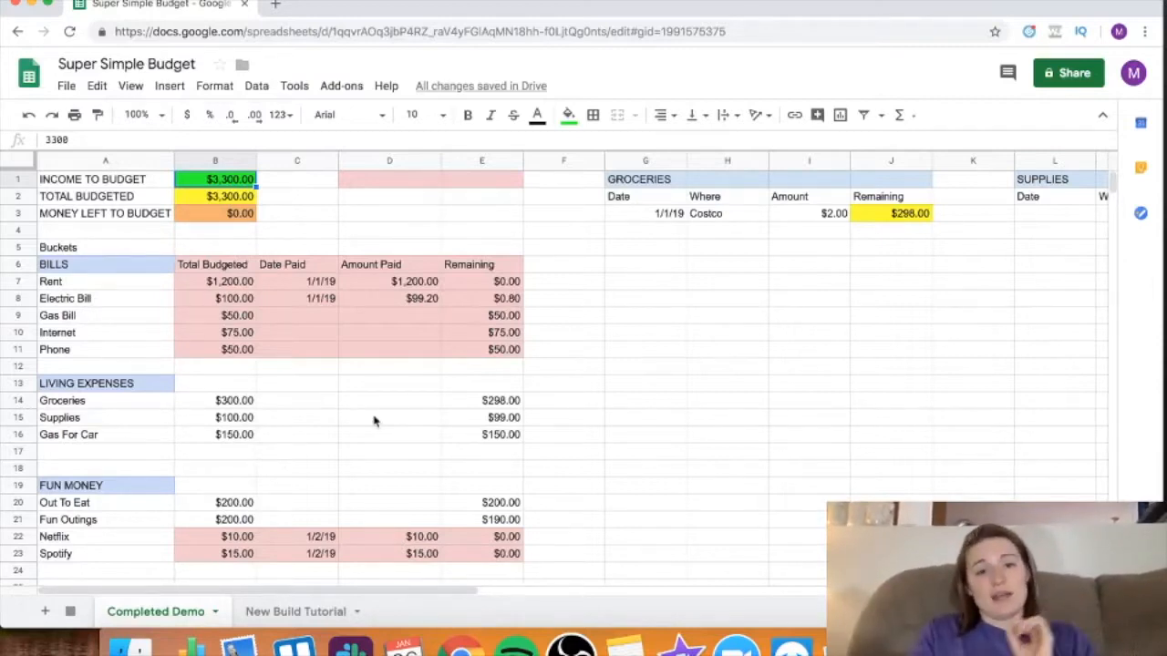
pyautogui.scroll(-5, 377, 374)
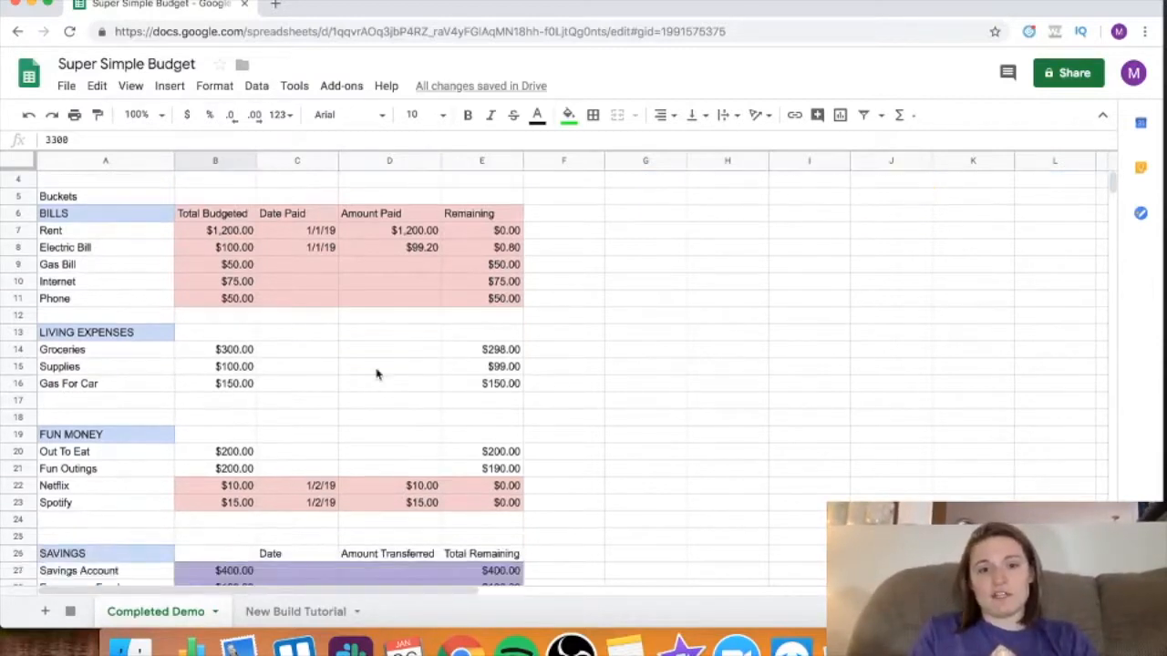
pyautogui.scroll(5, 378, 374)
pyautogui.hscroll(15, 378, 374)
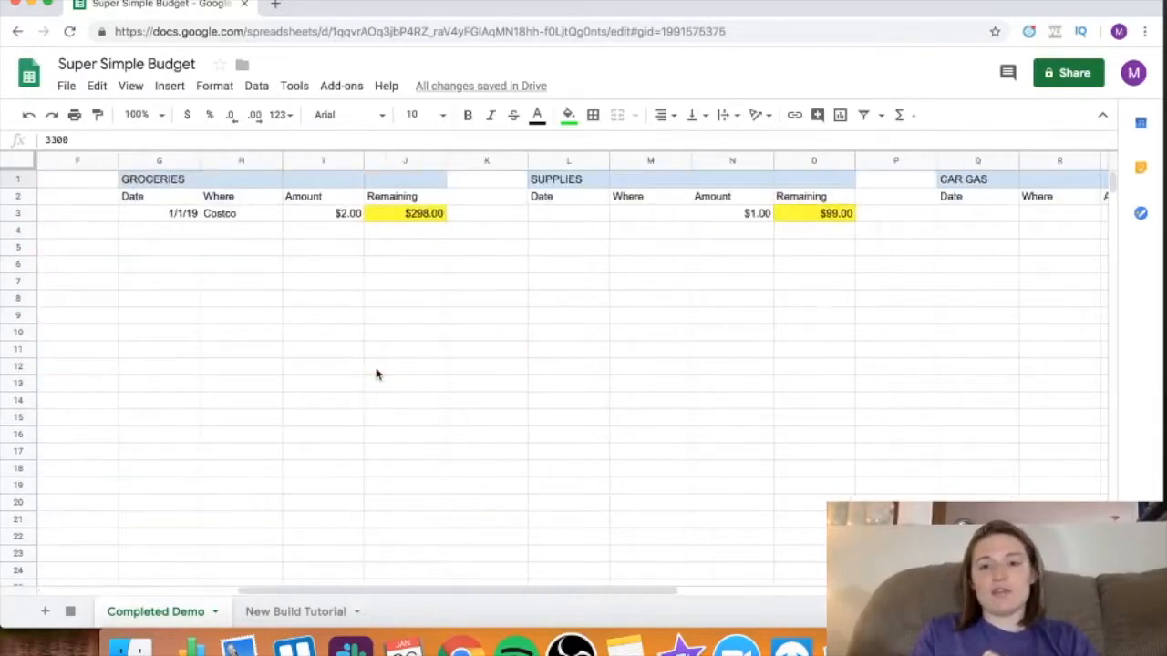
pyautogui.hscroll(-15, 377, 374)
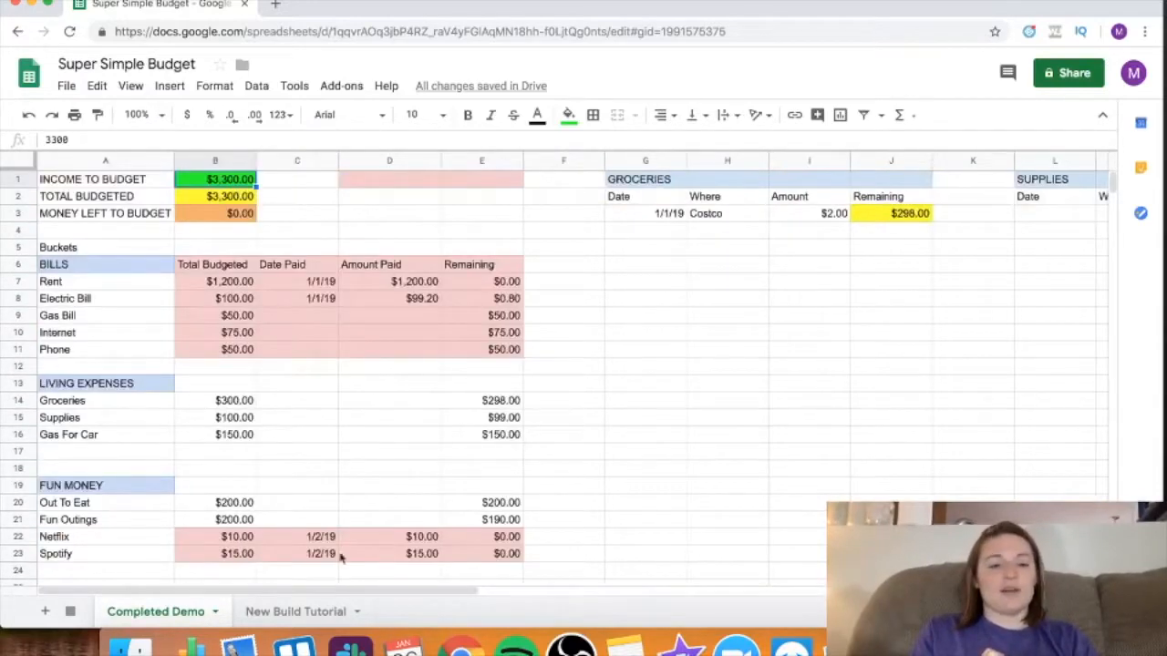
# Step: Enter the label MONEY TO BUDGET in cell A1 of the New Build Tutorial sheet
pyautogui.click(295, 613)
pyautogui.click(215, 275)
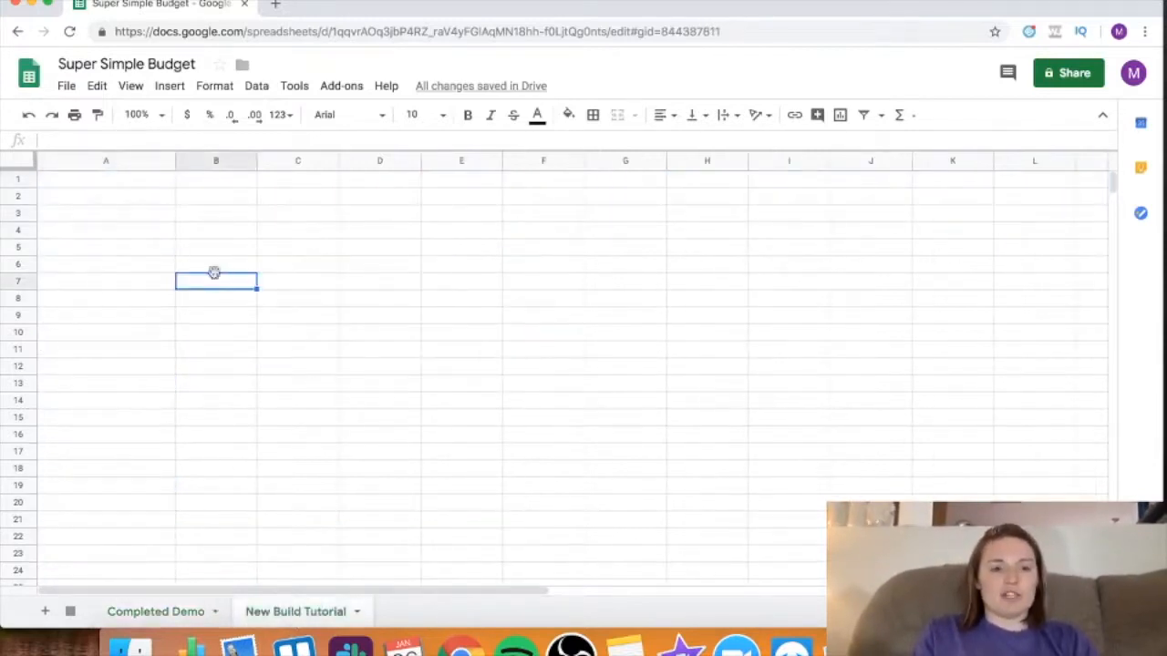
pyautogui.click(112, 185)
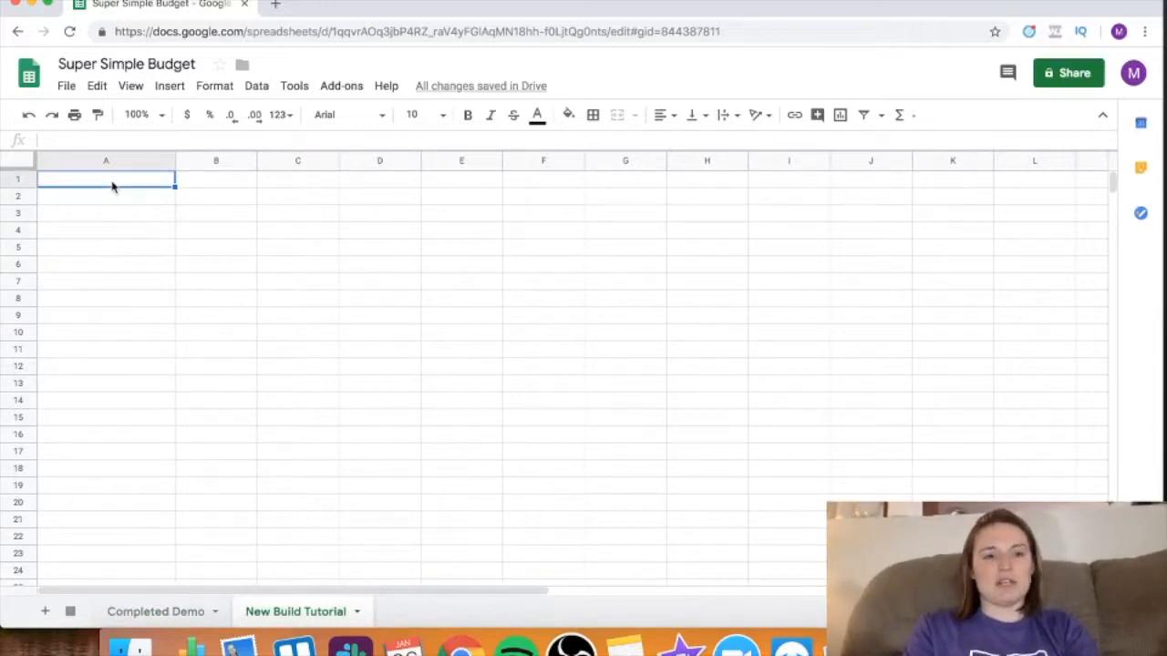
pyautogui.write('MONEY TO BUDGET')
pyautogui.press('Return')
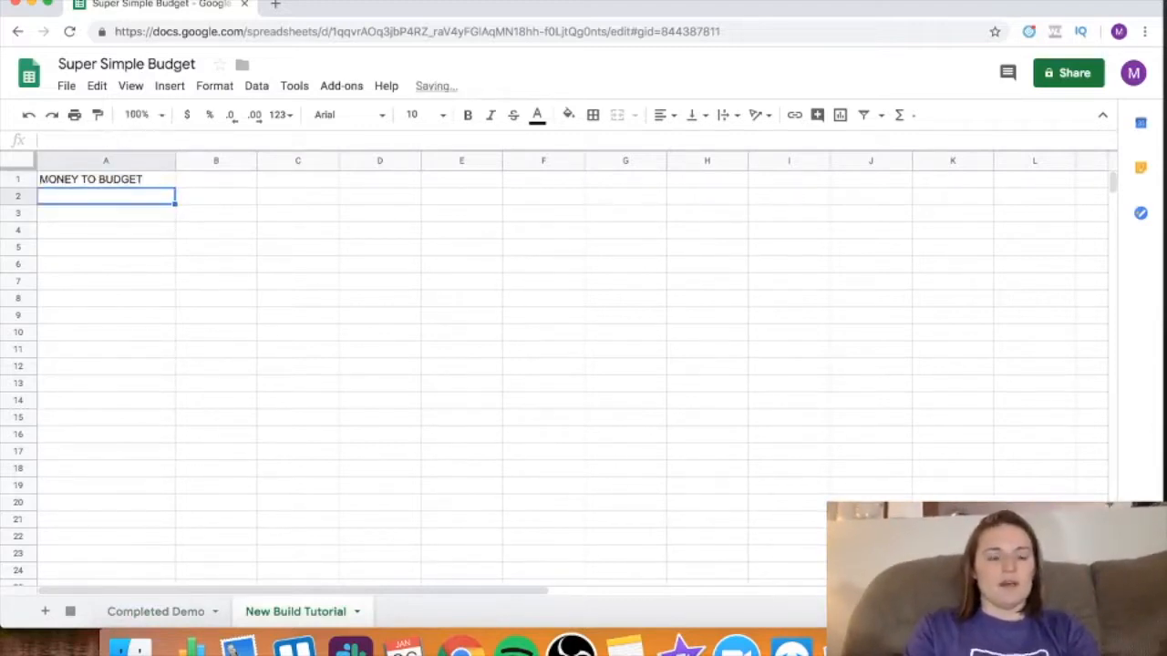
# Step: Using the Completed Demo sheet as reference, enter the label TOTAL BUDGETED in cell A2 of the New Build Tutorial sheet
pyautogui.click(160, 618)
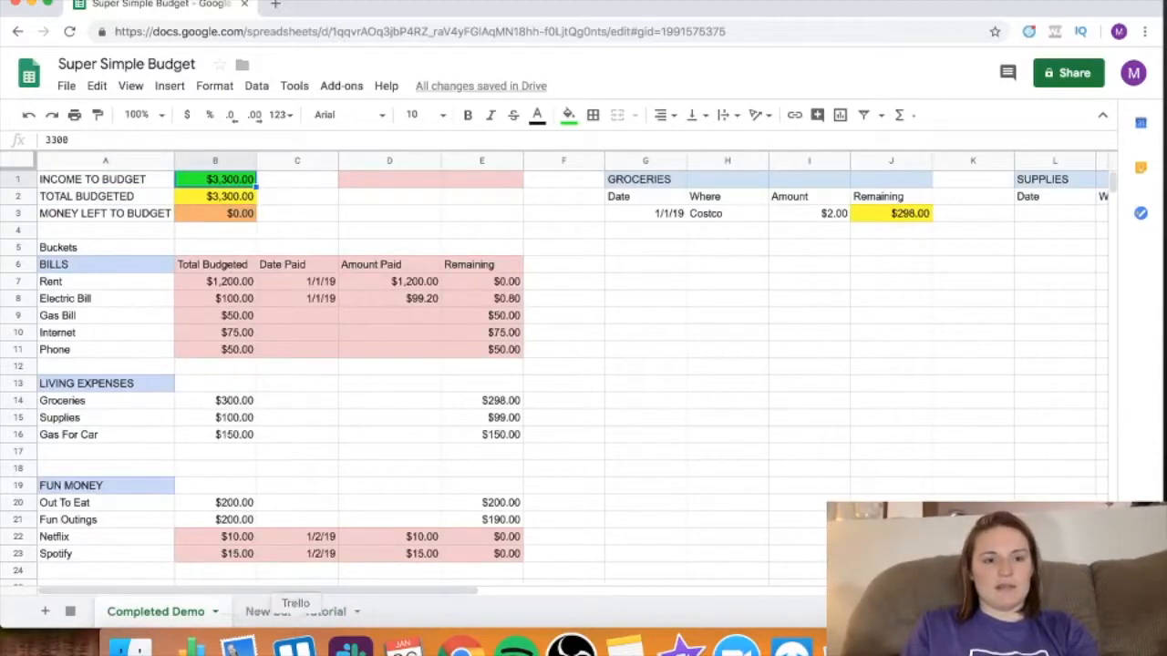
pyautogui.click(294, 612)
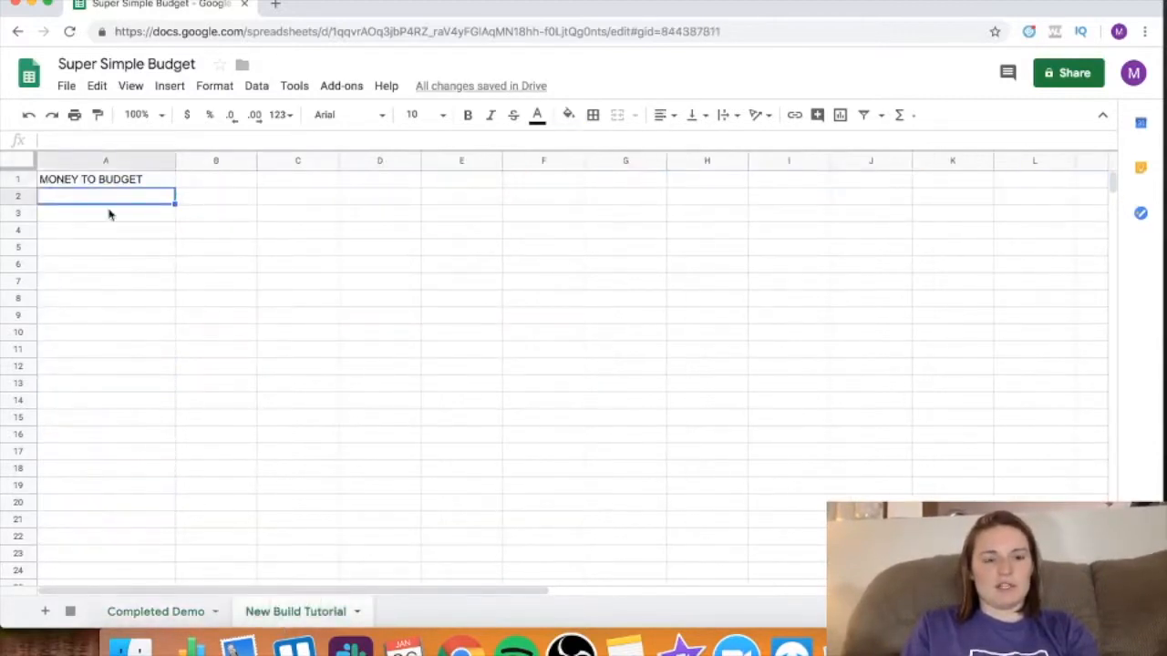
pyautogui.click(137, 614)
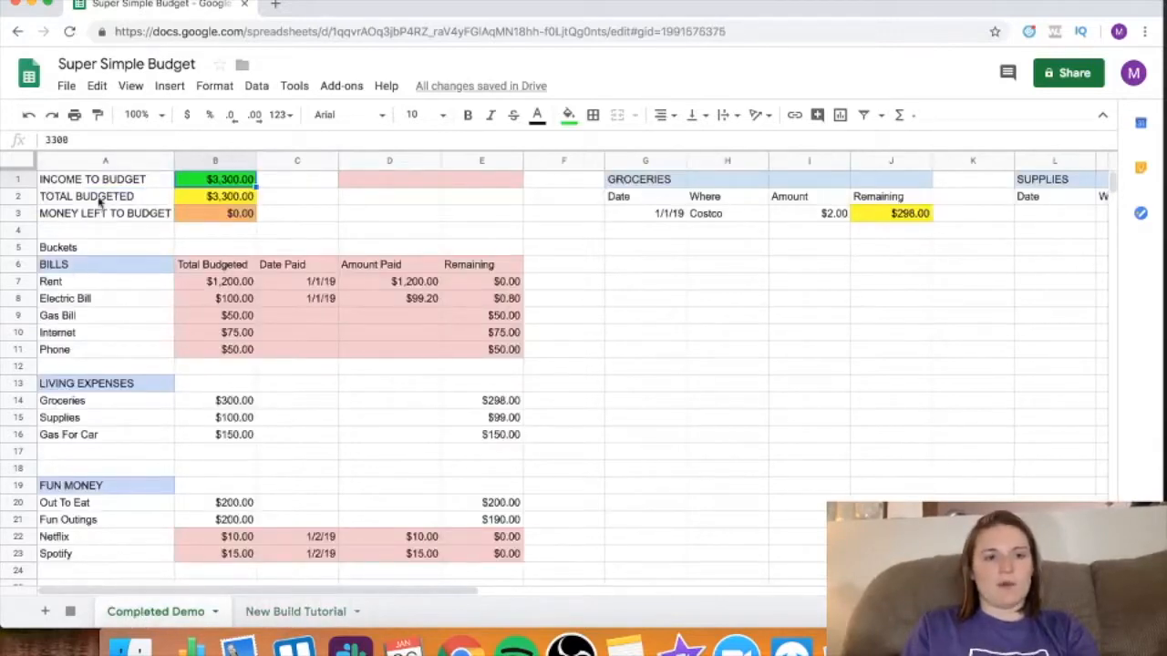
pyautogui.click(293, 615)
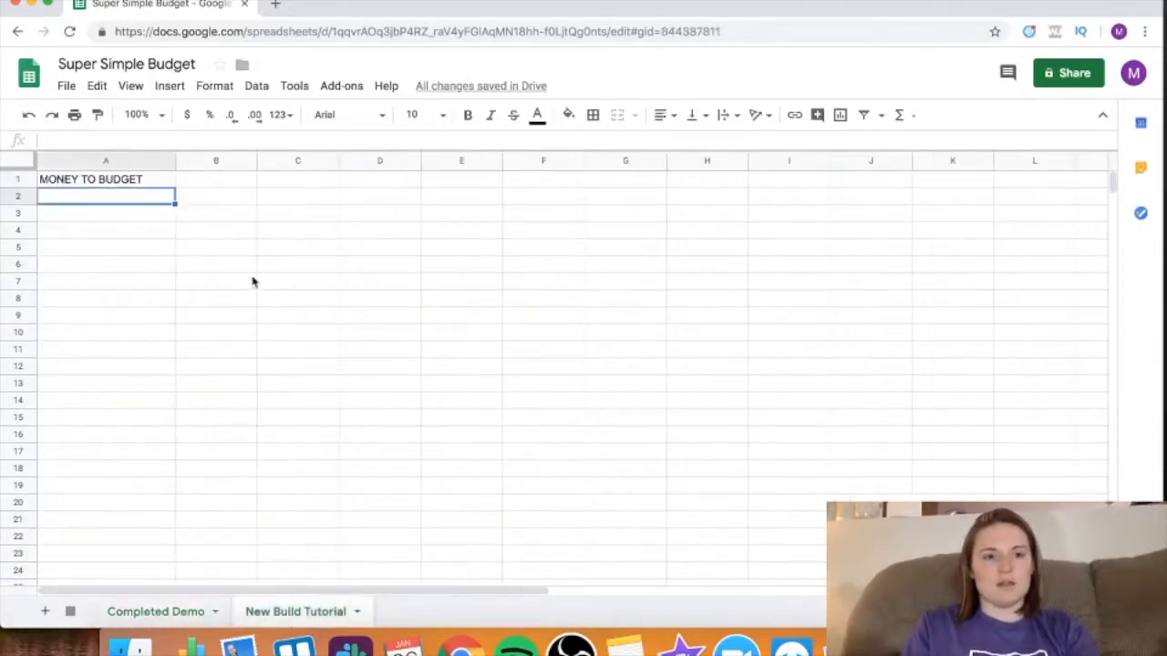
pyautogui.write('TOTAL BUDGETED')
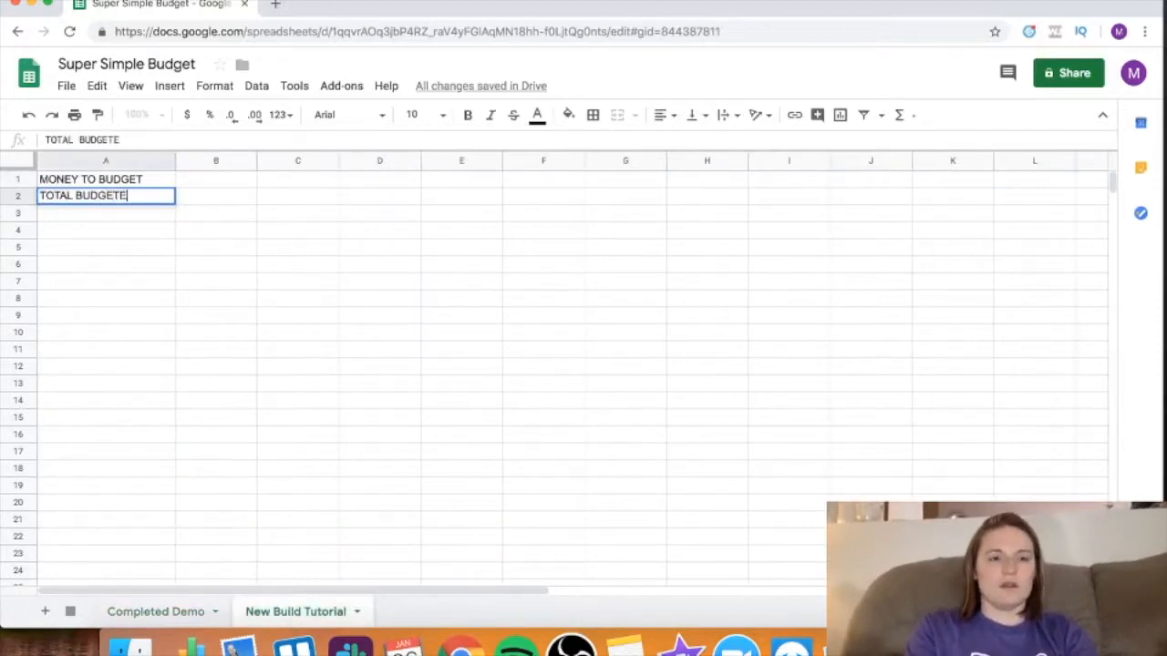
pyautogui.press('Return')
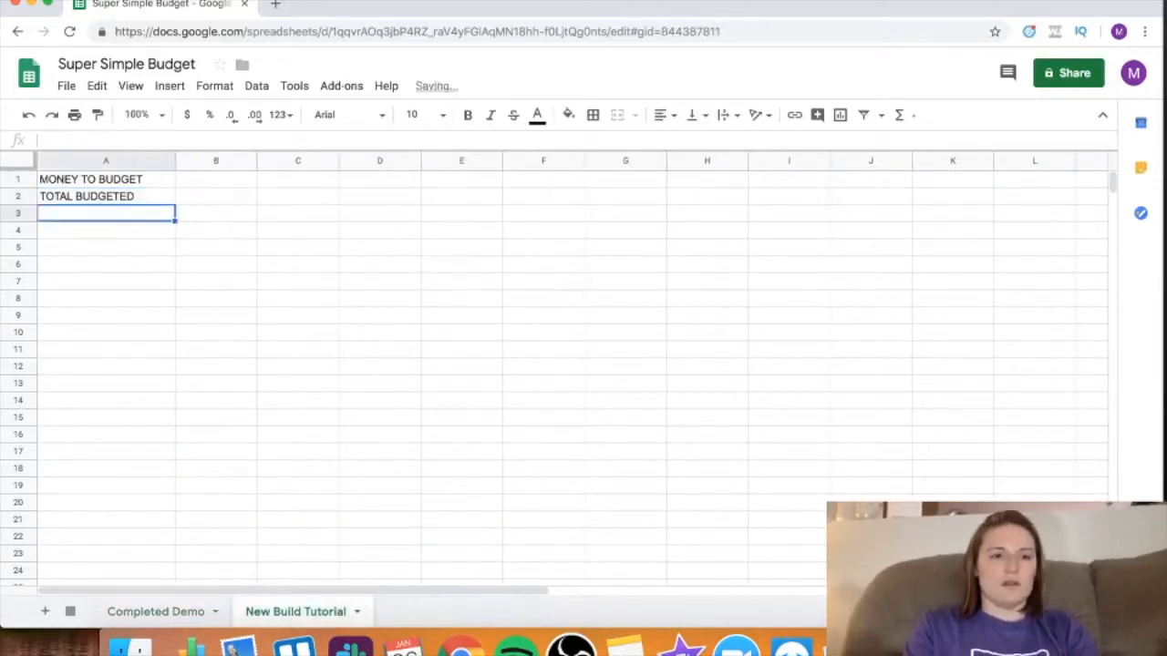
# Step: Check the third label on the Completed Demo sheet and enter MONEY LEFT TO BUDGET in cell A3 of New Build Tutorial
pyautogui.click(155, 612)
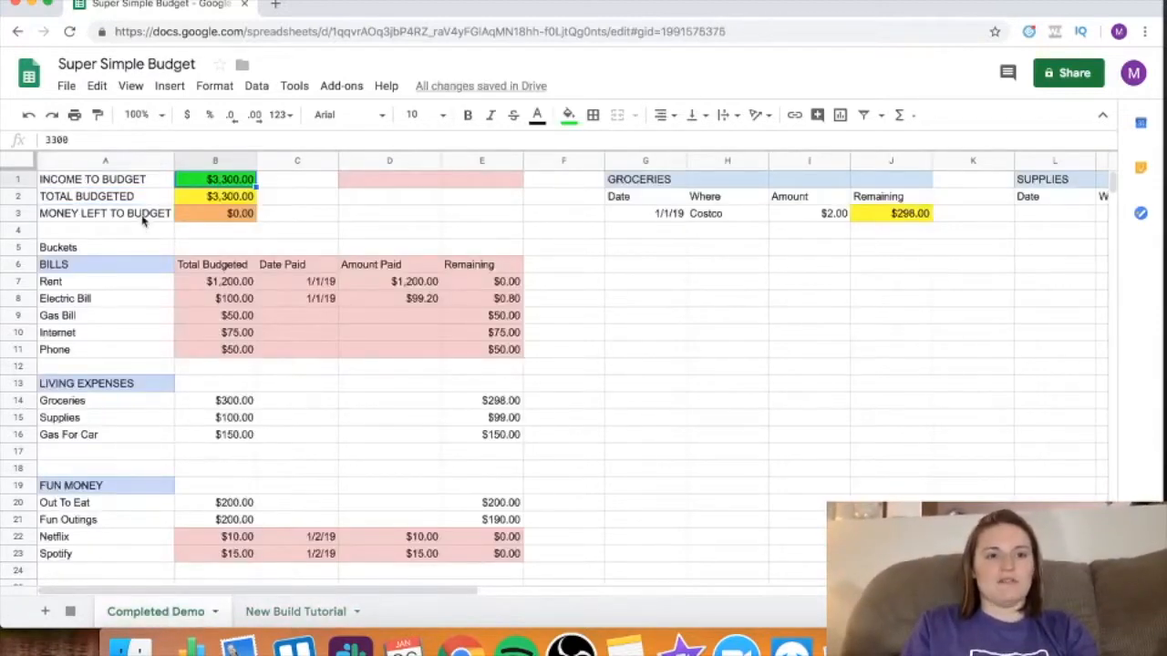
pyautogui.click(278, 613)
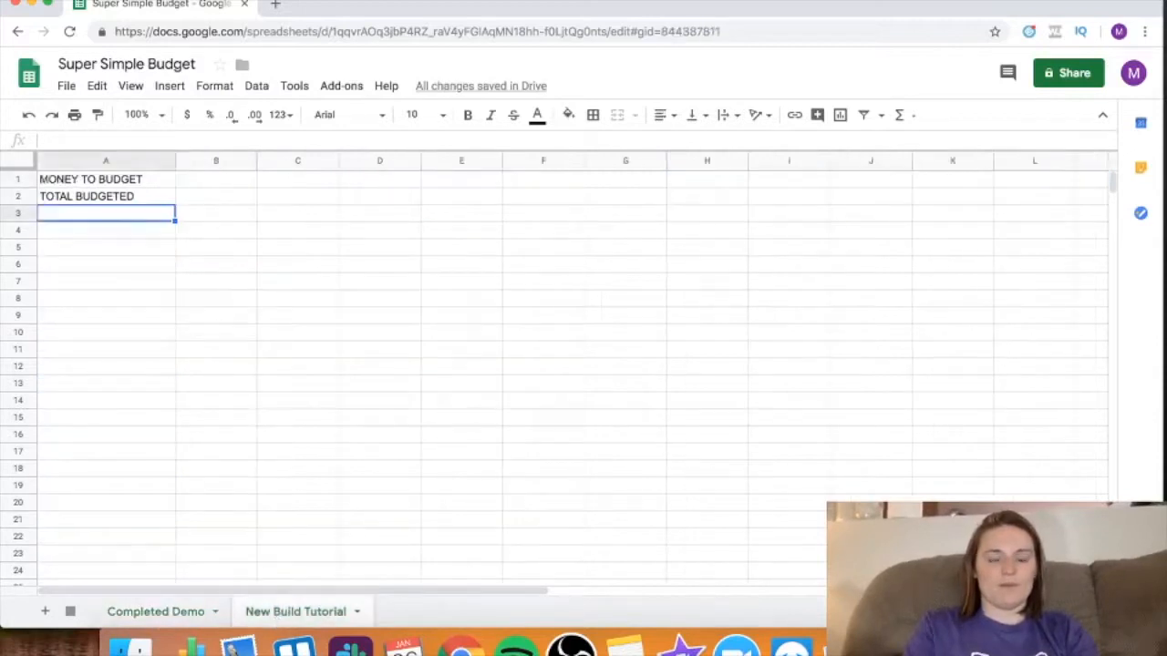
pyautogui.write('MONEY LEFT TO BUDGET')
pyautogui.press('Return')
pyautogui.click(190, 182)
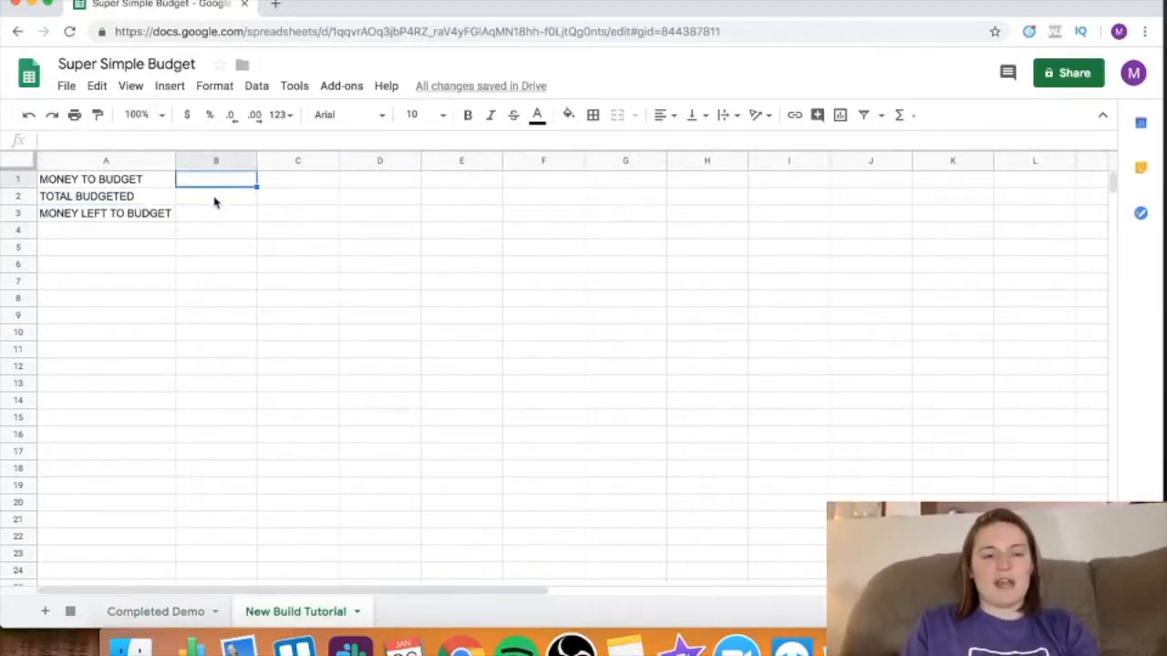
pyautogui.click(215, 202)
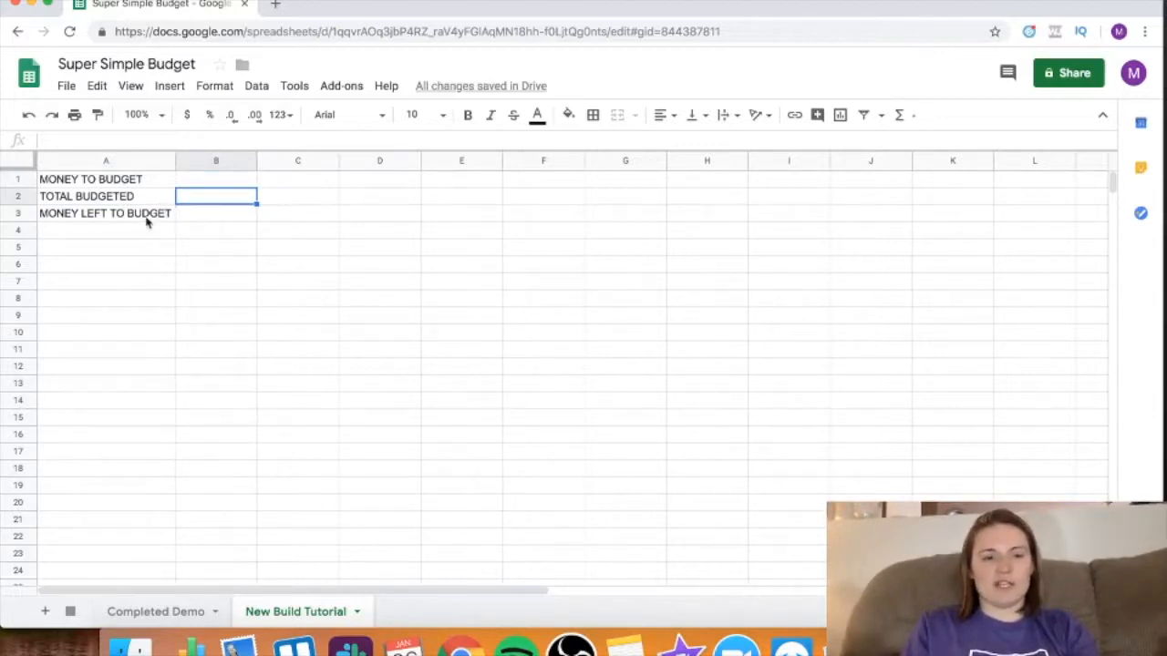
pyautogui.click(217, 220)
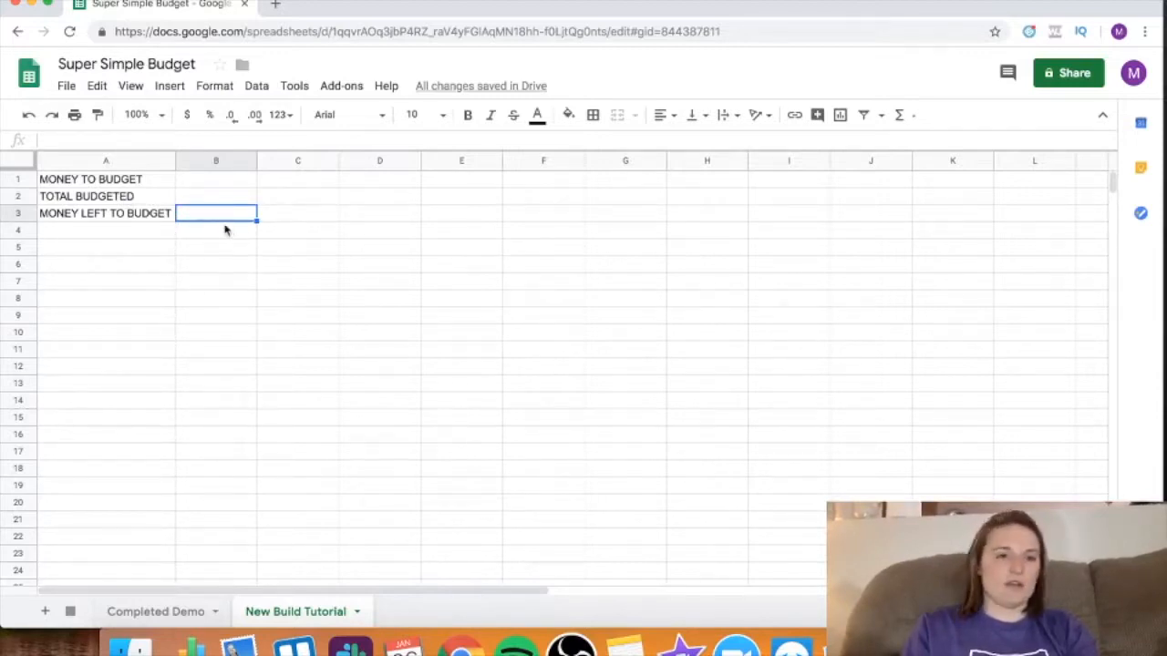
pyautogui.moveTo(127, 180); pyautogui.dragTo(125, 218)
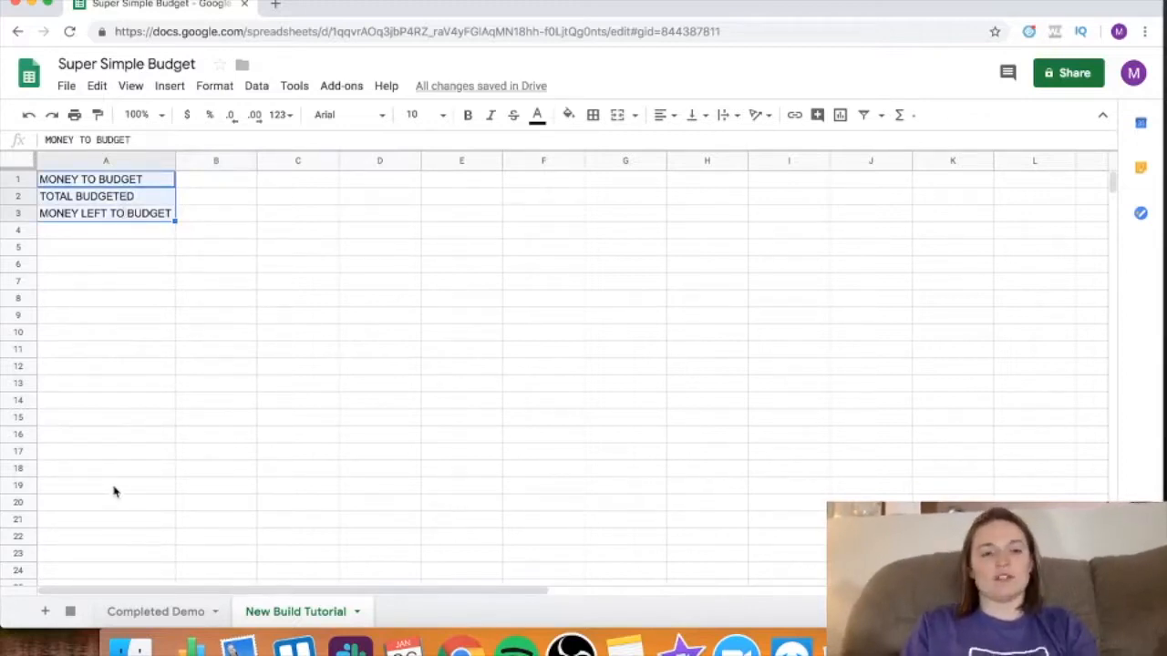
pyautogui.click(98, 232)
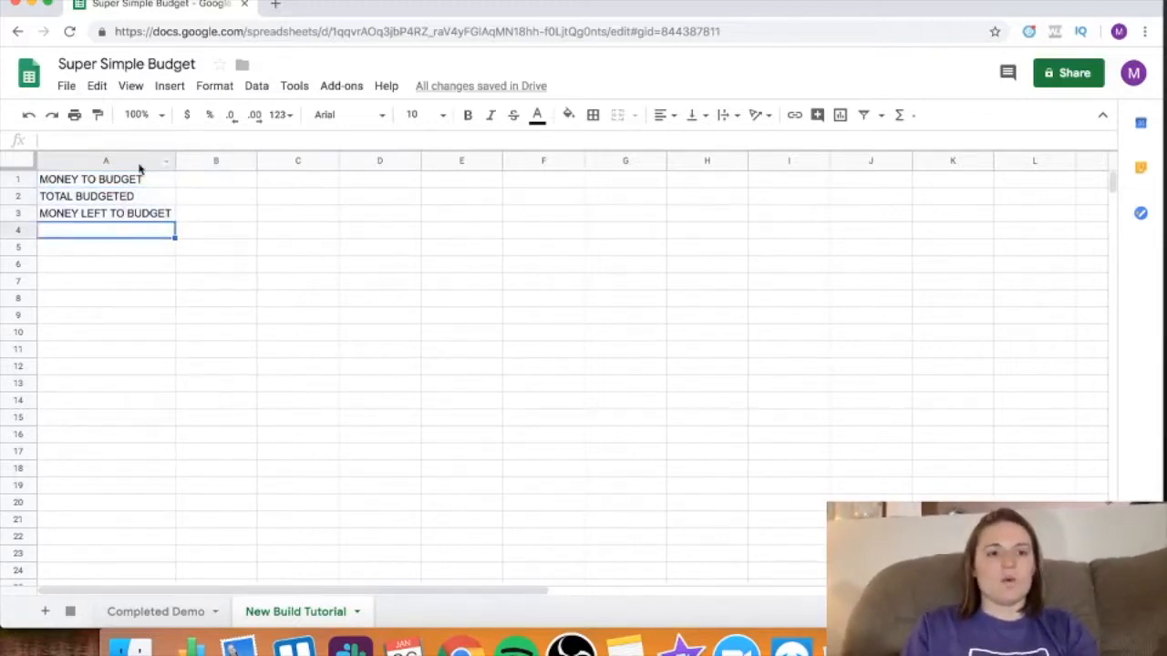
pyautogui.moveTo(116, 186); pyautogui.dragTo(115, 218)
# Step: Enter the label BUCKETS in cell A5 on the Completed Demo sheet and also on the New Build Tutorial sheet
pyautogui.click(108, 249)
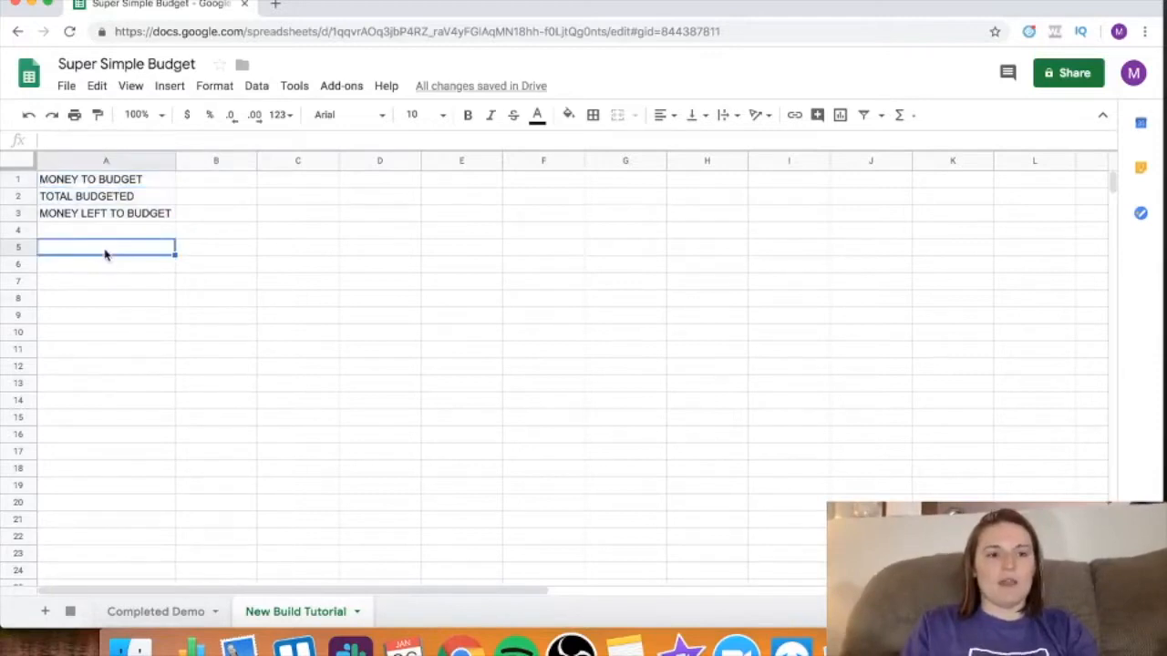
pyautogui.click(182, 624)
pyautogui.click(61, 249)
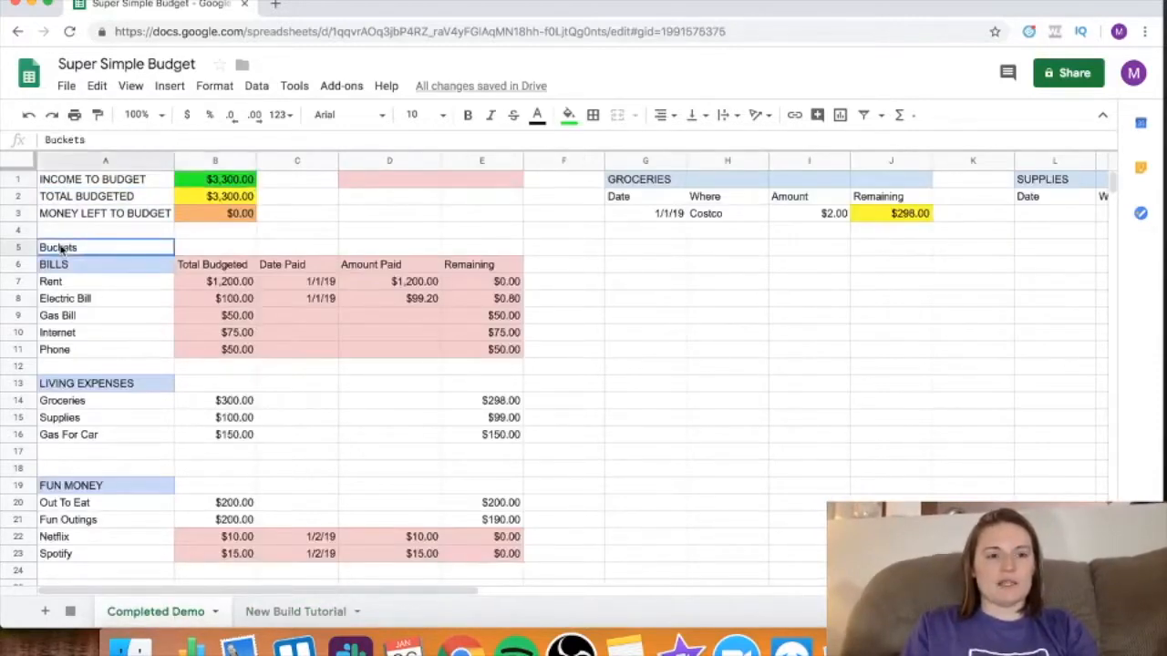
pyautogui.write('BUCKETS')
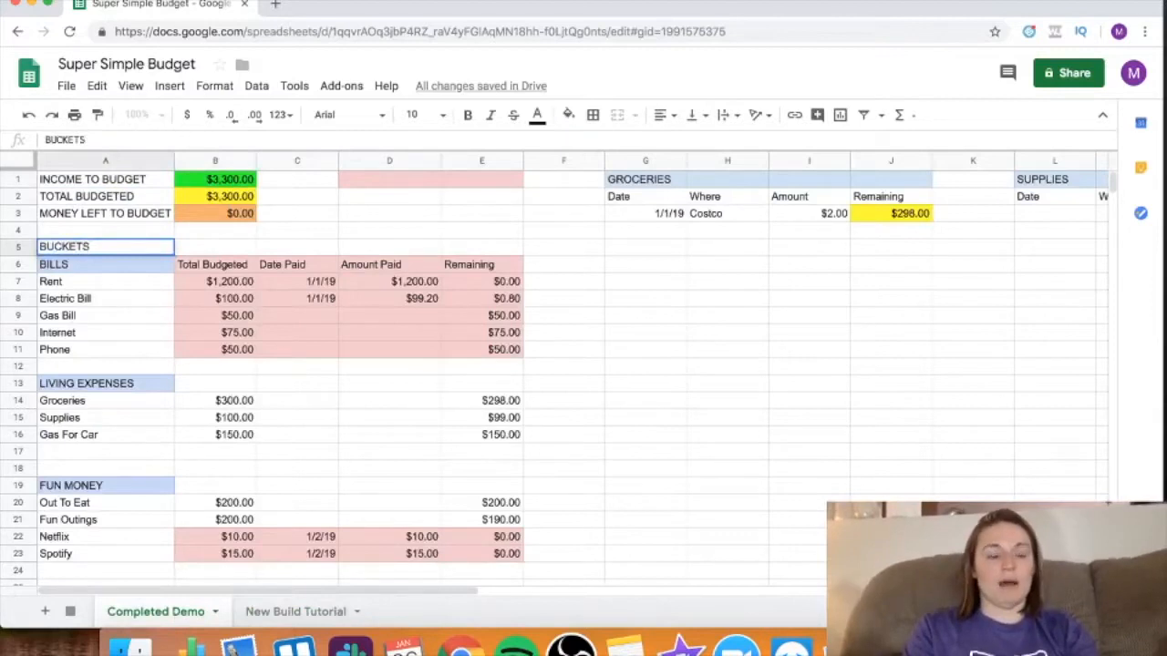
pyautogui.click(70, 288)
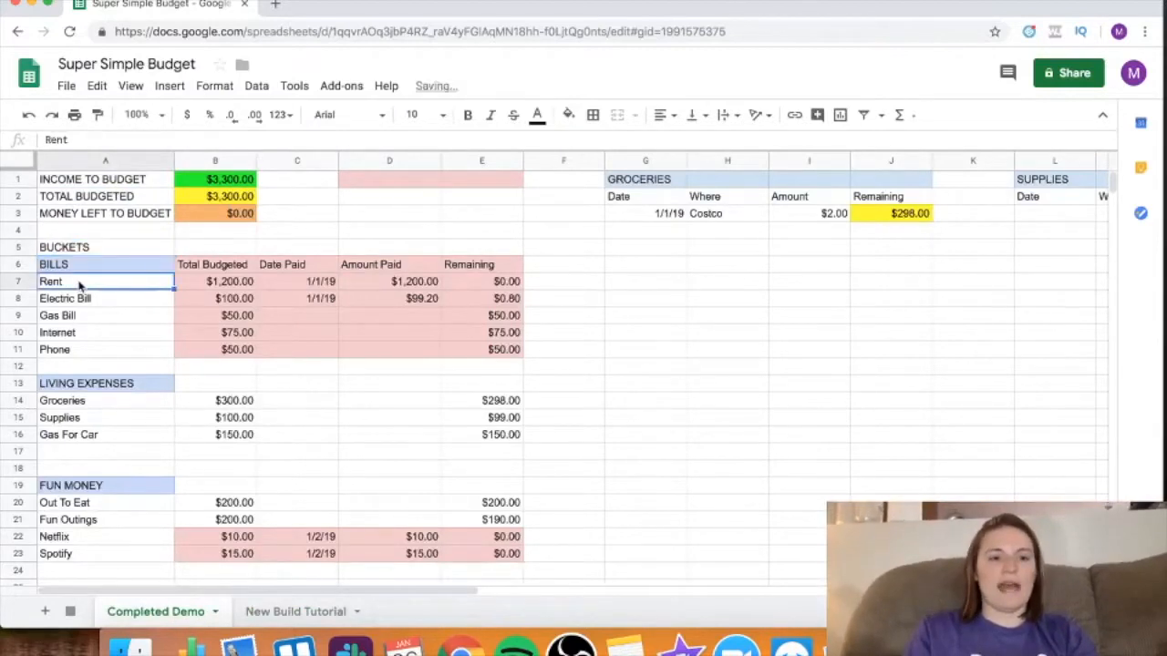
pyautogui.click(290, 609)
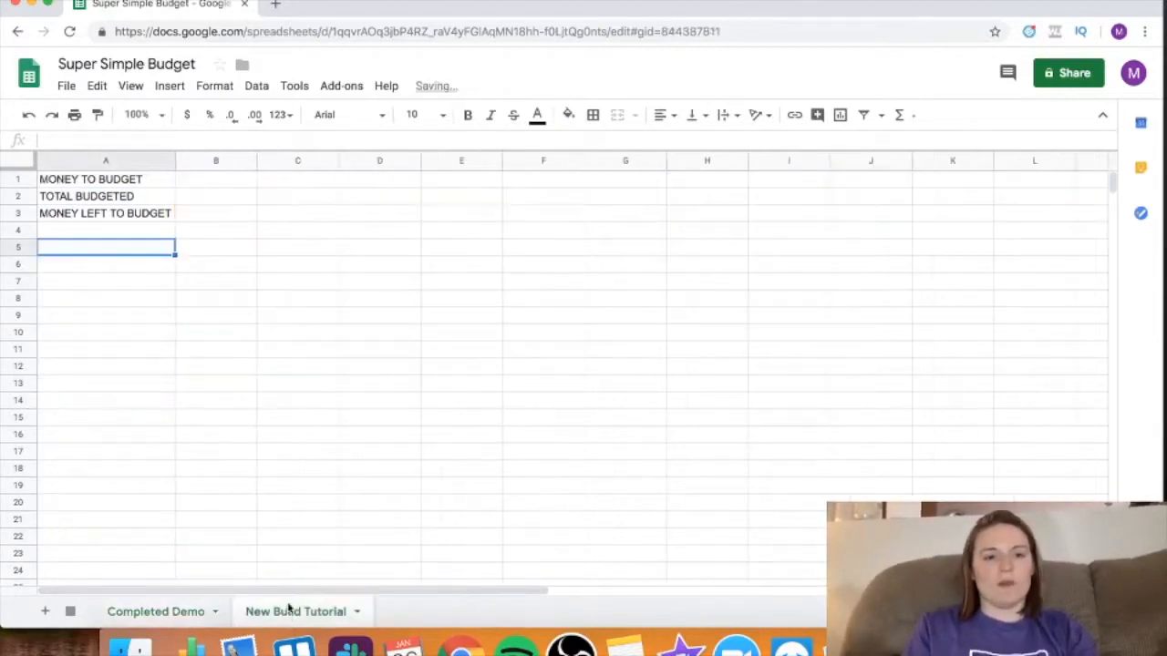
pyautogui.write('BUCKETS')
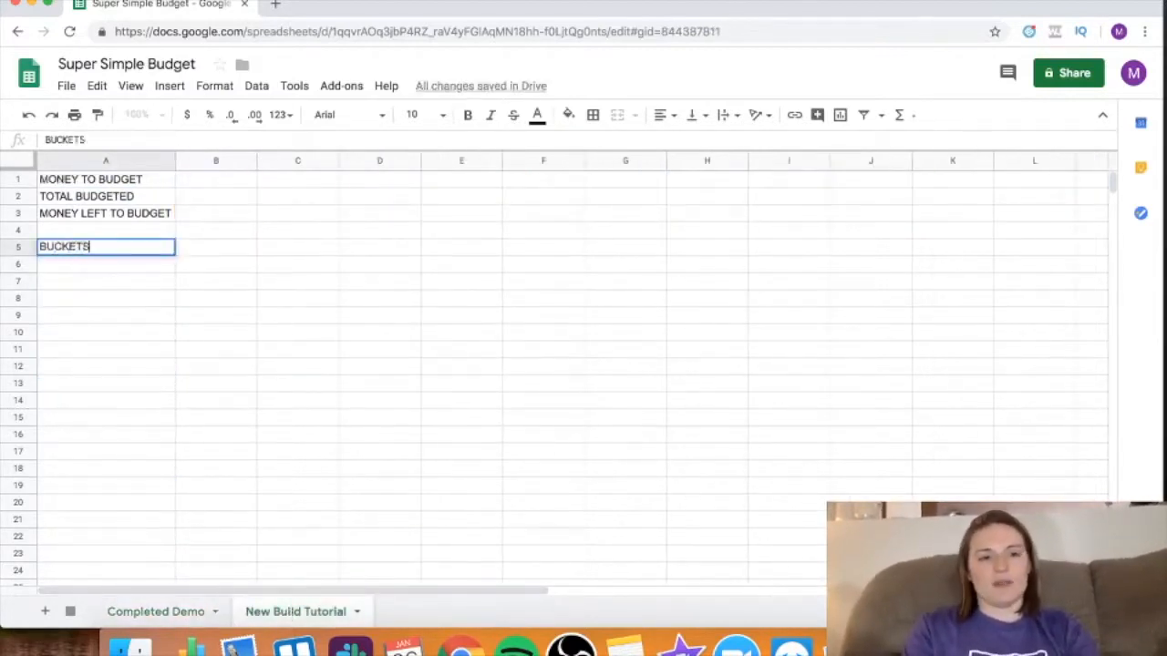
pyautogui.press('Return')
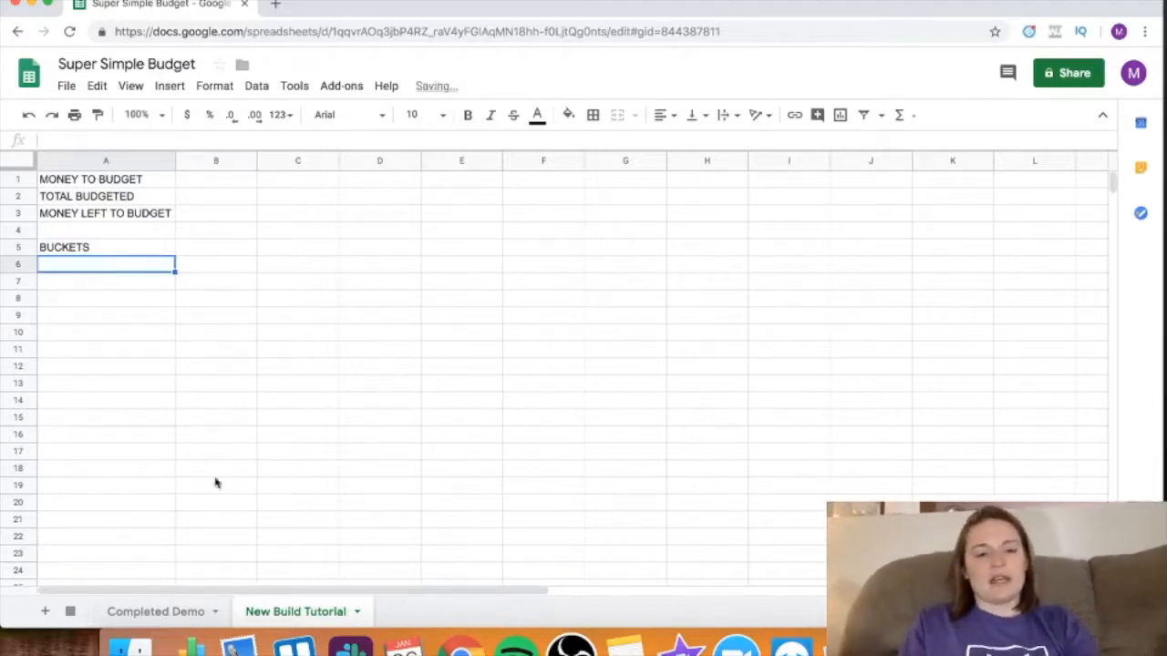
# Step: Following the Completed Demo sheet, enter the heading BILLS in cell A6 of New Build Tutorial and fill the cell light blue
pyautogui.click(187, 613)
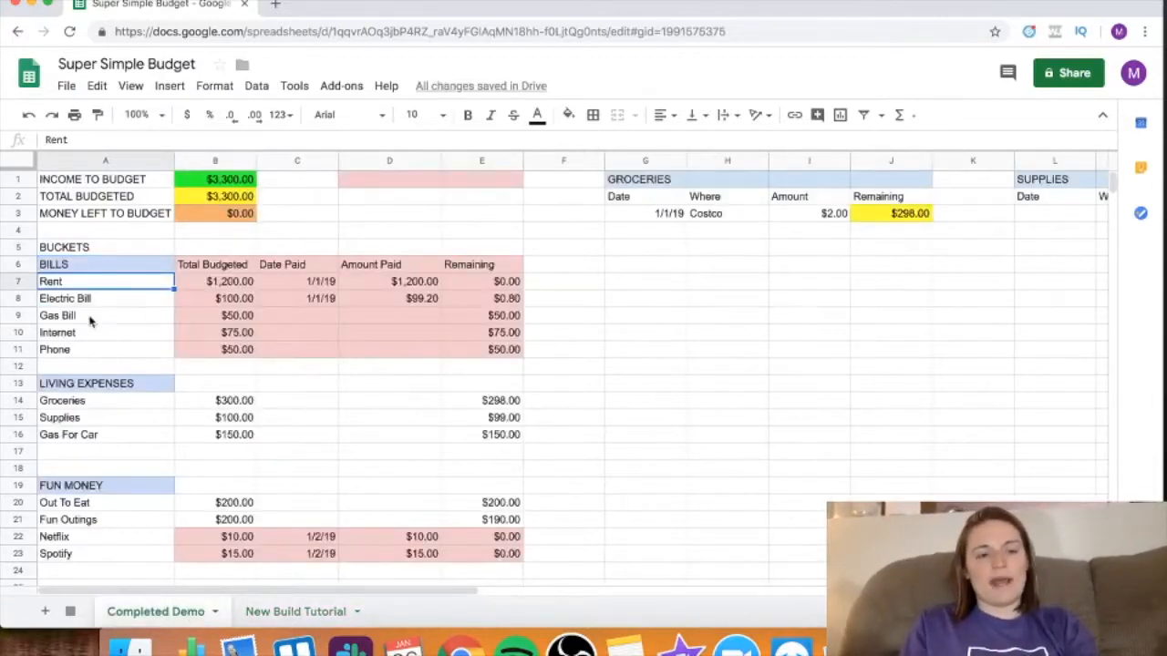
pyautogui.click(65, 266)
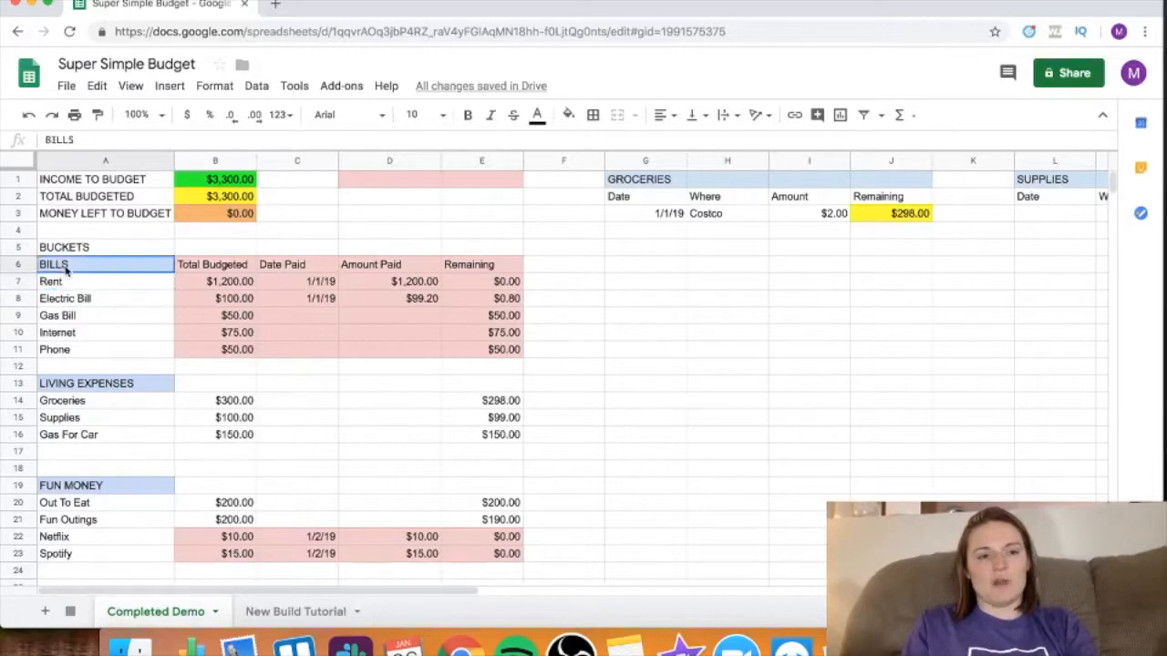
pyautogui.click(294, 612)
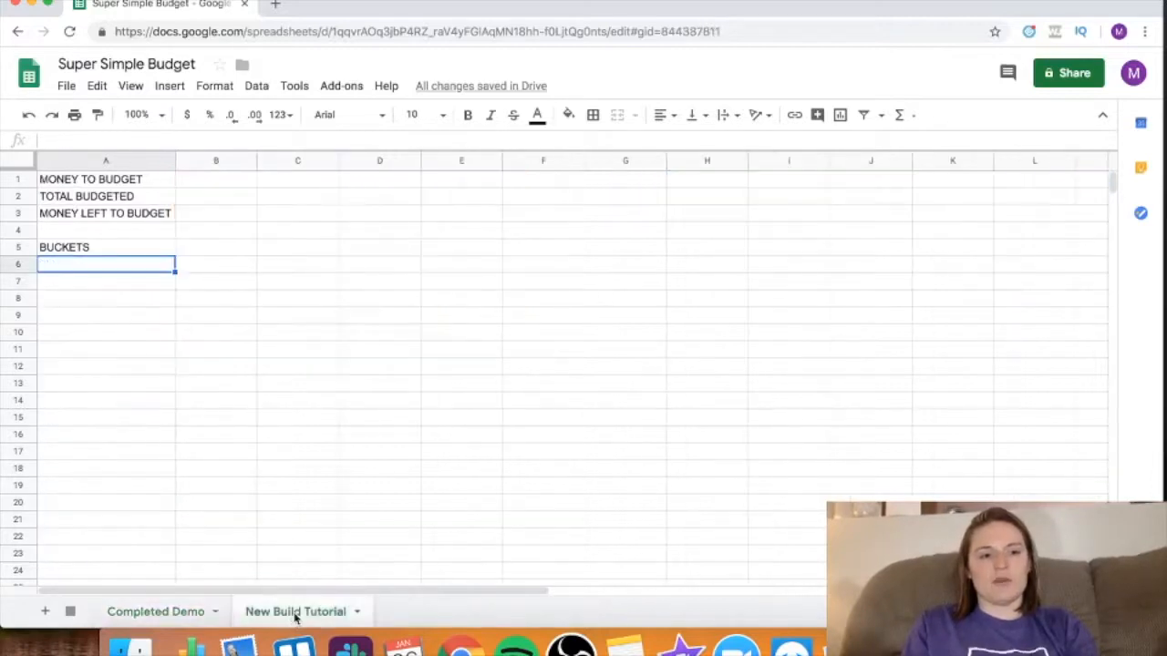
pyautogui.write('BILLS')
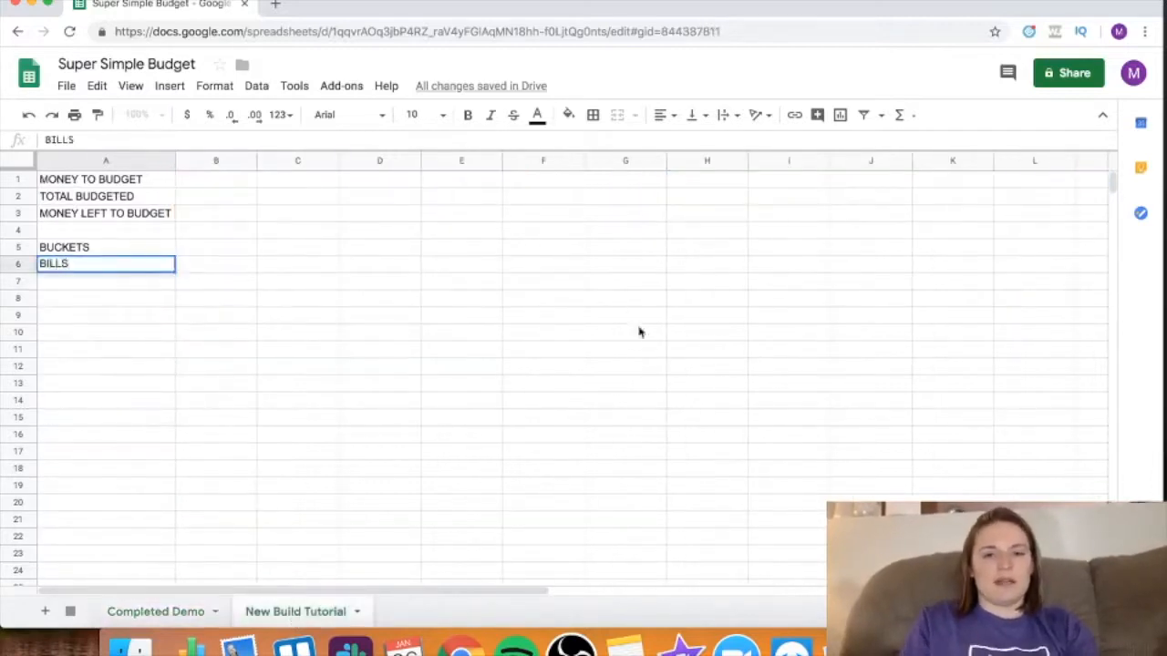
pyautogui.click(568, 115)
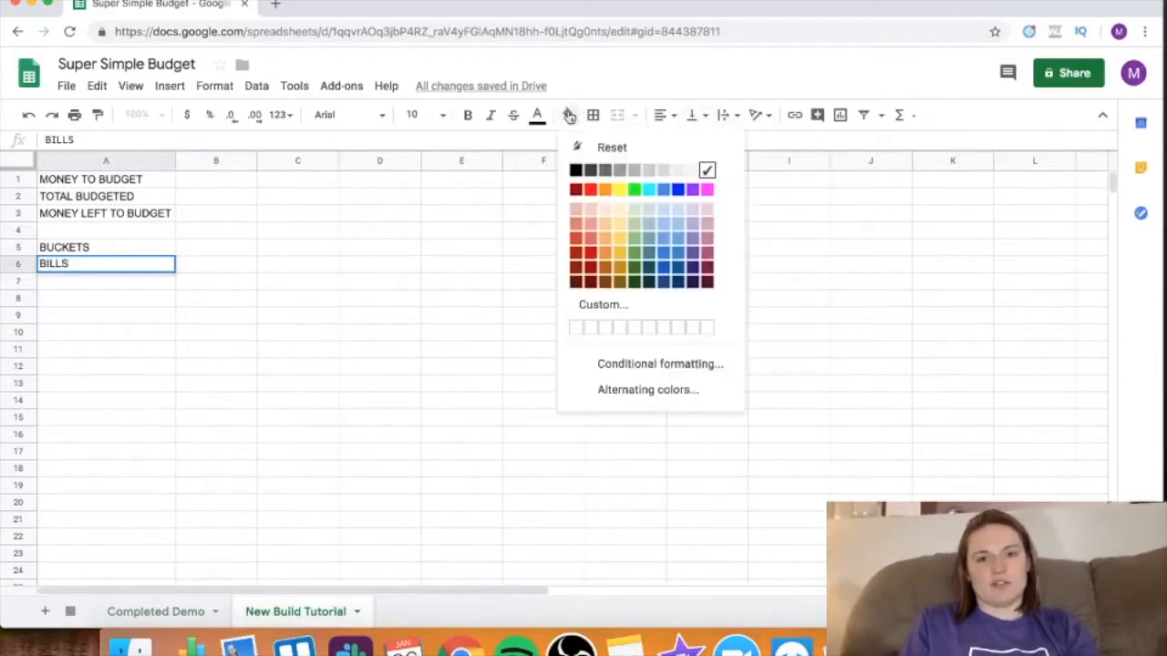
pyautogui.click(678, 212)
pyautogui.click(138, 302)
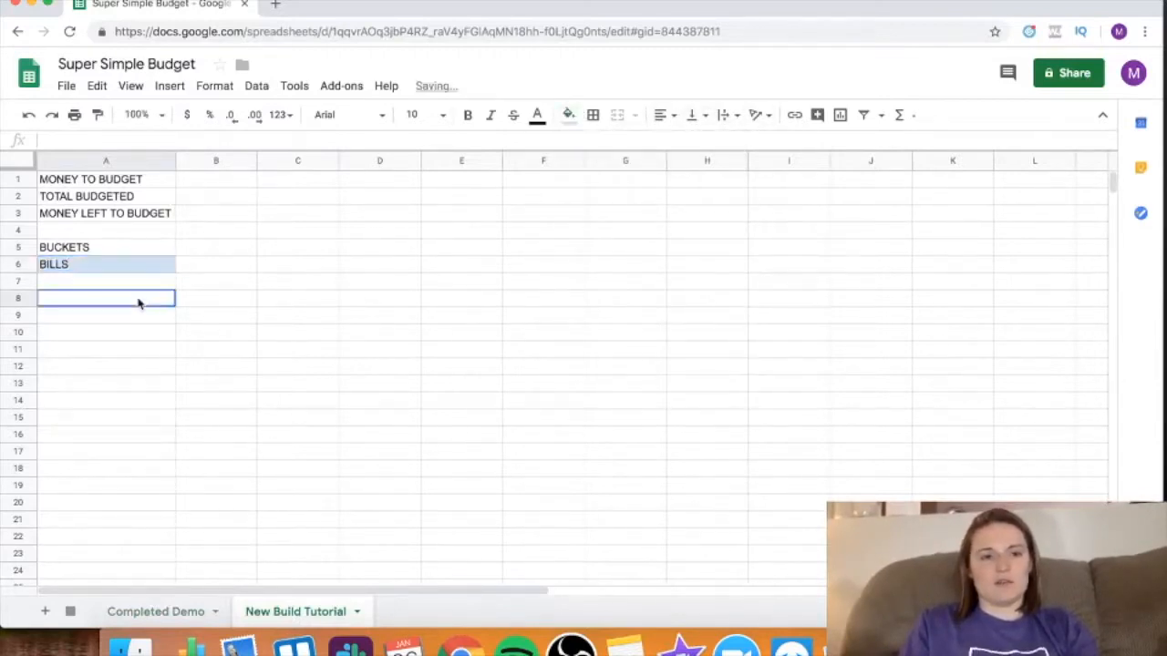
pyautogui.click(91, 283)
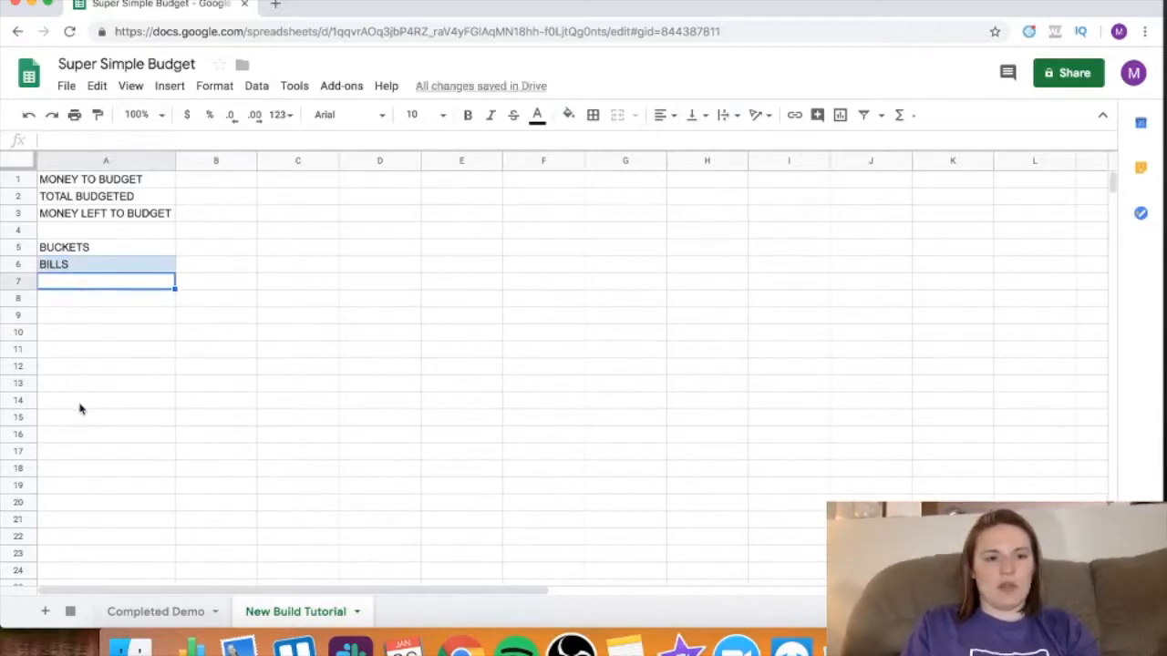
# Step: Review the bill names listed under BILLS on the Completed Demo sheet and return to the New Build Tutorial sheet
pyautogui.click(177, 612)
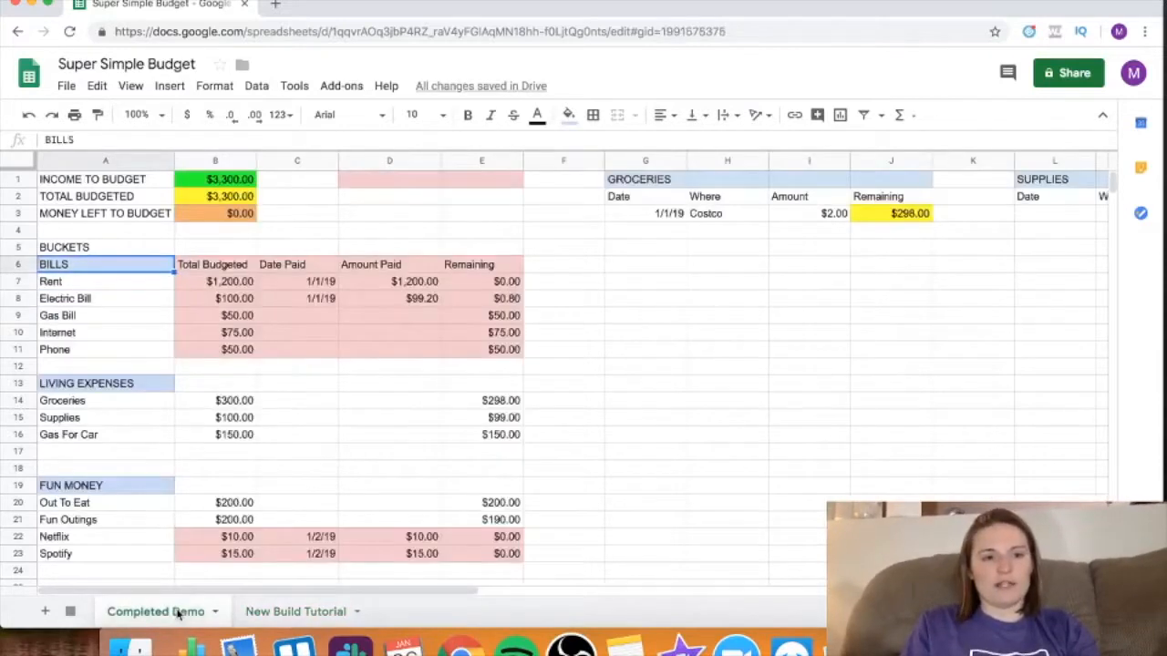
pyautogui.click(56, 284)
pyautogui.click(57, 300)
pyautogui.click(58, 316)
pyautogui.moveTo(58, 317); pyautogui.dragTo(56, 333)
pyautogui.press('super+z')
pyautogui.click(288, 613)
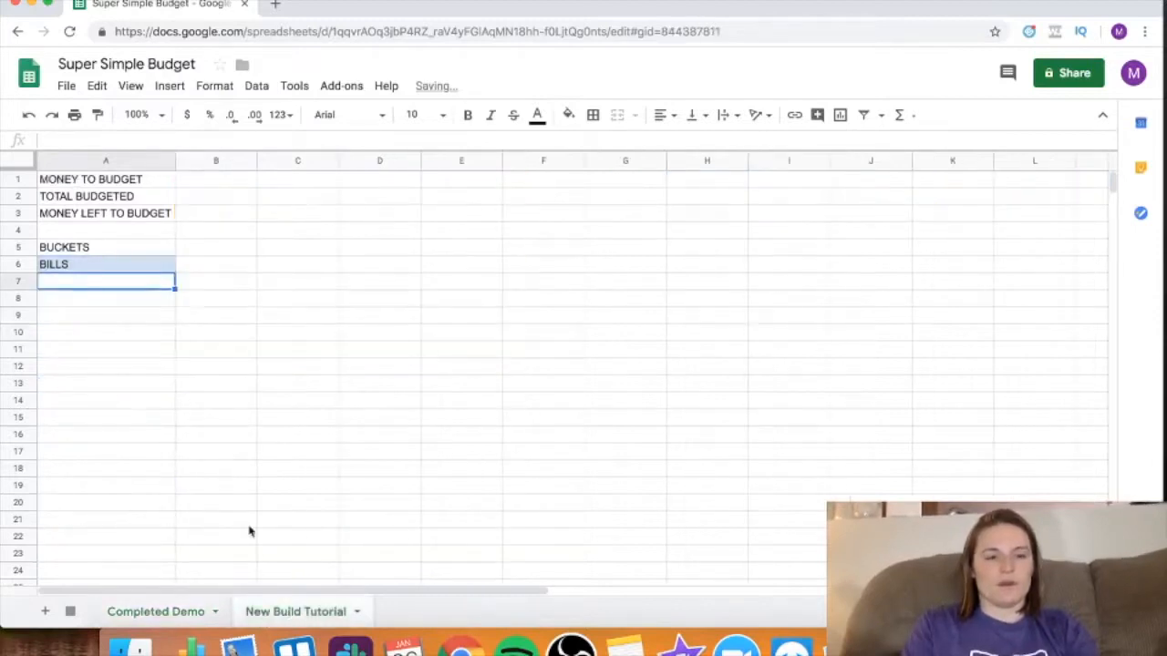
# Step: List the bills Rent, Electric Bill, Internet, Gas Bill and Phone in cells A7 to A11 under BILLS
pyautogui.write('Rent')
pyautogui.press('Return')
pyautogui.write('Electric Bill')
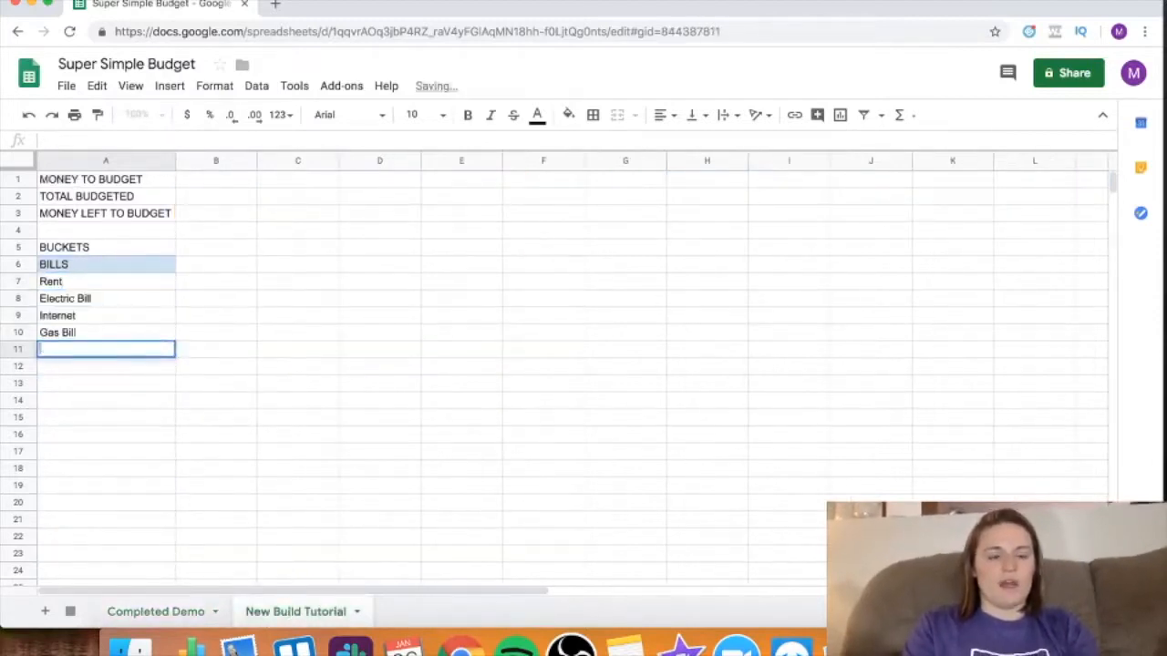
pyautogui.write('Ph')
pyautogui.press('Return')
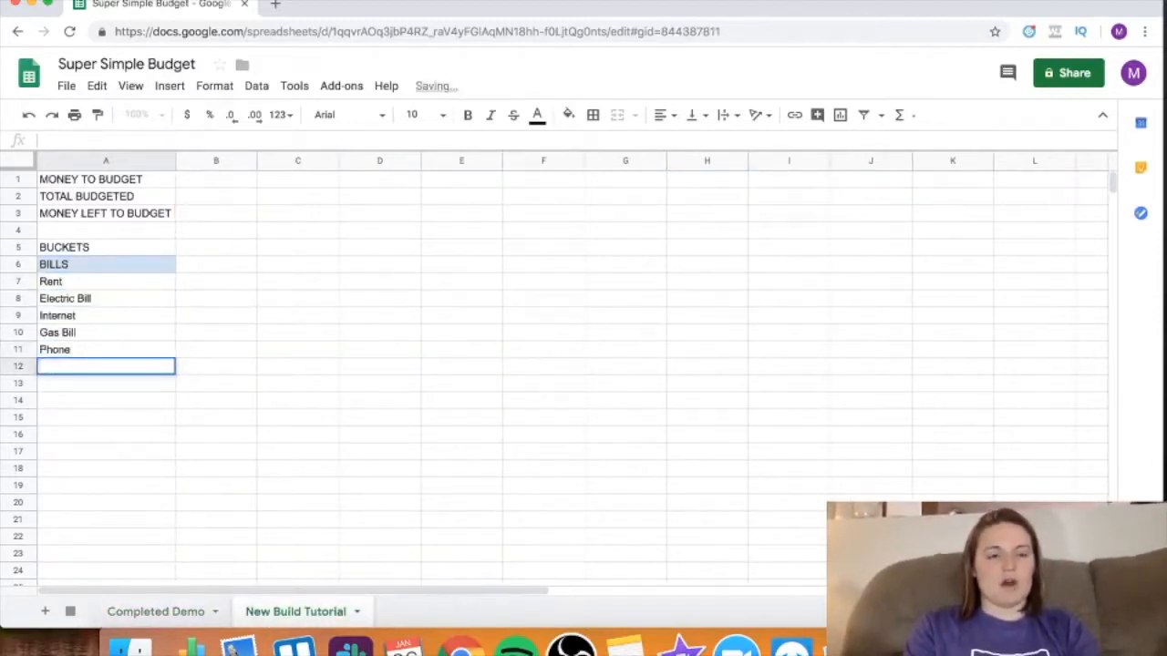
pyautogui.press('Return')
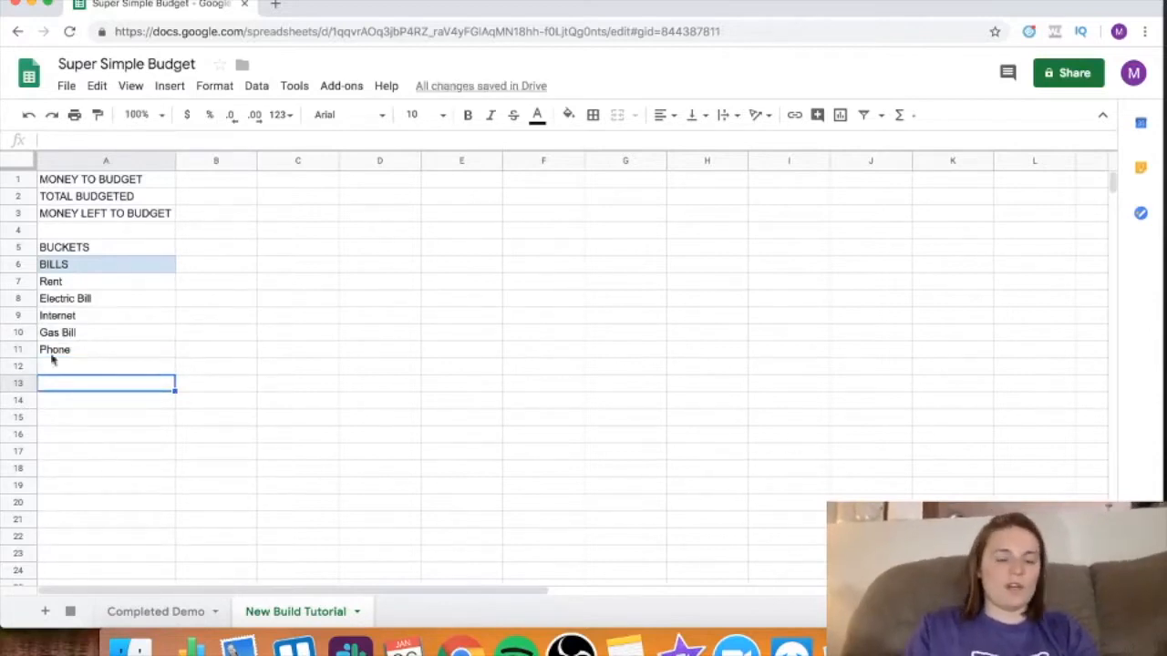
# Step: Following the Completed Demo sheet, enter the heading LIVING EXPENSES in cell A13 of New Build Tutorial and fill the cell light blue
pyautogui.click(156, 611)
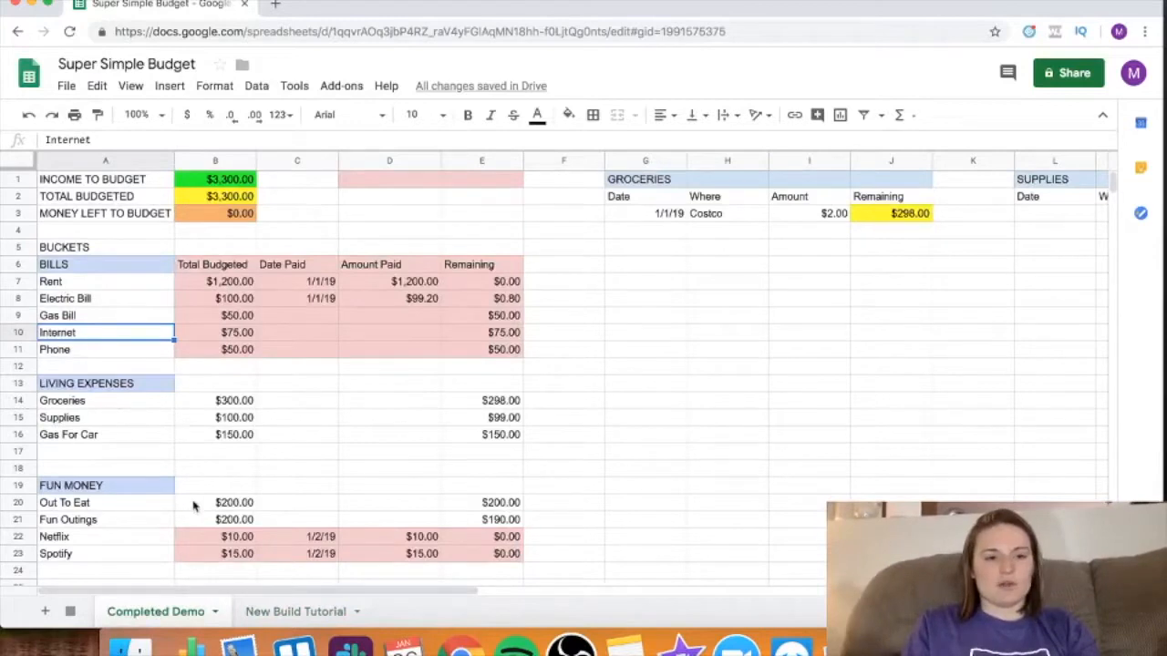
pyautogui.click(281, 616)
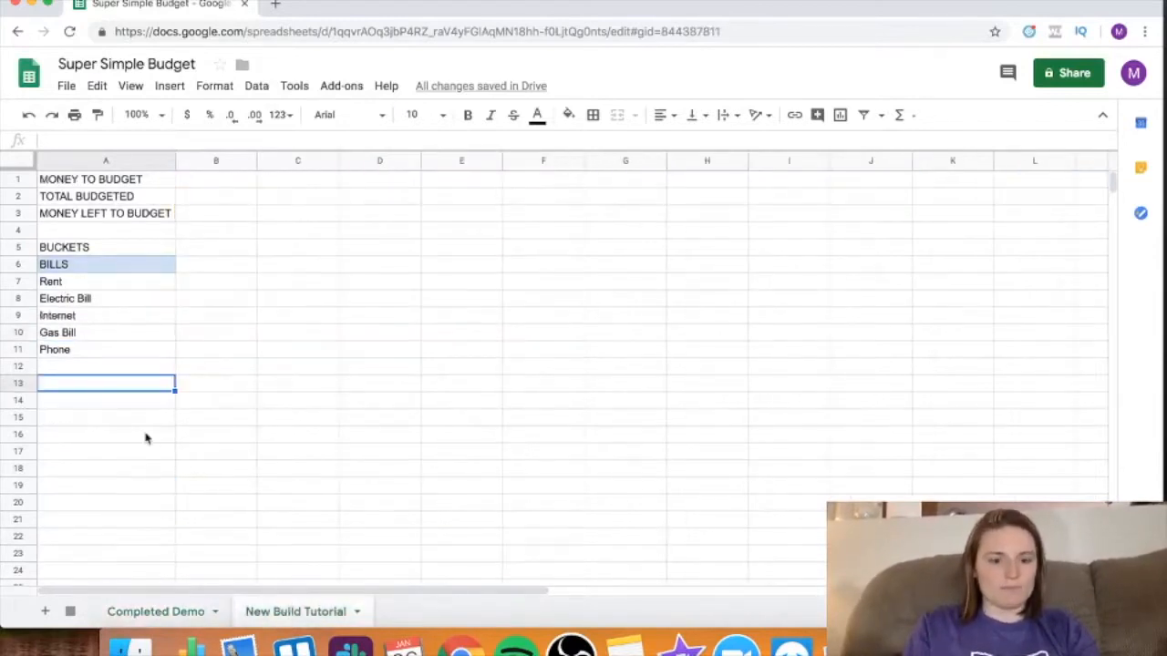
pyautogui.write('LIVING EXPENSES')
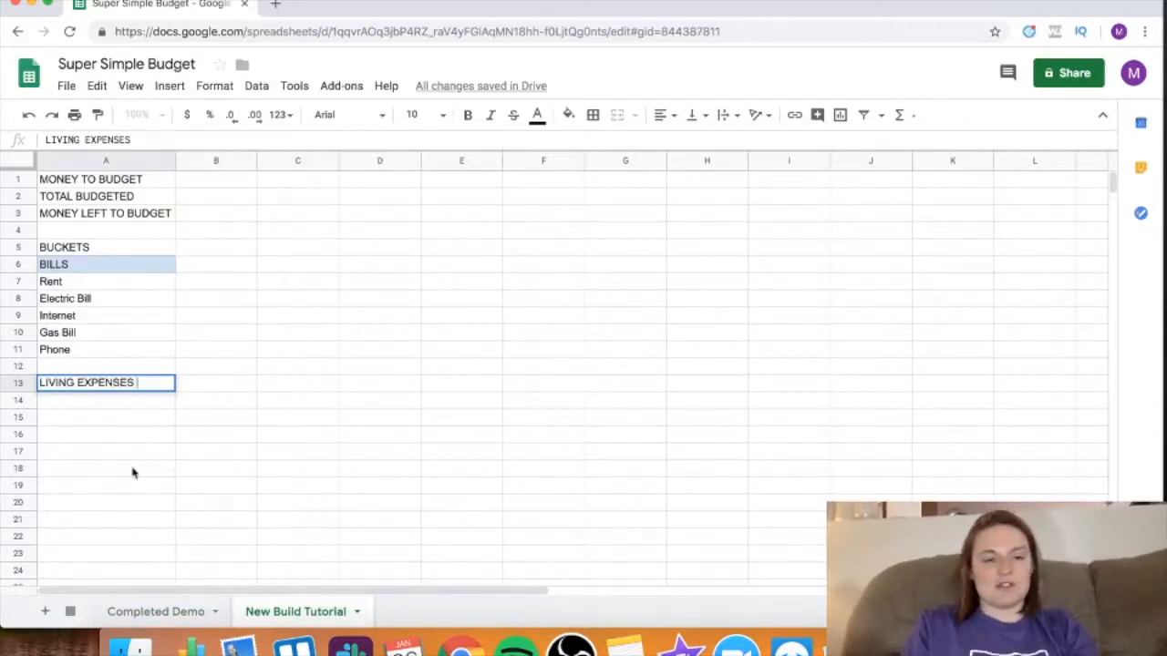
pyautogui.press('Return')
pyautogui.click(141, 387)
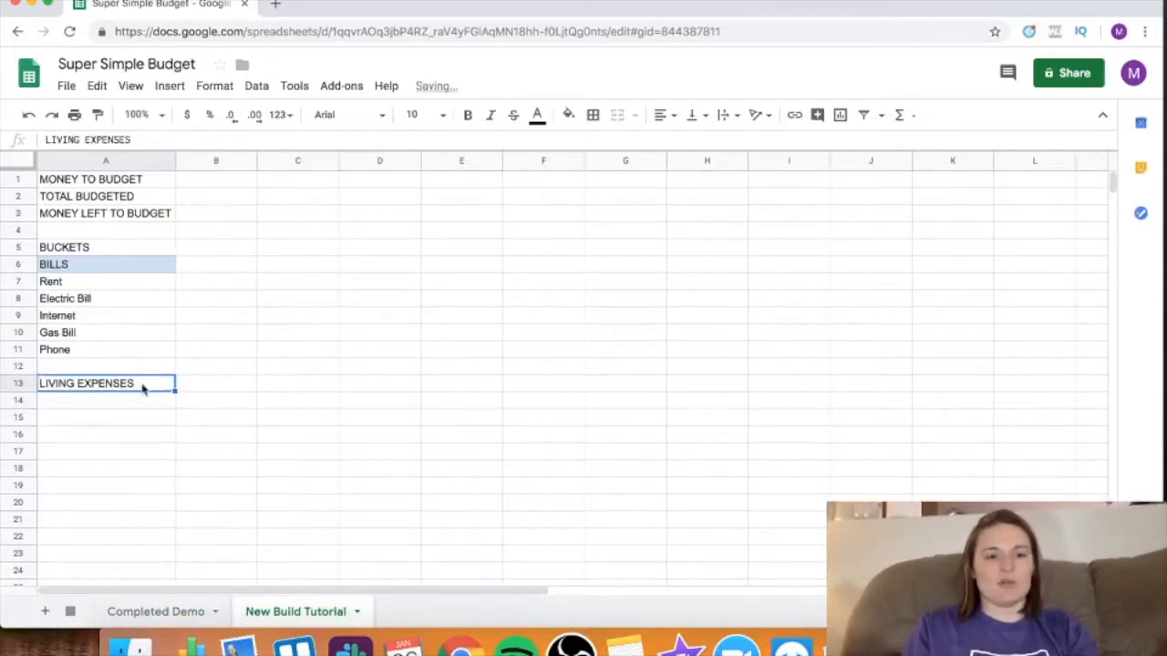
pyautogui.click(568, 115)
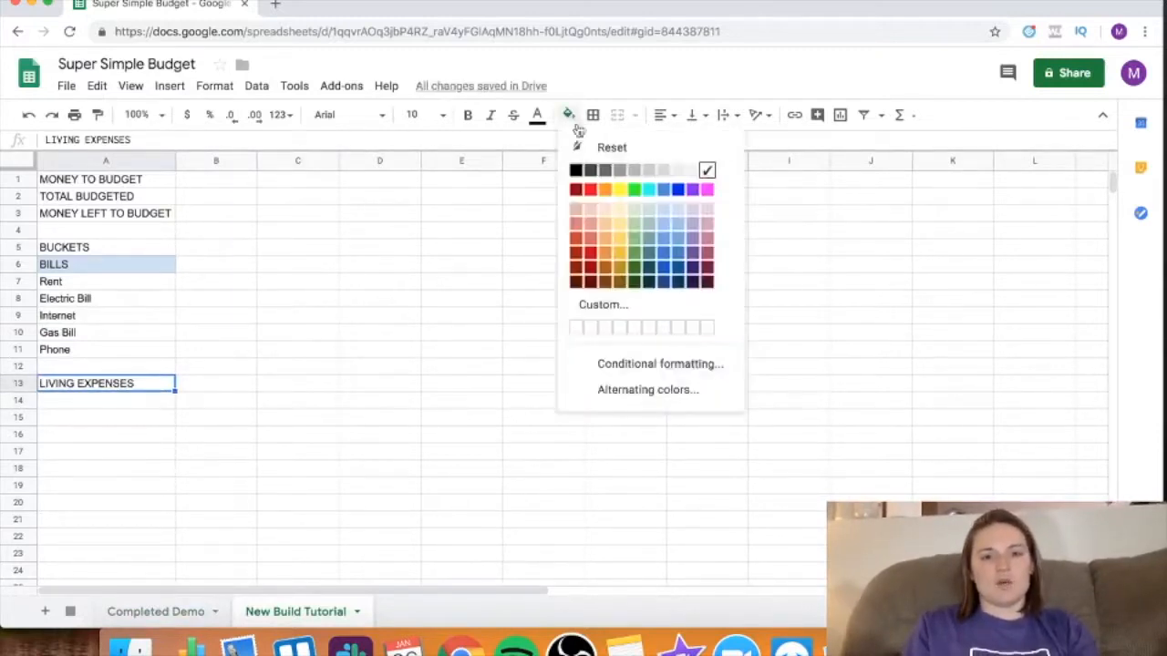
pyautogui.click(678, 210)
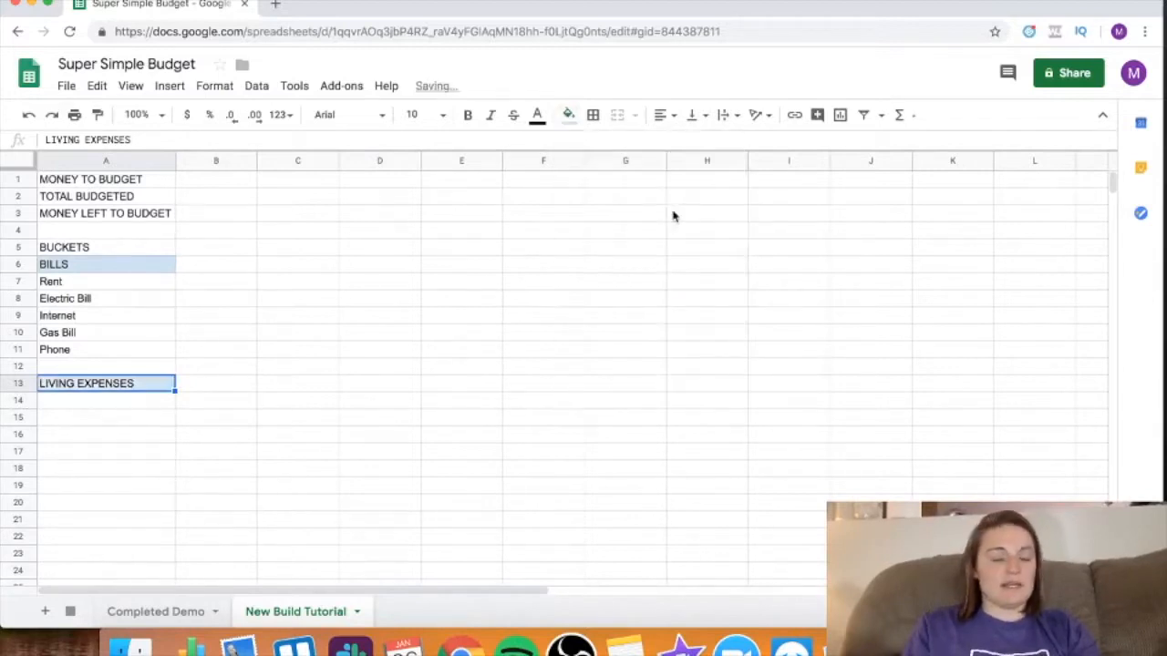
pyautogui.click(360, 359)
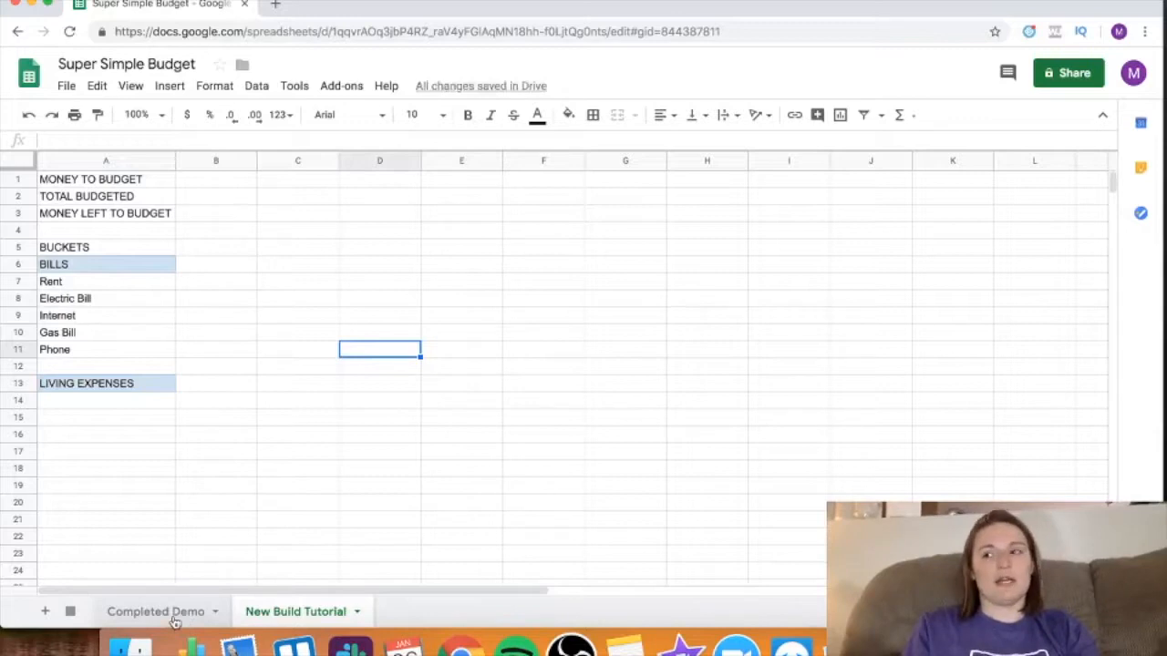
# Step: Check the living expenses on the Completed Demo sheet and enter Groceries, Supplies and Gas For Car in A14 to A16 of New Build Tutorial
pyautogui.click(155, 612)
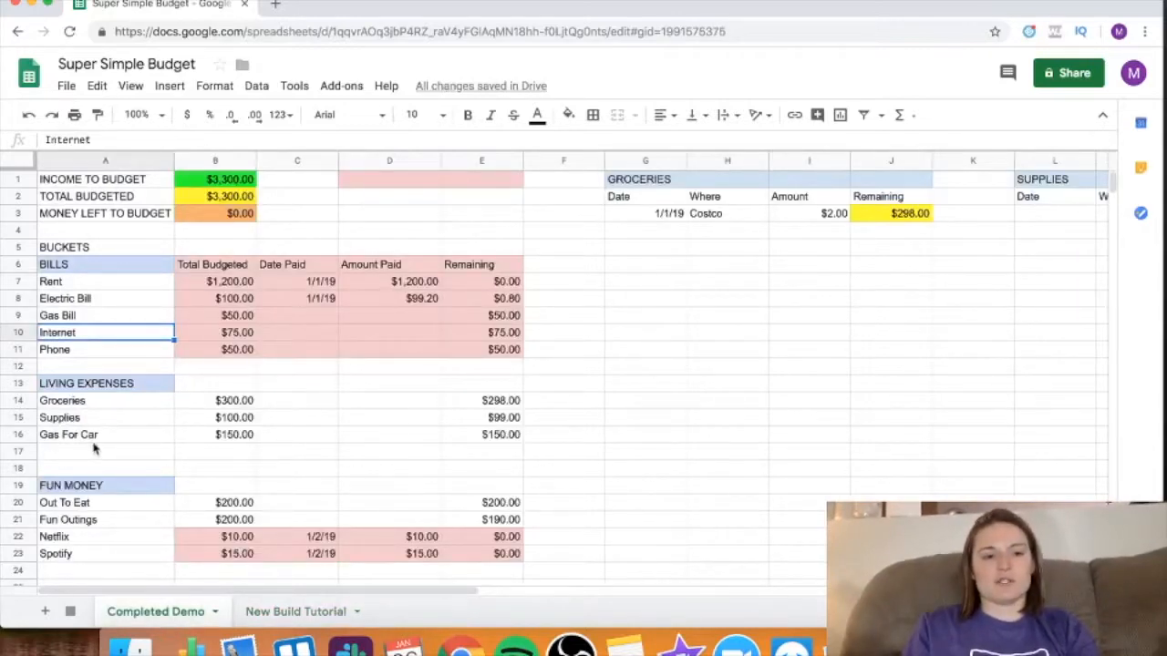
pyautogui.click(276, 611)
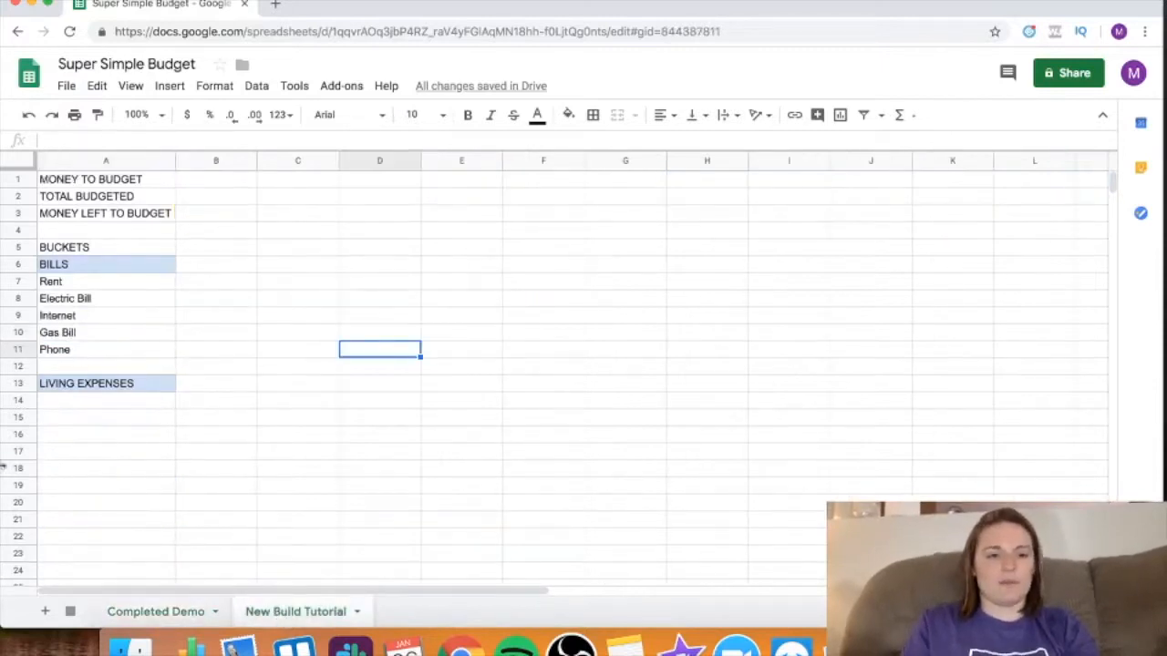
pyautogui.click(67, 401)
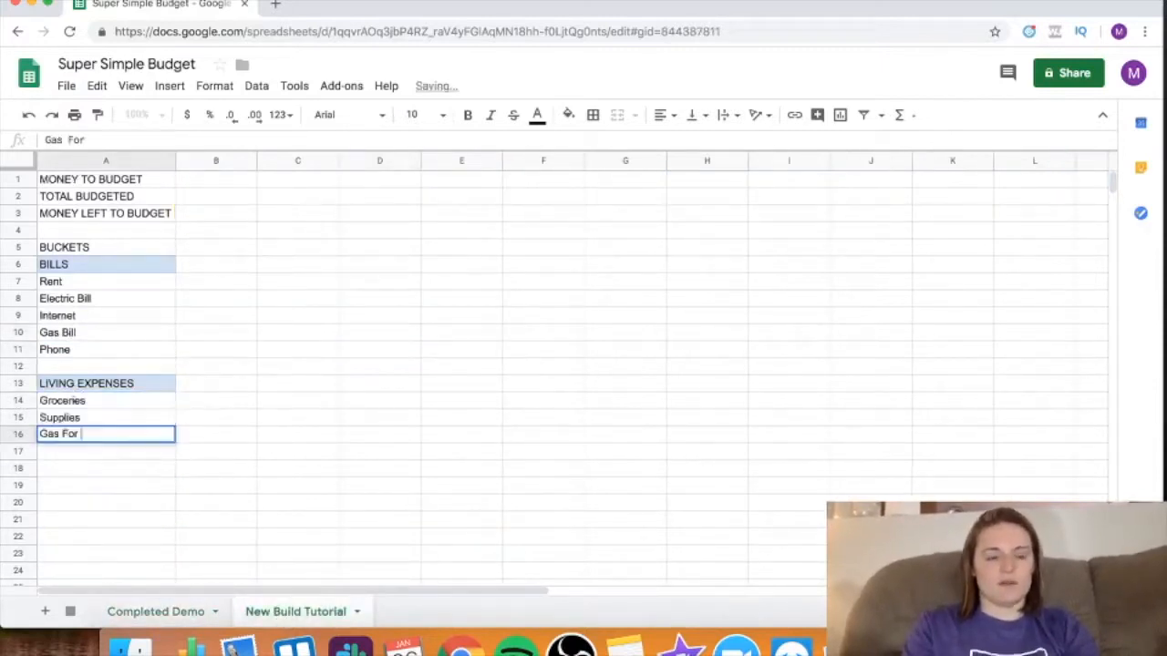
pyautogui.write('Car')
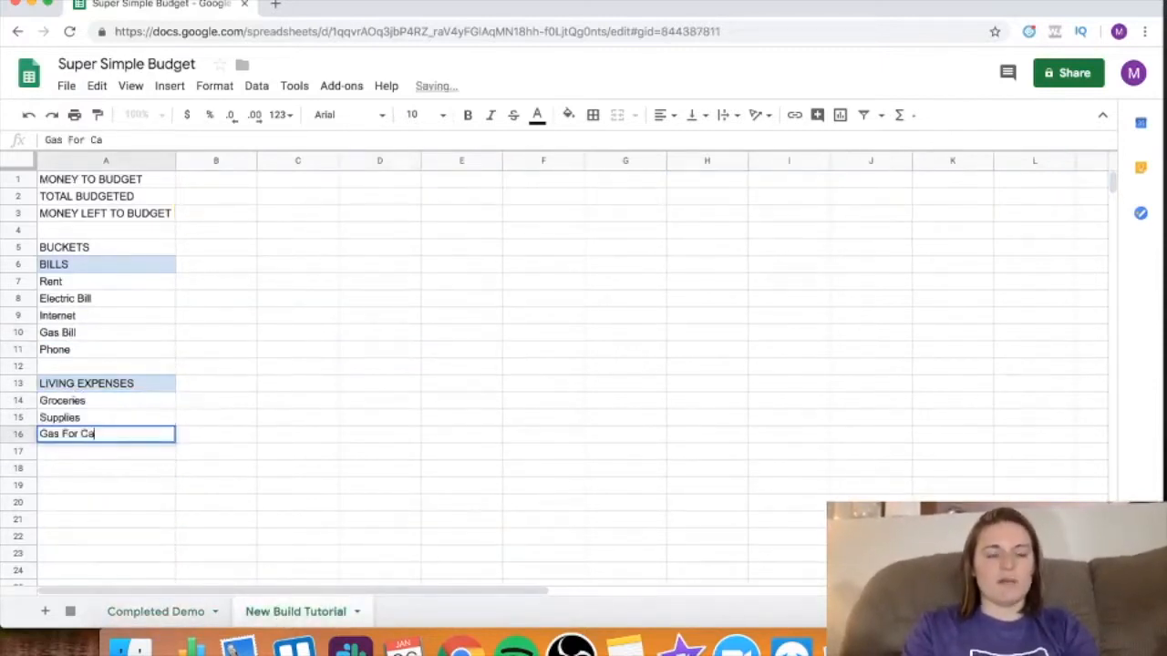
pyautogui.press('Return')
pyautogui.press('Return')
pyautogui.press('Return')
pyautogui.press('Return')
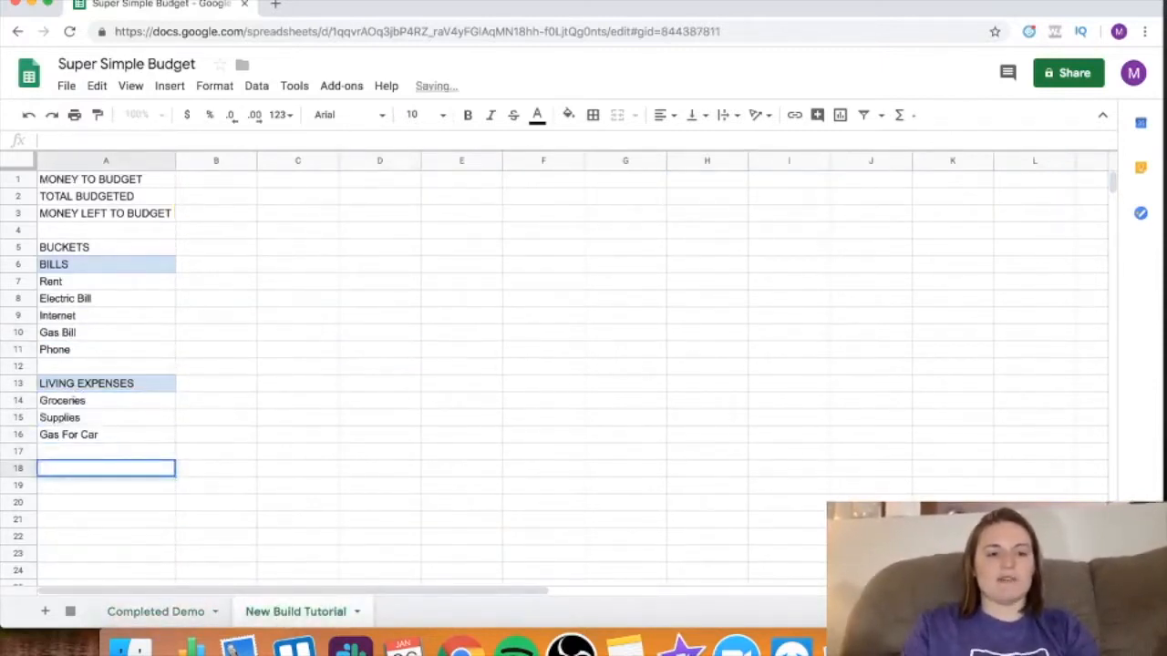
# Step: Fill cell A19 of New Build Tutorial light blue and, following the Completed Demo sheet, enter the heading FUN MONEY in it
pyautogui.click(64, 488)
pyautogui.click(568, 116)
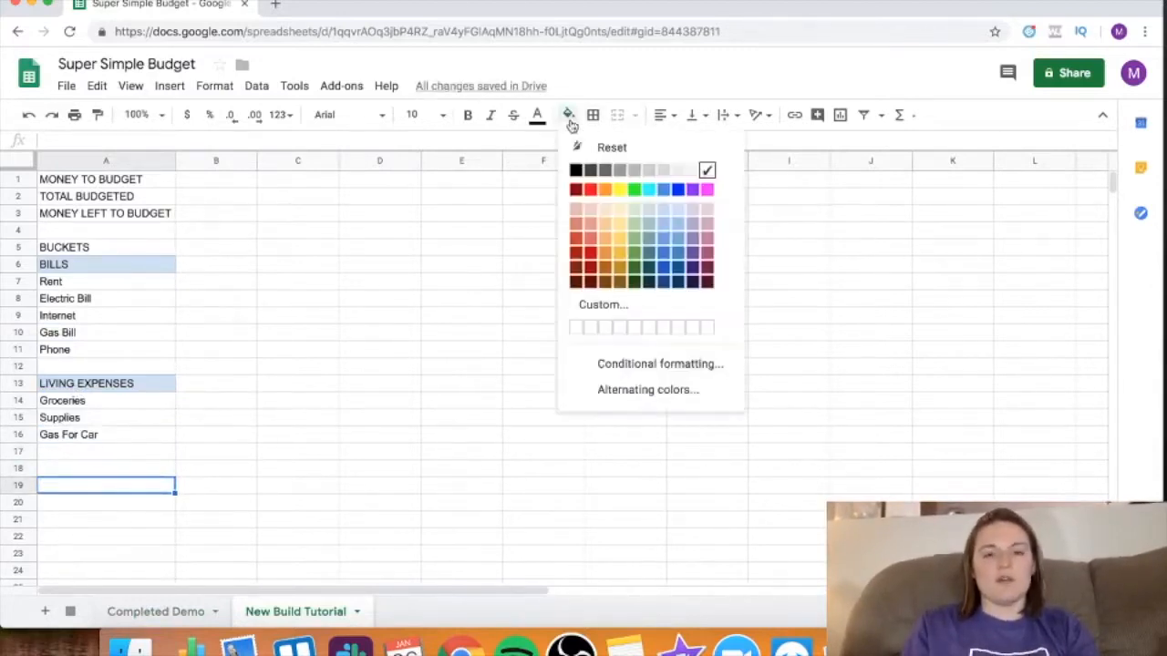
pyautogui.click(674, 212)
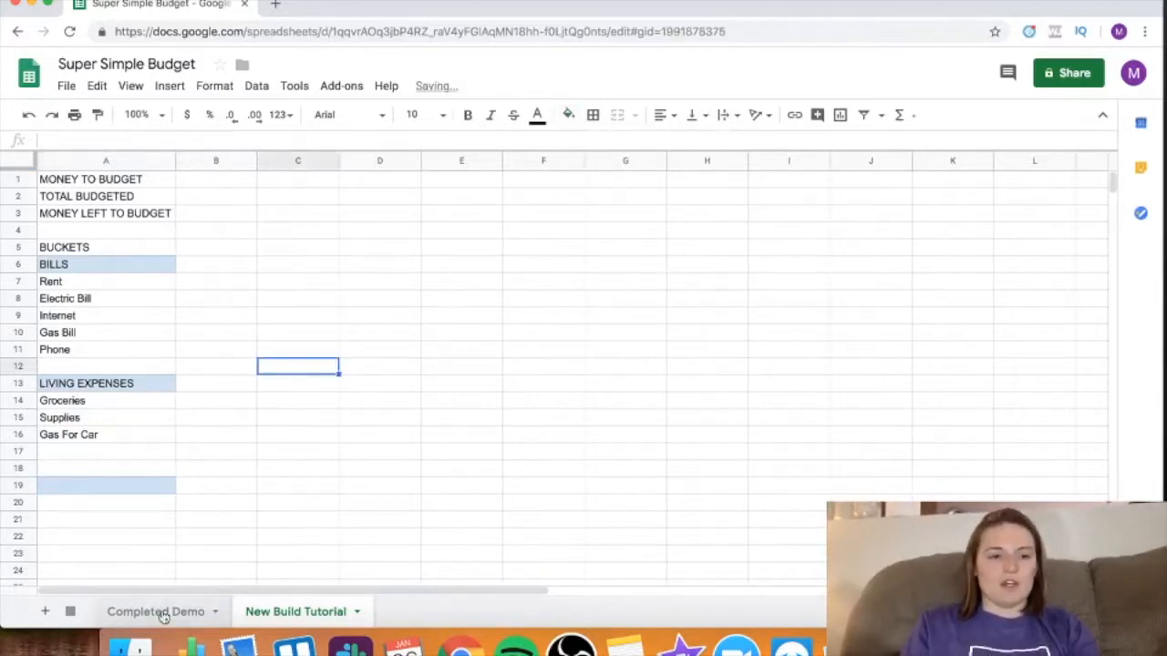
pyautogui.click(160, 613)
pyautogui.scroll(-2, 107, 444)
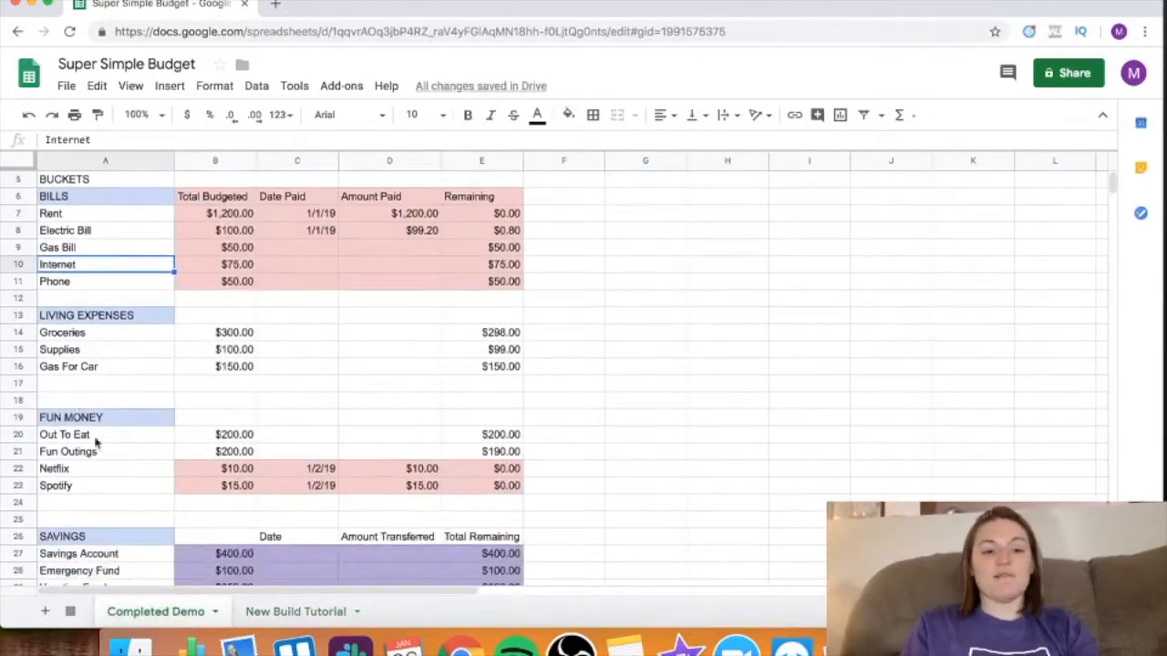
pyautogui.click(283, 612)
pyautogui.click(109, 483)
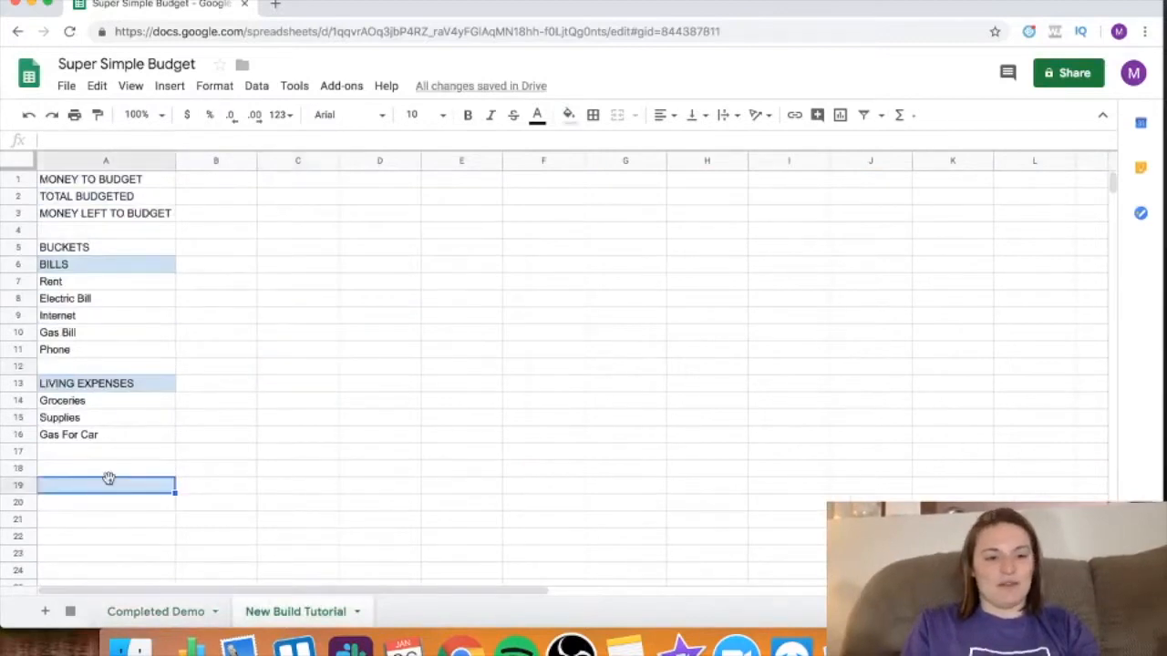
pyautogui.write('FUN MONEY')
pyautogui.press('Return')
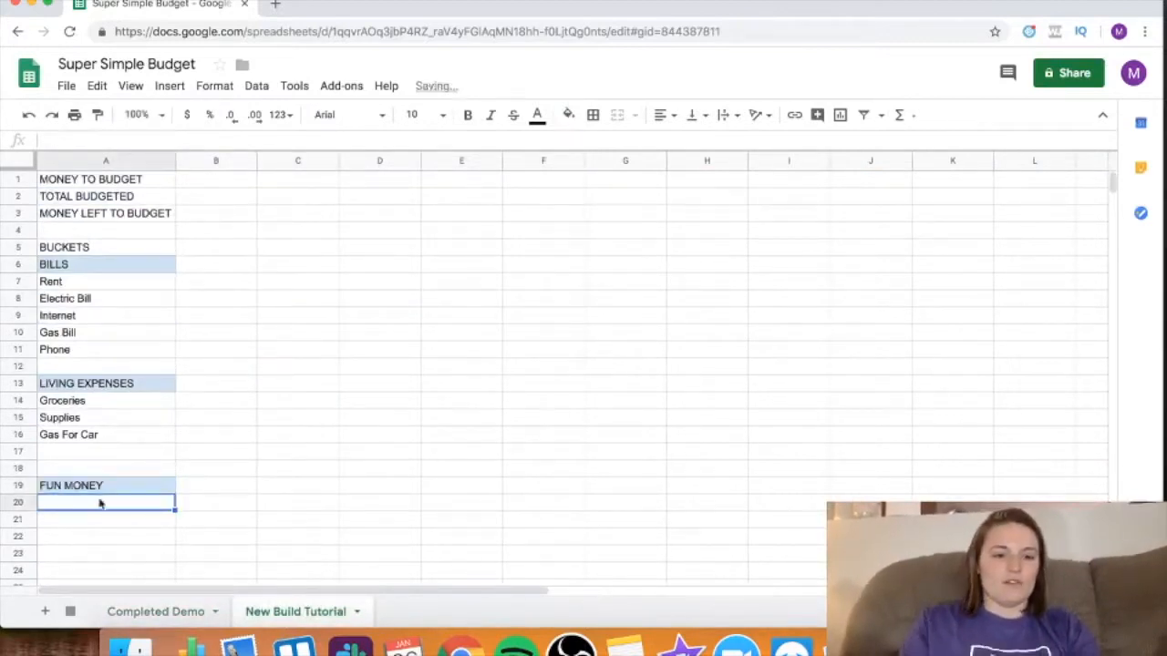
# Step: Examine the FUN MONEY items on the Completed Demo sheet, including Netflix and Spotify, and compare them with the Internet row under BILLS
pyautogui.click(134, 615)
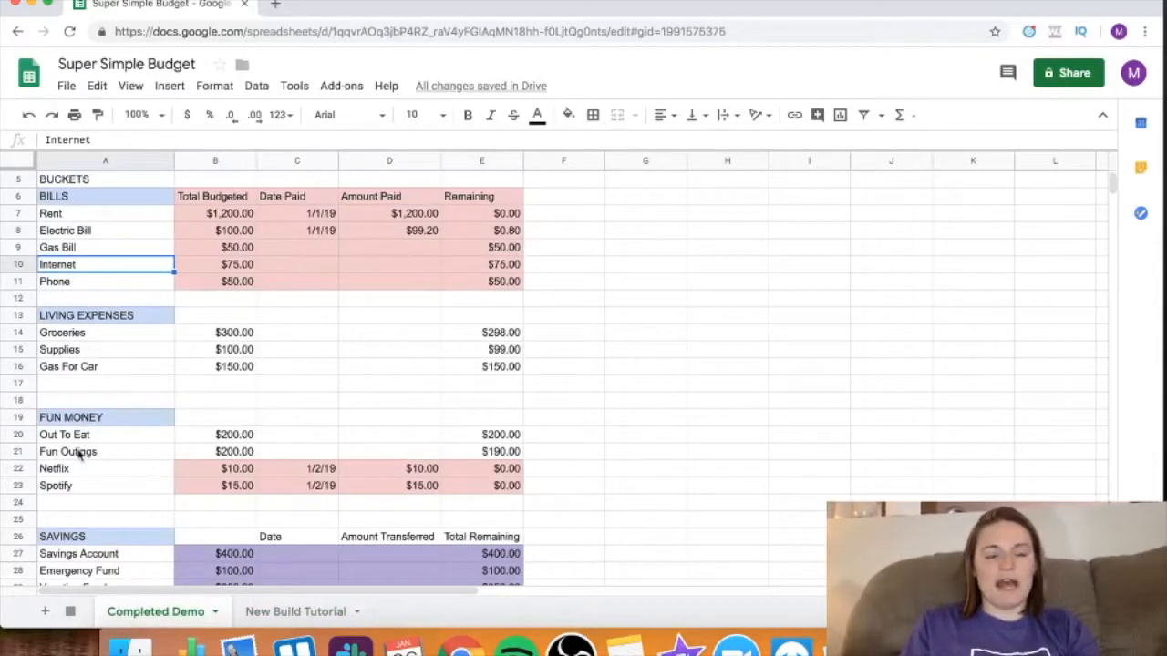
pyautogui.click(78, 465)
pyautogui.click(78, 488)
pyautogui.click(87, 469)
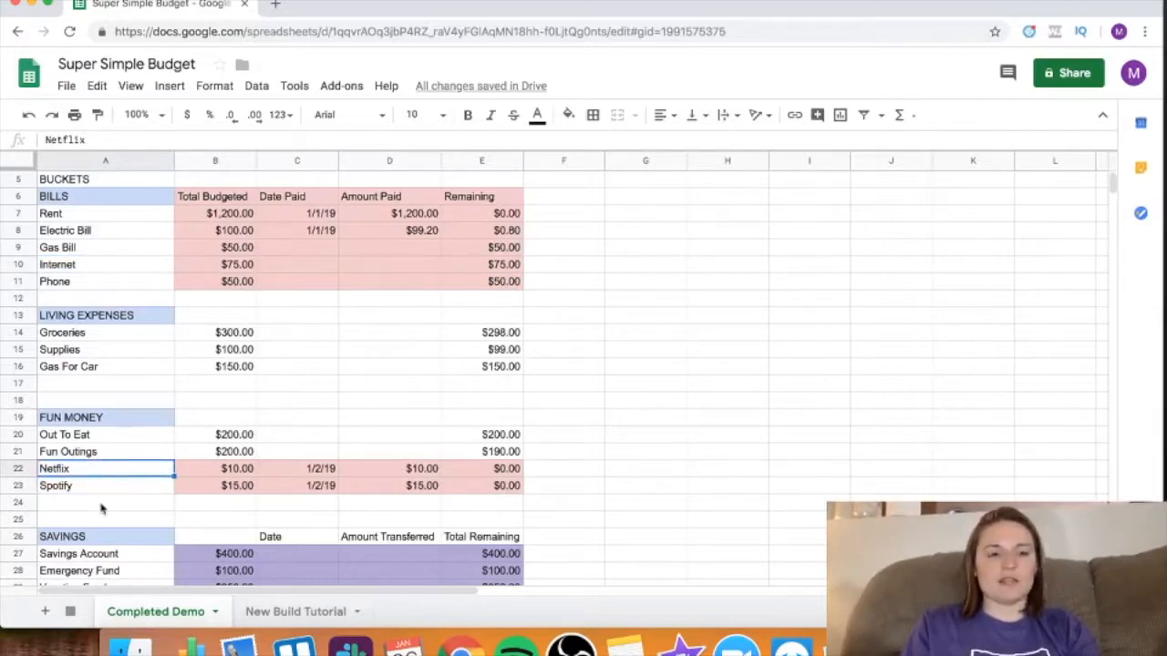
pyautogui.click(94, 489)
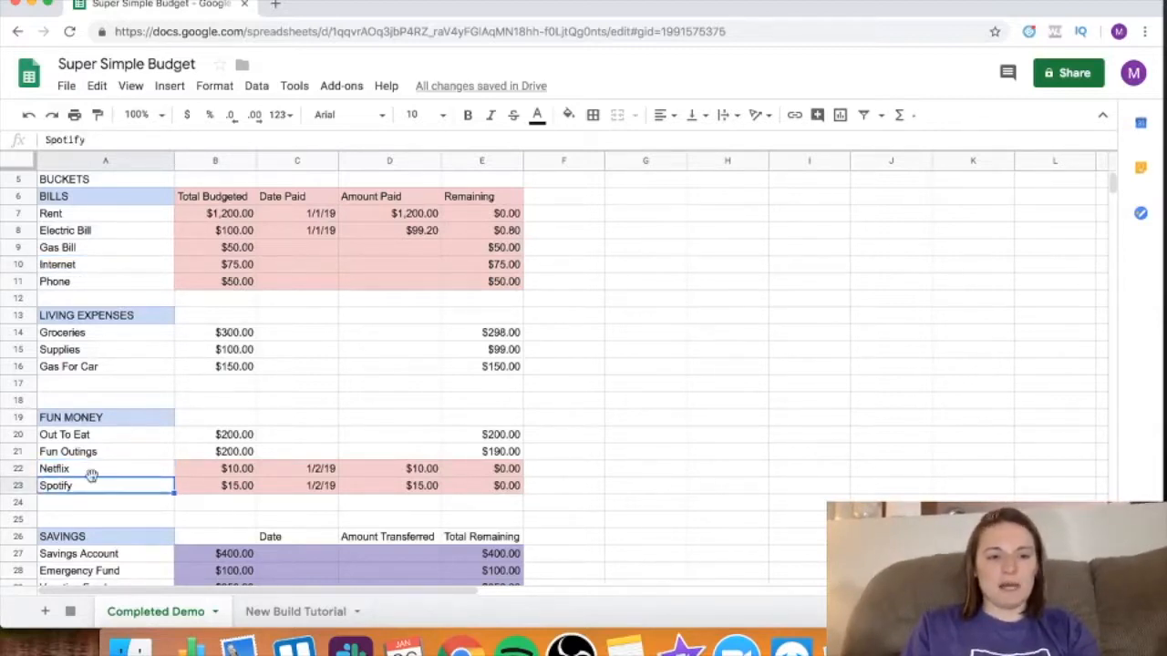
pyautogui.scroll(1, 92, 483)
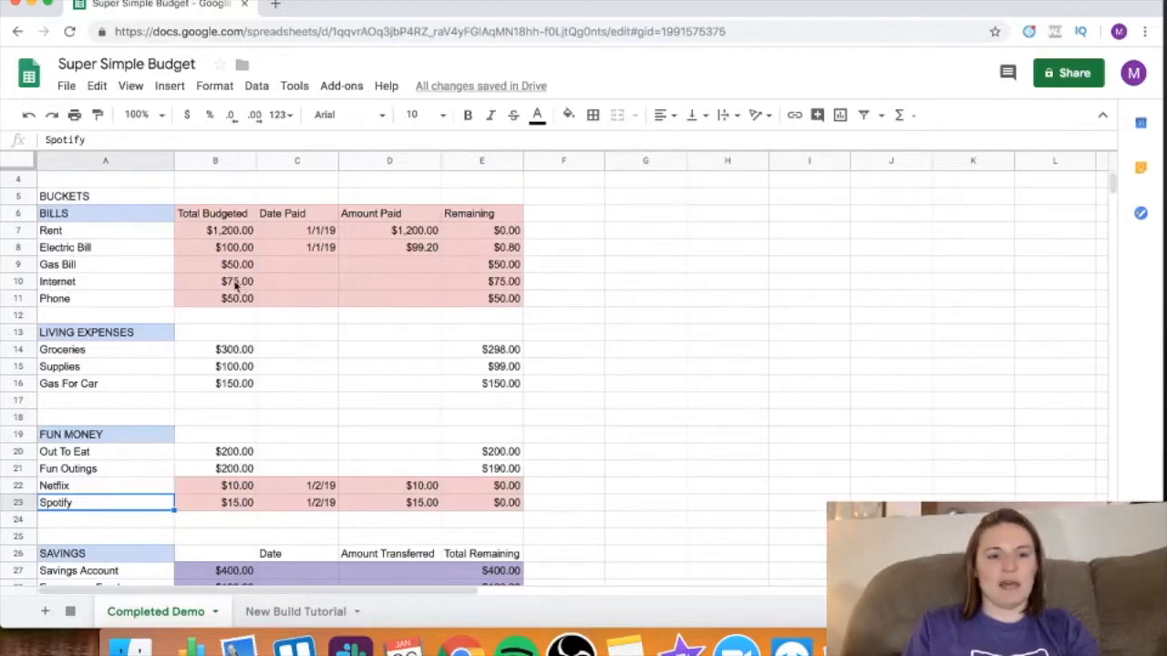
pyautogui.moveTo(493, 285); pyautogui.dragTo(239, 285)
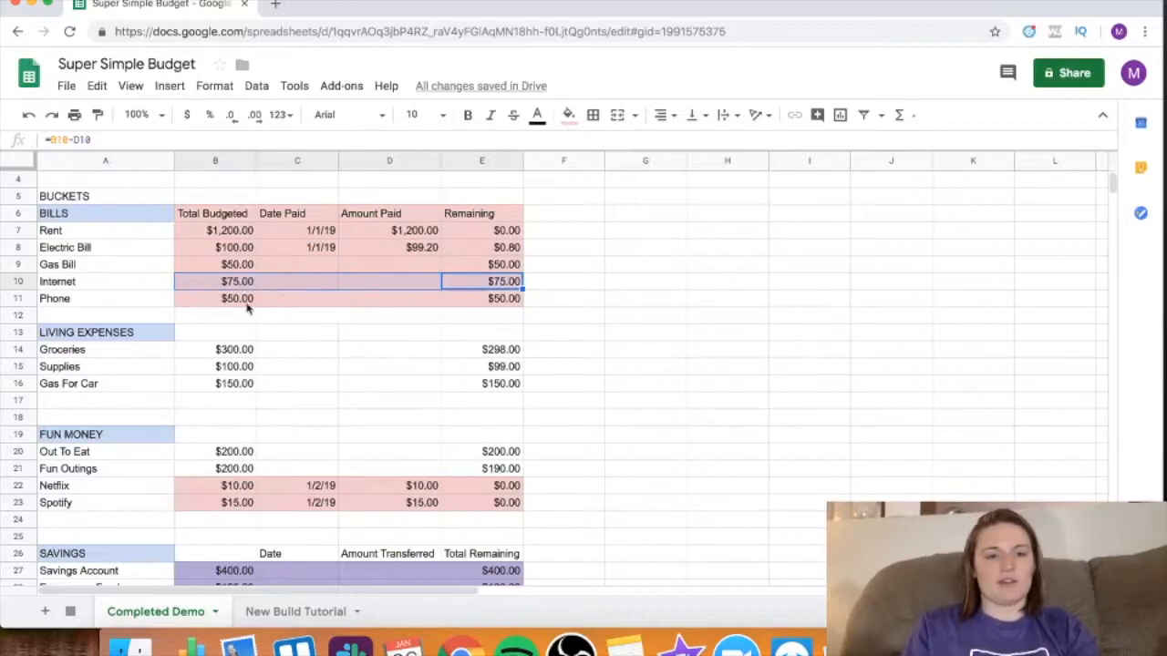
pyautogui.scroll(-1, 73, 438)
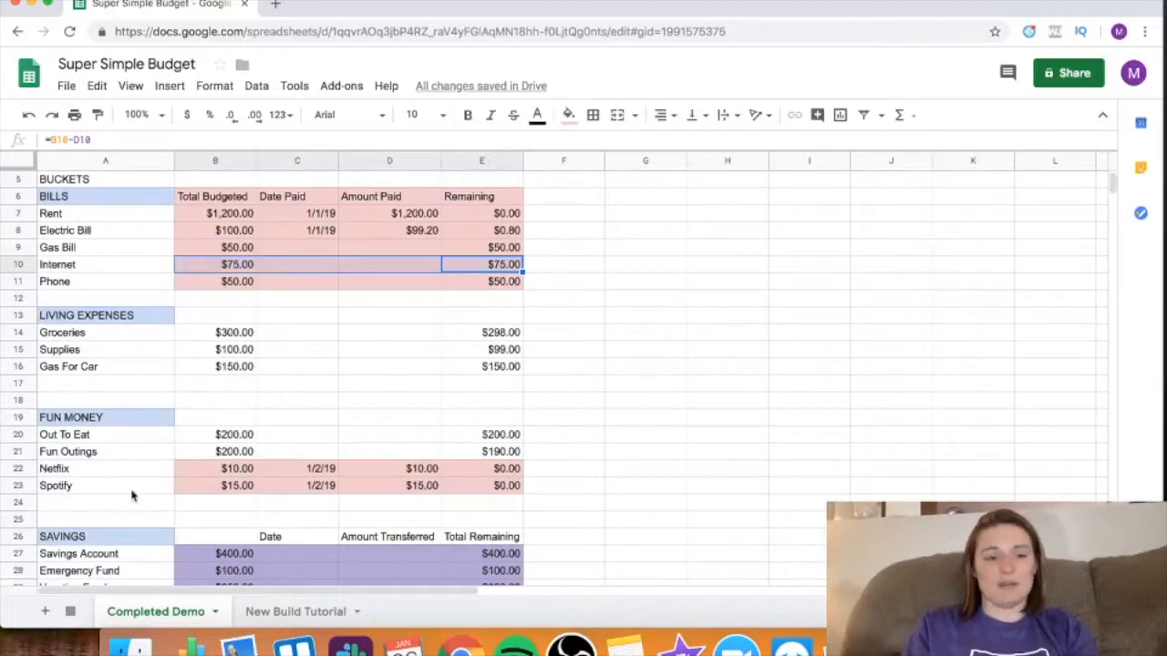
# Step: Enter Out To Eat, Outings, Netflix and Spotify in cells A20 to A23 under FUN MONEY on the New Build Tutorial sheet
pyautogui.click(270, 613)
pyautogui.write('Ou')
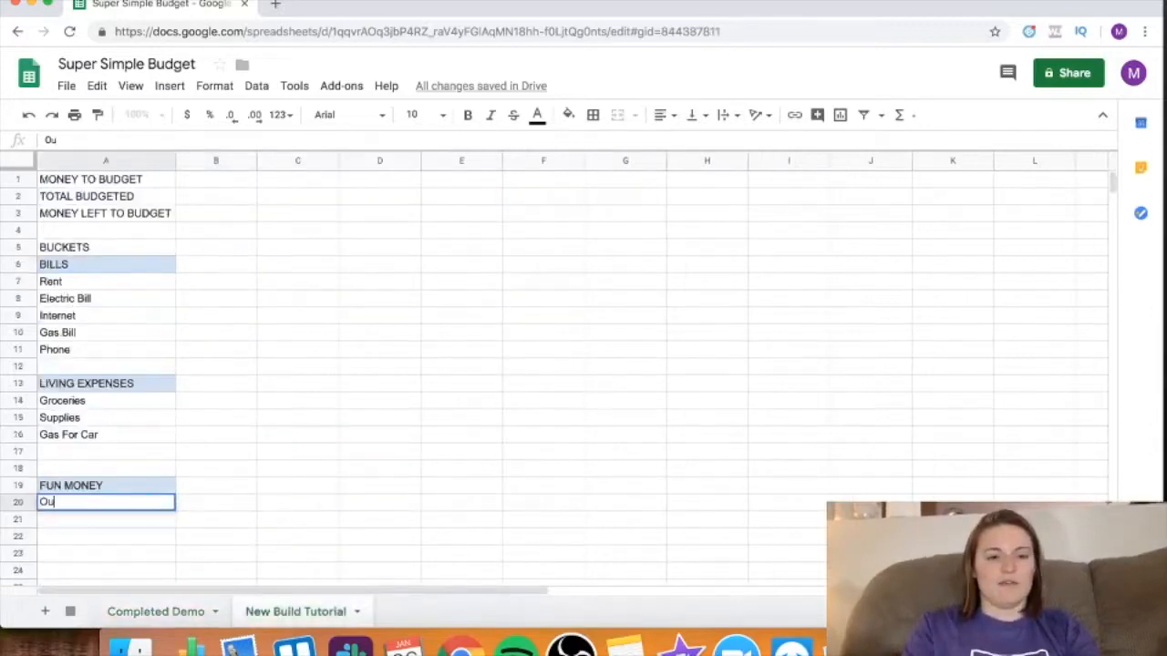
pyautogui.write('t To Eat')
# Step: Review the SAVINGS section and its categories on the Completed Demo sheet and return to the New Build Tutorial sheet
pyautogui.click(157, 611)
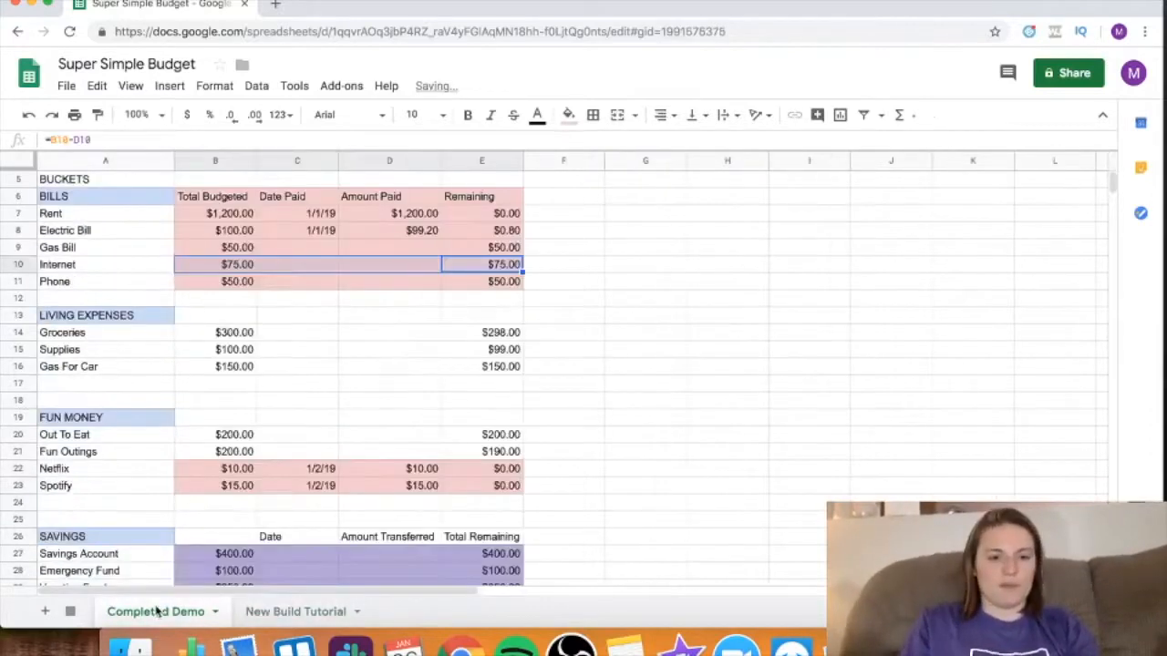
pyautogui.scroll(-2, 160, 543)
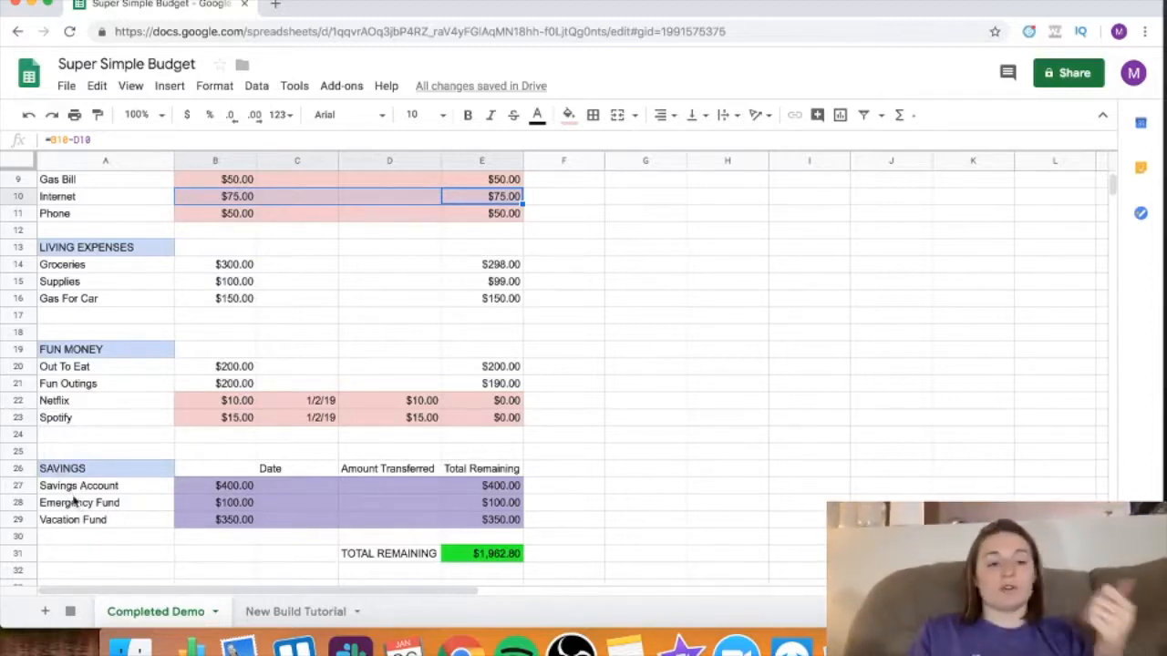
pyautogui.click(262, 617)
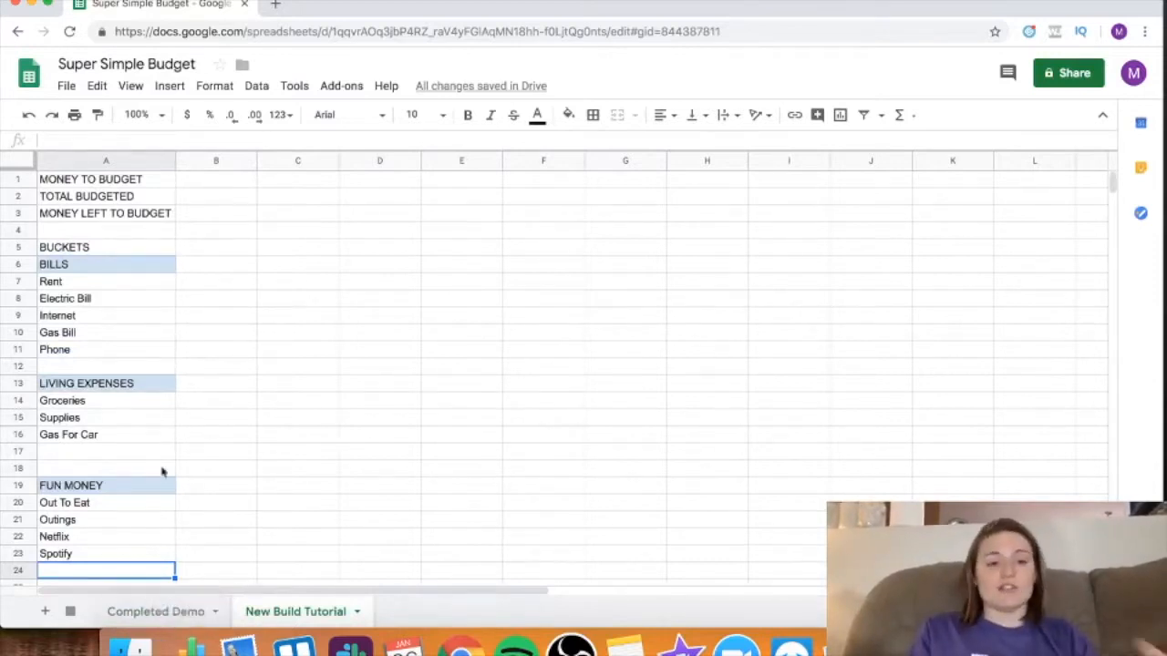
pyautogui.scroll(-3, 162, 471)
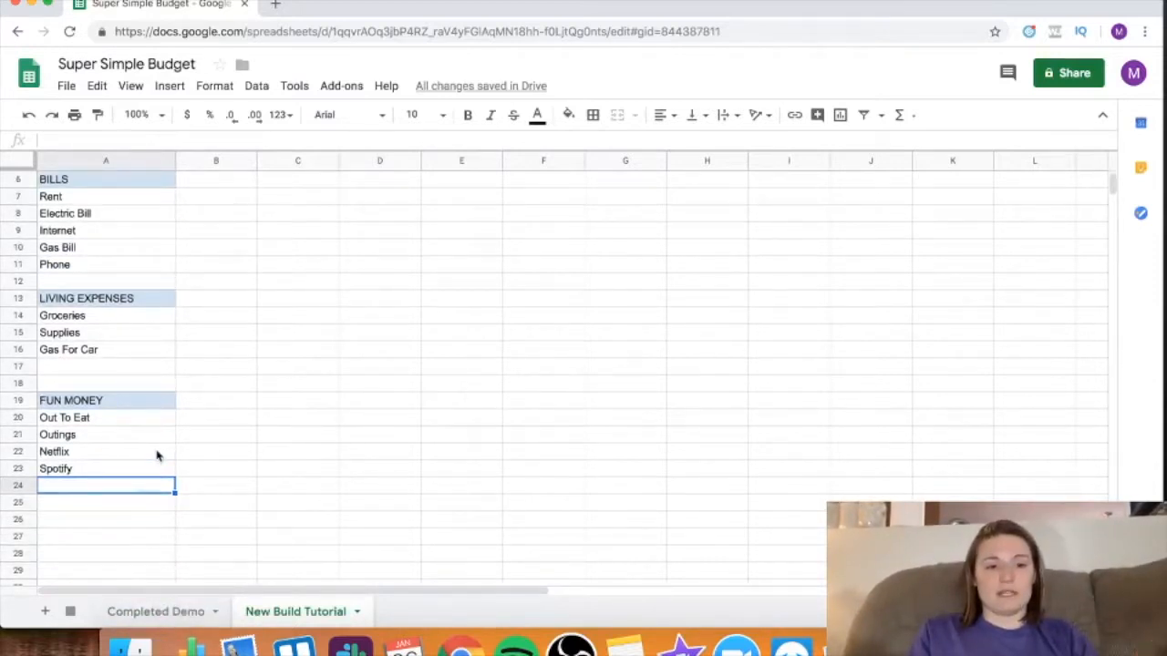
pyautogui.scroll(-3, 156, 453)
pyautogui.click(170, 620)
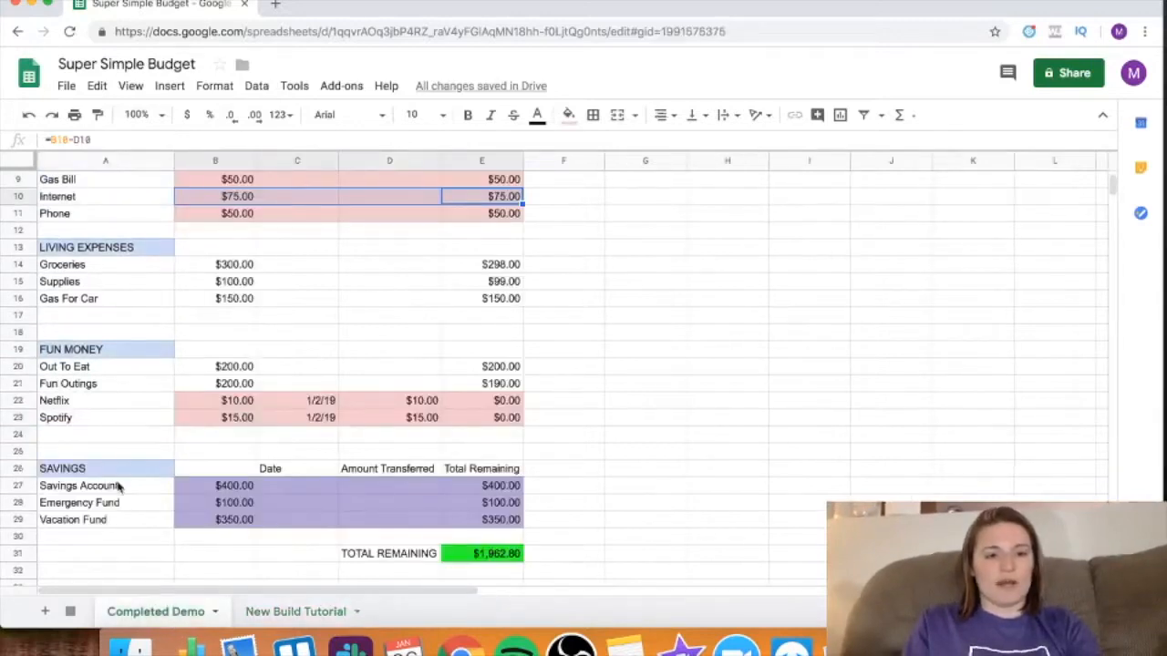
pyautogui.click(273, 613)
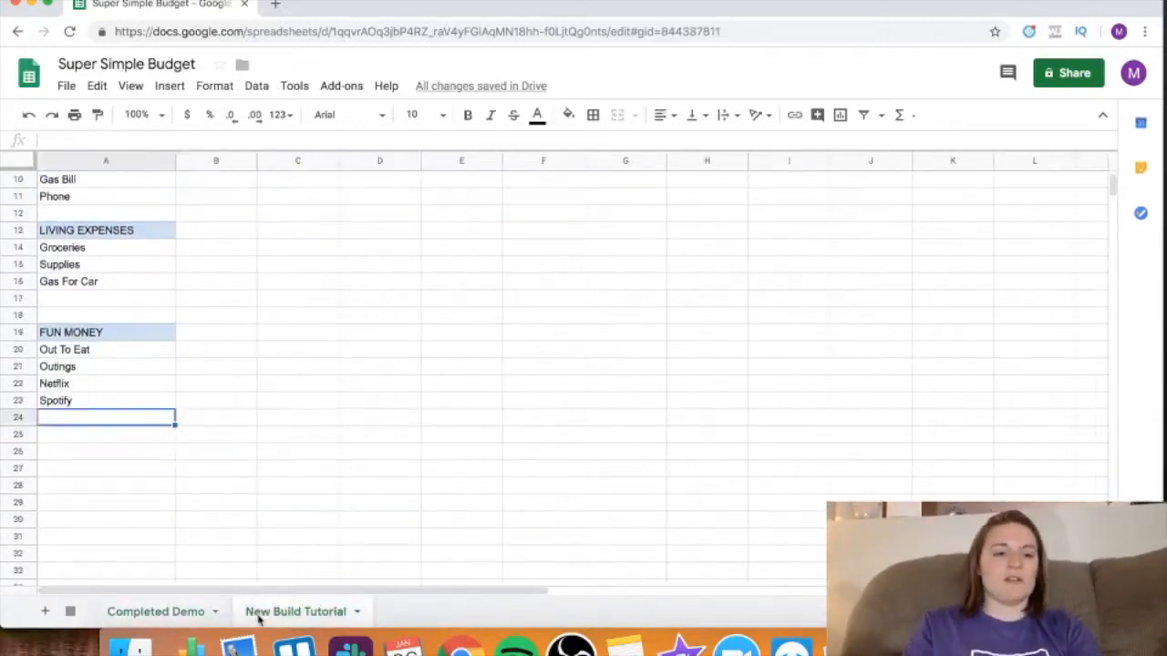
# Step: Enter the heading SAVINGS in A26 with a light blue fill, and list Savings Accounts, Emergency Fund and Vacation Fund in A27 to A29
pyautogui.press('Down')
pyautogui.press('Down')
pyautogui.write('SAVINGS Savings Accounts Emergency Fund Vacation Fund')
pyautogui.click(250, 370)
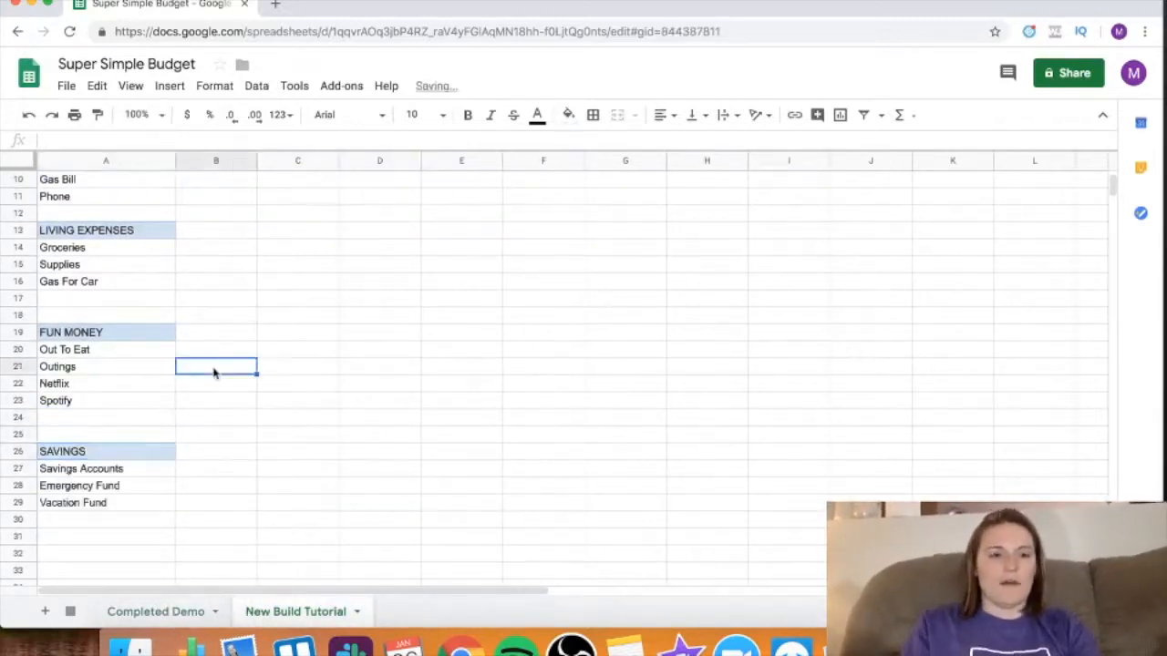
pyautogui.scroll(2, 215, 373)
pyautogui.scroll(3, 215, 372)
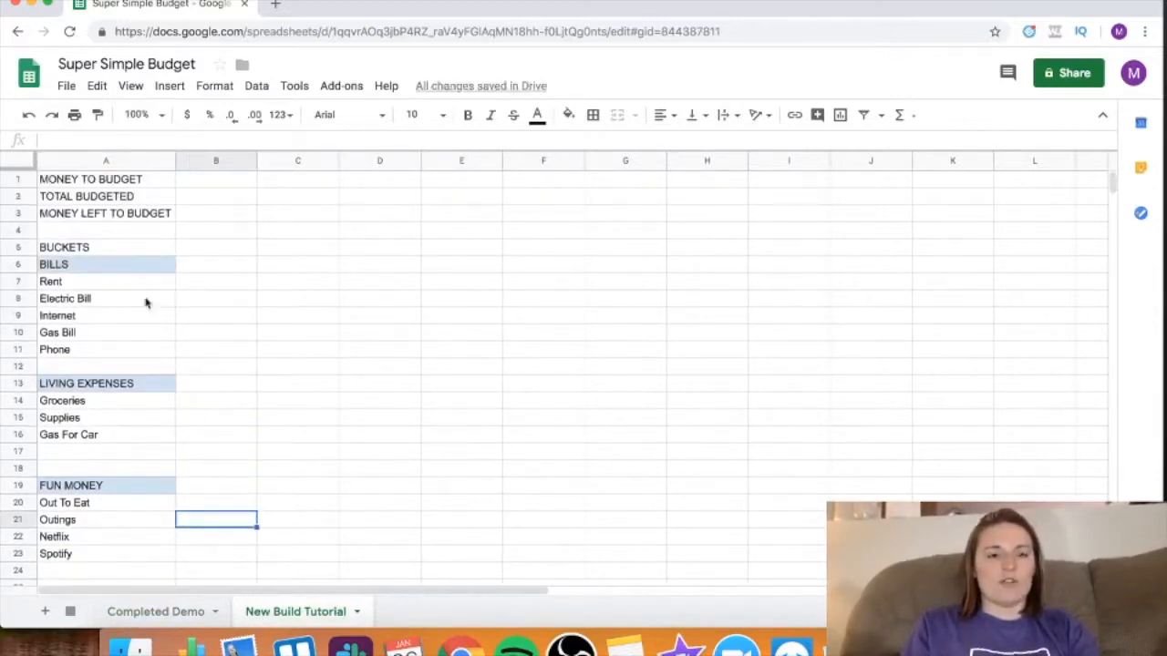
# Step: Check the summary cells on the Completed Demo sheet and fill B1, beside MONEY TO BUDGET on New Build Tutorial, with bright green
pyautogui.scroll(-7, 95, 442)
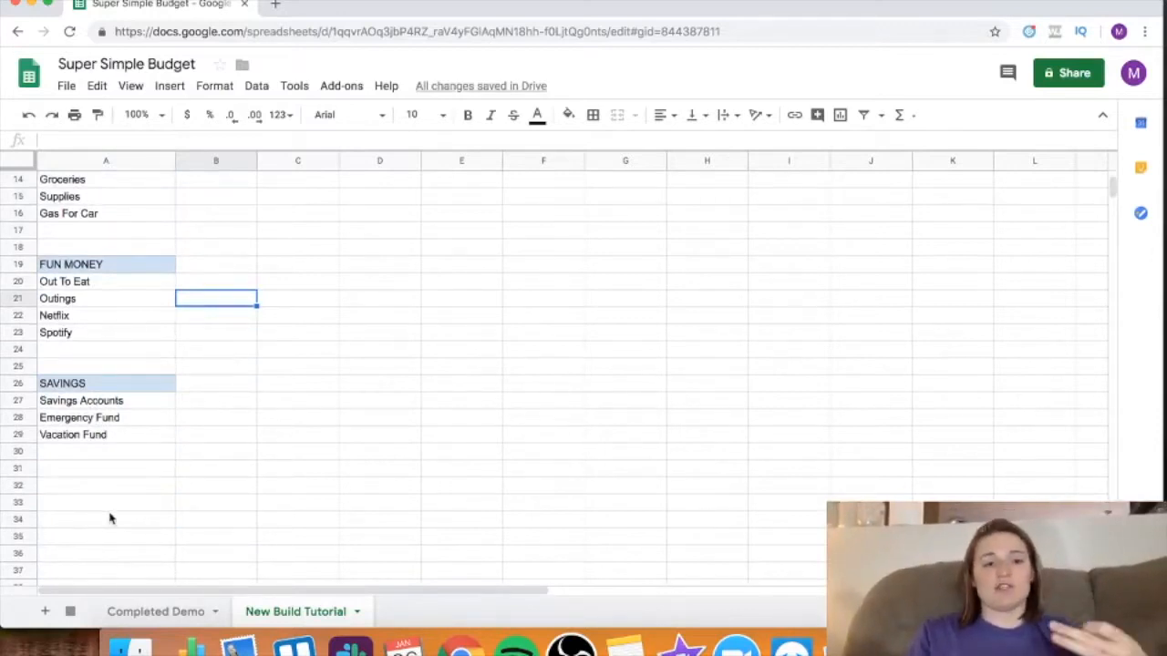
pyautogui.click(164, 612)
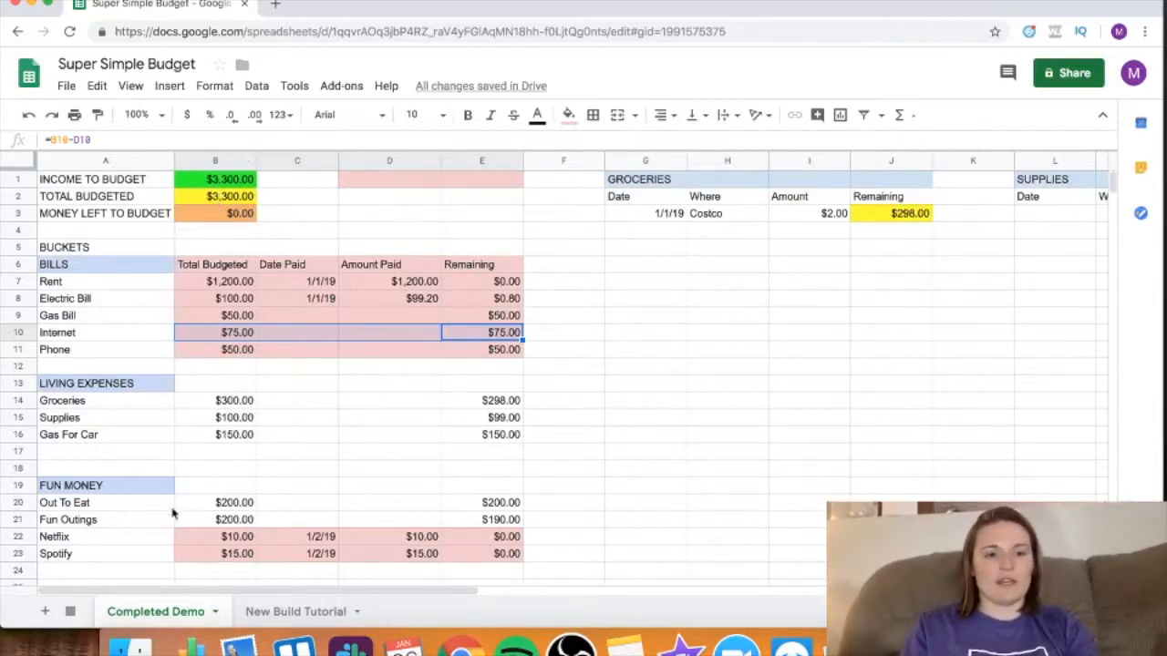
pyautogui.click(248, 611)
pyautogui.scroll(5, 191, 208)
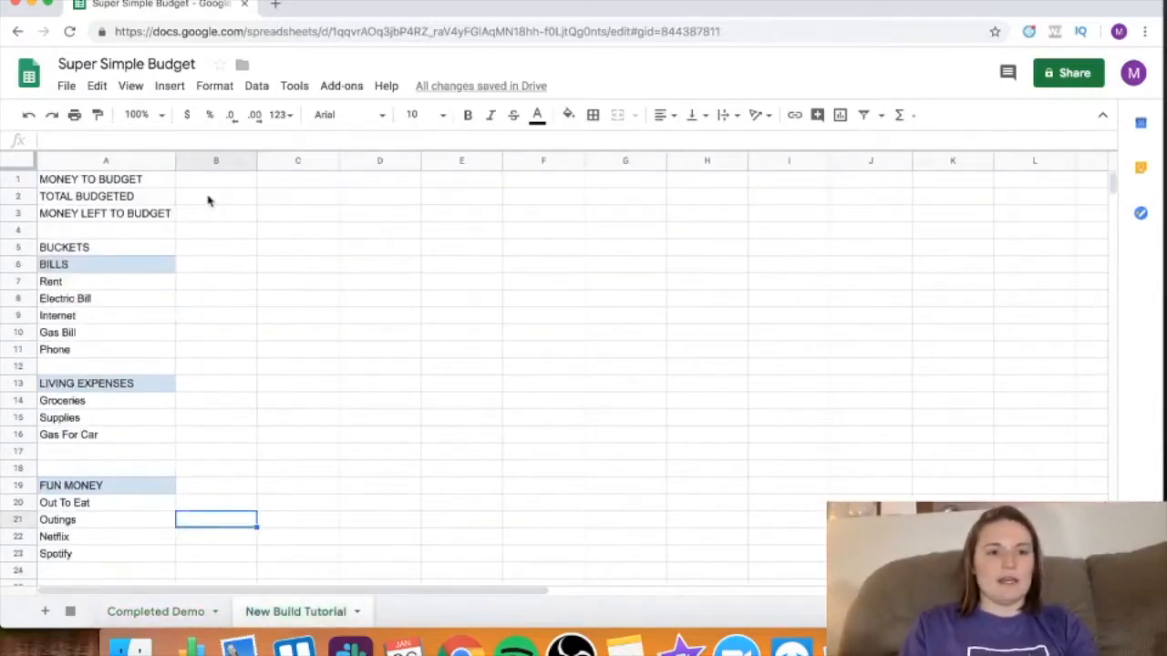
pyautogui.click(201, 182)
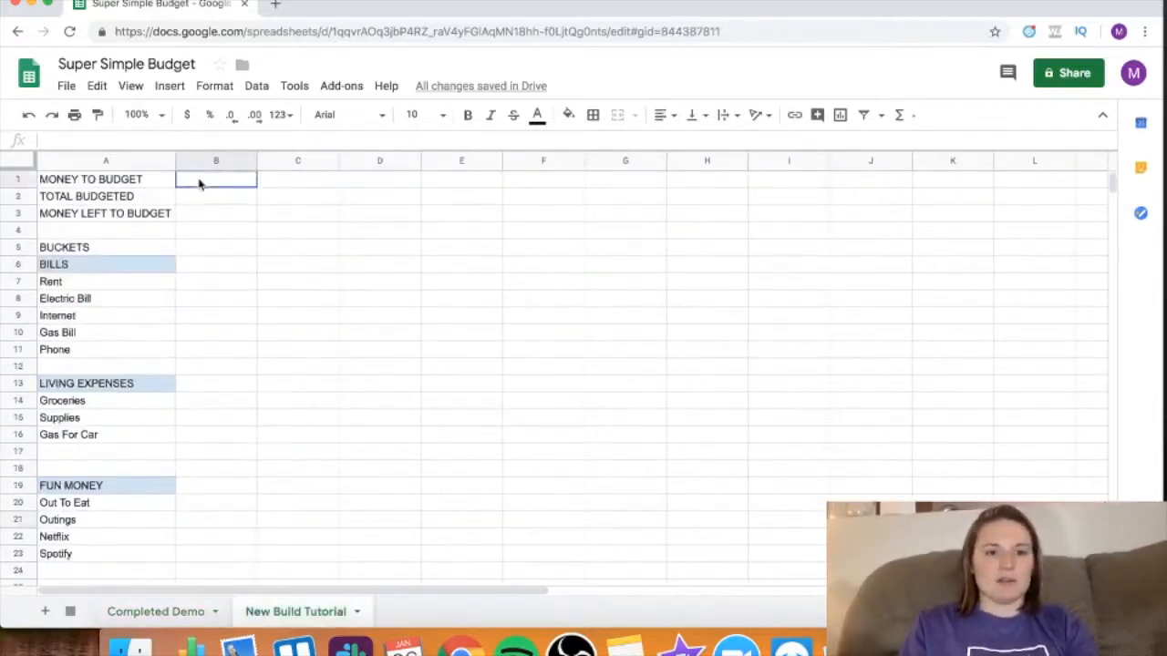
pyautogui.click(568, 115)
pyautogui.click(641, 189)
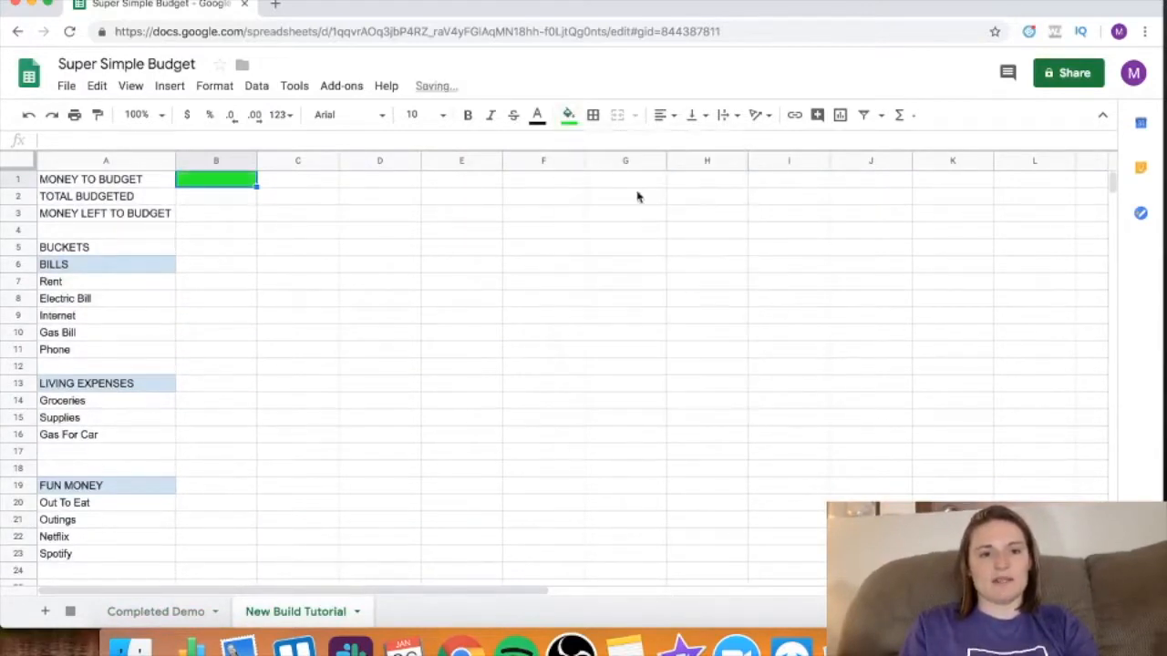
# Step: Fill B2 beside TOTAL BUDGETED with yellow and B3 beside MONEY LEFT TO BUDGET with light orange
pyautogui.click(198, 200)
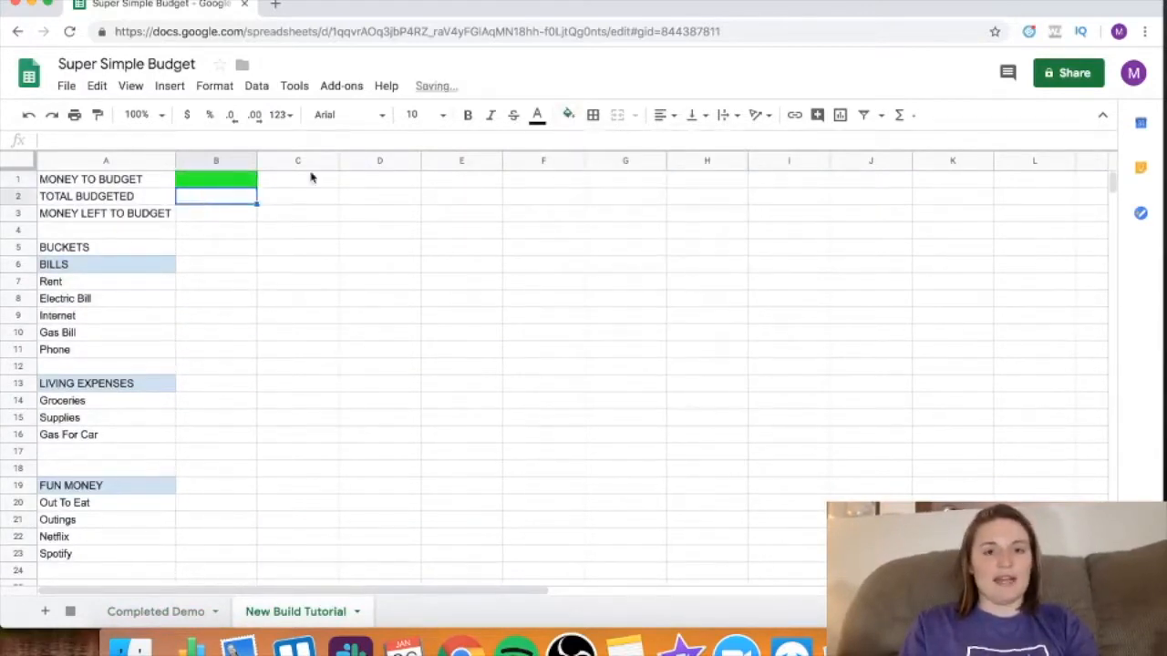
pyautogui.click(568, 117)
pyautogui.click(619, 189)
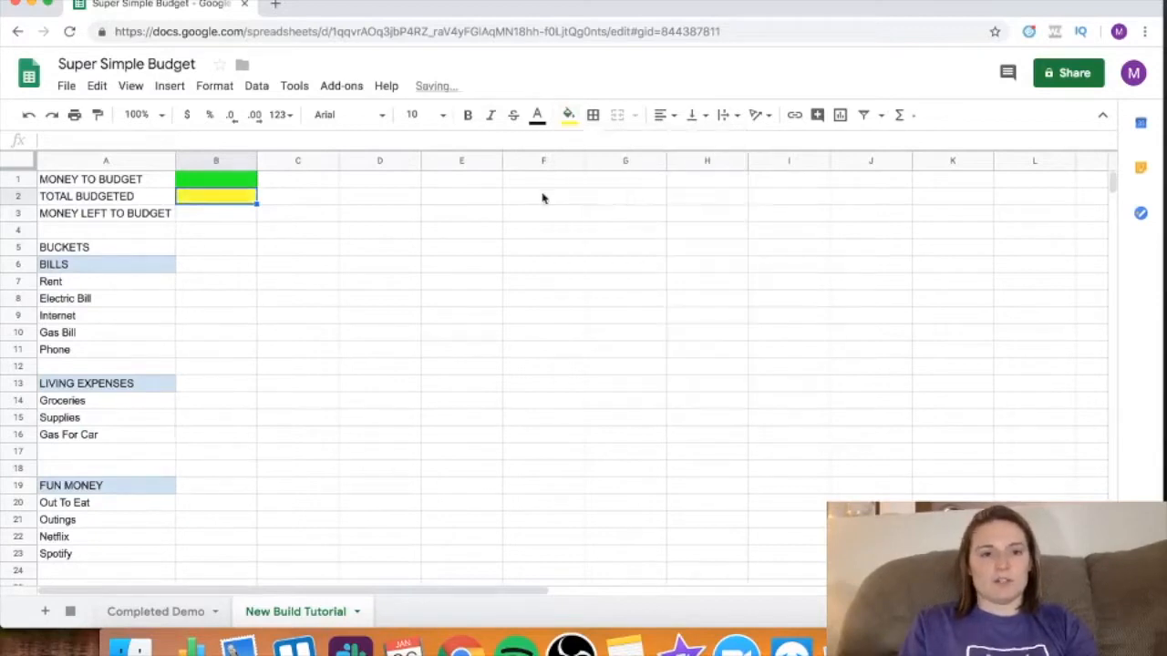
pyautogui.click(227, 215)
pyautogui.click(568, 114)
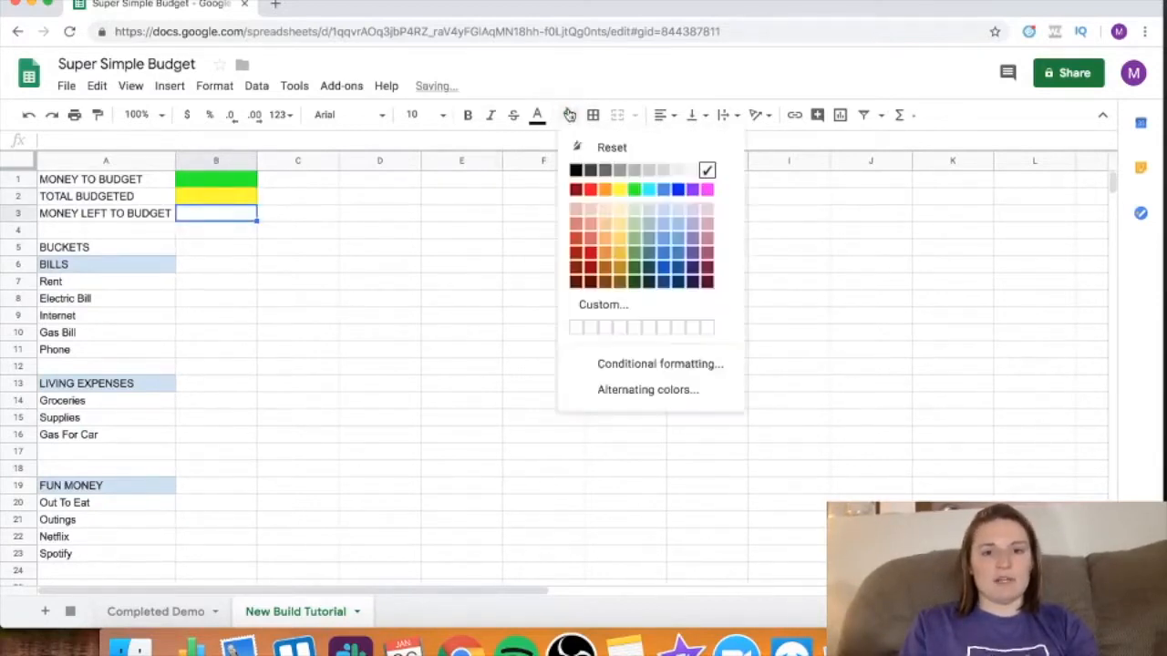
pyautogui.click(604, 237)
pyautogui.click(334, 303)
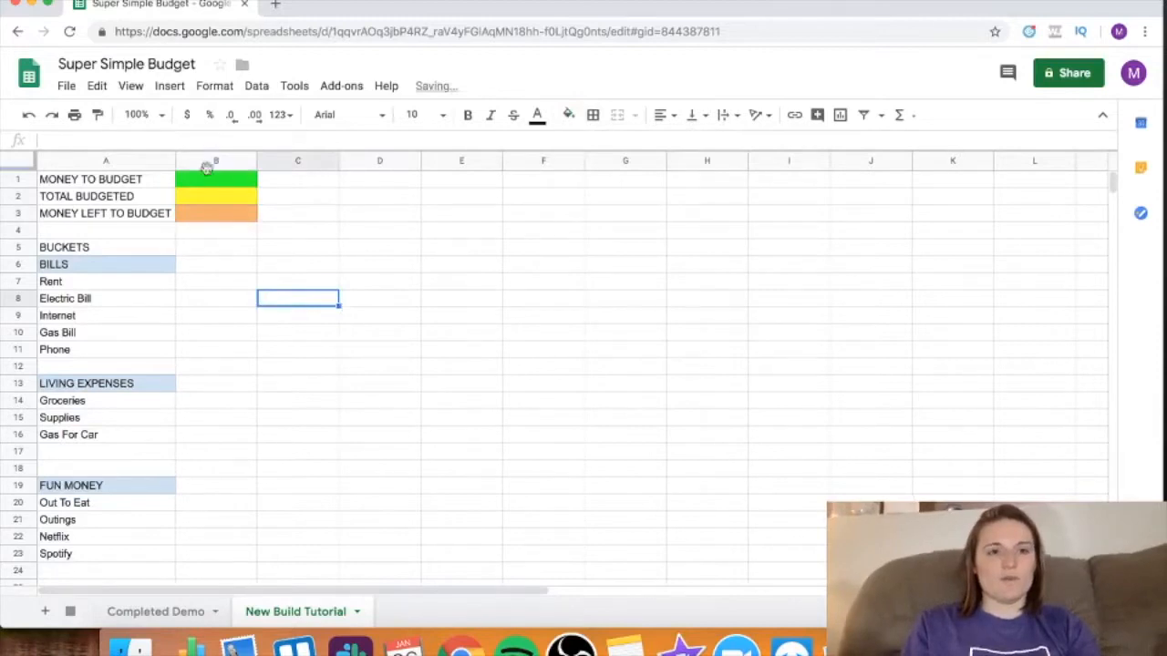
# Step: Check the income amount on the Completed Demo sheet and enter 3300 in B1 on the New Build Tutorial sheet
pyautogui.click(212, 185)
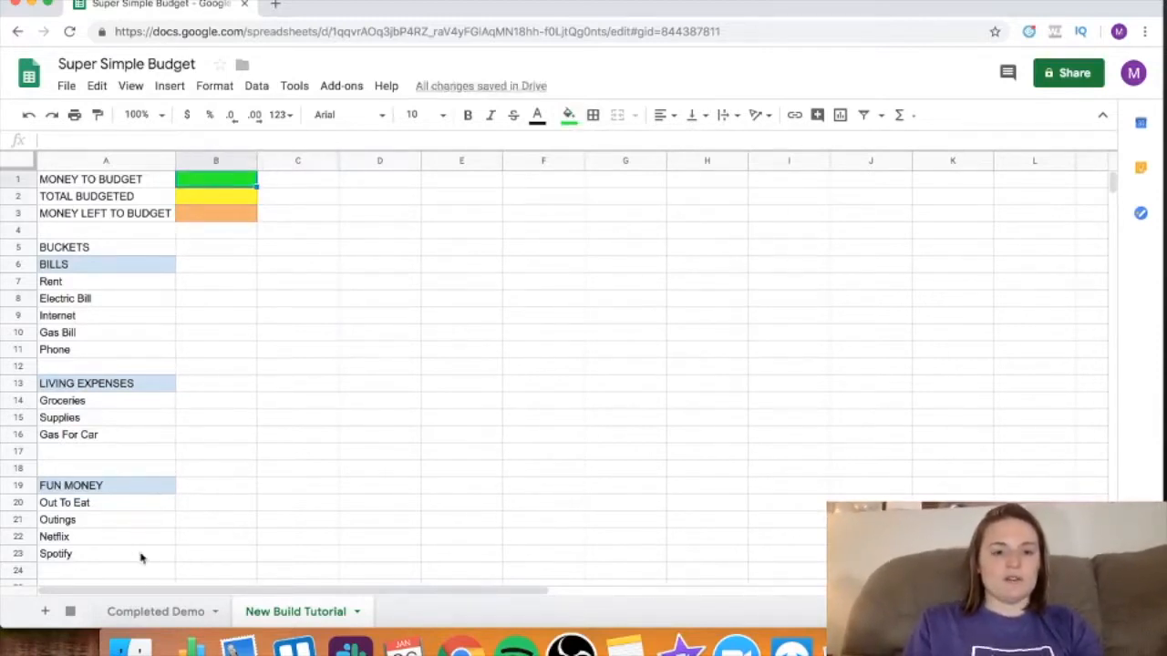
pyautogui.click(160, 613)
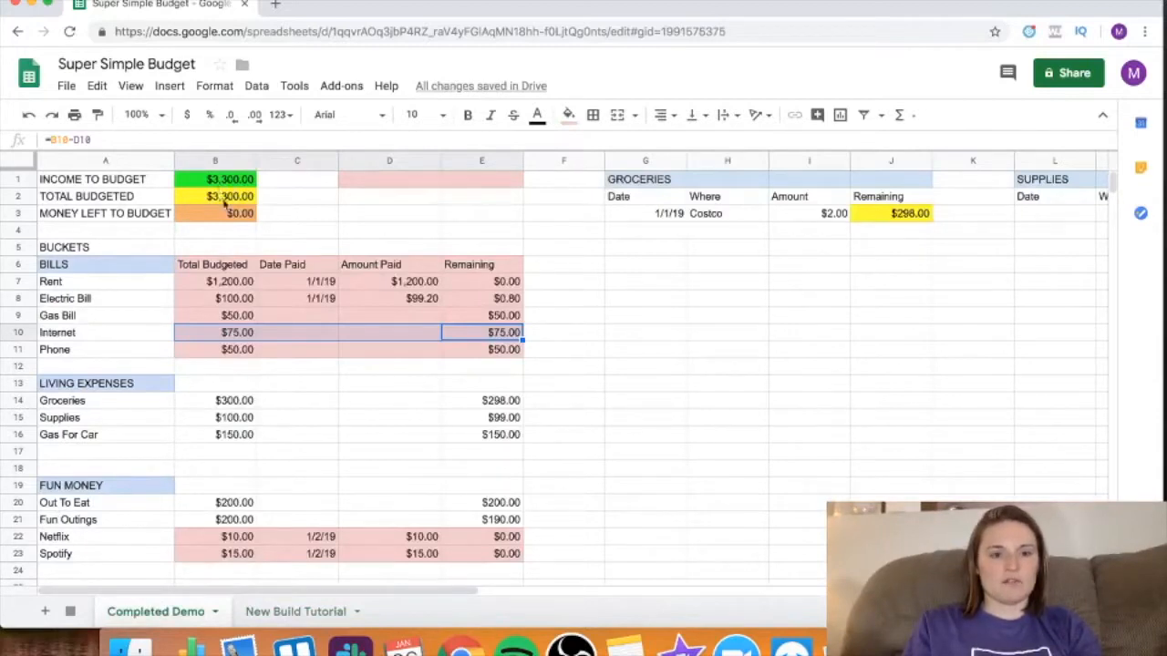
pyautogui.click(302, 612)
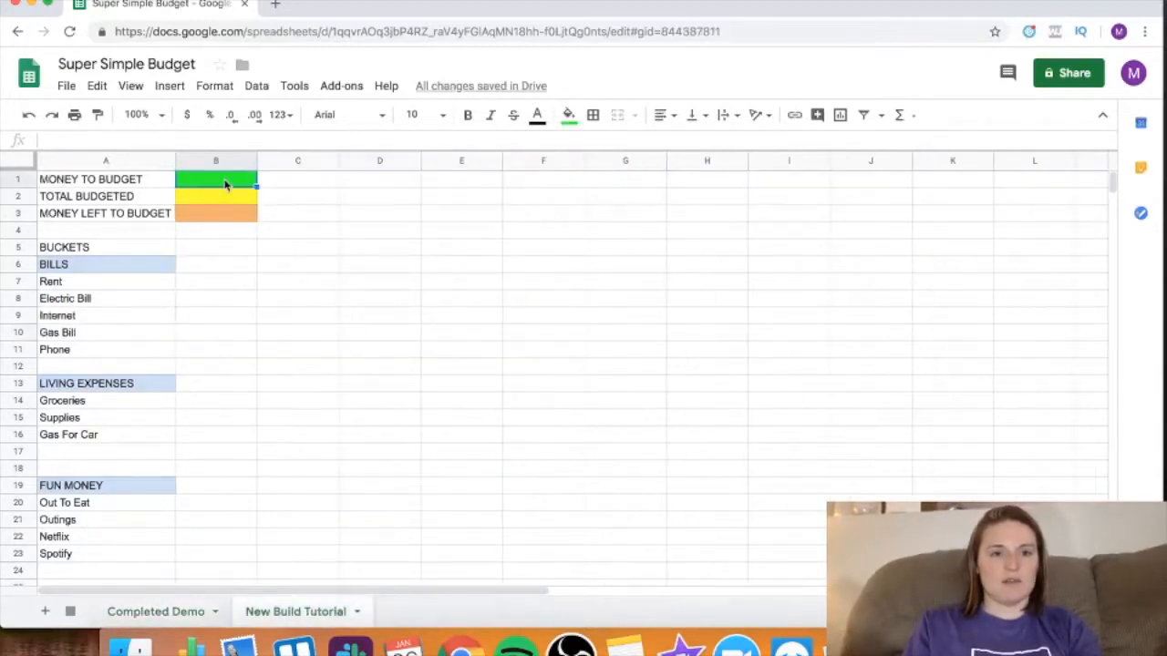
pyautogui.write('3300')
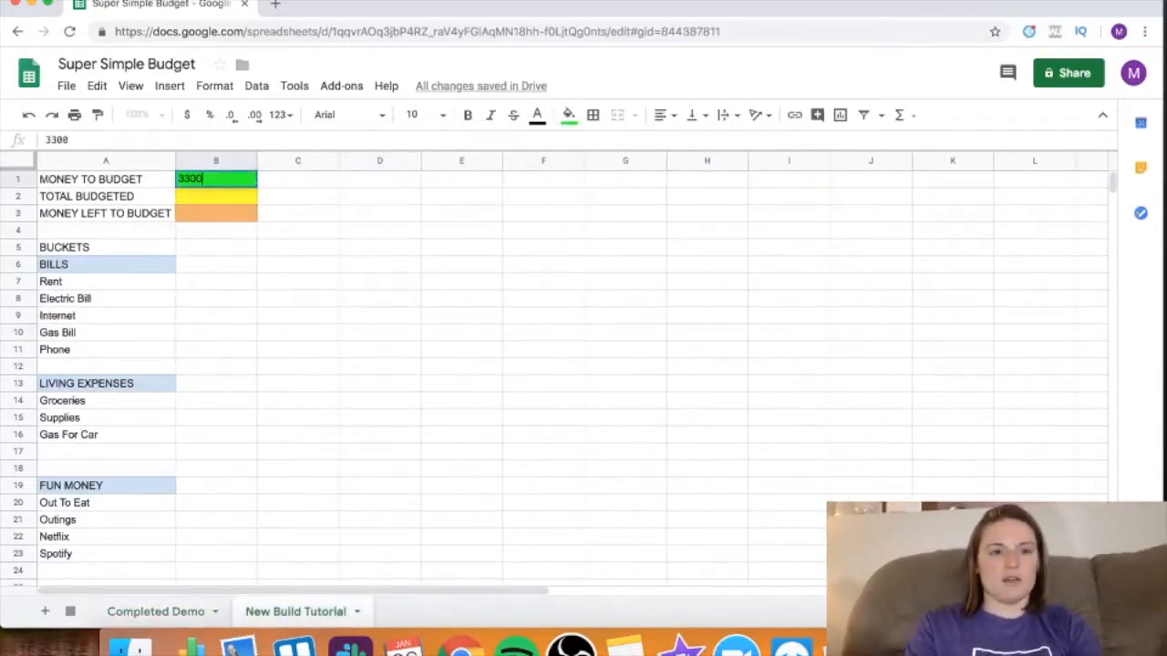
pyautogui.press('Return')
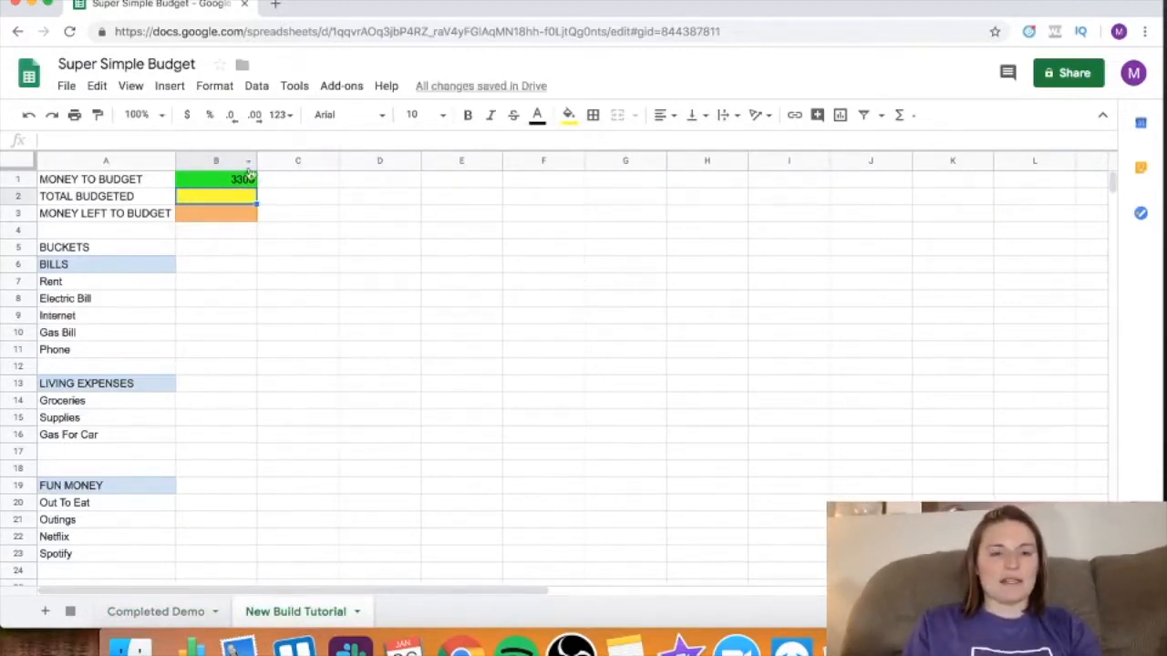
# Step: Compare the amount format with the Completed Demo sheet and format all of column B on New Build Tutorial as dollar currency
pyautogui.click(235, 183)
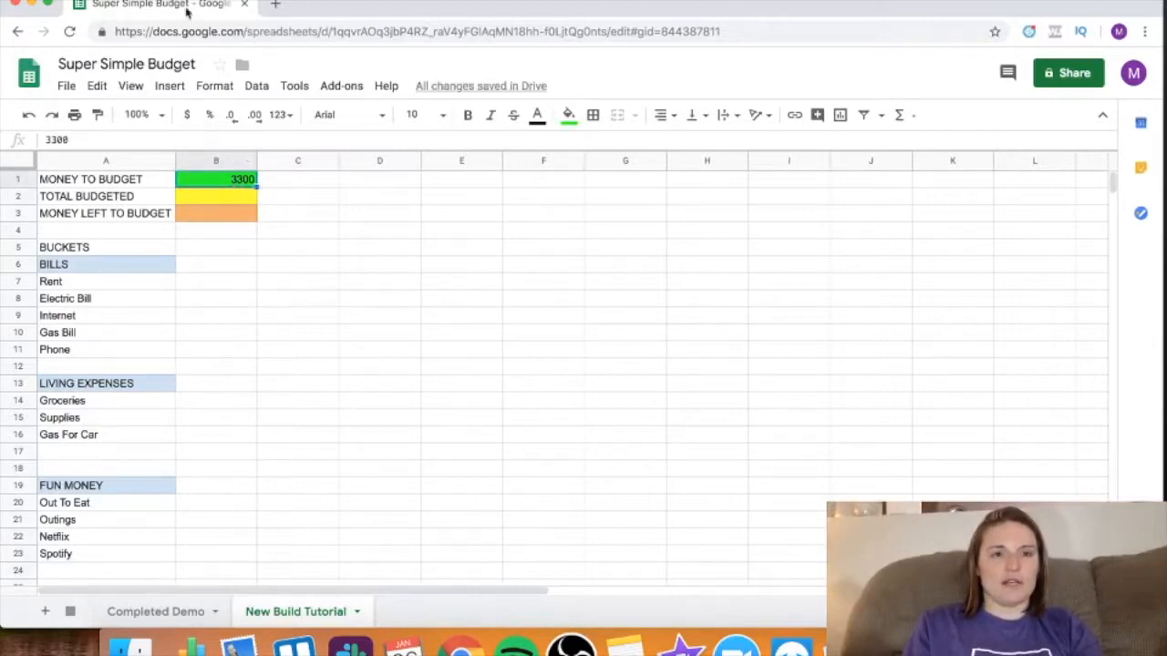
pyautogui.click(151, 612)
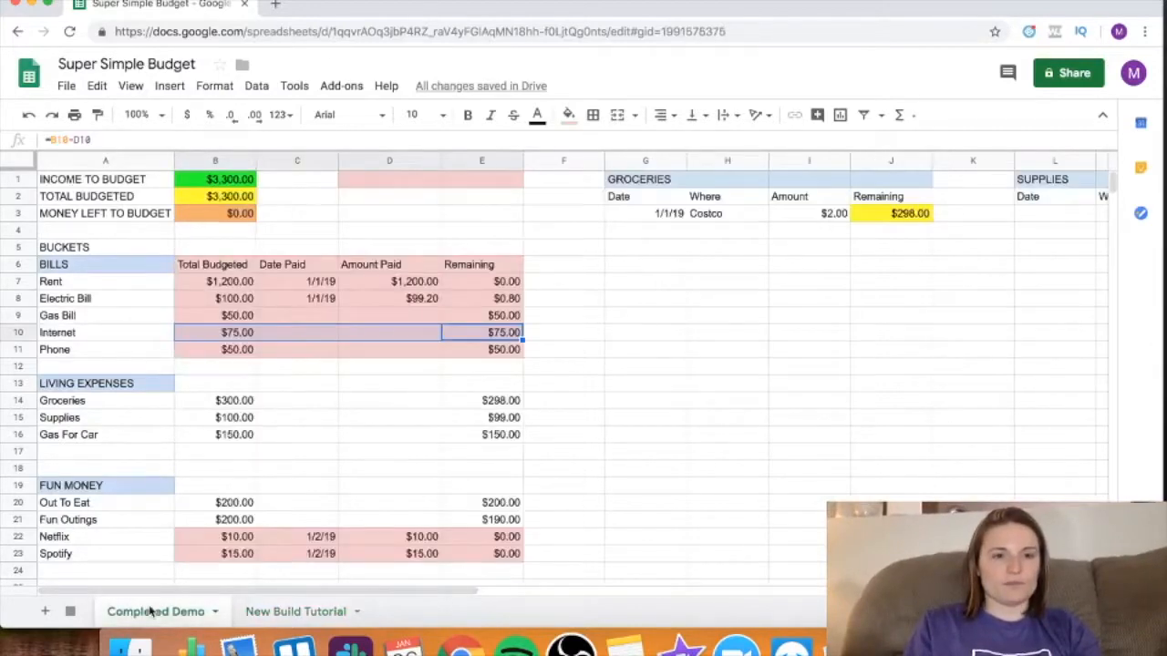
pyautogui.click(325, 615)
pyautogui.click(222, 160)
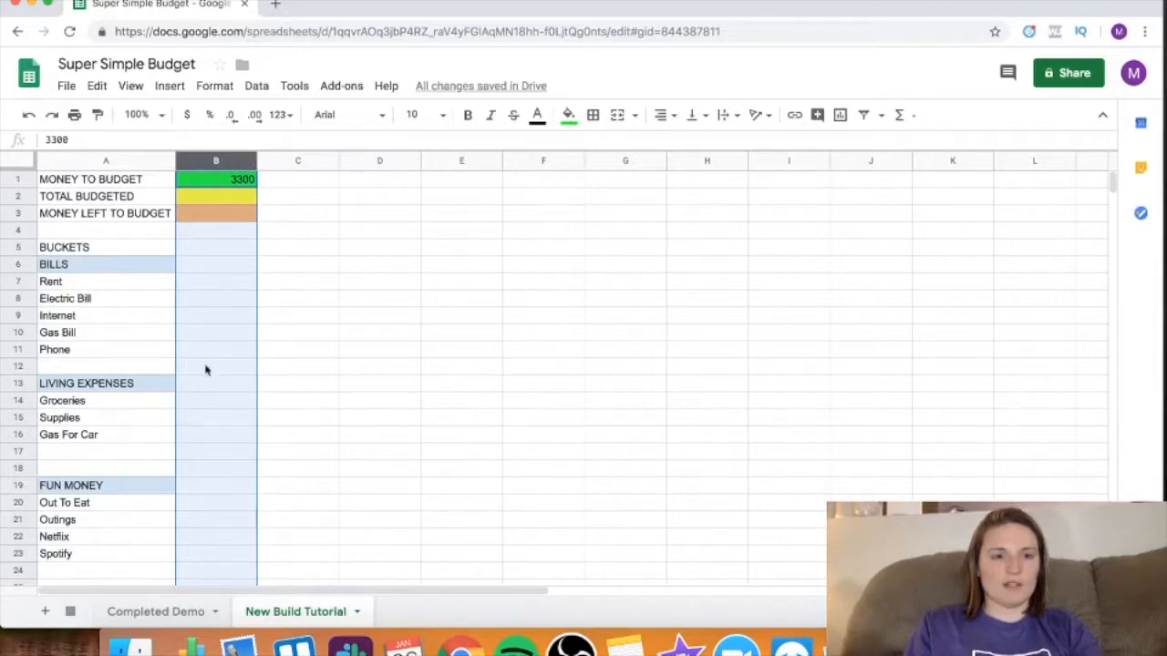
pyautogui.click(185, 118)
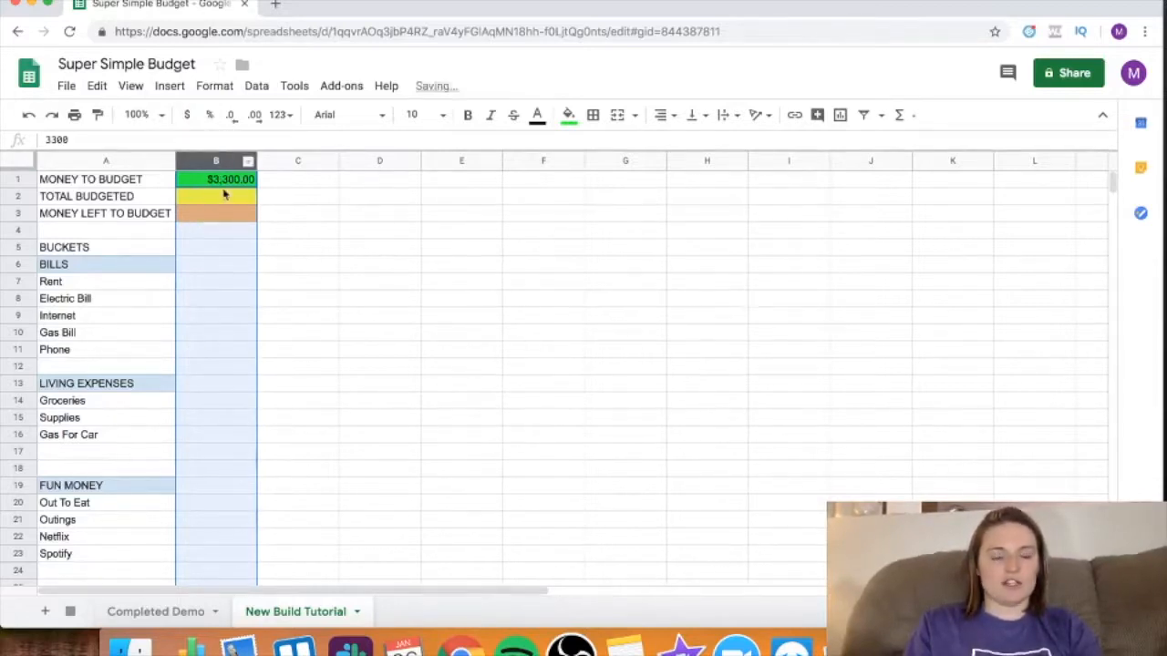
pyautogui.click(326, 221)
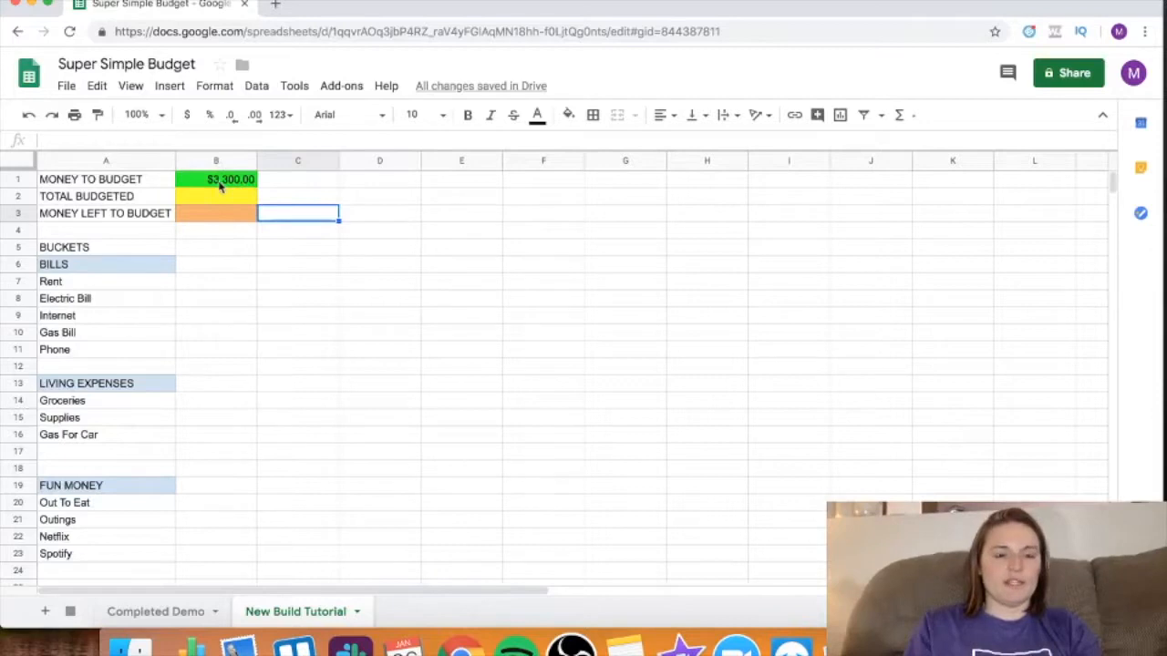
pyautogui.click(221, 198)
pyautogui.click(220, 214)
pyautogui.click(221, 195)
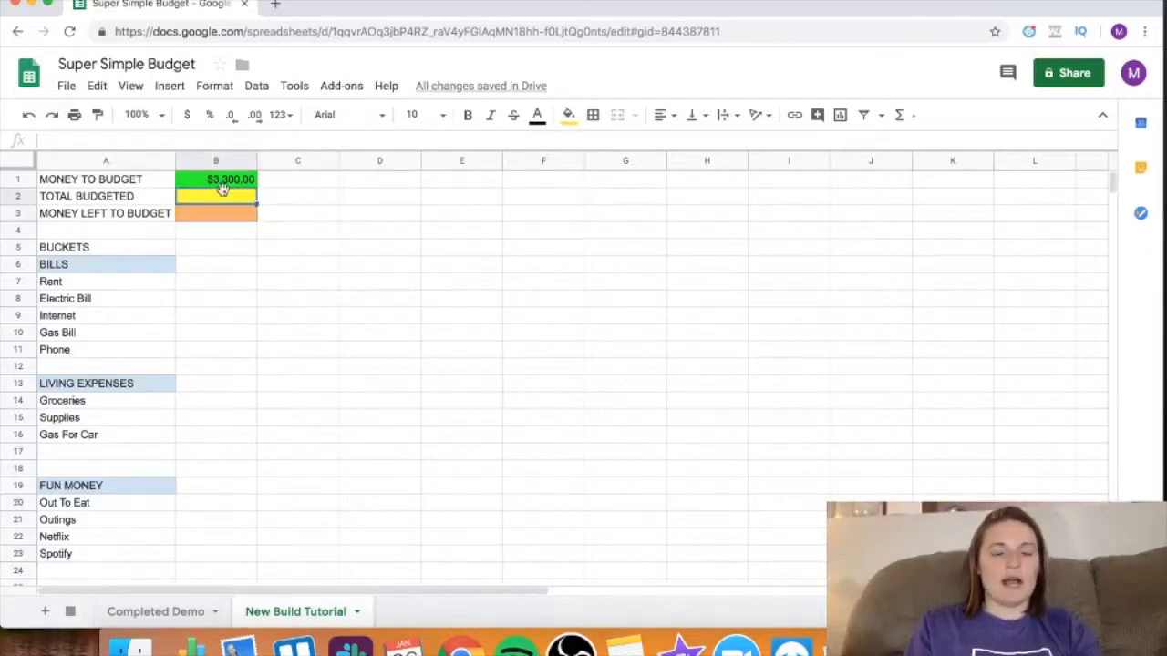
pyautogui.click(219, 219)
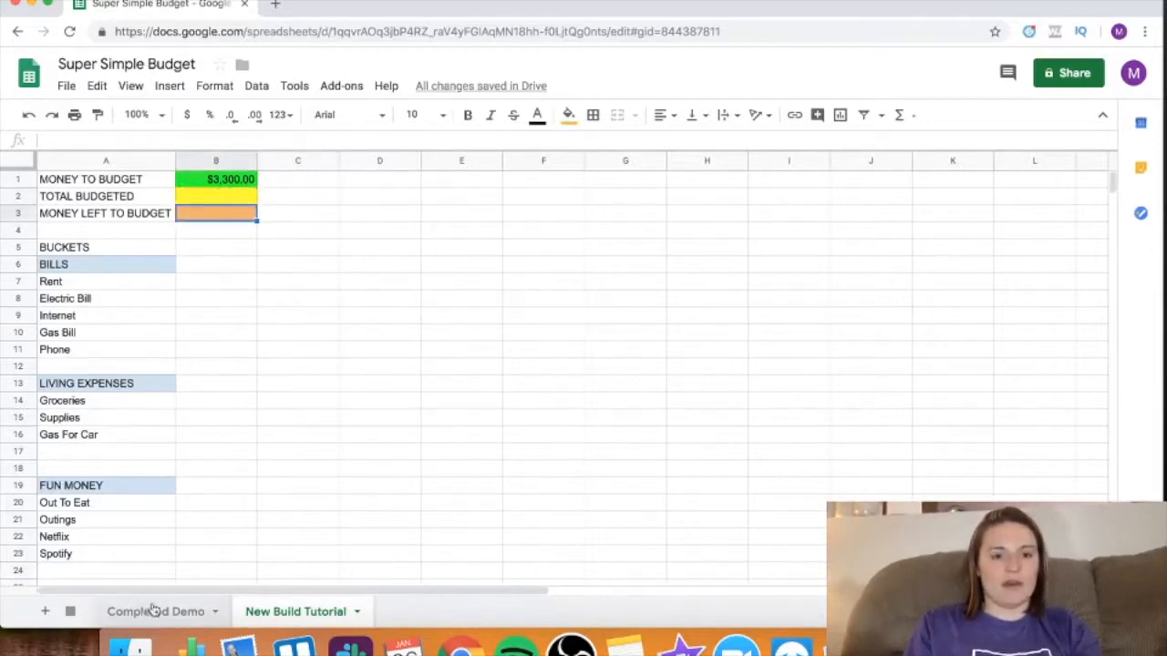
pyautogui.click(223, 272)
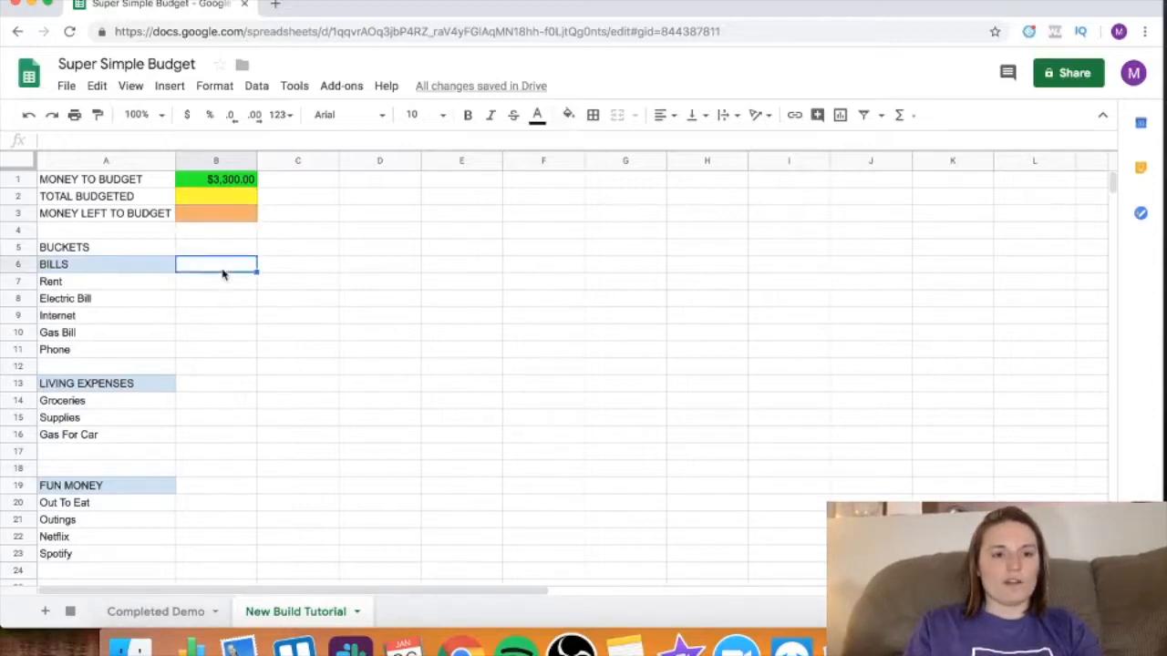
pyautogui.click(98, 288)
pyautogui.click(202, 290)
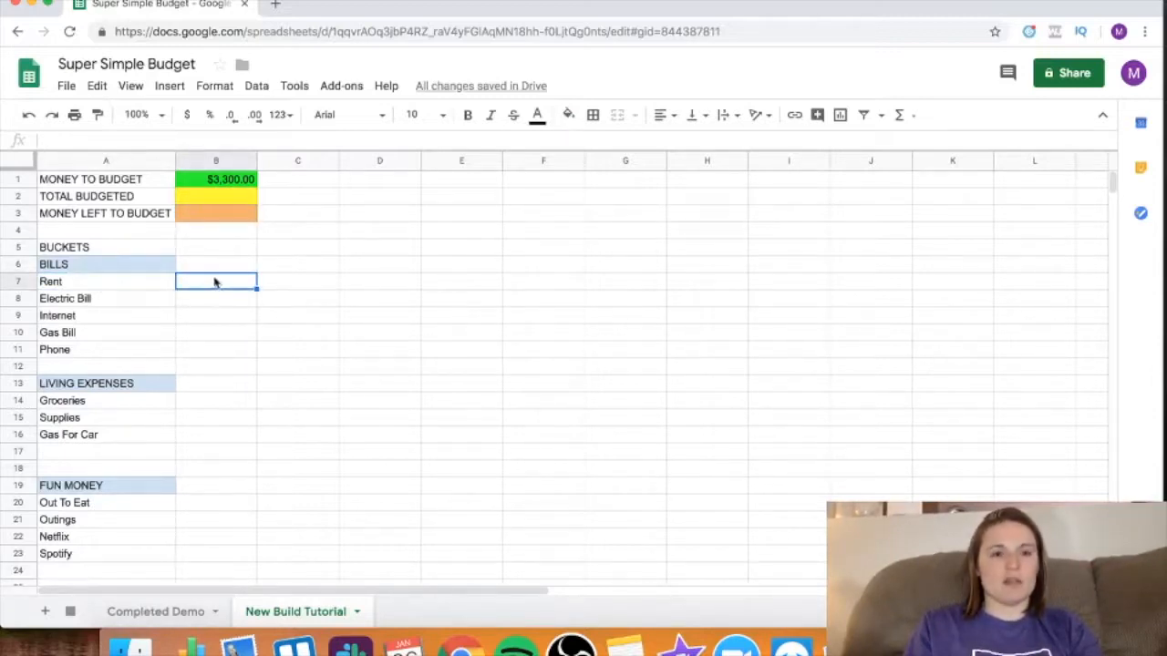
pyautogui.click(216, 303)
pyautogui.click(216, 320)
pyautogui.click(216, 336)
pyautogui.click(214, 348)
pyautogui.click(215, 284)
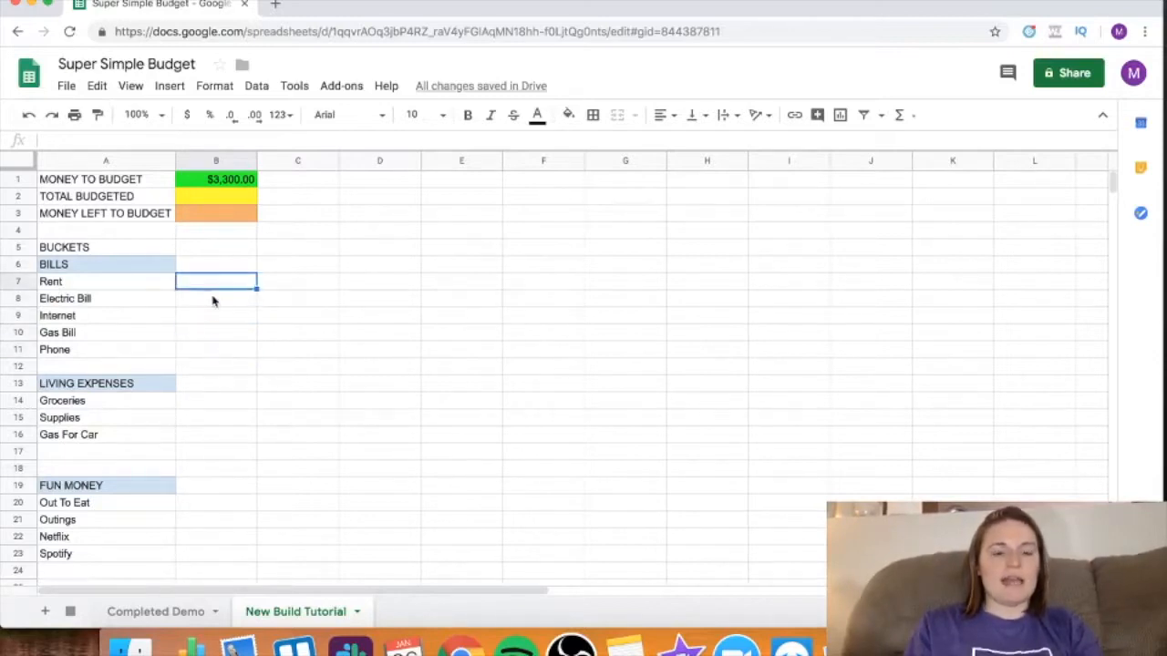
# Step: Enter a SUM formula in B2 that totals the bucket amounts in column B, starting from B6 and running down through the categories
pyautogui.click(218, 198)
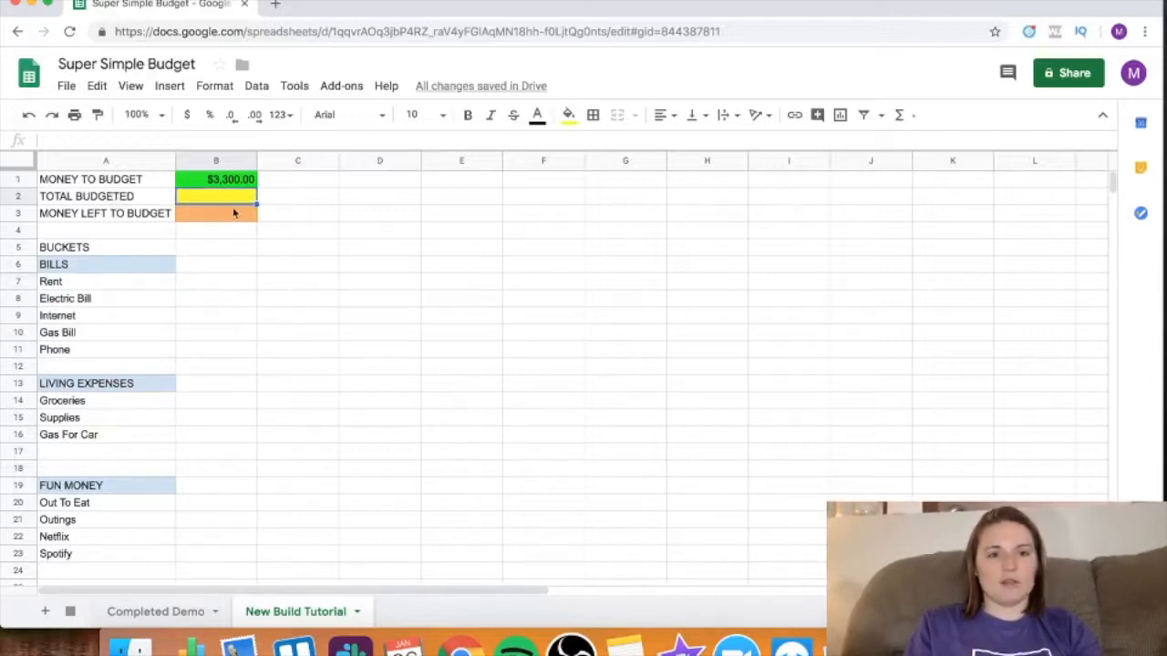
pyautogui.click(169, 611)
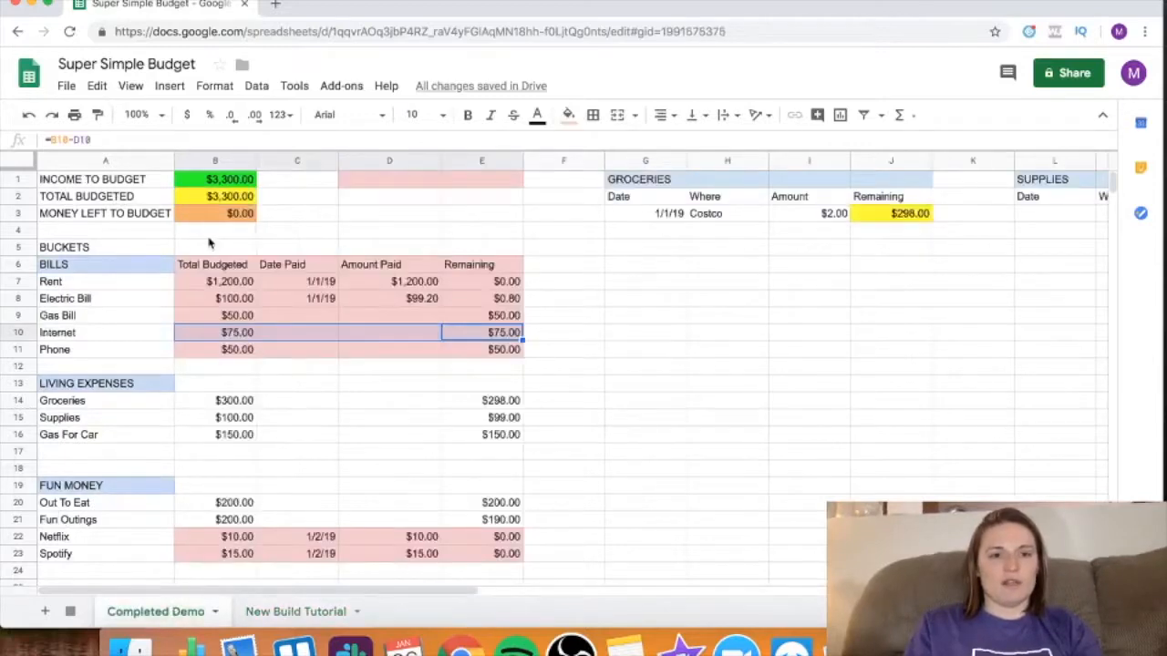
pyautogui.click(295, 611)
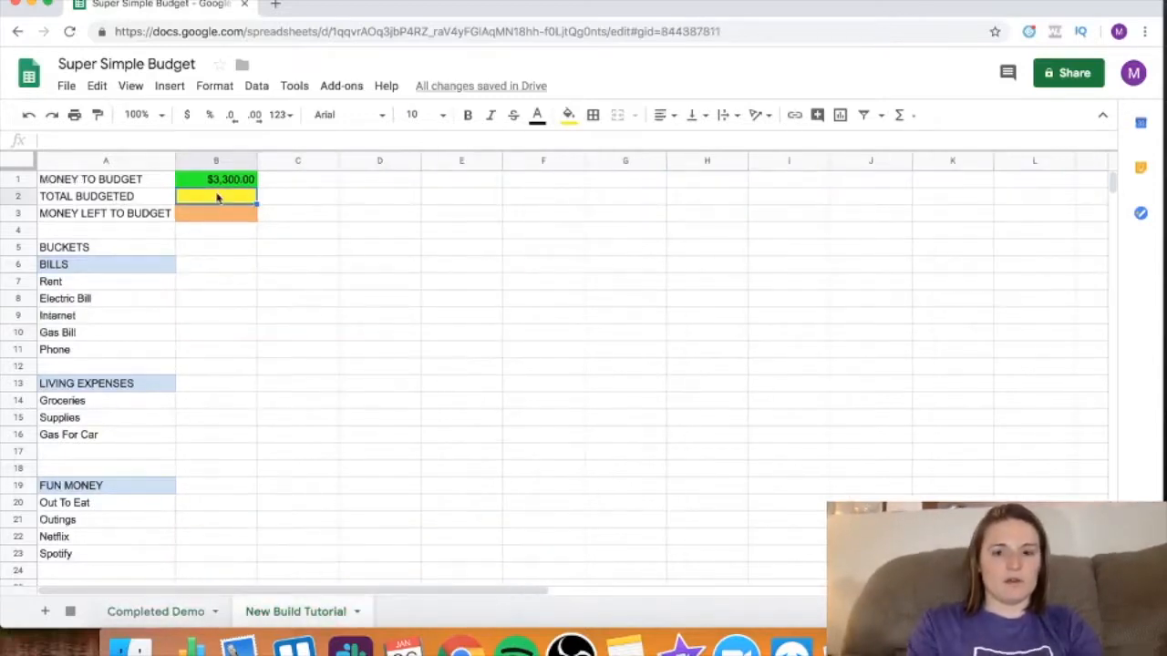
pyautogui.write('=SUM')
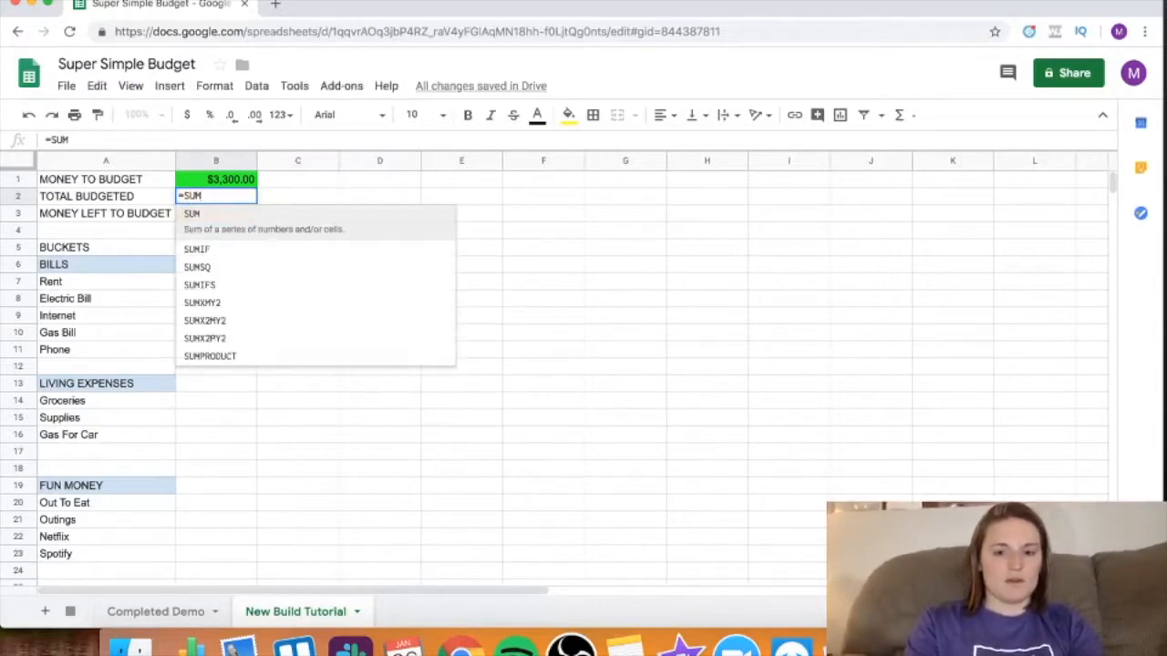
pyautogui.write('(')
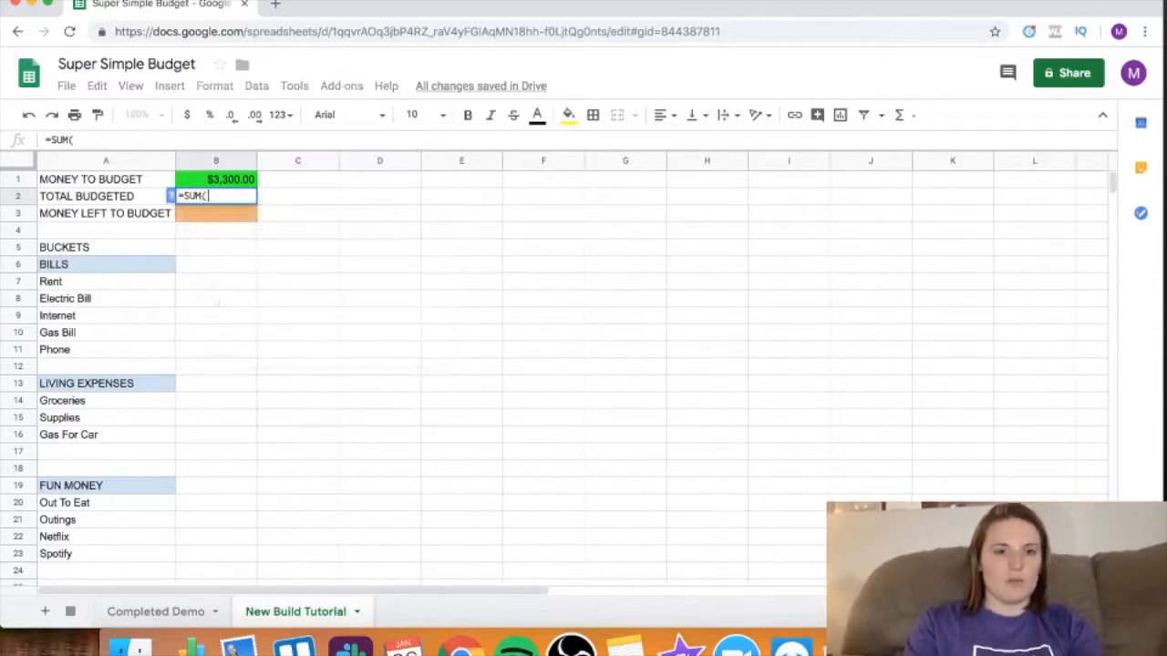
pyautogui.click(211, 271)
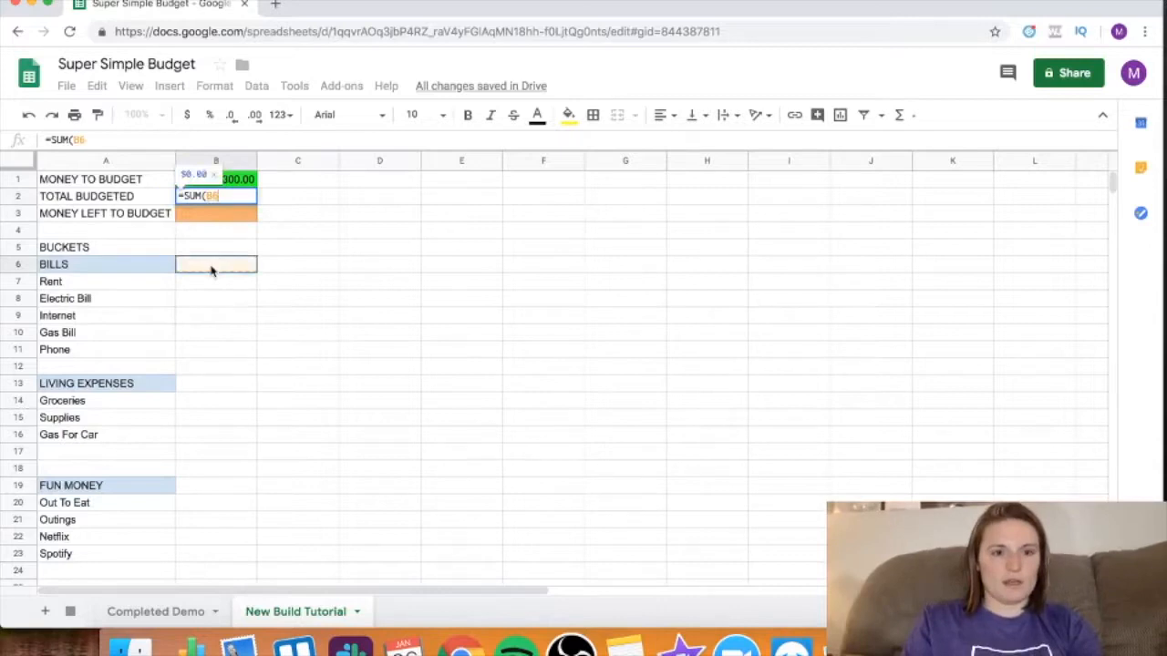
pyautogui.moveTo(213, 271); pyautogui.dragTo(209, 554)
pyautogui.scroll(5, 229, 487)
pyautogui.press('Return')
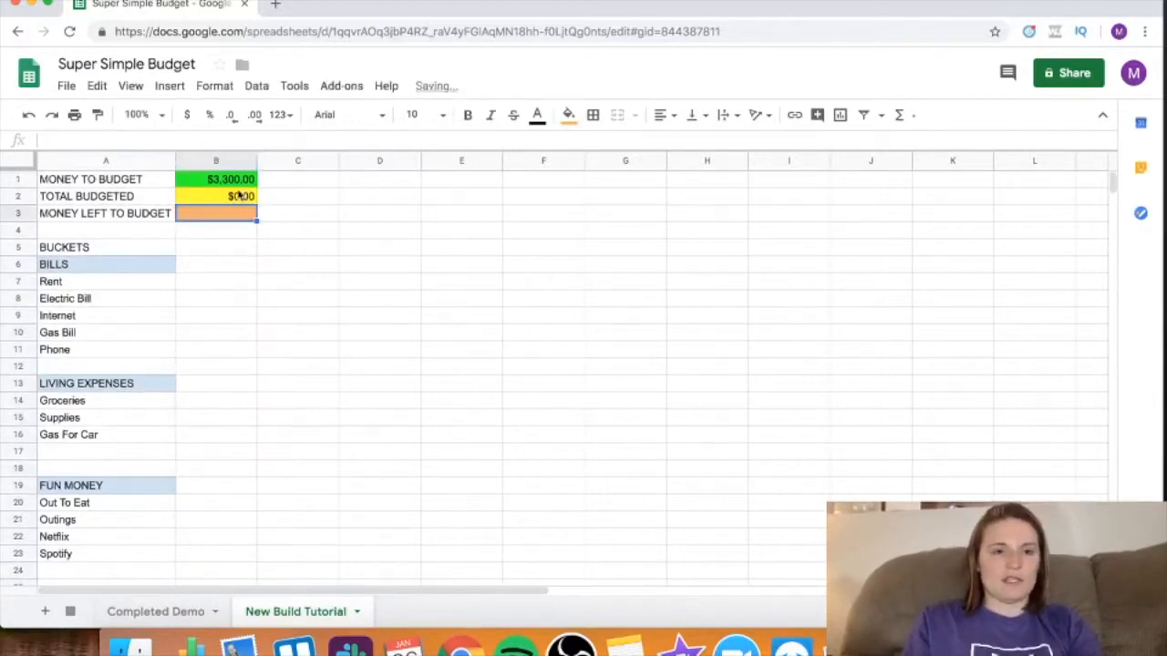
# Step: Test the TOTAL BUDGETED formula by entering 10 in the Rent cell B7, and undo that entry
pyautogui.click(200, 283)
pyautogui.write('10')
pyautogui.press('Return')
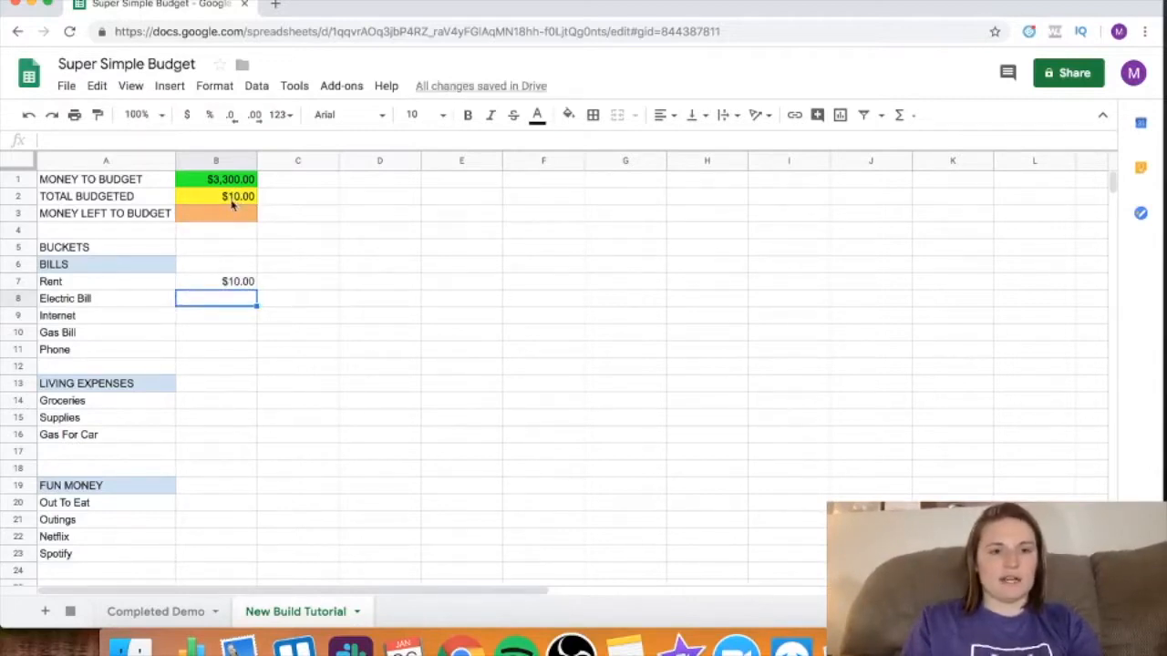
pyautogui.hotkey('ctrl', 'z')
# Step: Enter the formula =B1-B2 in B3 to calculate MONEY LEFT TO BUDGET
pyautogui.click(225, 216)
pyautogui.click(131, 217)
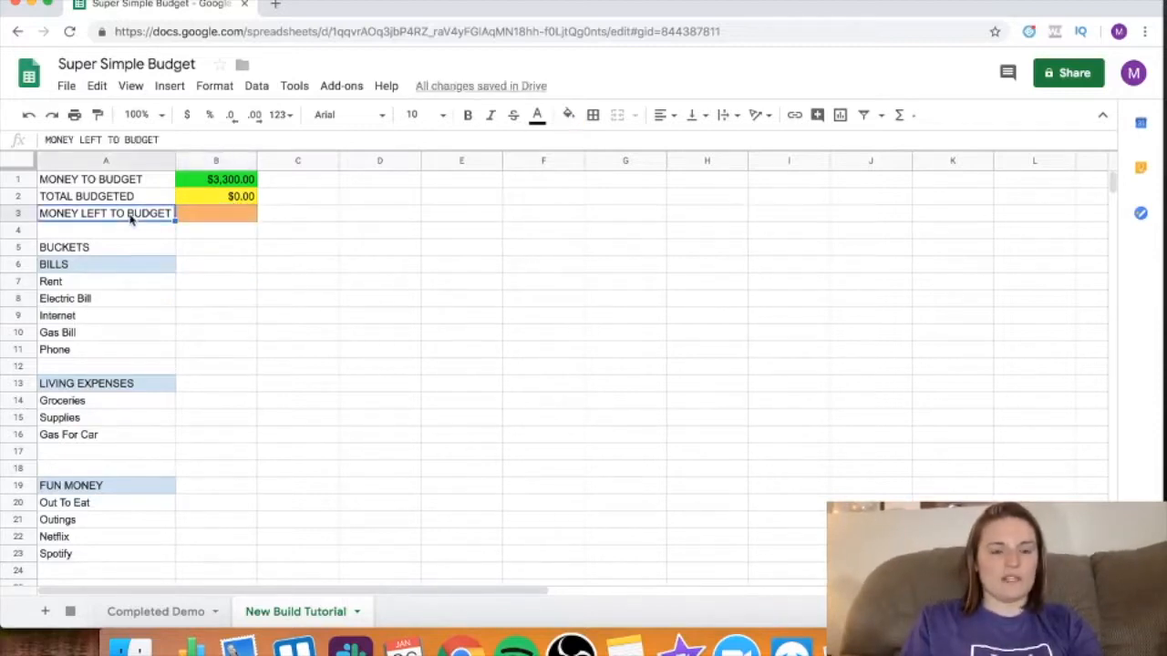
pyautogui.click(210, 225)
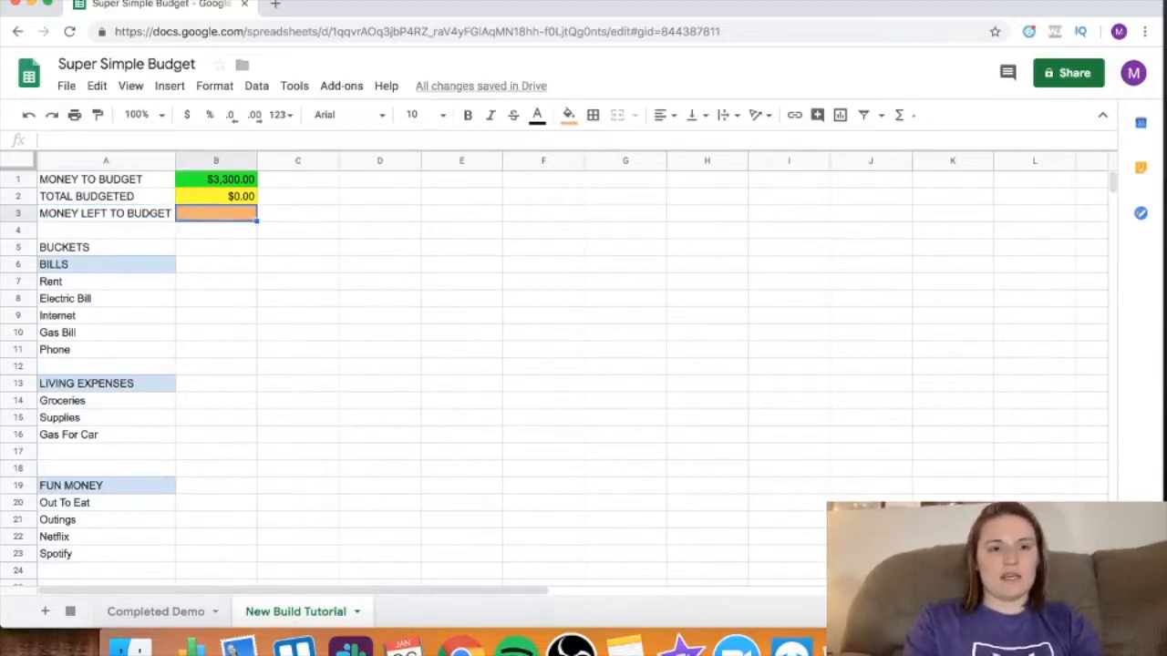
pyautogui.write('=')
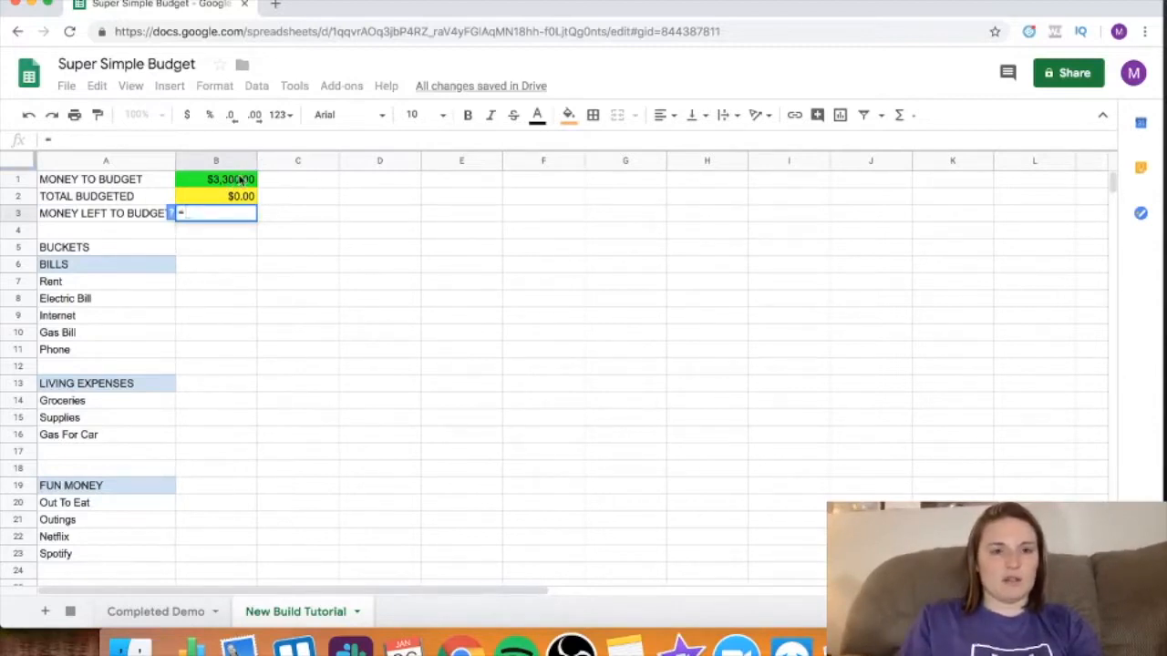
pyautogui.click(240, 179)
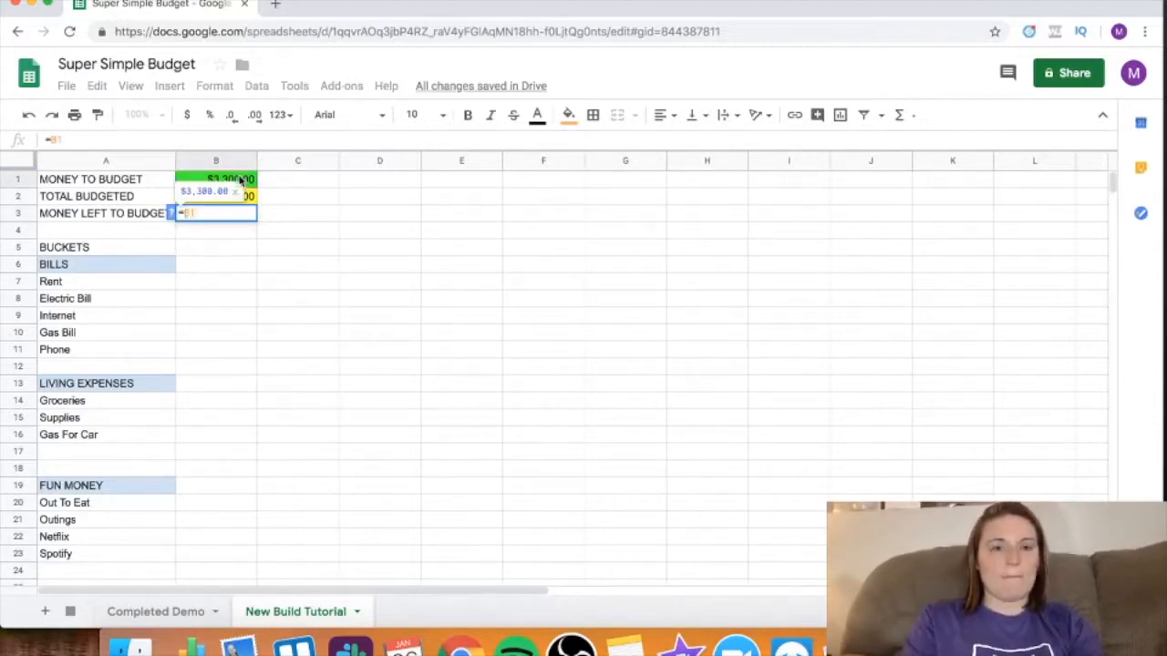
pyautogui.write('-')
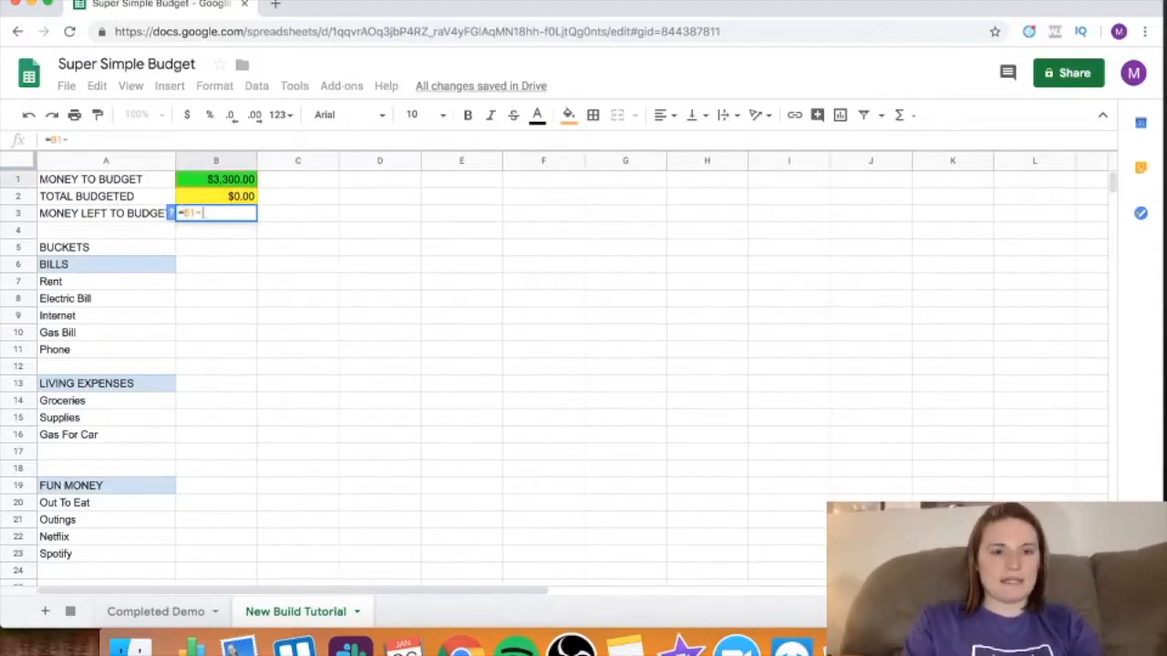
pyautogui.click(236, 197)
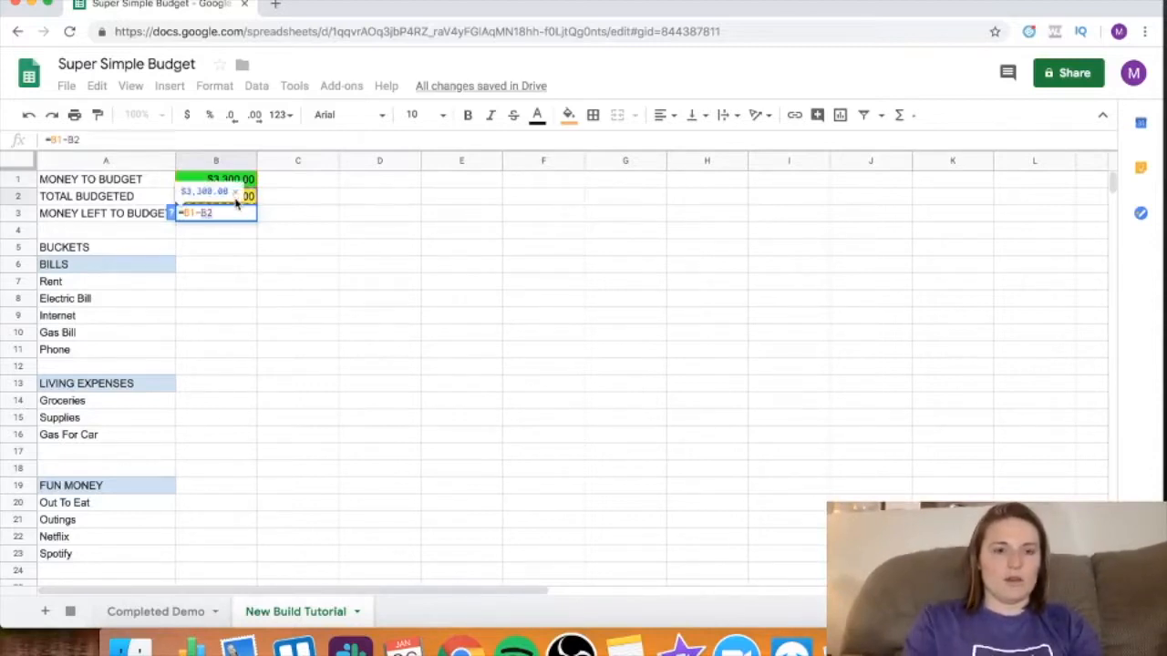
pyautogui.press('Return')
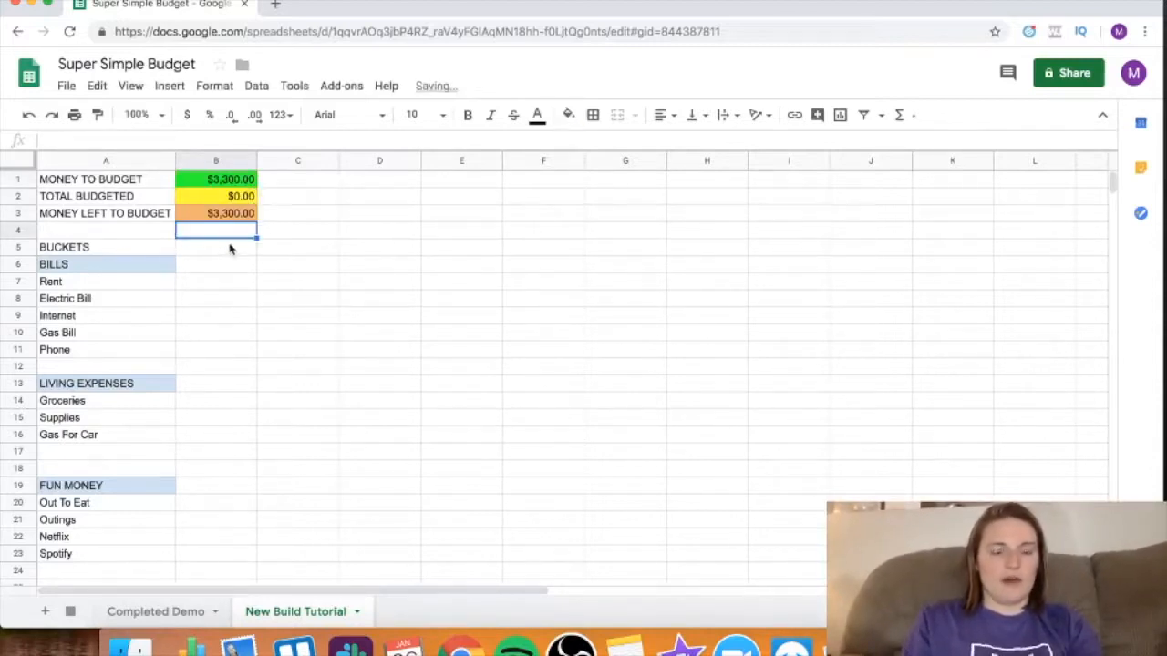
# Step: Test the summary formulas by entering 10 for Rent and 50 for Electric Bill, and clear both entries
pyautogui.click(243, 184)
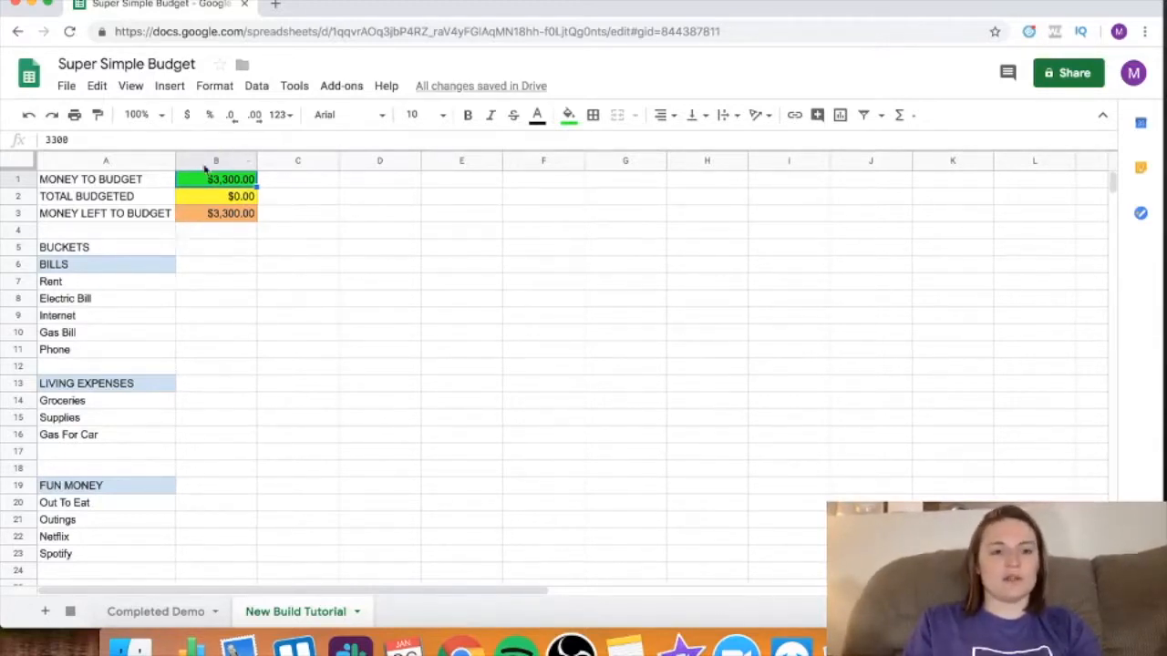
pyautogui.click(209, 290)
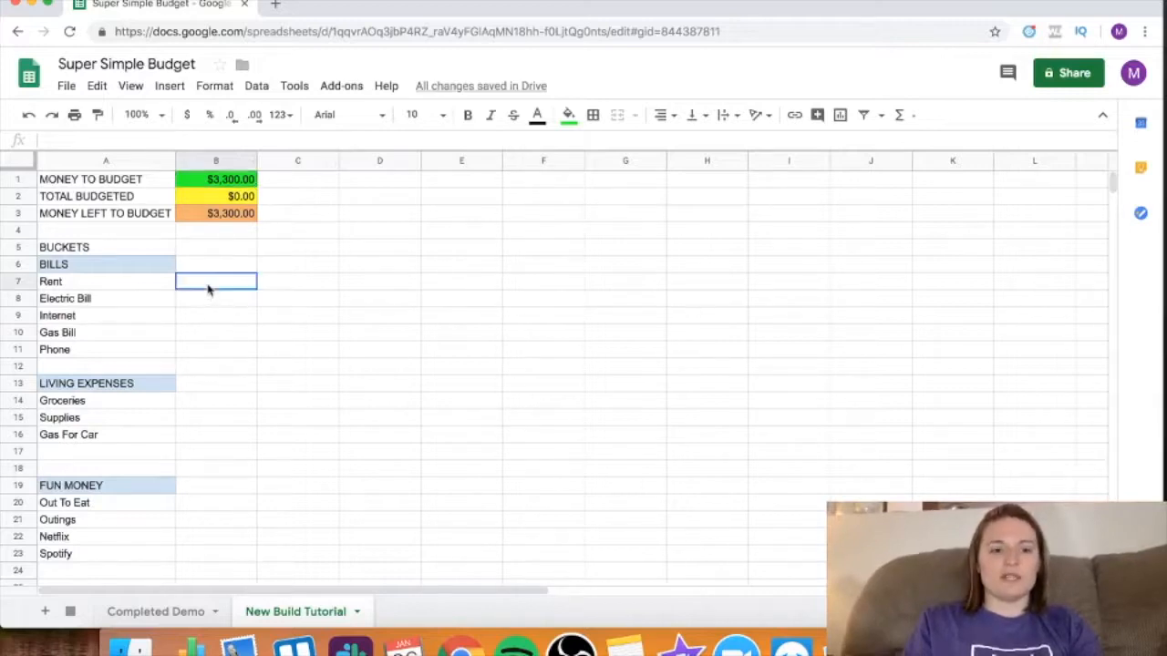
pyautogui.write('10')
pyautogui.press('Return')
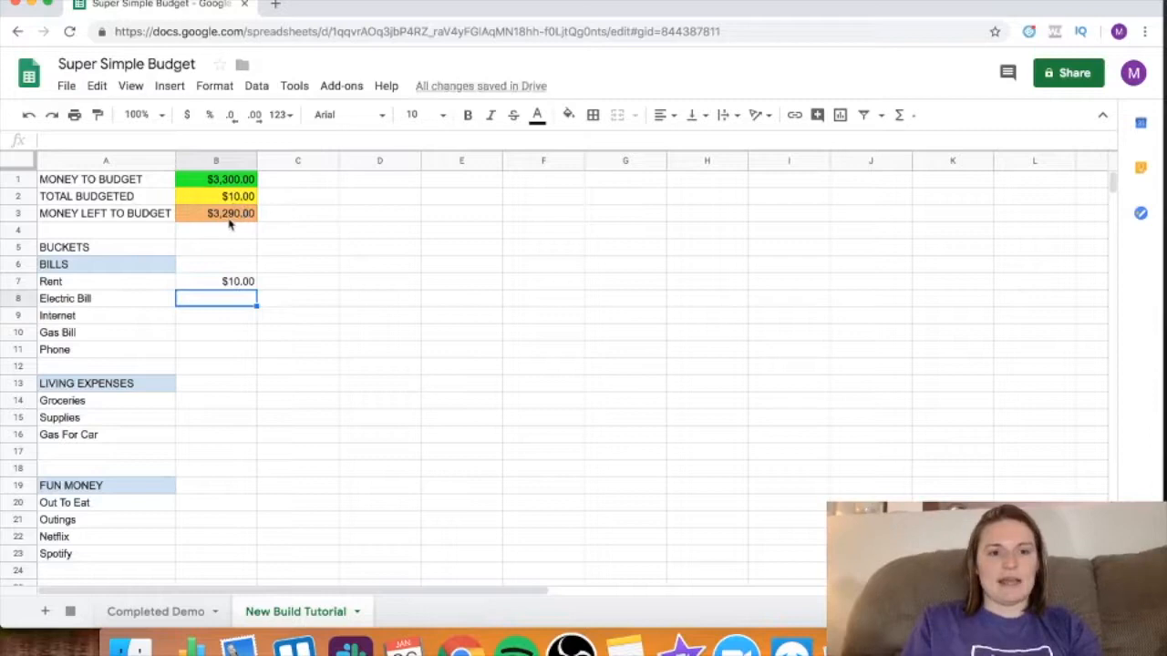
pyautogui.write('50')
pyautogui.press('Return')
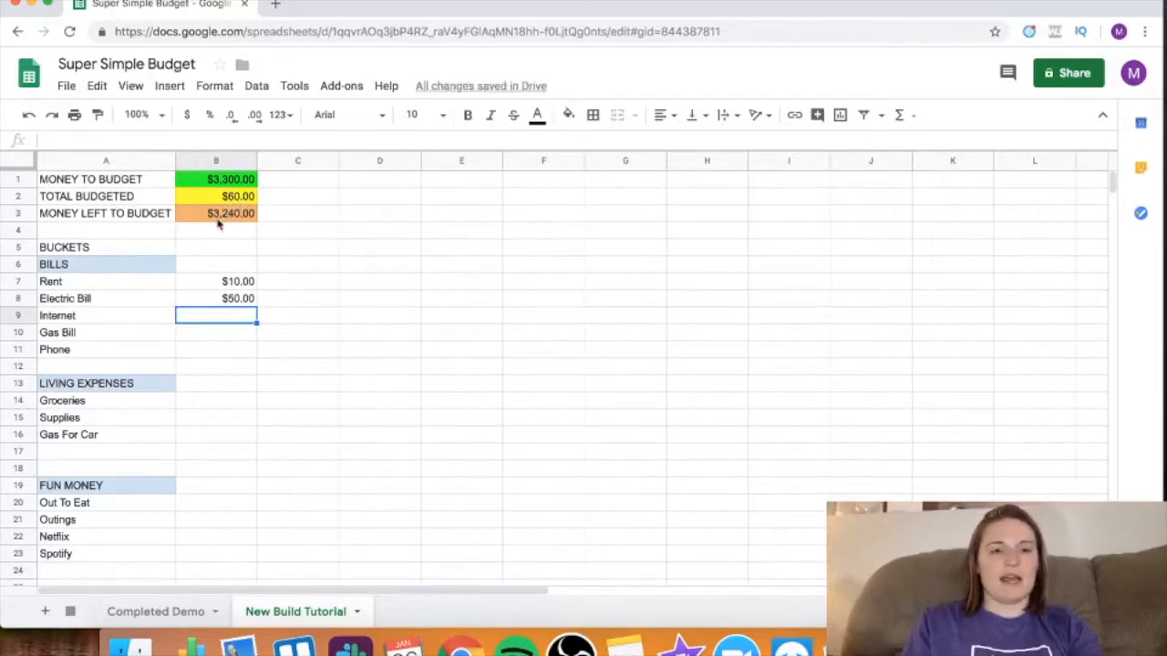
pyautogui.click(247, 305)
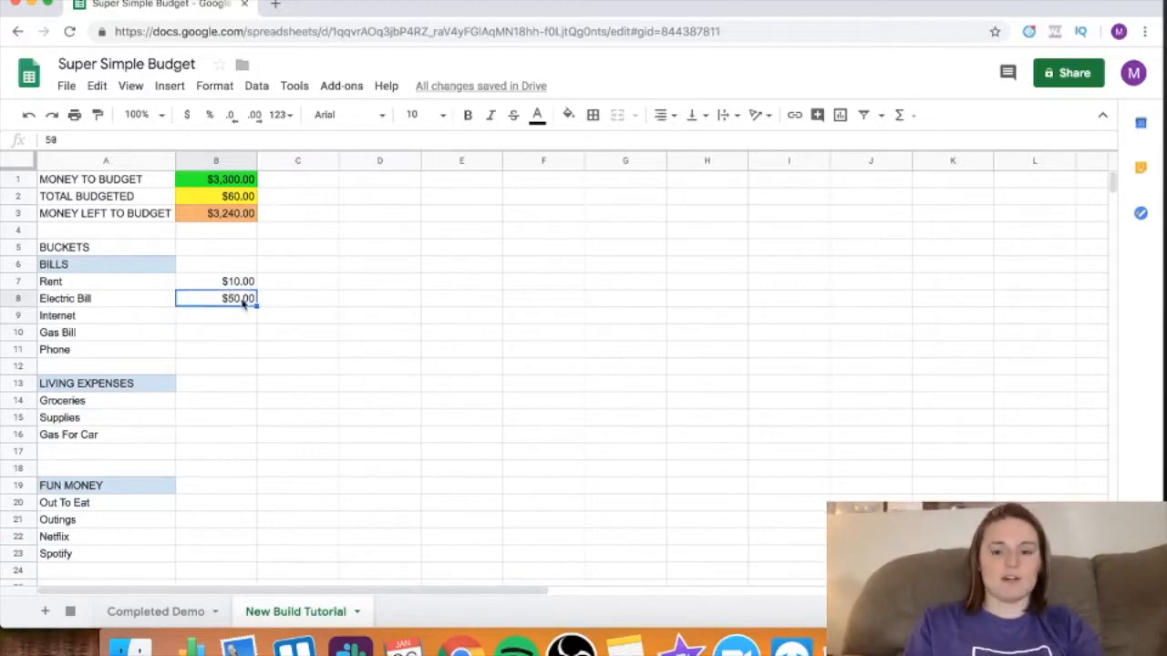
pyautogui.press('Delete')
pyautogui.press('Up')
pyautogui.press('Delete')
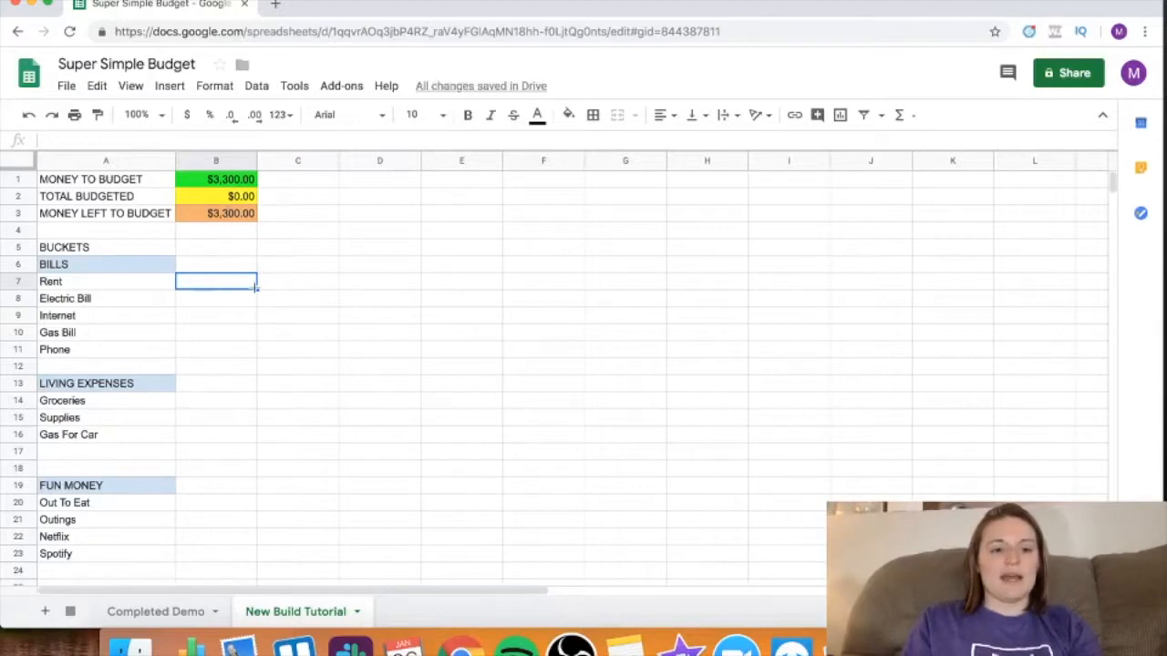
# Step: Review the budgeted amounts of all categories down to SAVINGS on the Completed Demo sheet, and return to New Build Tutorial
pyautogui.click(173, 618)
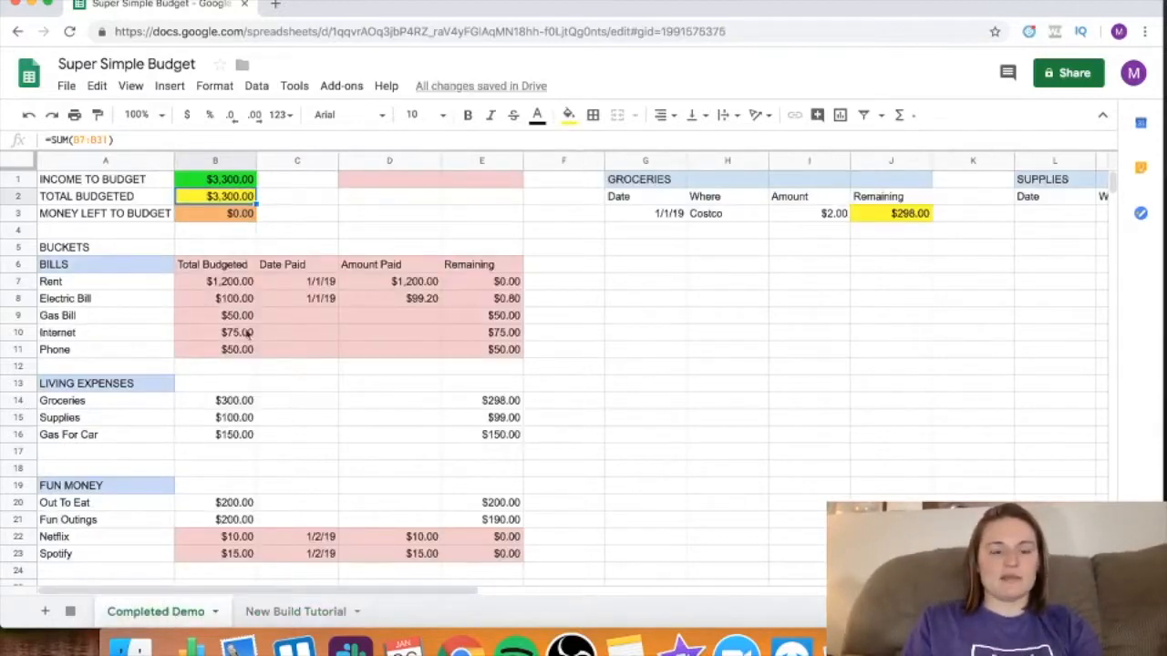
pyautogui.scroll(-1, 247, 460)
pyautogui.scroll(-5, 247, 460)
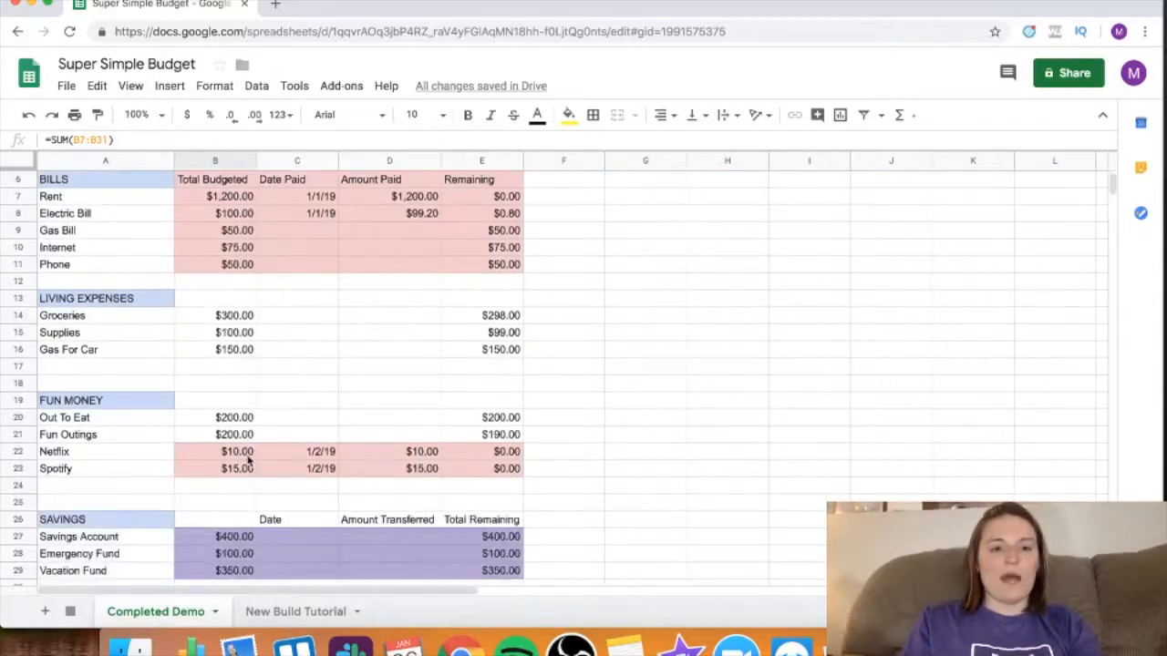
pyautogui.scroll(-2, 247, 461)
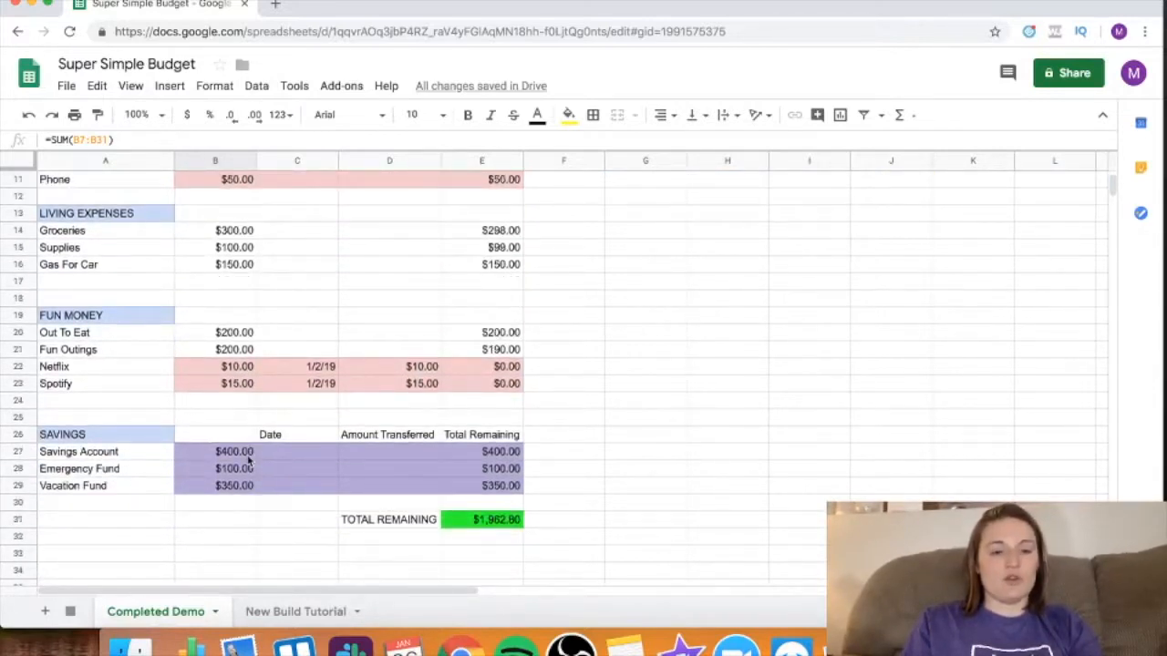
pyautogui.click(291, 613)
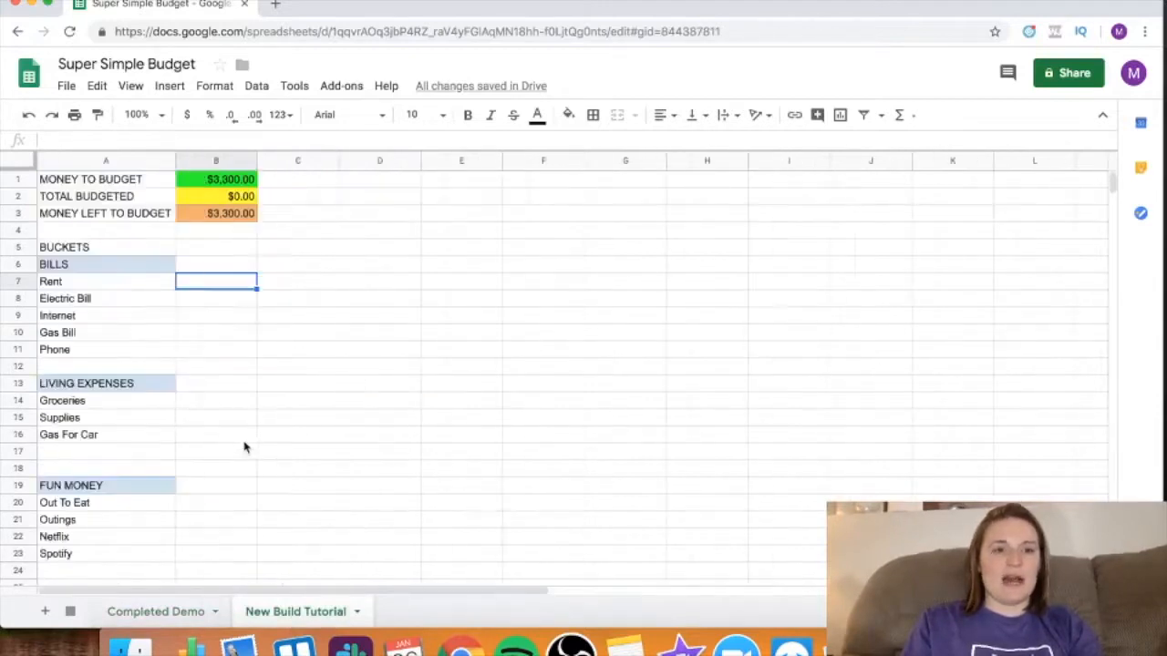
pyautogui.click(209, 302)
pyautogui.click(209, 323)
pyautogui.click(207, 337)
pyautogui.click(206, 352)
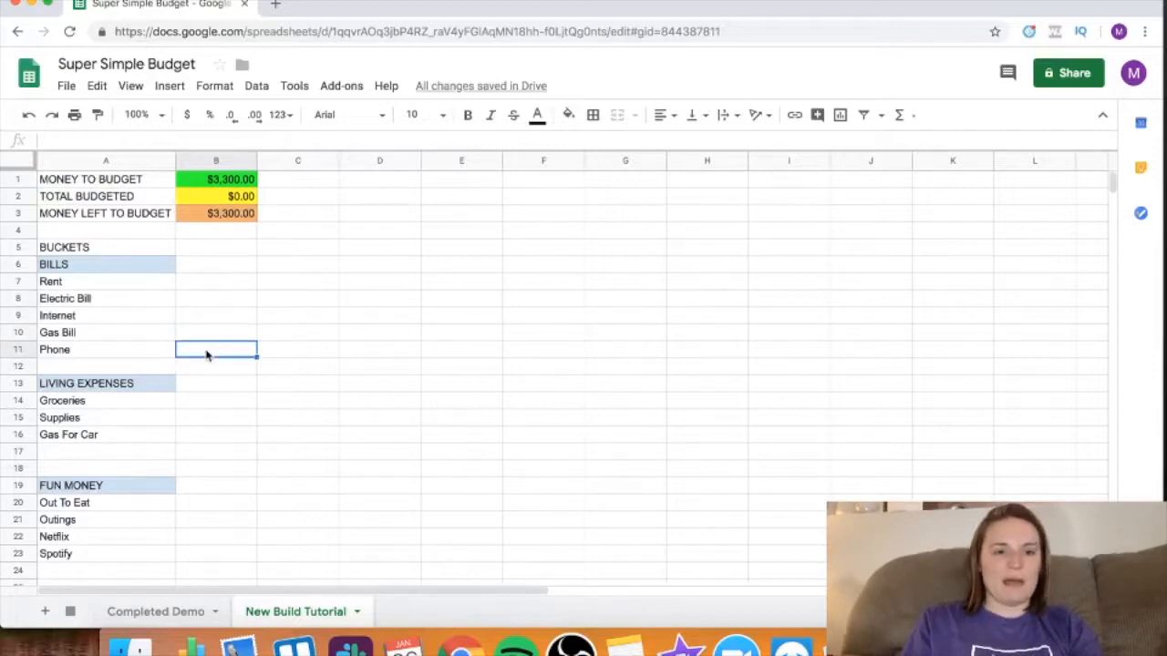
pyautogui.click(206, 405)
pyautogui.click(203, 423)
pyautogui.click(202, 437)
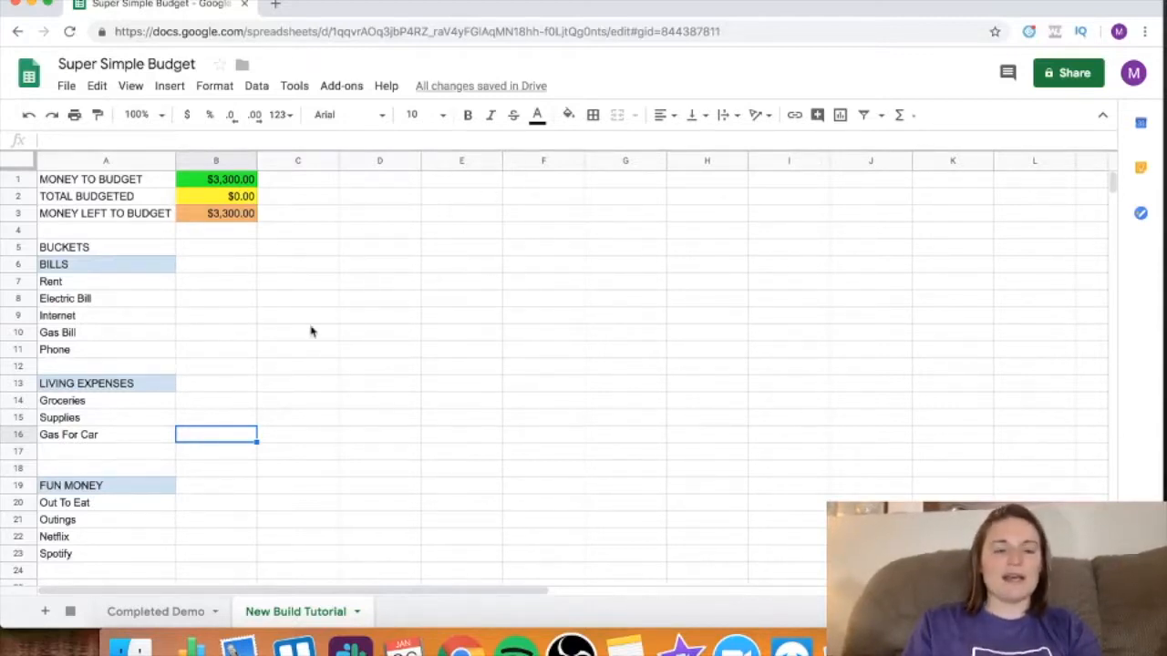
pyautogui.click(220, 288)
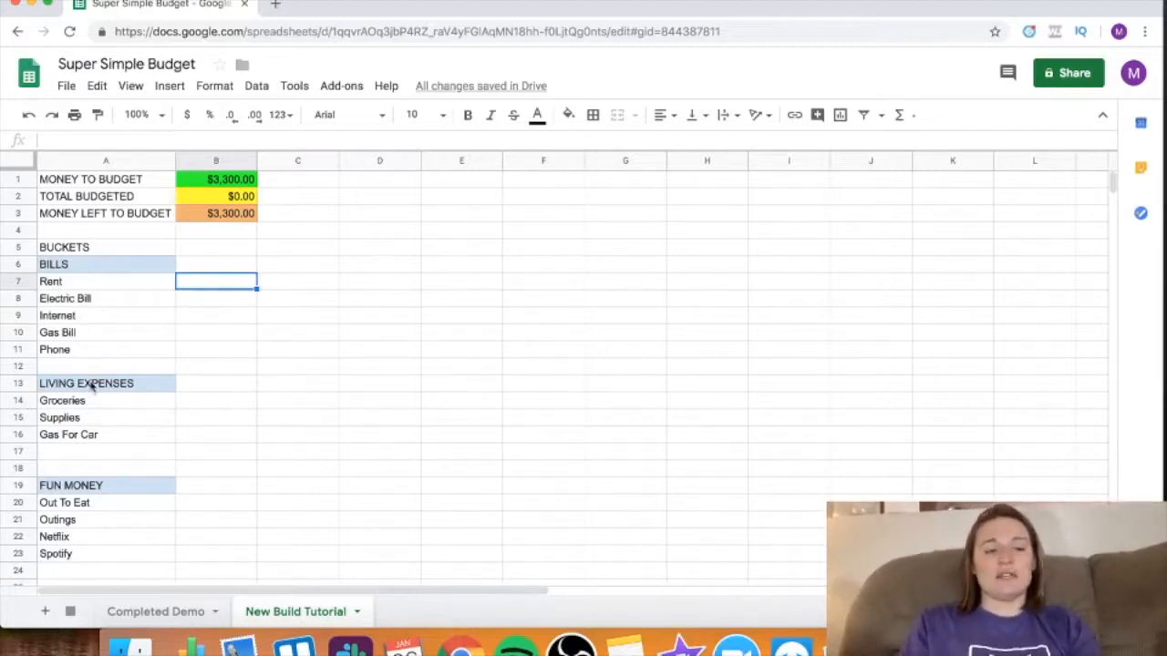
pyautogui.moveTo(71, 406); pyautogui.dragTo(78, 435)
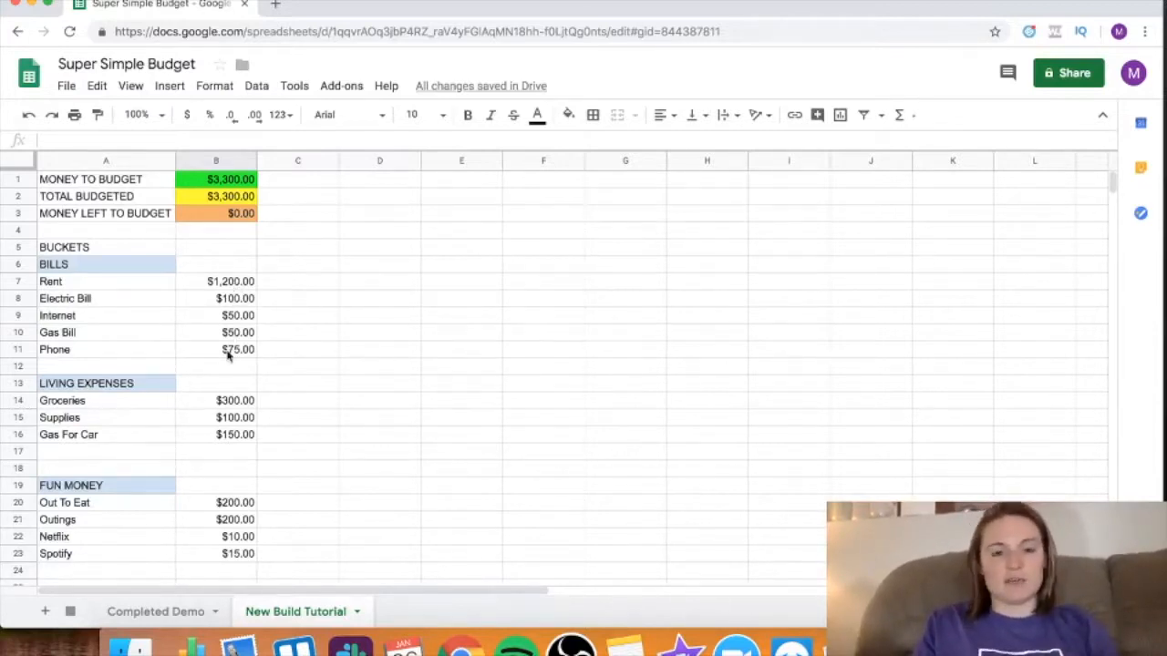
# Step: Examine the column headings beside BILLS on the Completed Demo sheet, from Total Budgeted to Remaining
pyautogui.click(151, 613)
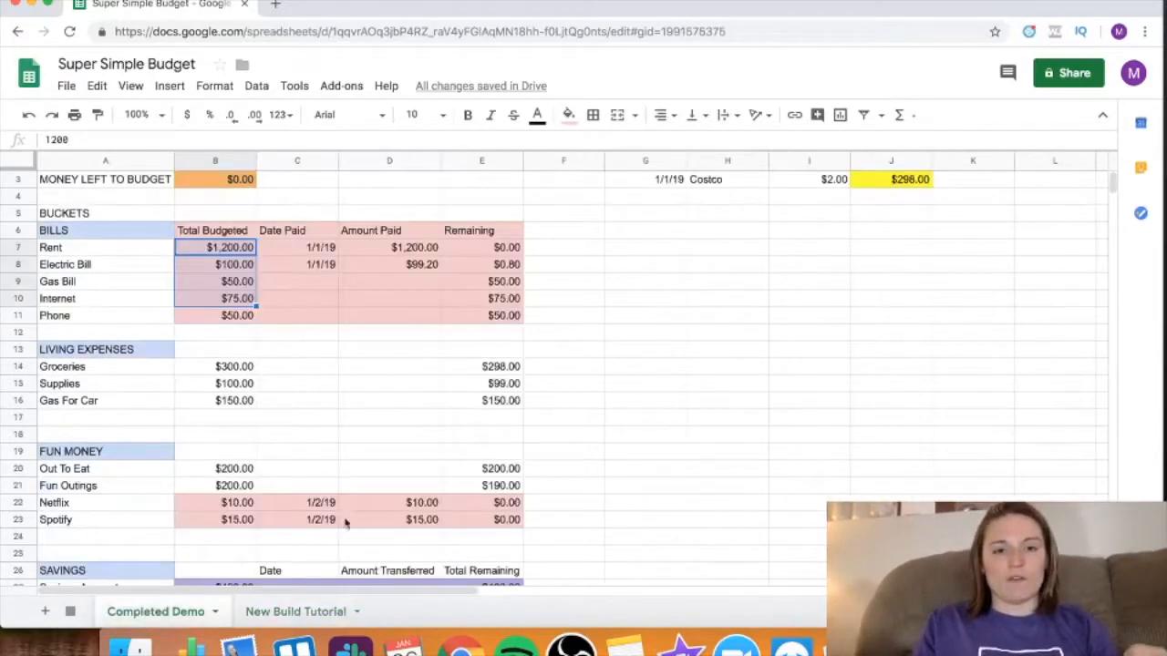
pyautogui.scroll(1, 367, 511)
pyautogui.scroll(1, 367, 511)
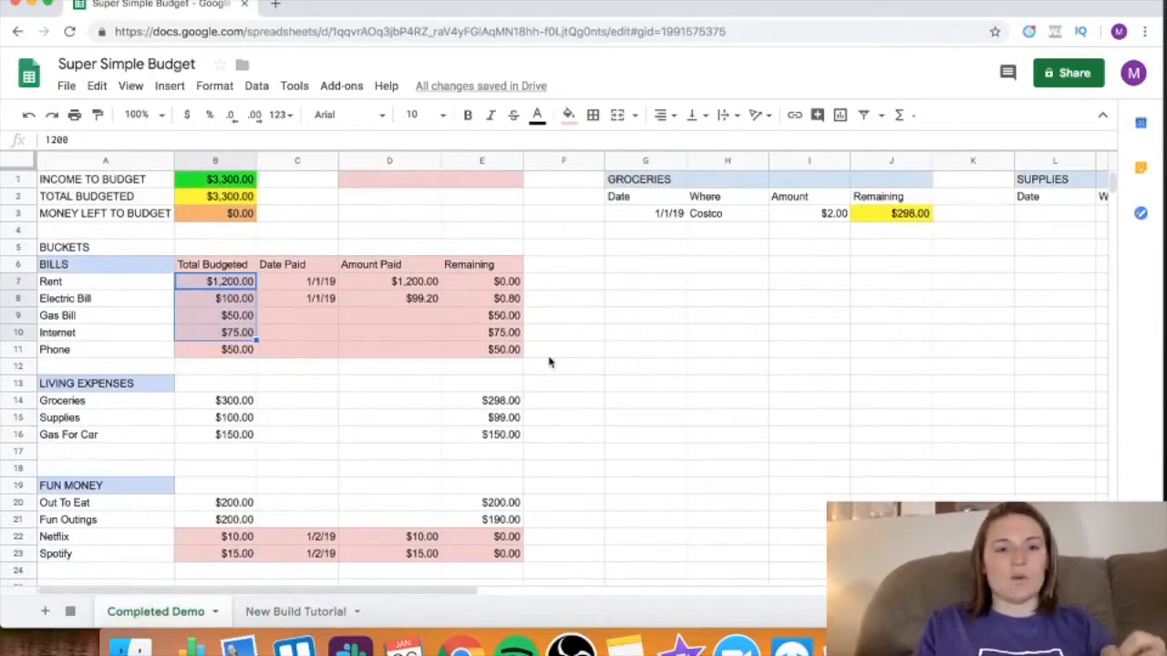
pyautogui.click(490, 270)
pyautogui.moveTo(409, 267); pyautogui.dragTo(217, 268)
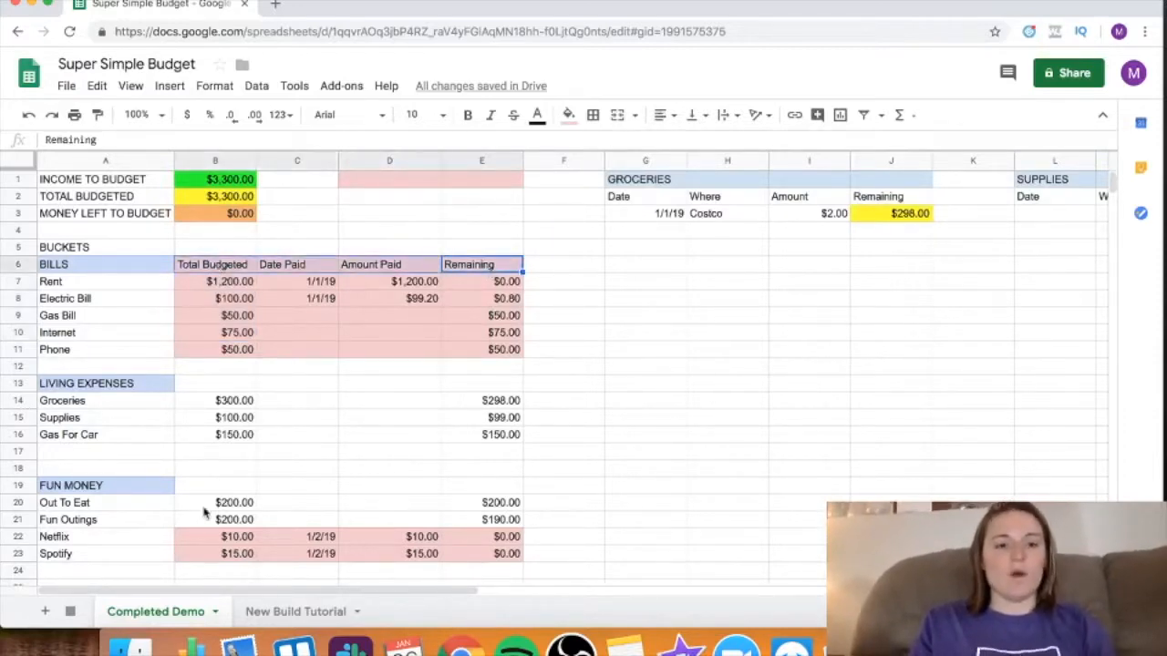
# Step: Fill the bill names from Rent to Phone (A7:A11) on the New Build Tutorial sheet with light red
pyautogui.click(285, 613)
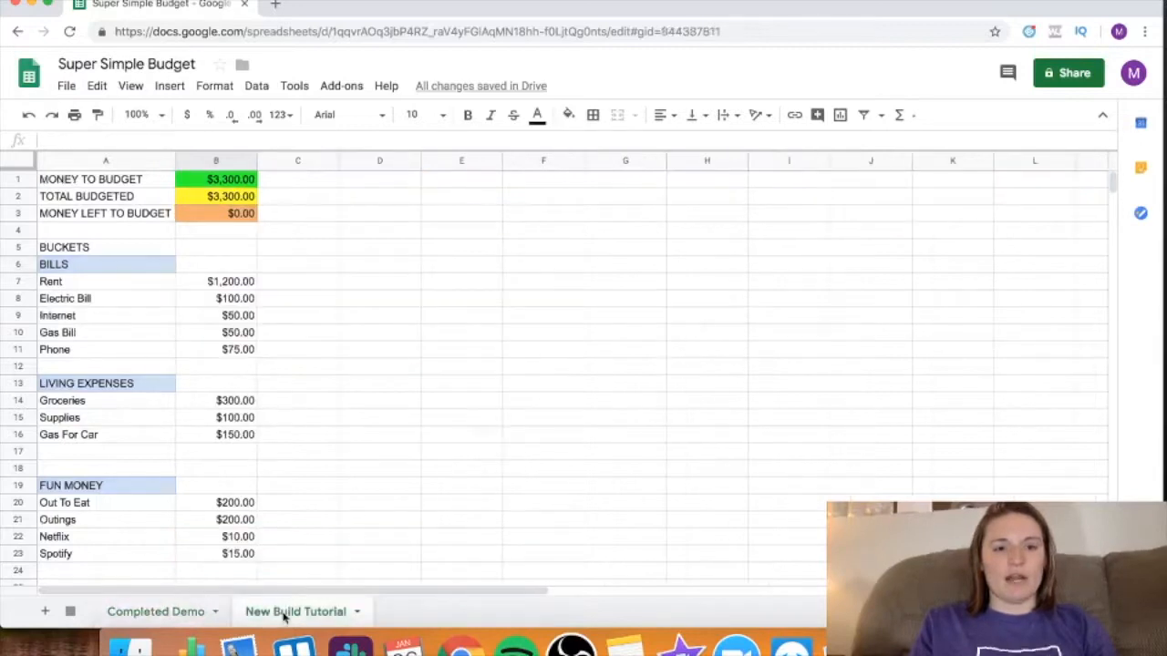
pyautogui.moveTo(87, 290); pyautogui.dragTo(161, 359)
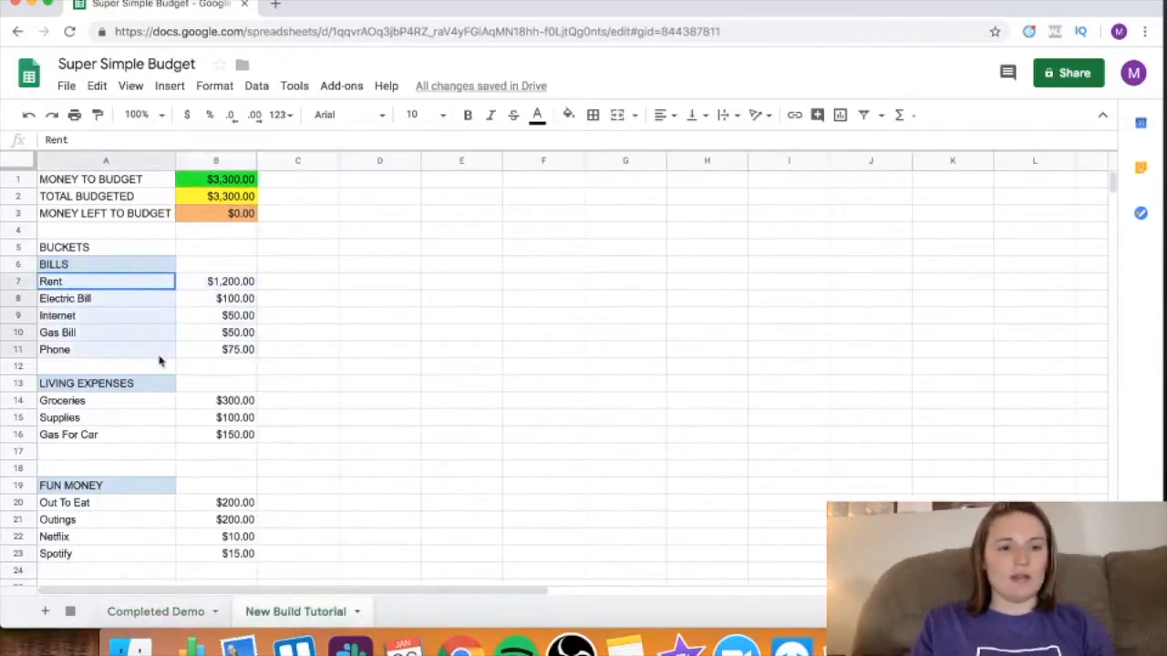
pyautogui.click(568, 115)
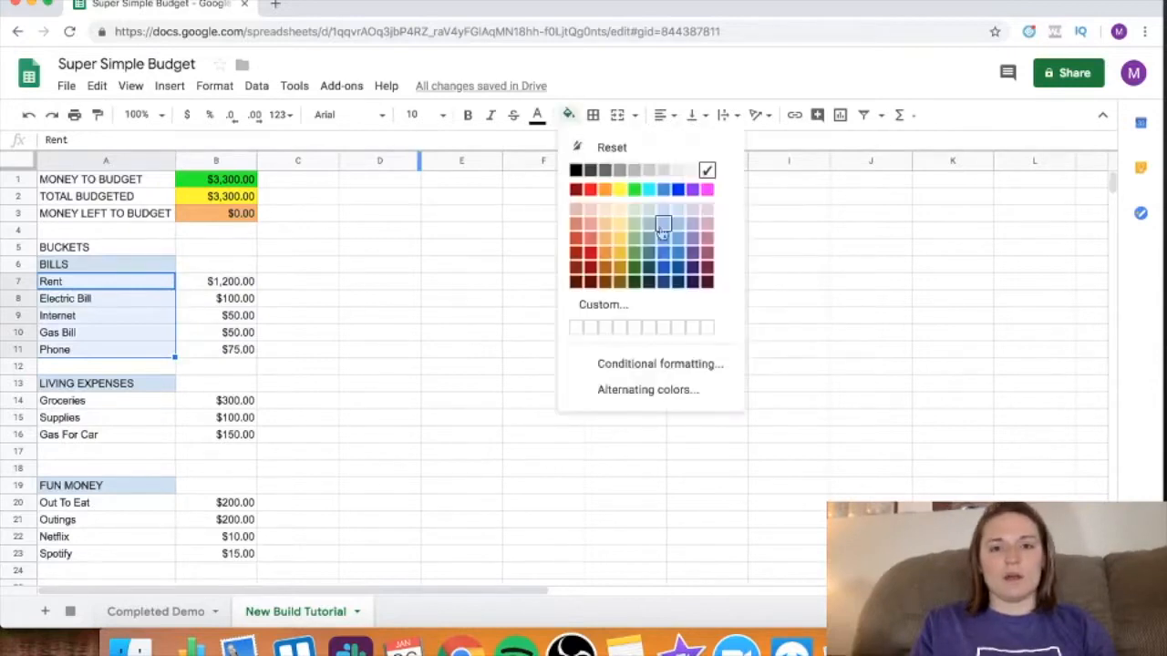
pyautogui.click(590, 209)
pyautogui.click(329, 305)
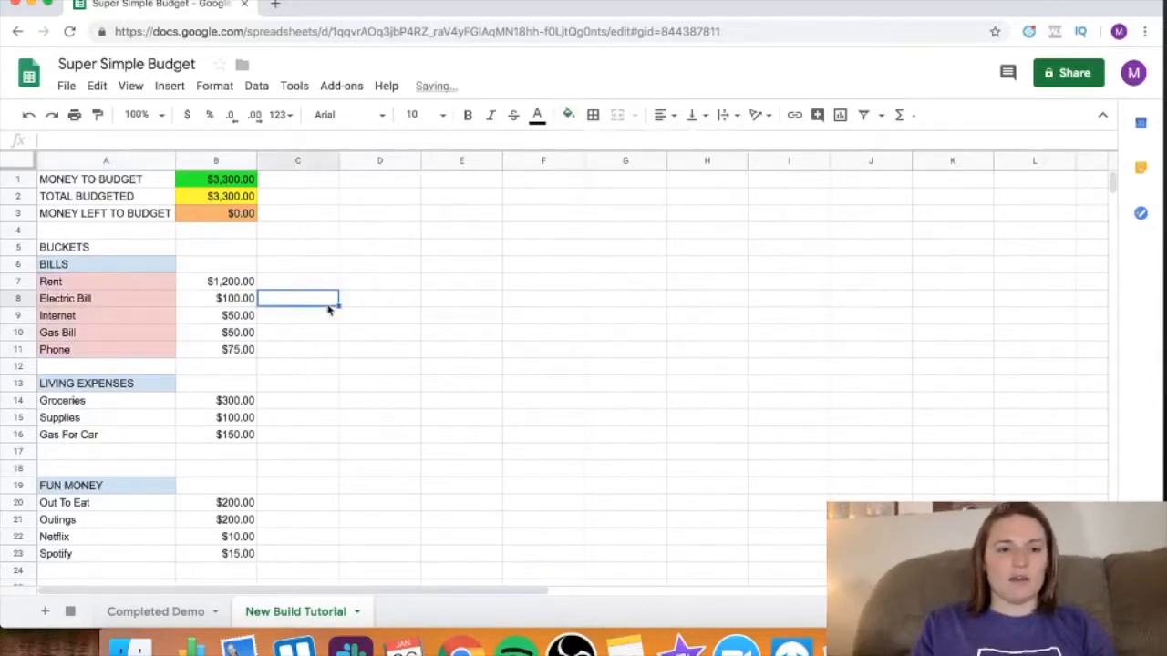
# Step: Enter the column headings Total Budgeted and Date Paid beside BILLS (B6:C6), following the Completed Demo sheet
pyautogui.click(208, 265)
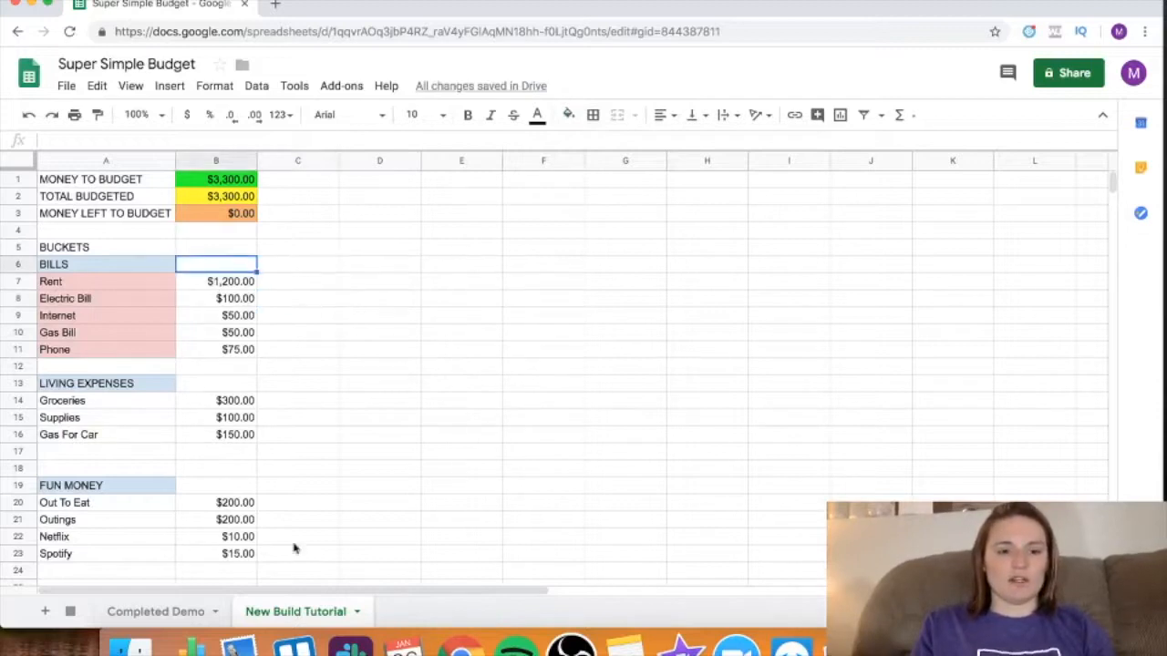
pyautogui.click(182, 611)
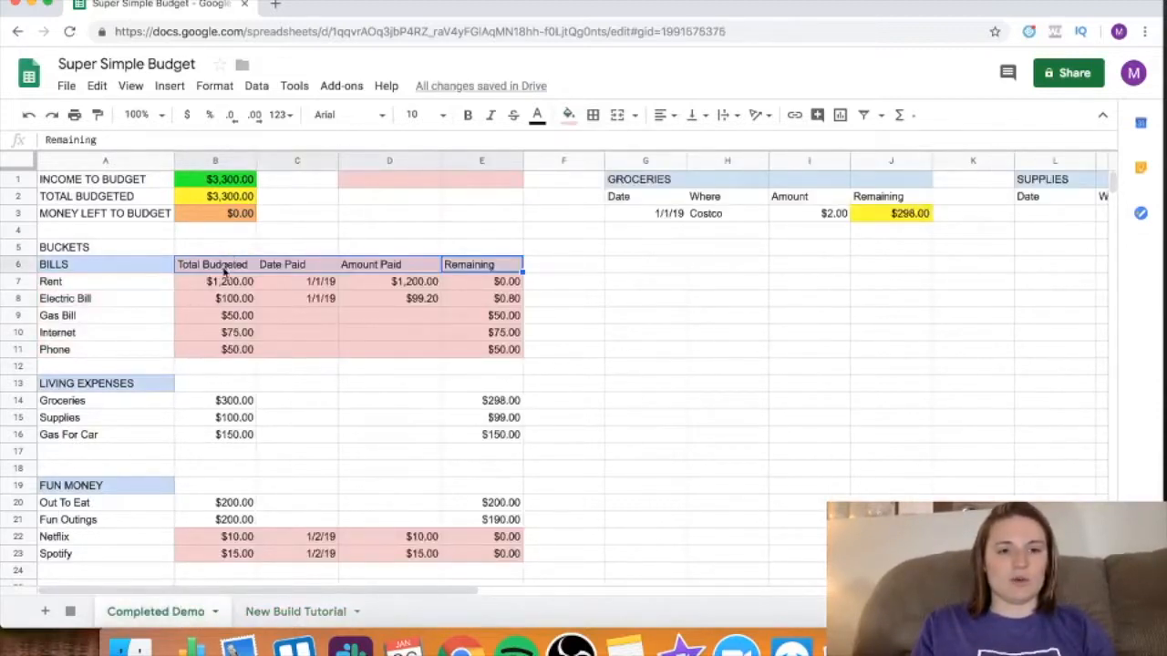
pyautogui.click(274, 612)
pyautogui.write('T')
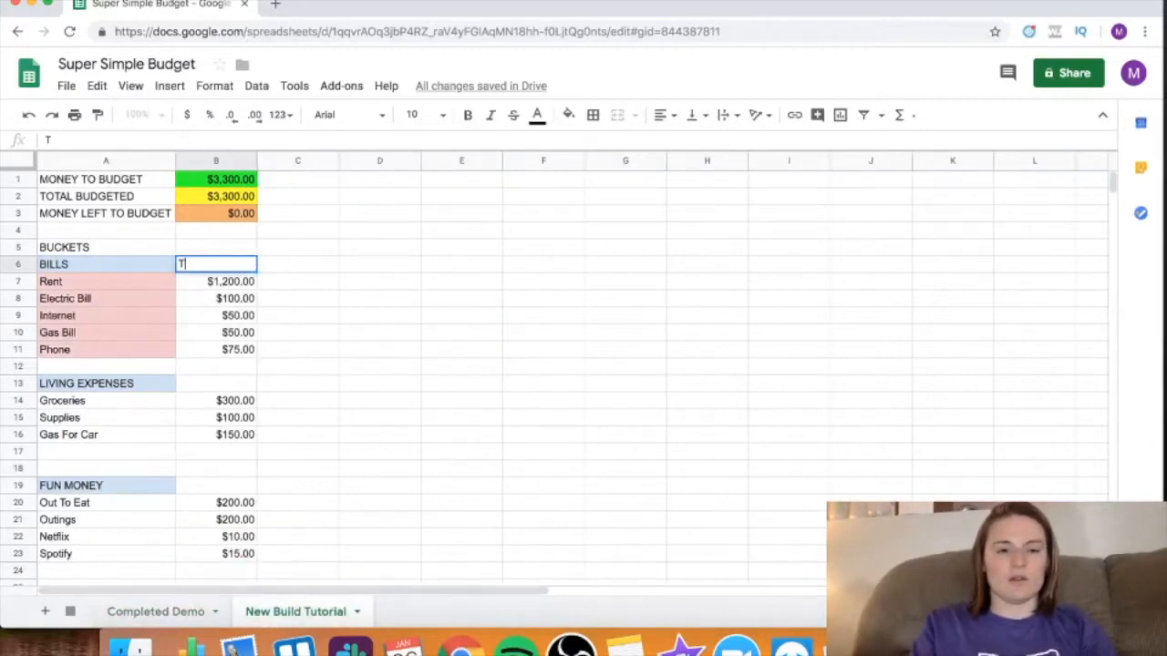
pyautogui.write('otal Budgeted')
pyautogui.press('Tab')
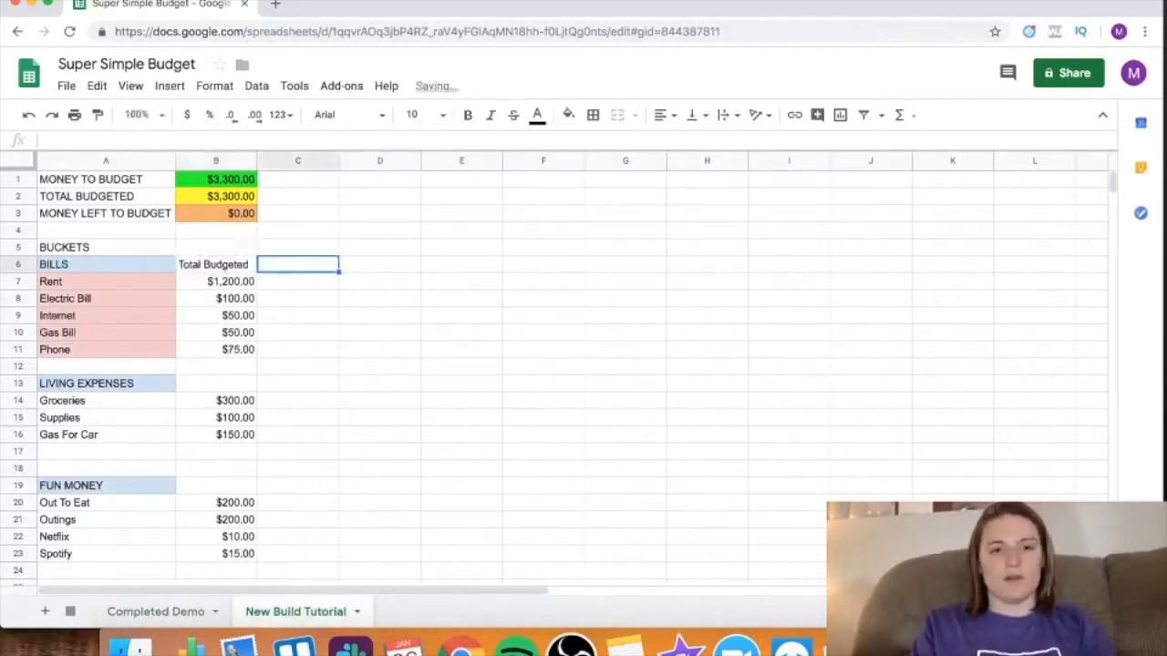
pyautogui.write('Dat')
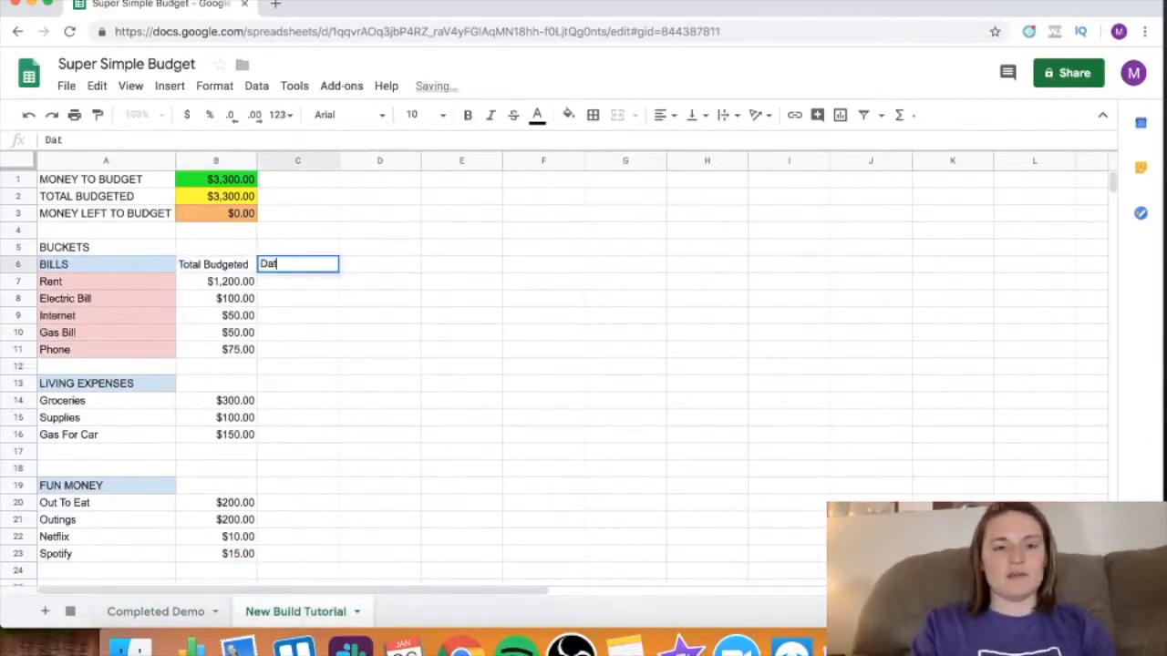
pyautogui.write('e Paid')
pyautogui.press('Tab')
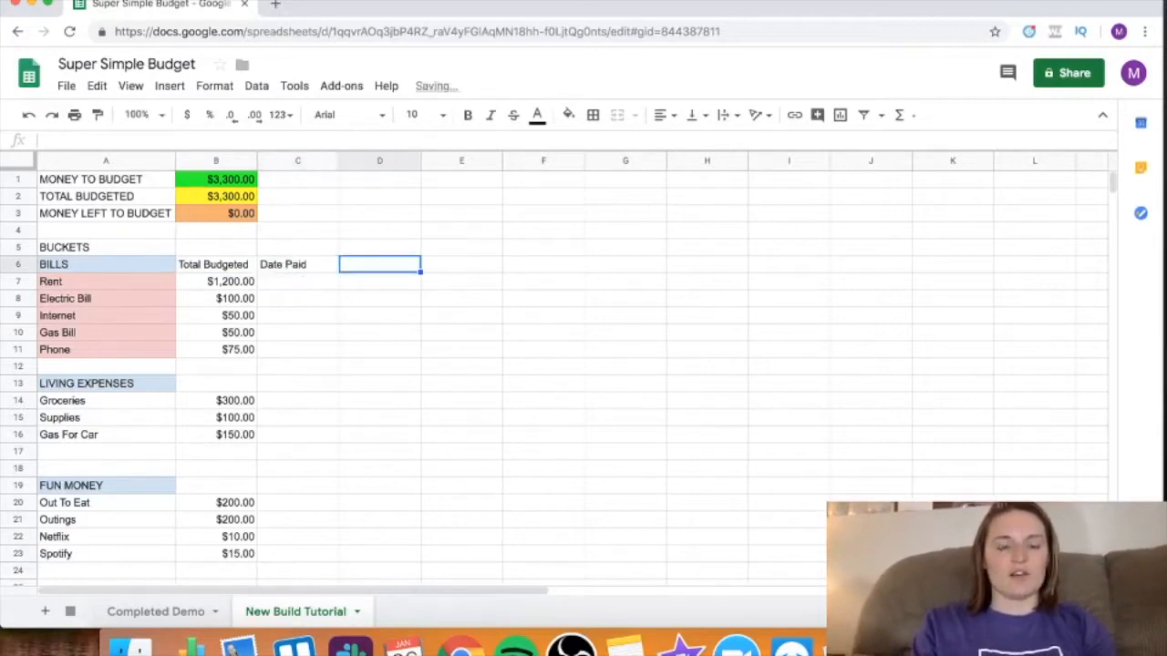
# Step: Add the headings Amount Paid in D6 and Remaining in E6, checking the wording against the Completed Demo sheet
pyautogui.write('Amount')
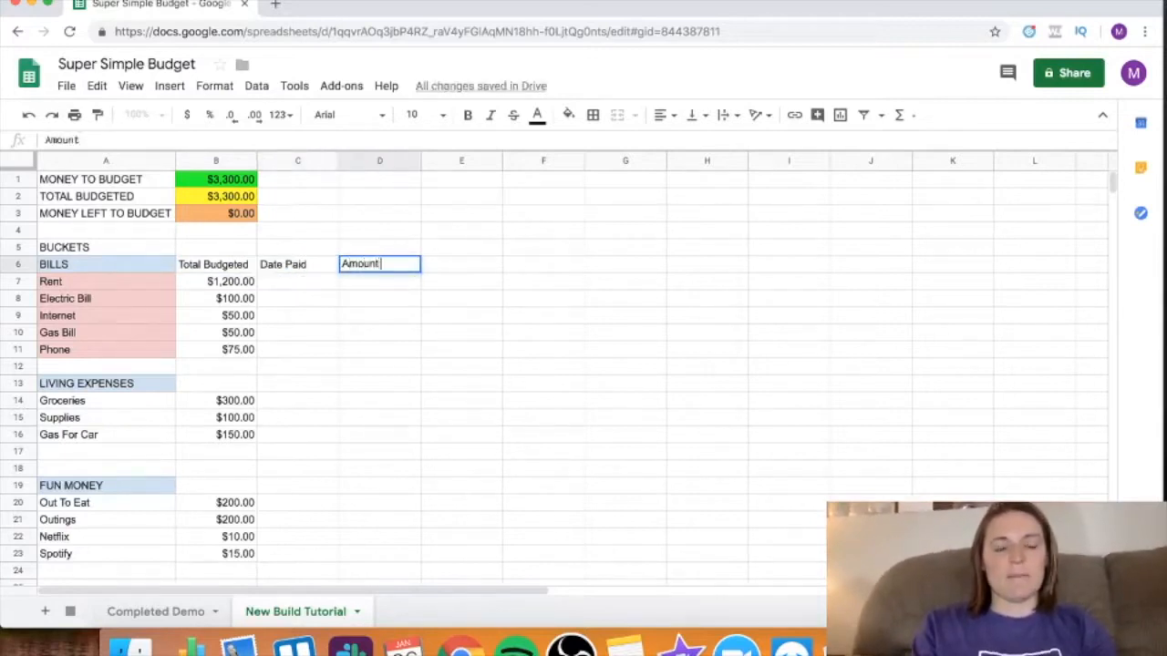
pyautogui.write(' Paid')
pyautogui.press('Tab')
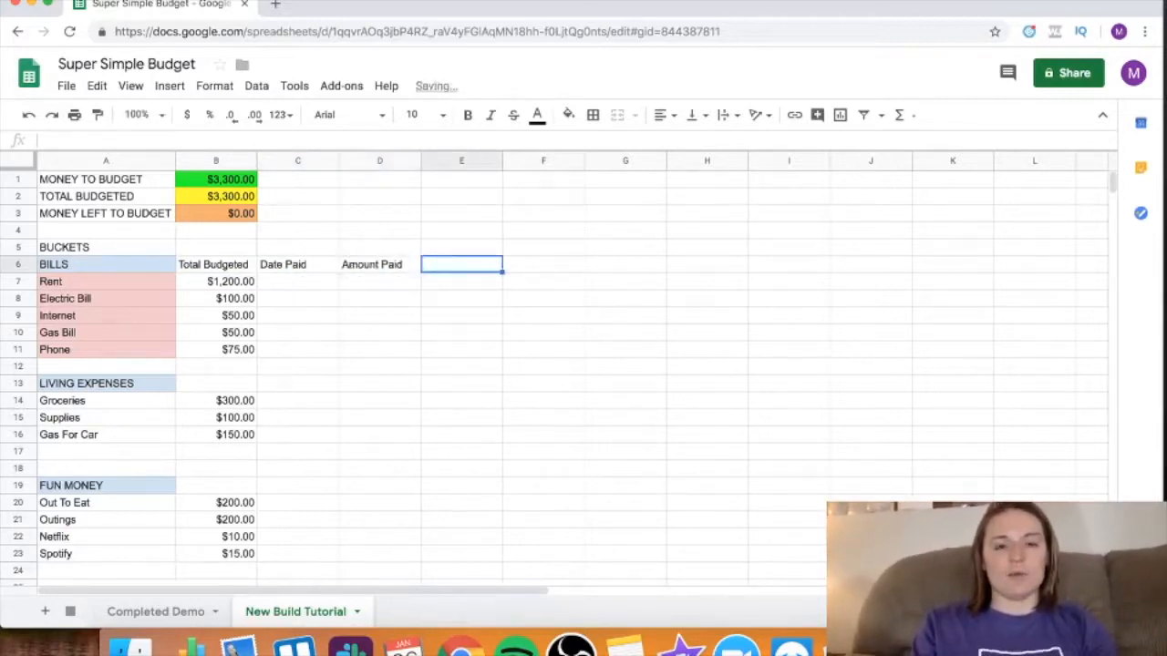
pyautogui.click(143, 611)
pyautogui.click(307, 611)
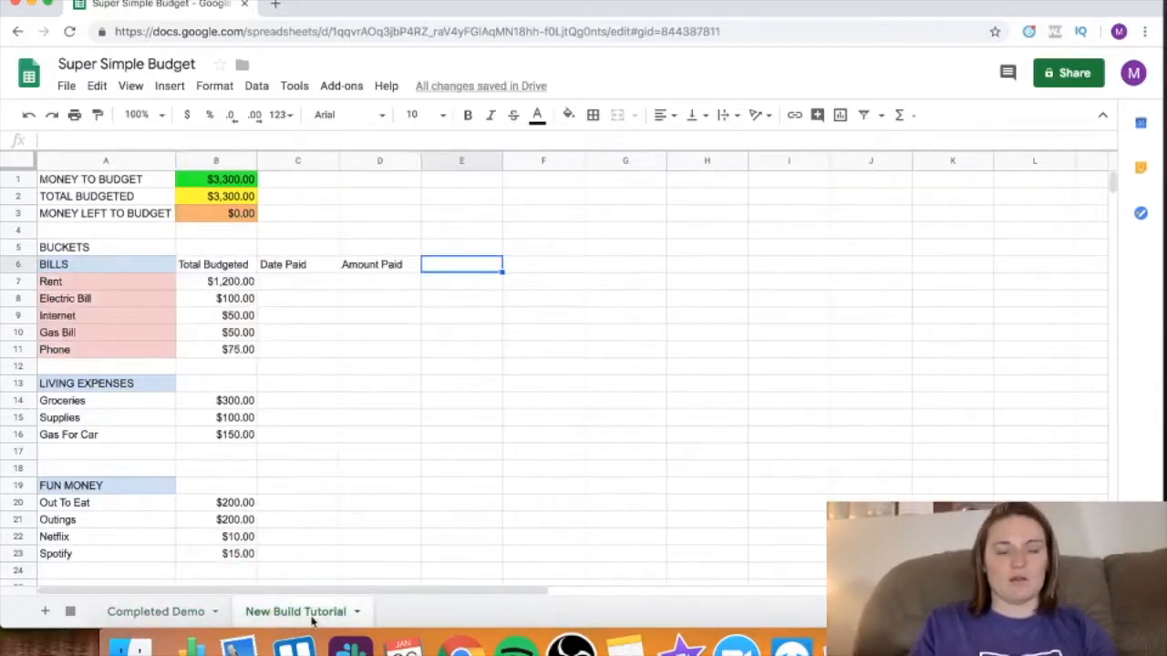
pyautogui.write('Remaining')
pyautogui.press('Return')
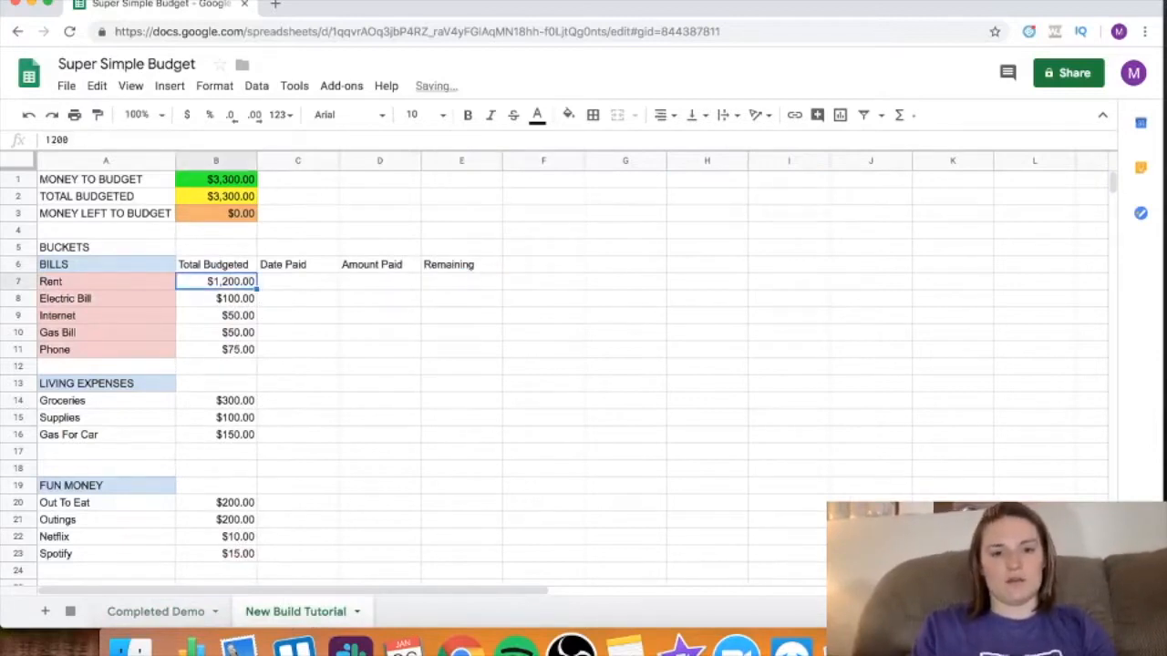
# Step: Fill the cells beside the bill names, B7:E11, with the same light red as the names
pyautogui.moveTo(456, 282); pyautogui.dragTo(217, 359)
pyautogui.click(568, 115)
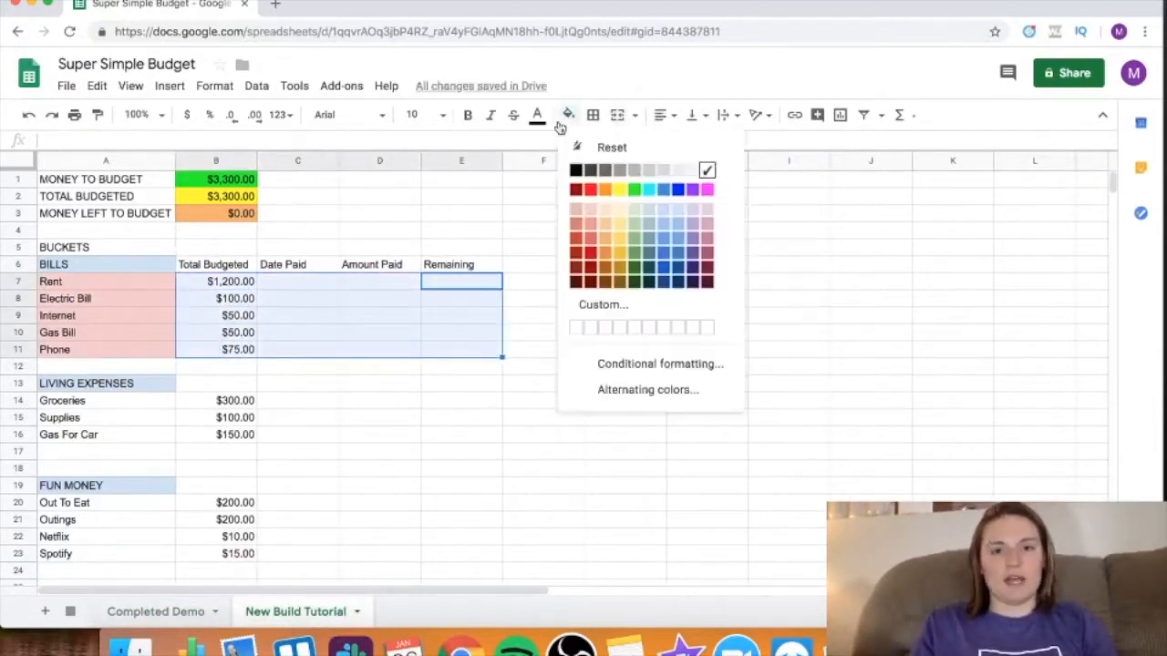
pyautogui.click(590, 212)
pyautogui.click(540, 343)
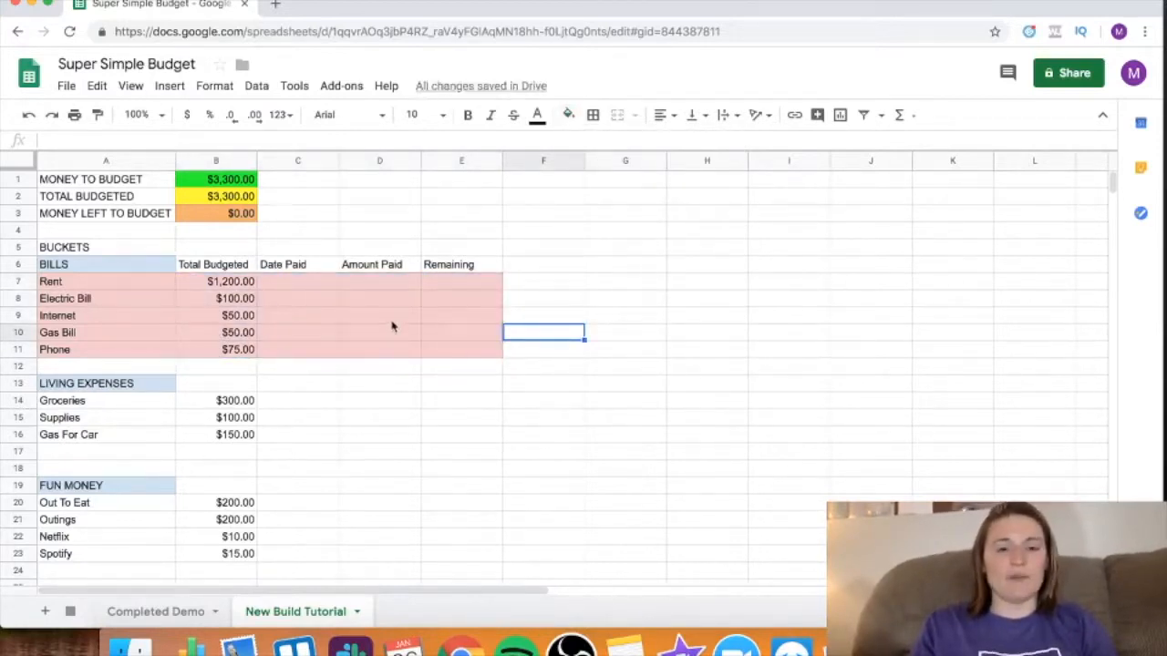
# Step: Calculate Rent's Remaining amount in E7 as Total Budgeted minus Amount Paid with the formula =B7-D7
pyautogui.scroll(-1, 392, 327)
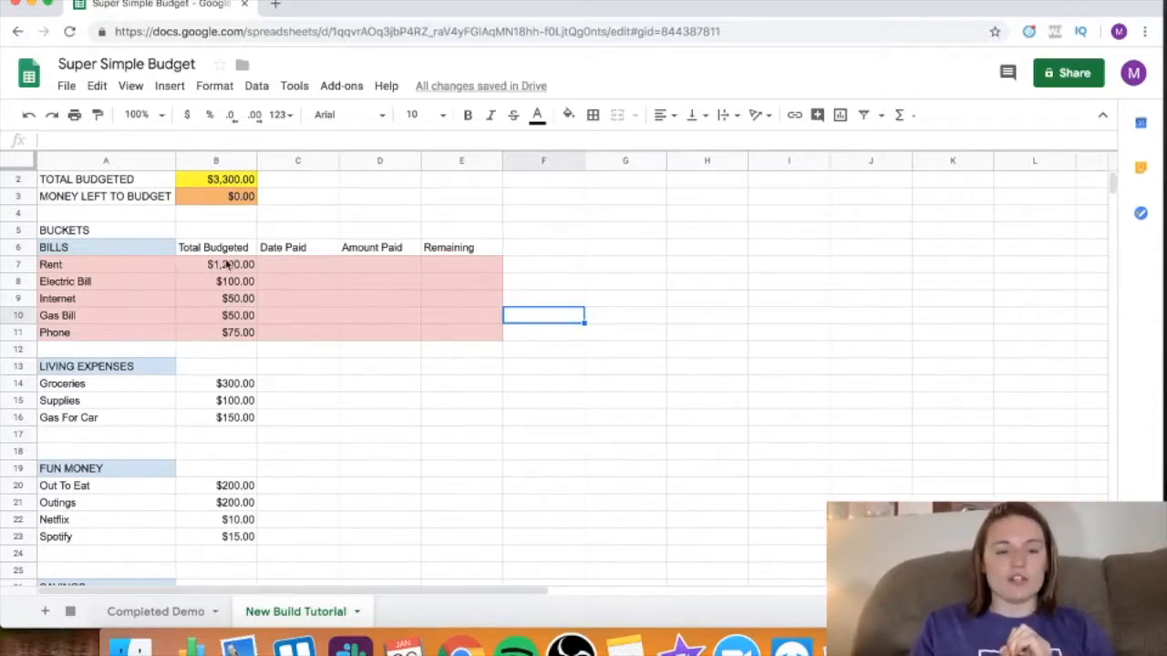
pyautogui.click(447, 270)
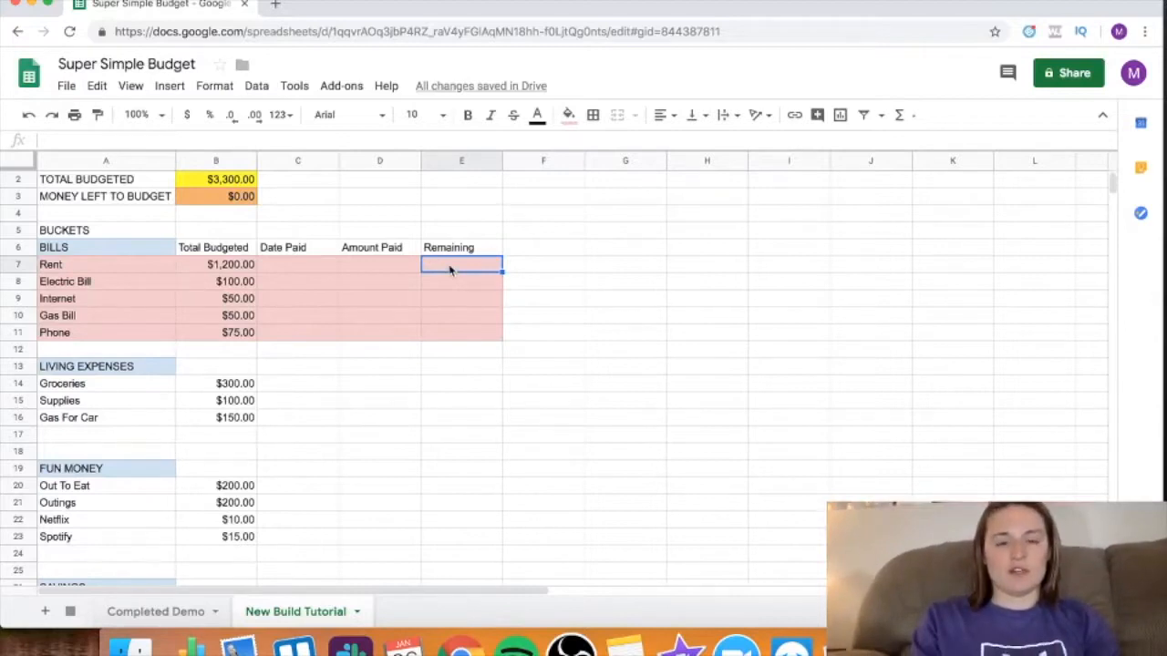
pyautogui.write('=')
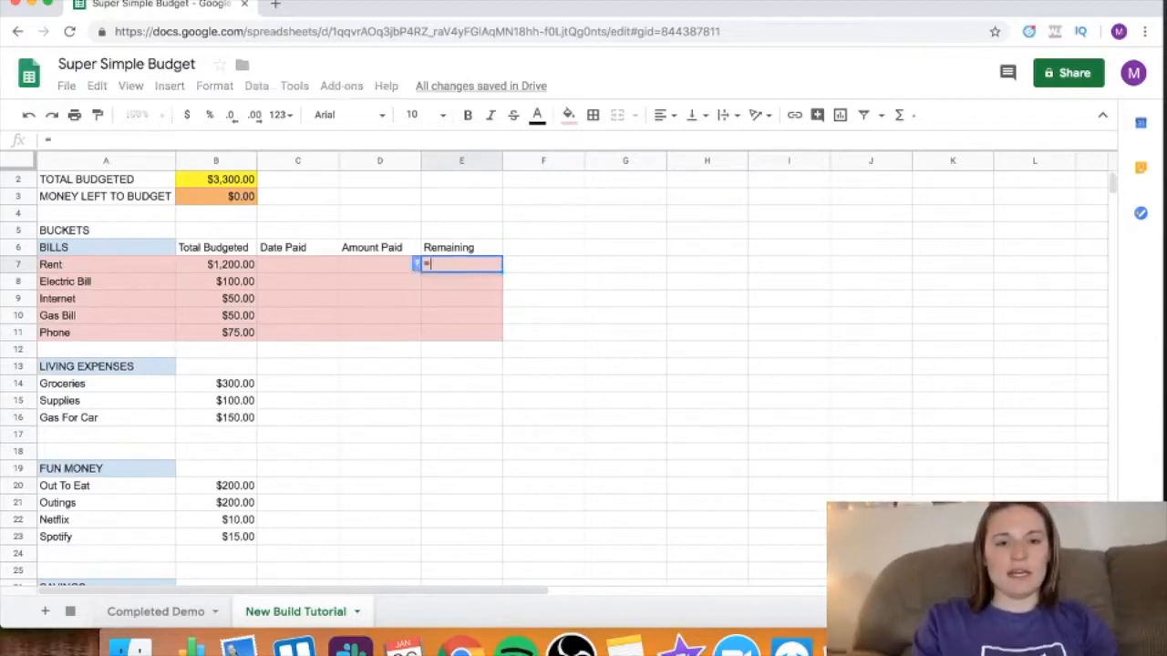
pyautogui.click(209, 267)
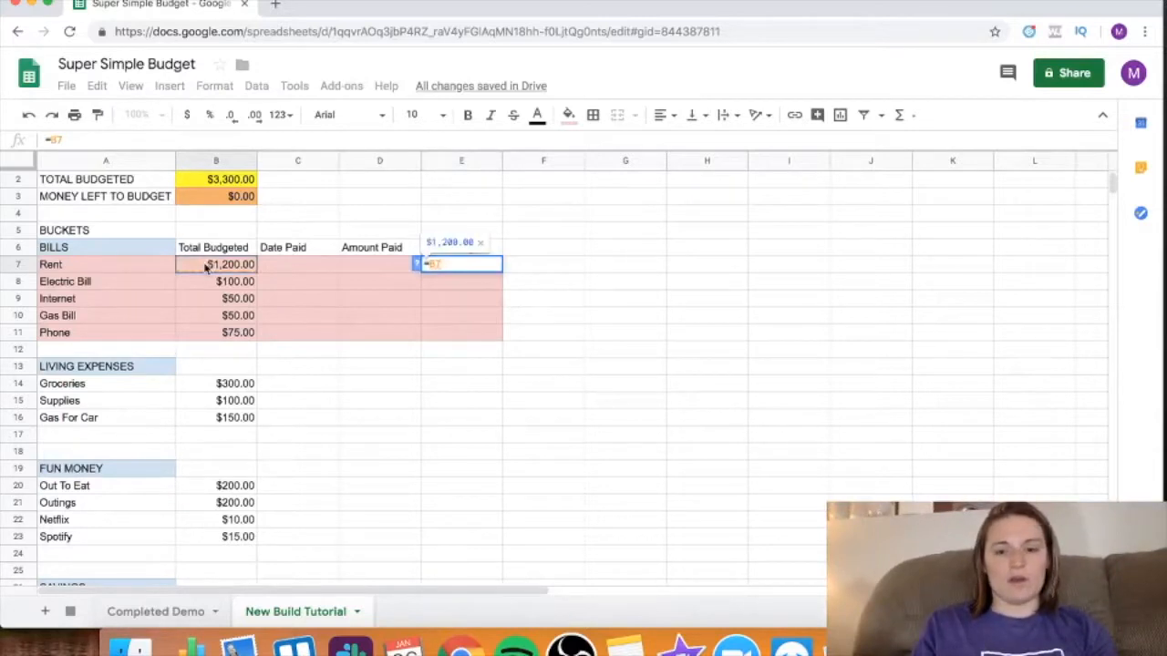
pyautogui.write('-')
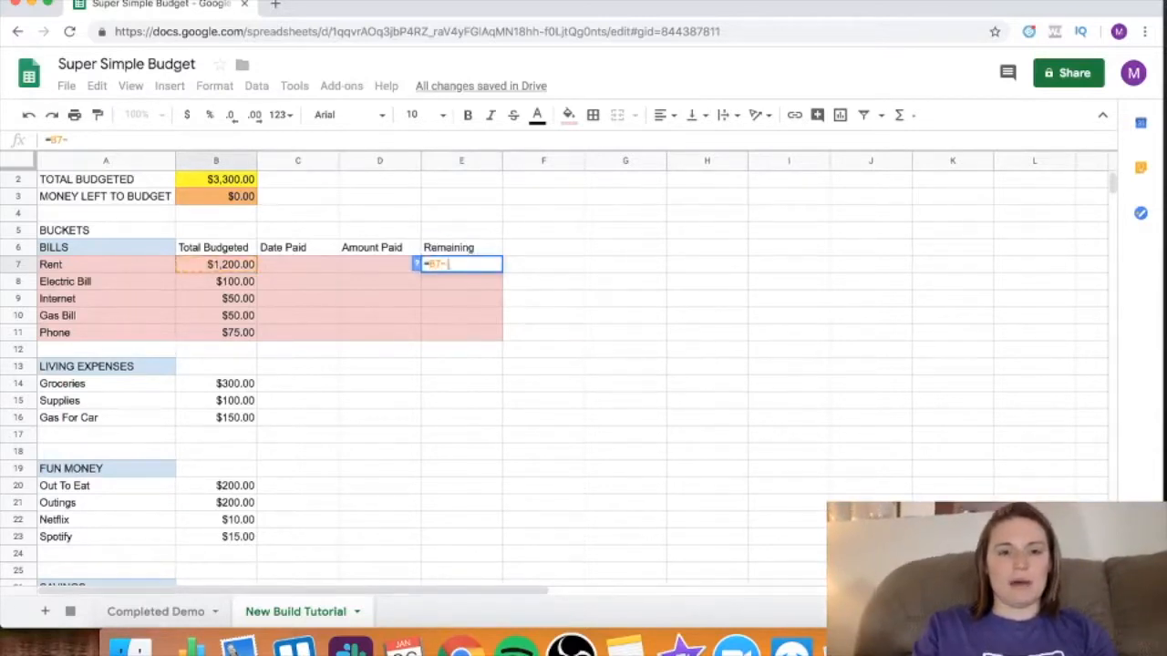
pyautogui.click(359, 267)
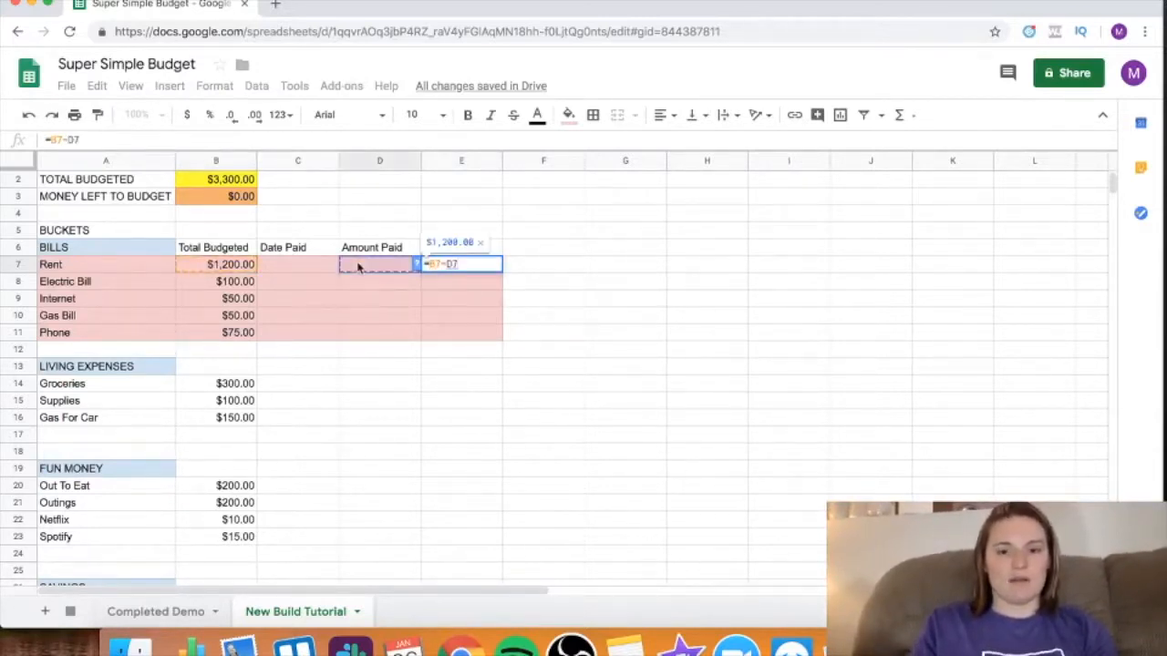
pyautogui.press('Return')
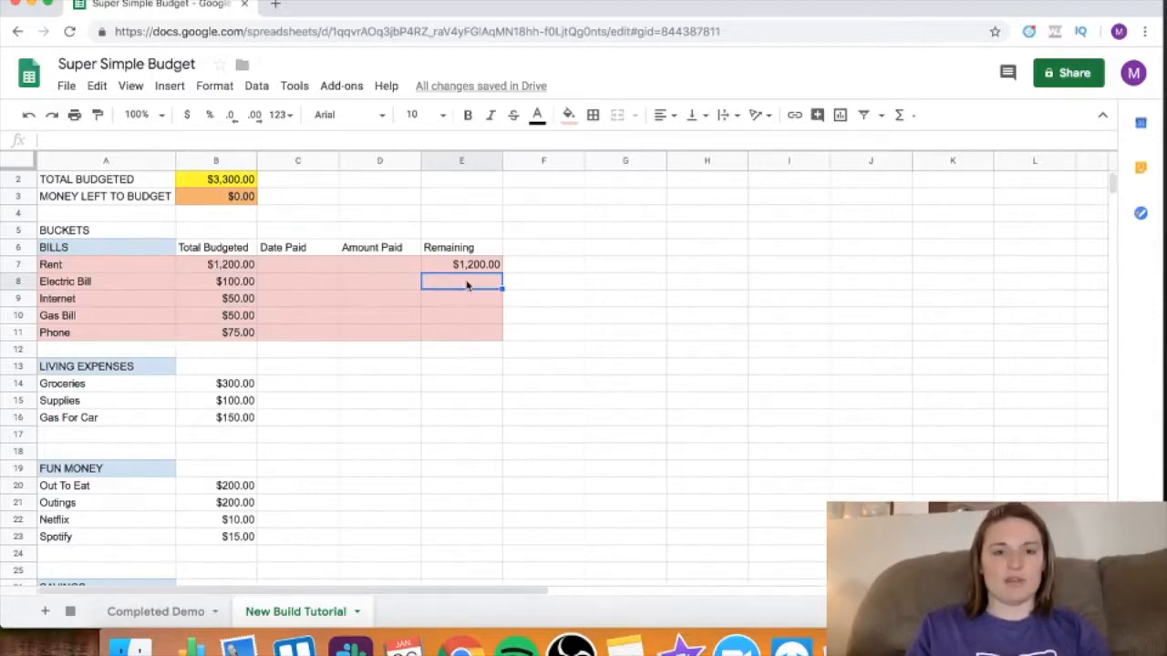
# Step: Enter the formula =B8-D8 in E8 for the Electric Bill's Remaining amount
pyautogui.write('=')
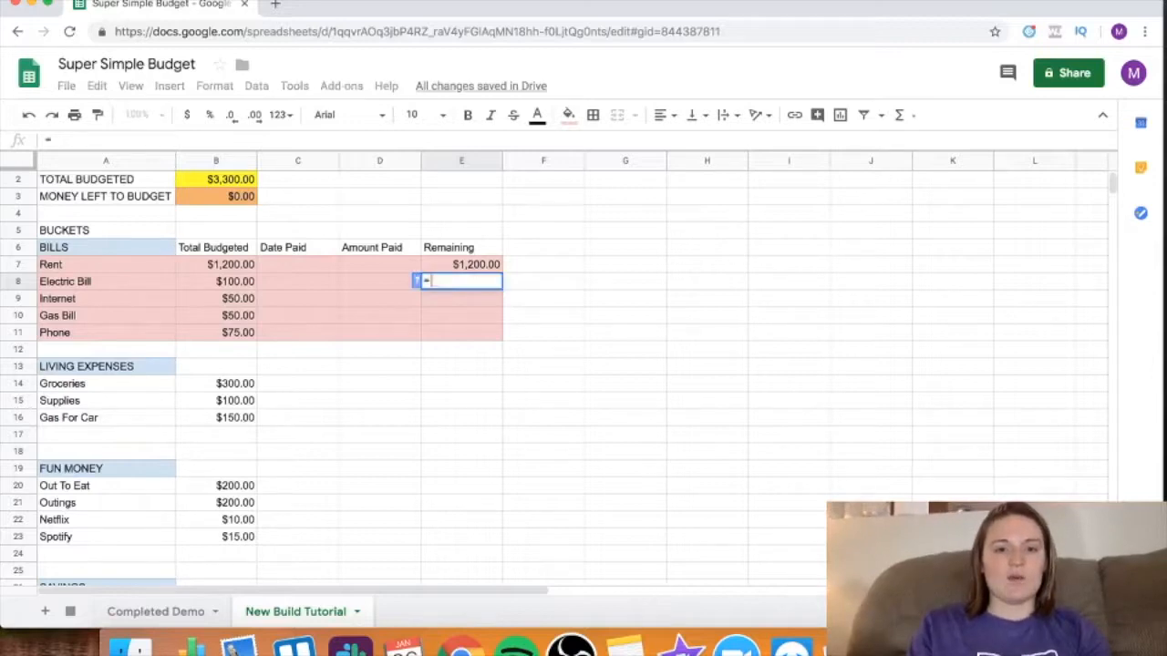
pyautogui.click(224, 284)
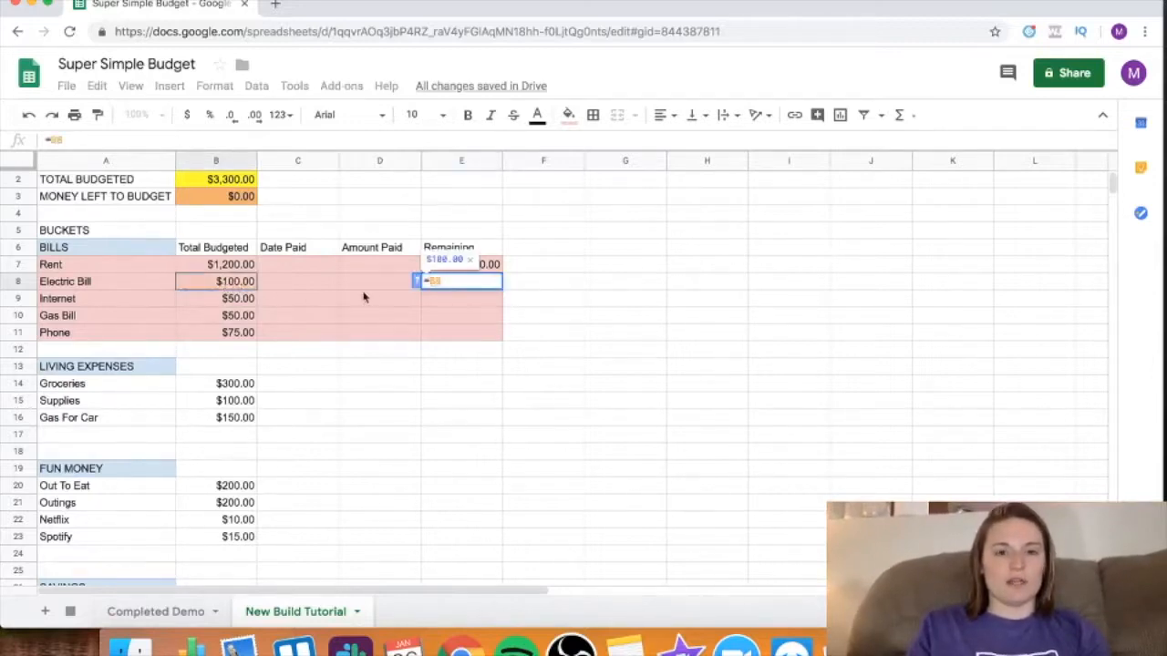
pyautogui.write('-')
pyautogui.click(394, 281)
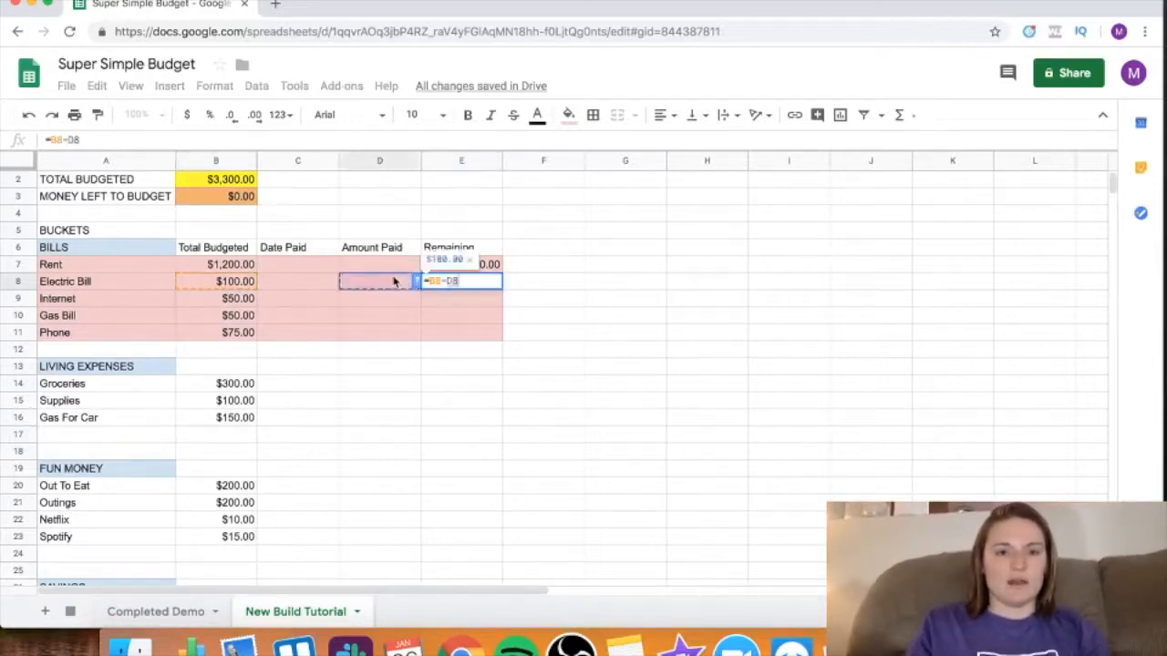
pyautogui.press('Return')
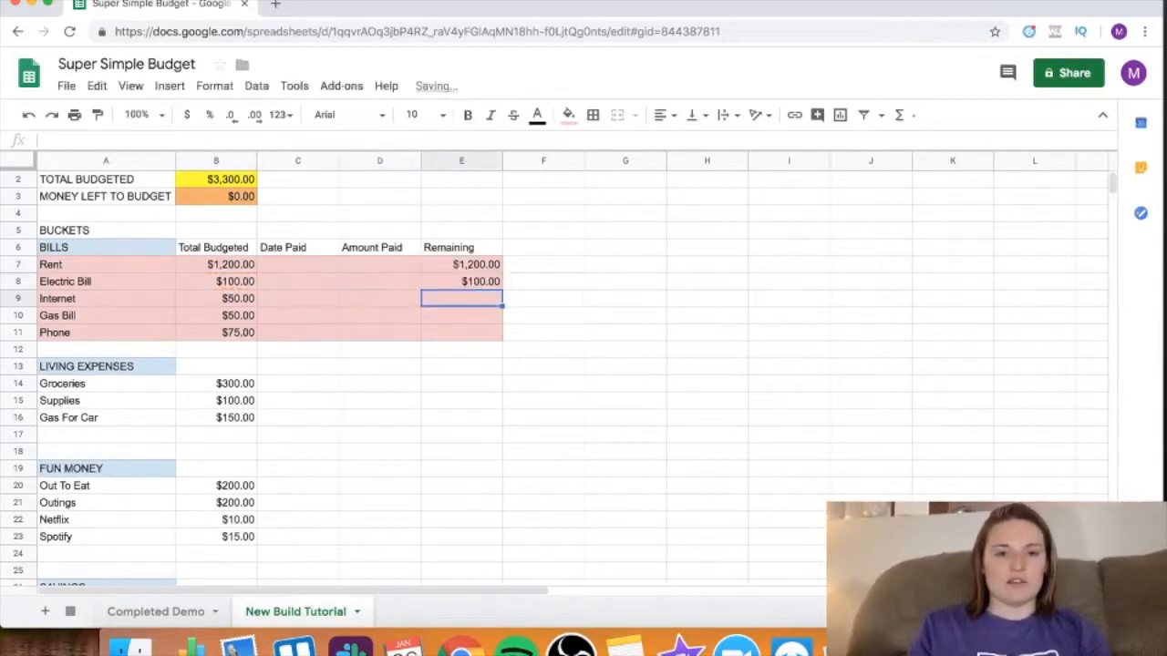
# Step: Calculate the Remaining amounts for Internet, Gas Bill and Phone (E9:E11) as Total Budgeted minus Amount Paid, starting with =B9-D9
pyautogui.write('=')
pyautogui.click(224, 301)
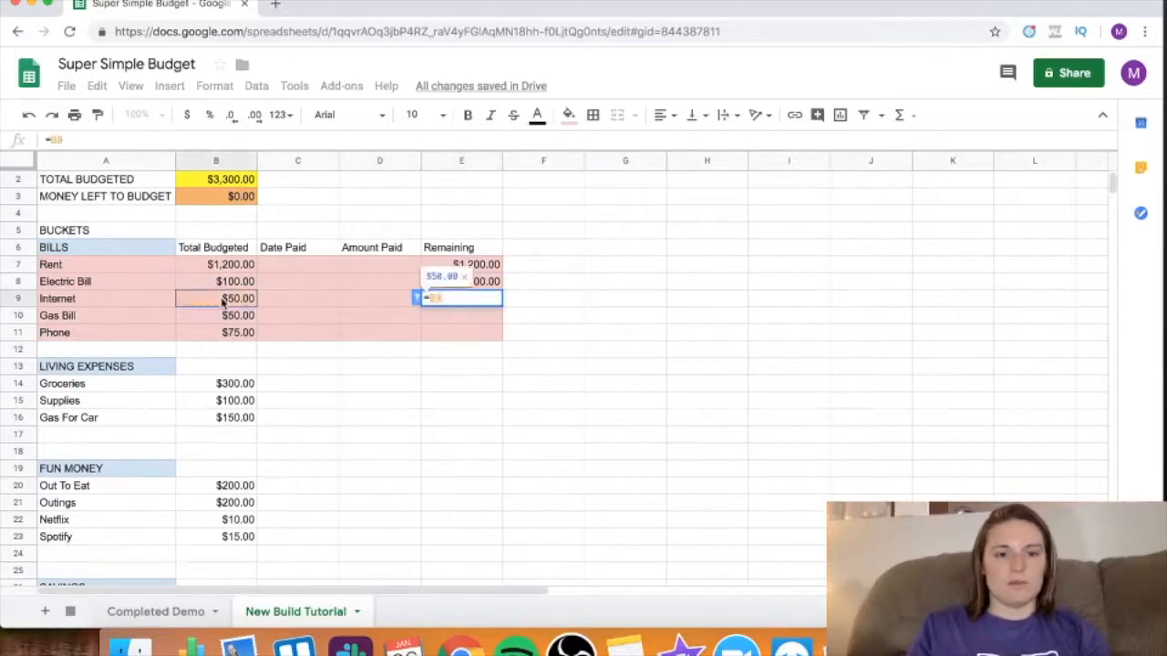
pyautogui.write('-')
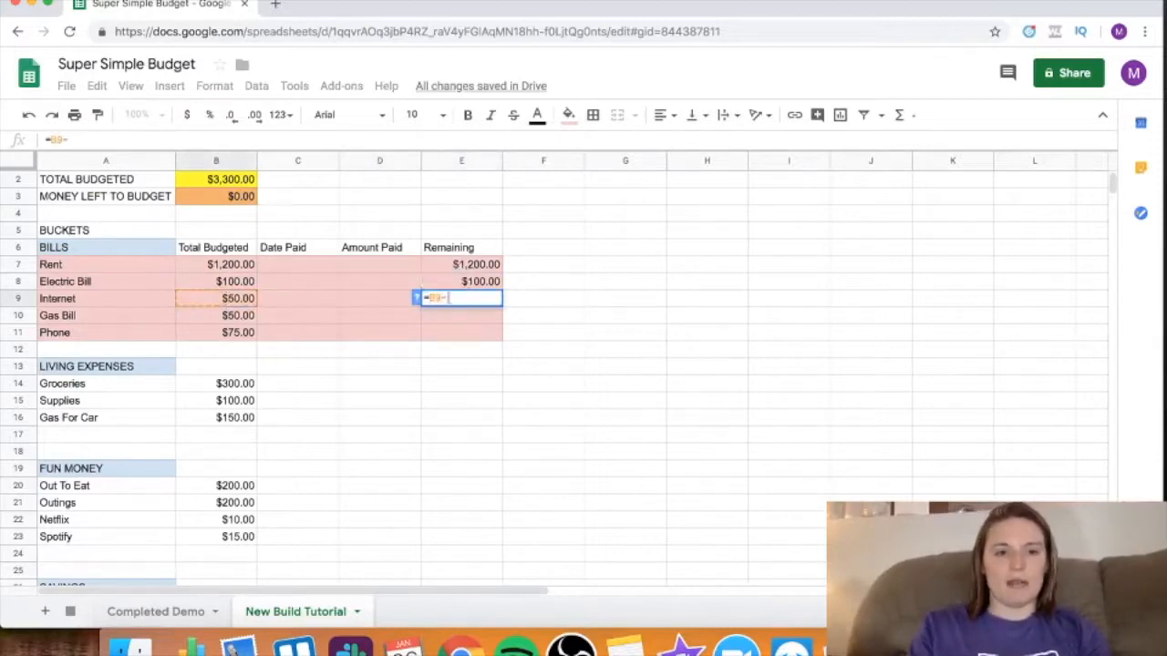
pyautogui.click(360, 299)
pyautogui.press('Return')
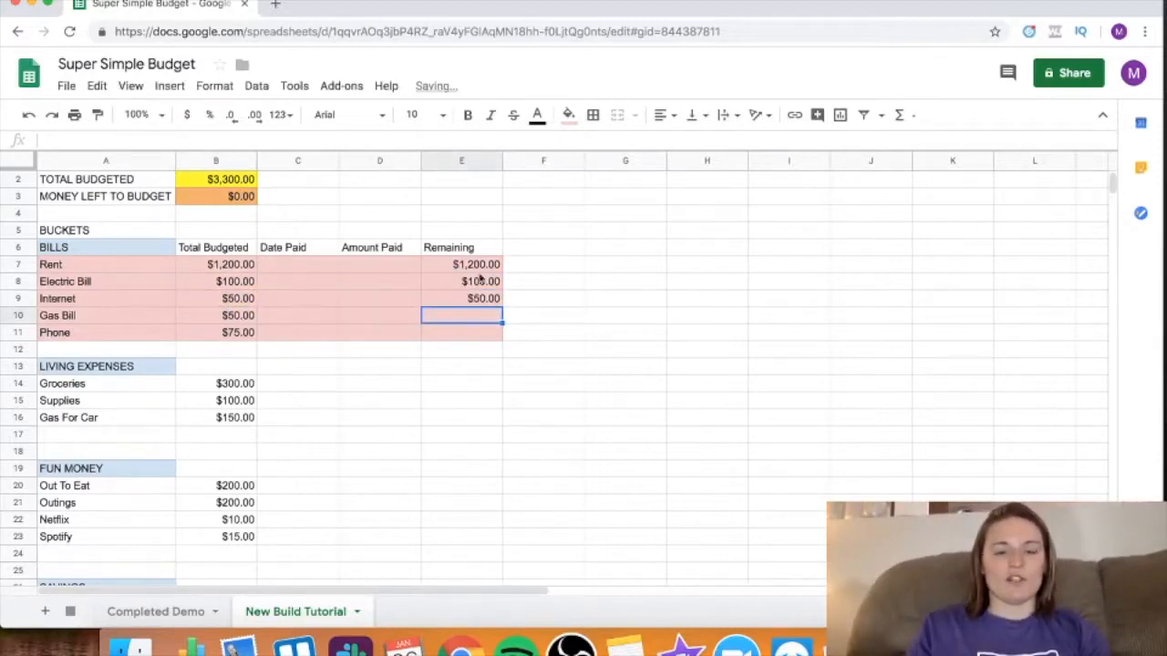
pyautogui.write('=')
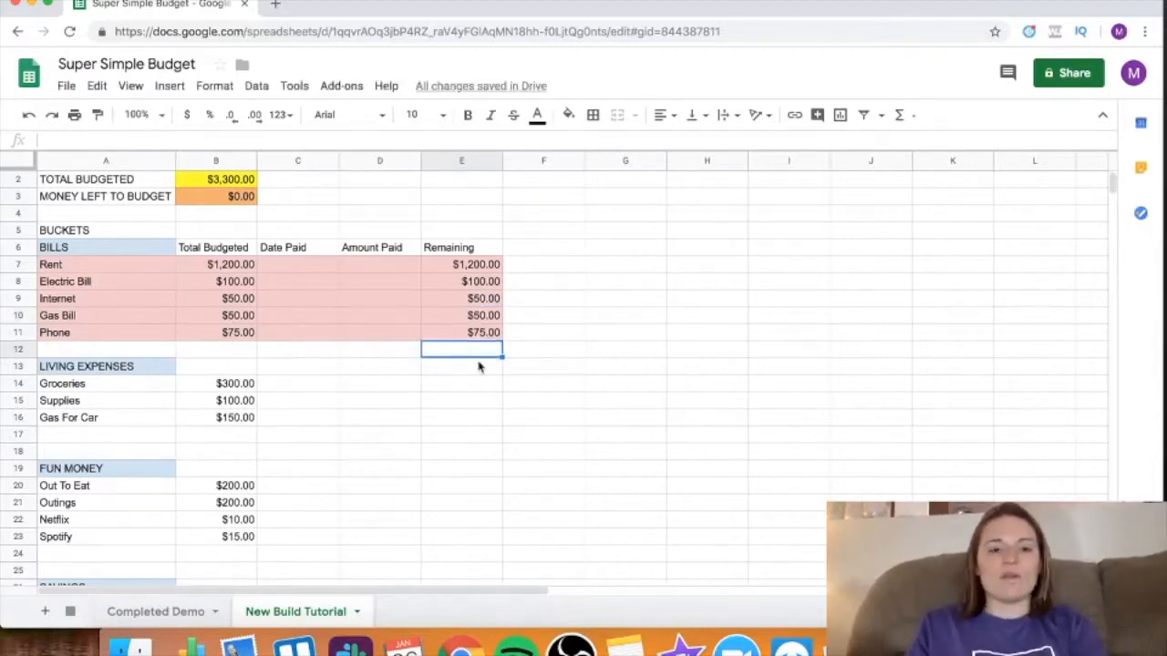
# Step: Fill the Netflix and Spotify rows under FUN MONEY (A22:E23) with light red
pyautogui.scroll(-1, 479, 366)
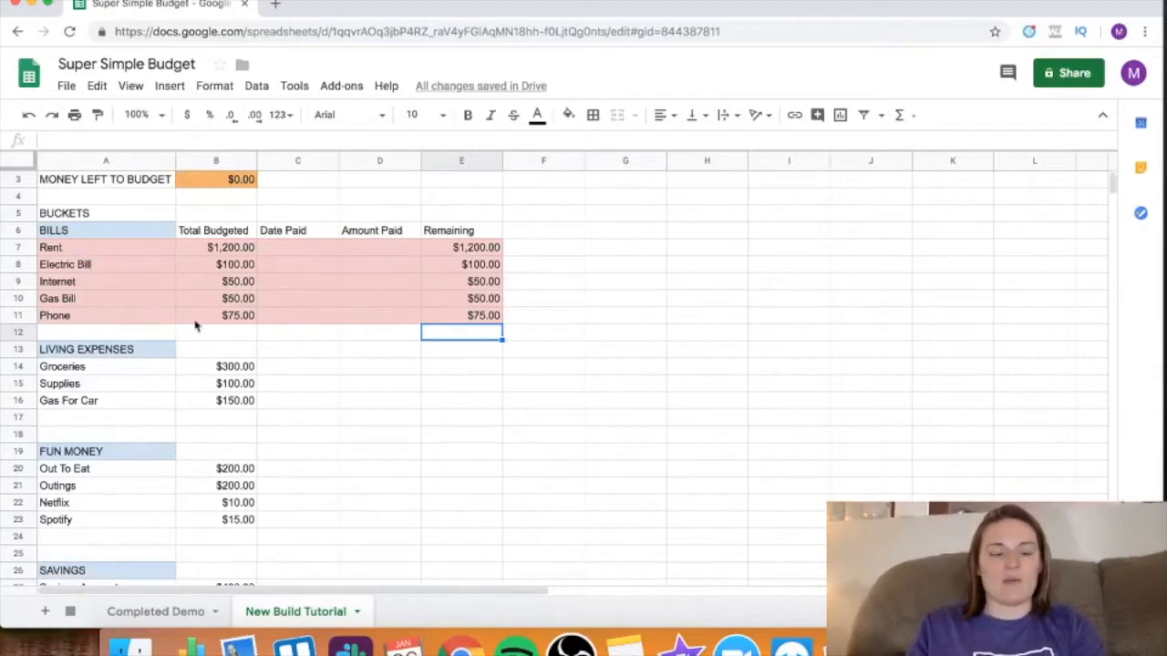
pyautogui.scroll(-2, 205, 286)
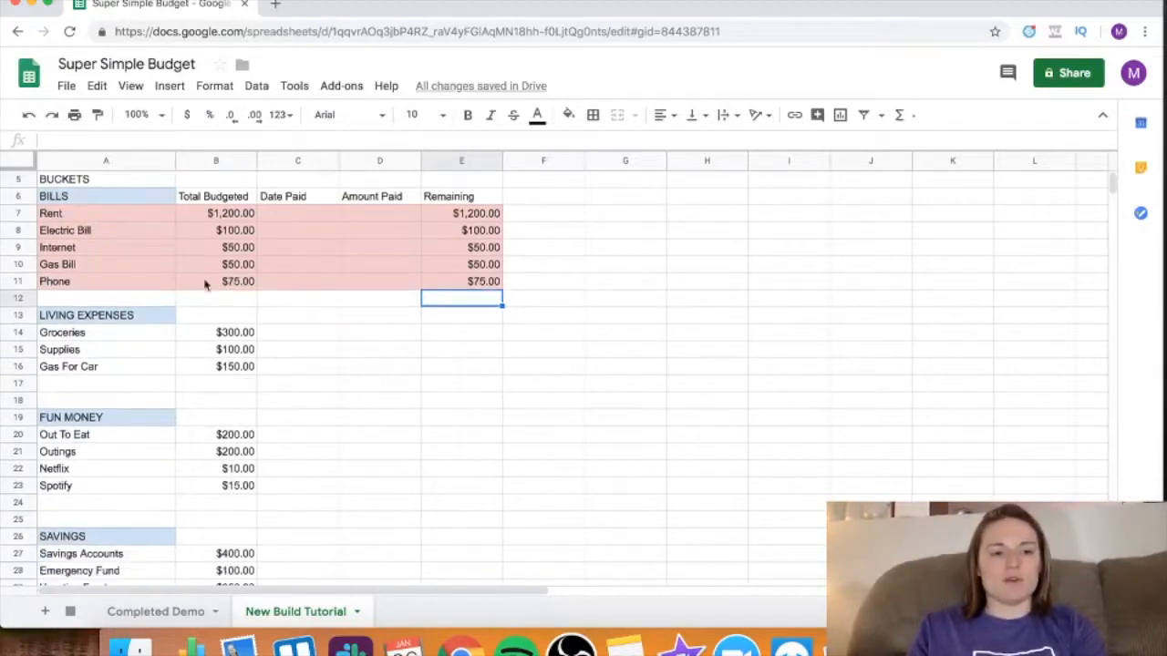
pyautogui.scroll(-3, 206, 286)
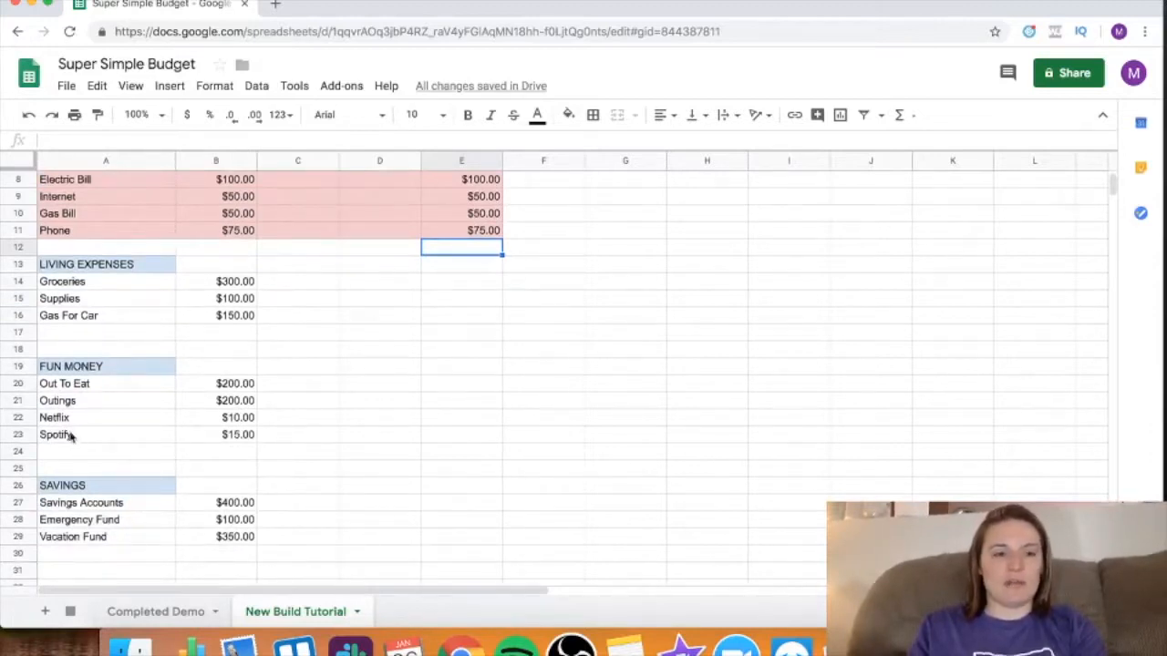
pyautogui.moveTo(456, 418); pyautogui.dragTo(73, 438)
pyautogui.click(568, 115)
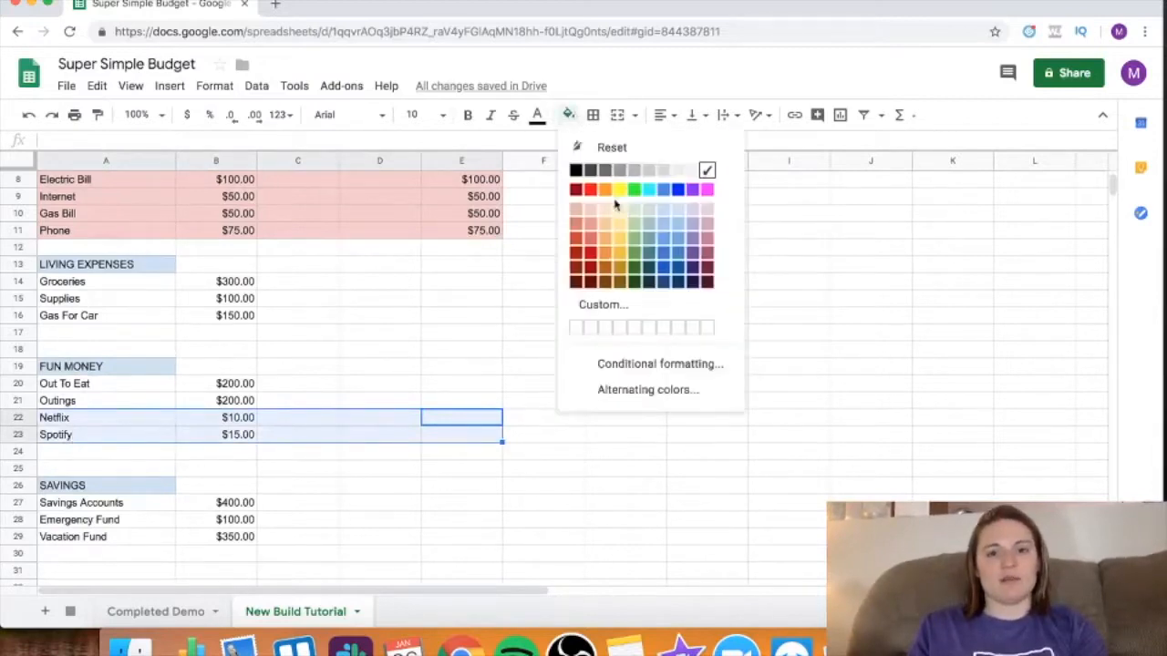
pyautogui.click(589, 213)
pyautogui.click(536, 371)
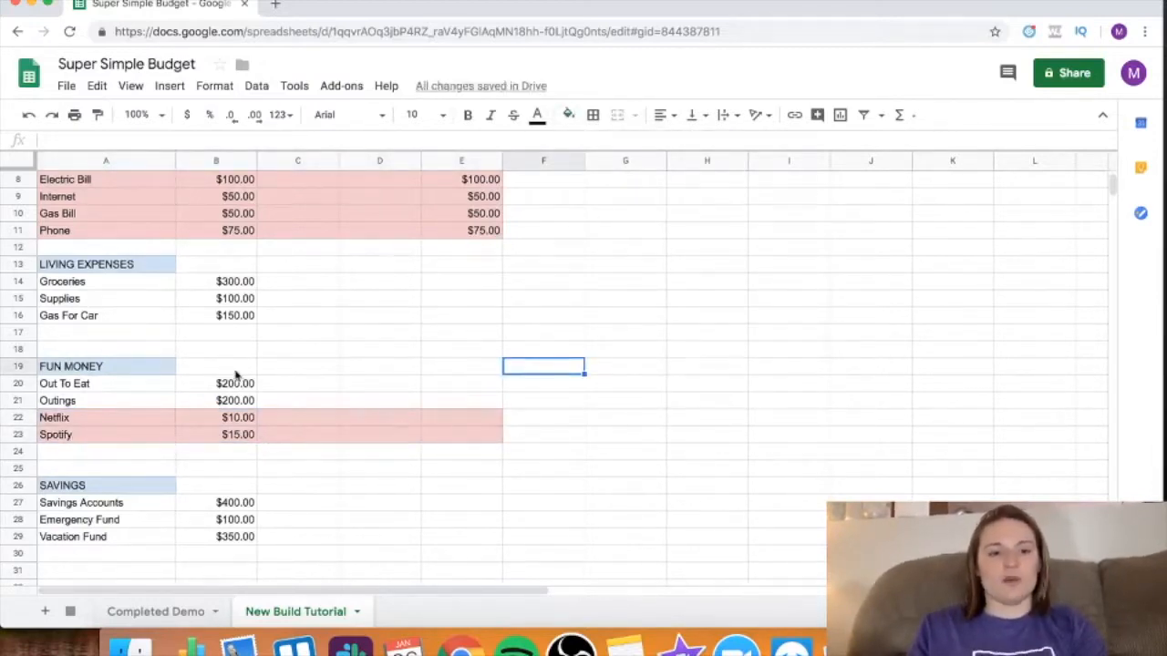
# Step: Add the FUN MONEY column headers To Be Budgeting, Date Paid, Amount Paid and Remaining in B19:E19
pyautogui.scroll(2, 235, 375)
pyautogui.scroll(1, 235, 376)
pyautogui.click(225, 420)
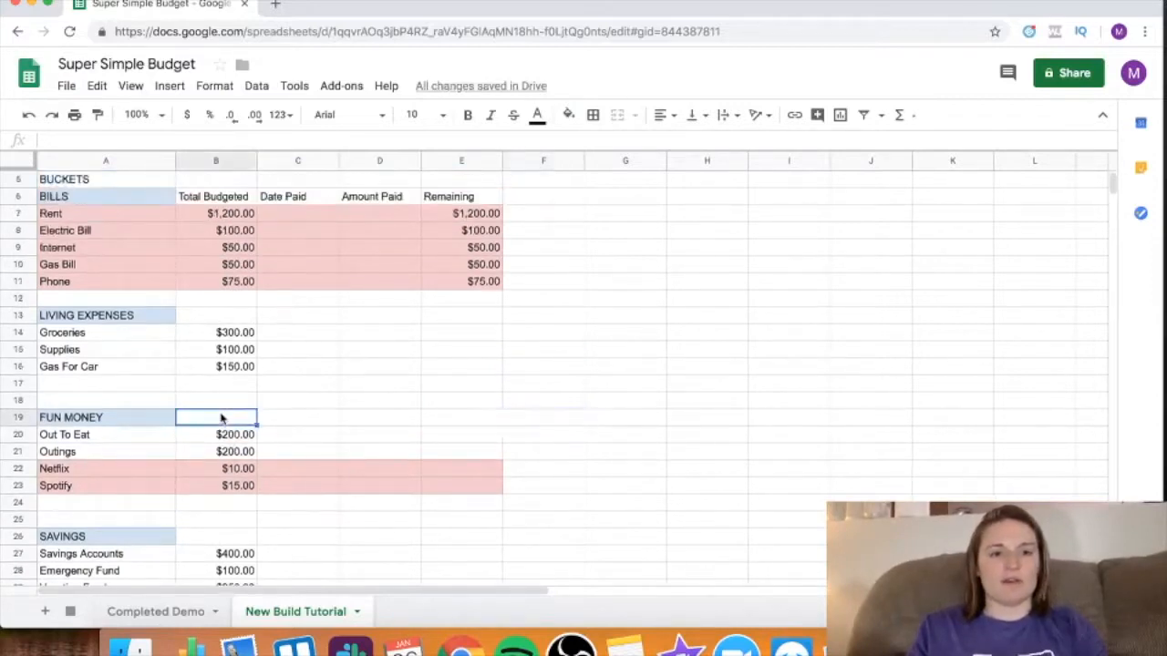
pyautogui.write('To Be Budgeting')
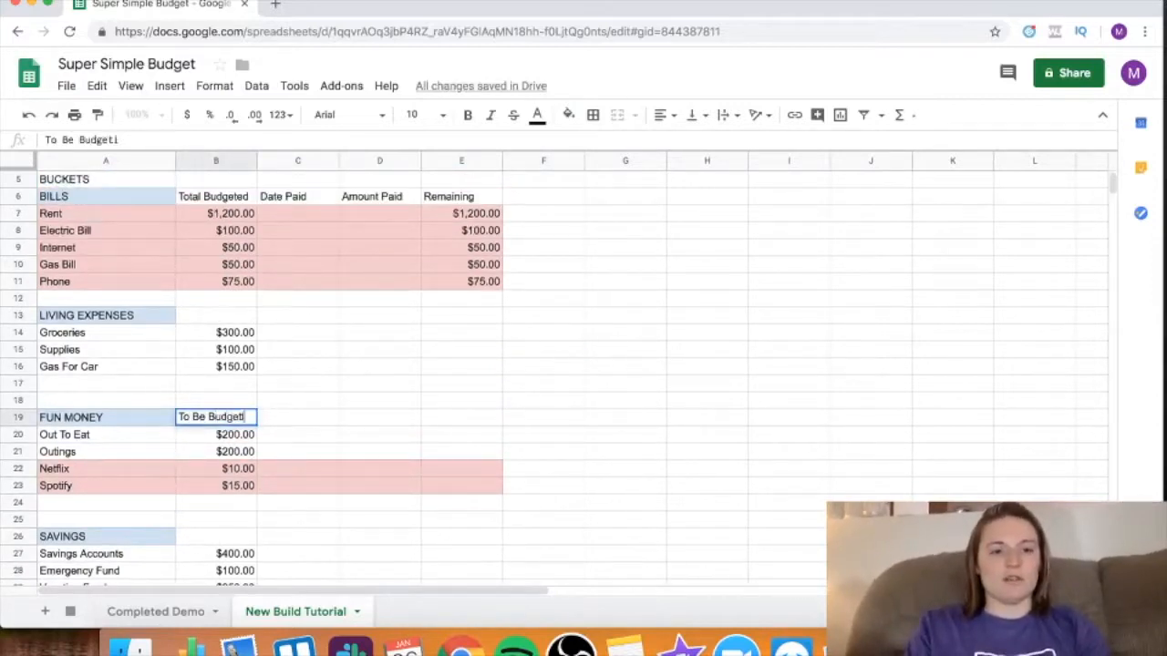
pyautogui.press('Tab')
pyautogui.write('Date Paid')
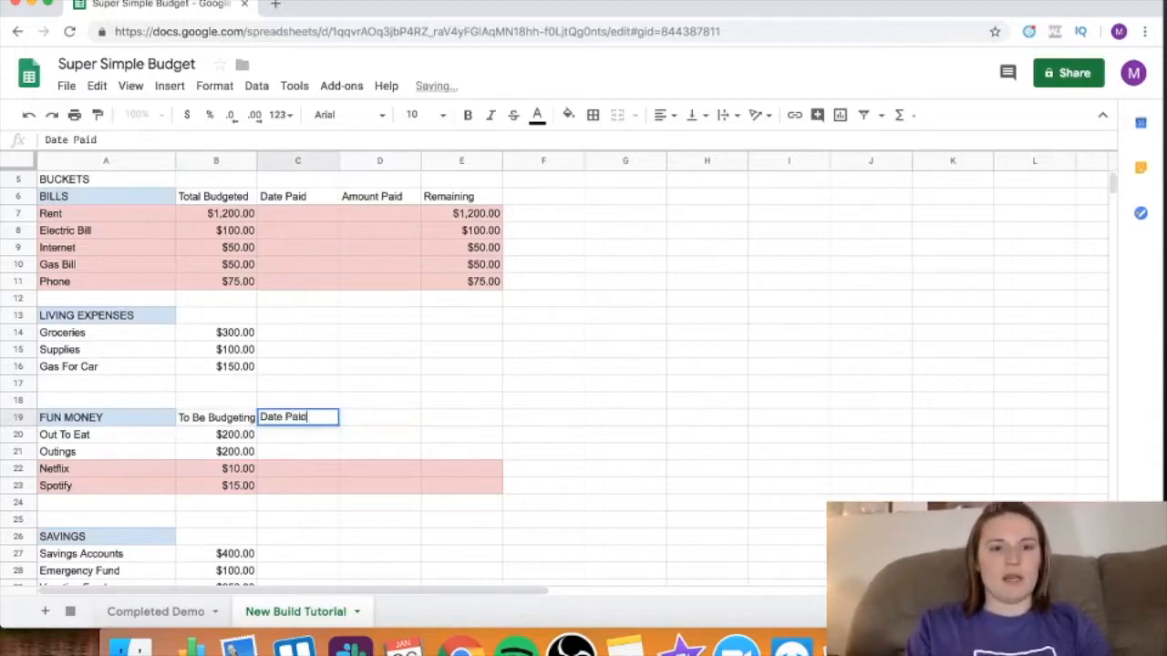
pyautogui.press('Tab')
pyautogui.write('Amount Paid')
pyautogui.press('Tab')
pyautogui.write('Re')
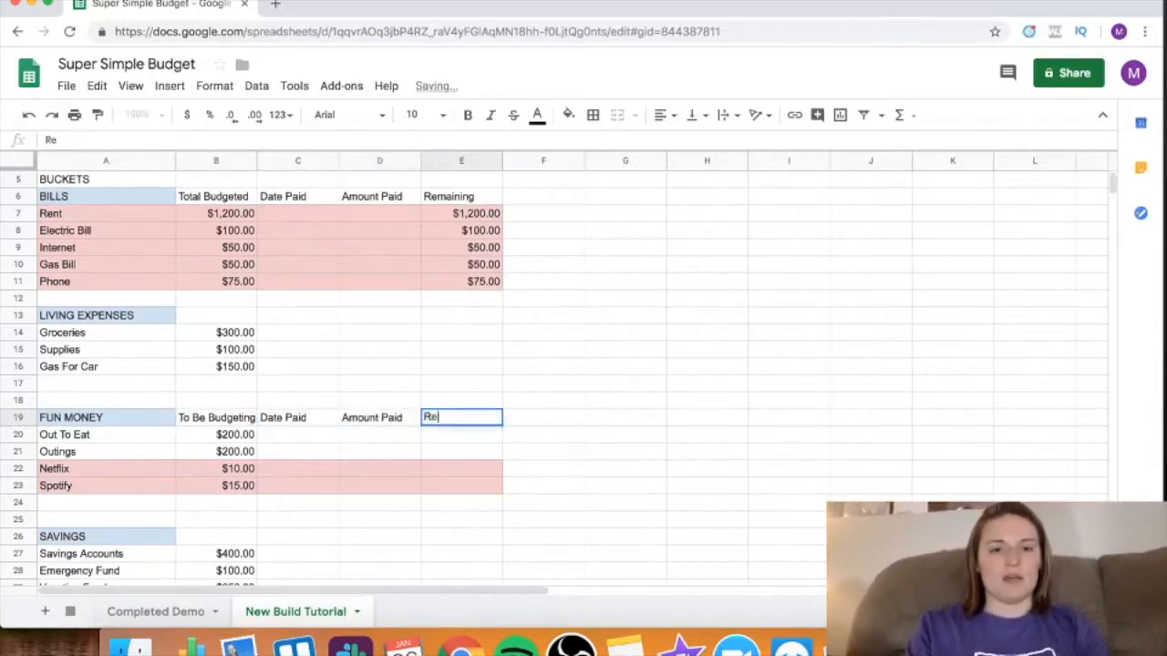
pyautogui.write('maining')
pyautogui.press('Return')
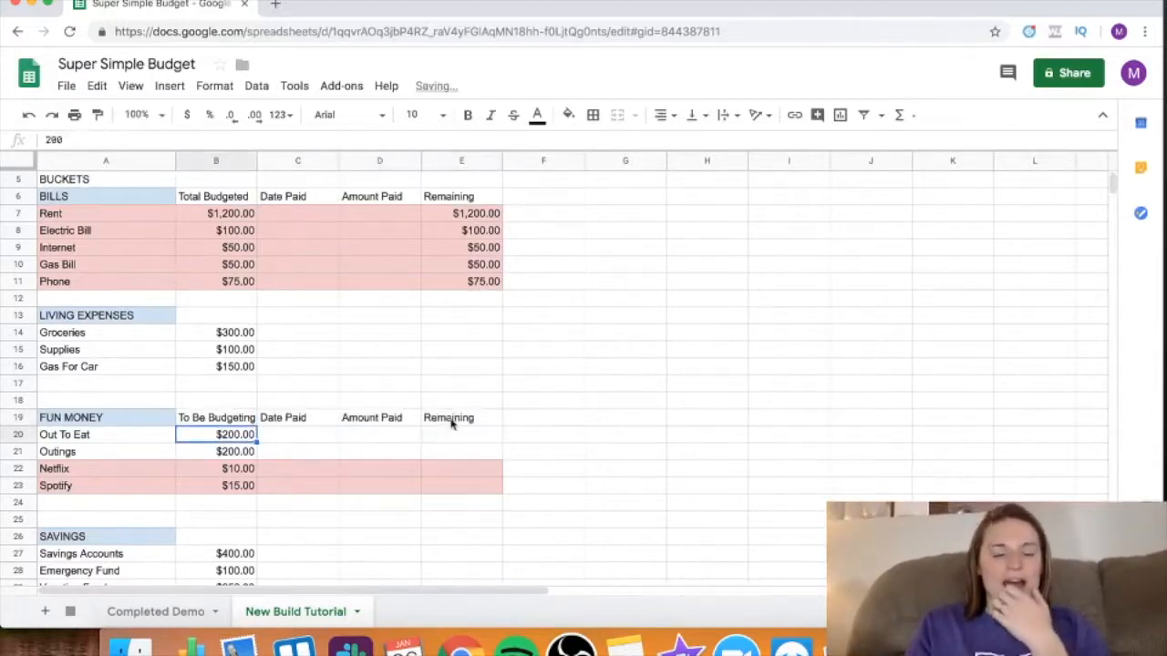
# Step: Fill the FUN MONEY column headers in B19:E19 with the light blue of the category heading
pyautogui.click(455, 420)
pyautogui.keyDown('shift'); pyautogui.click(187, 418); pyautogui.keyUp('shift')
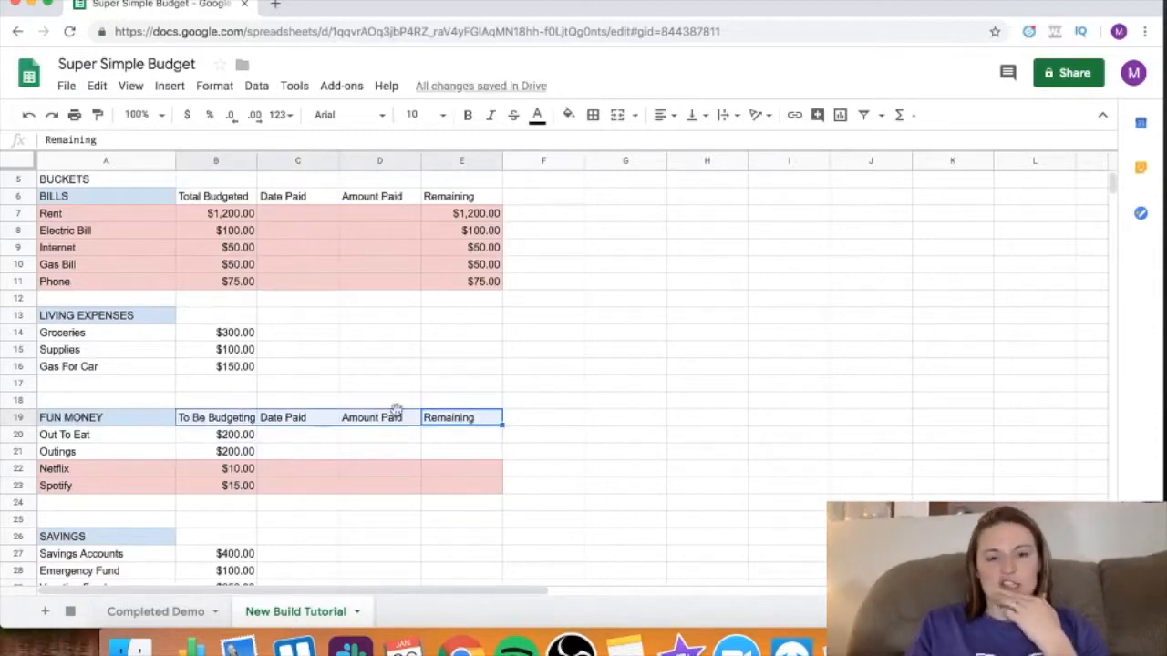
pyautogui.click(568, 115)
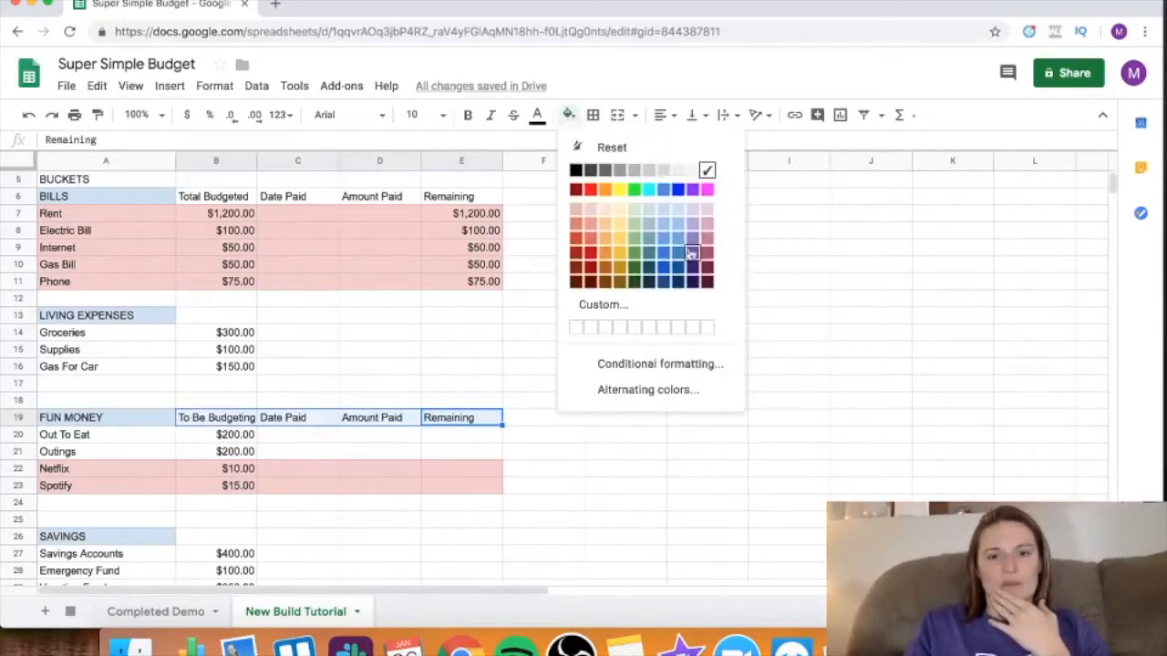
pyautogui.click(678, 211)
pyautogui.click(605, 419)
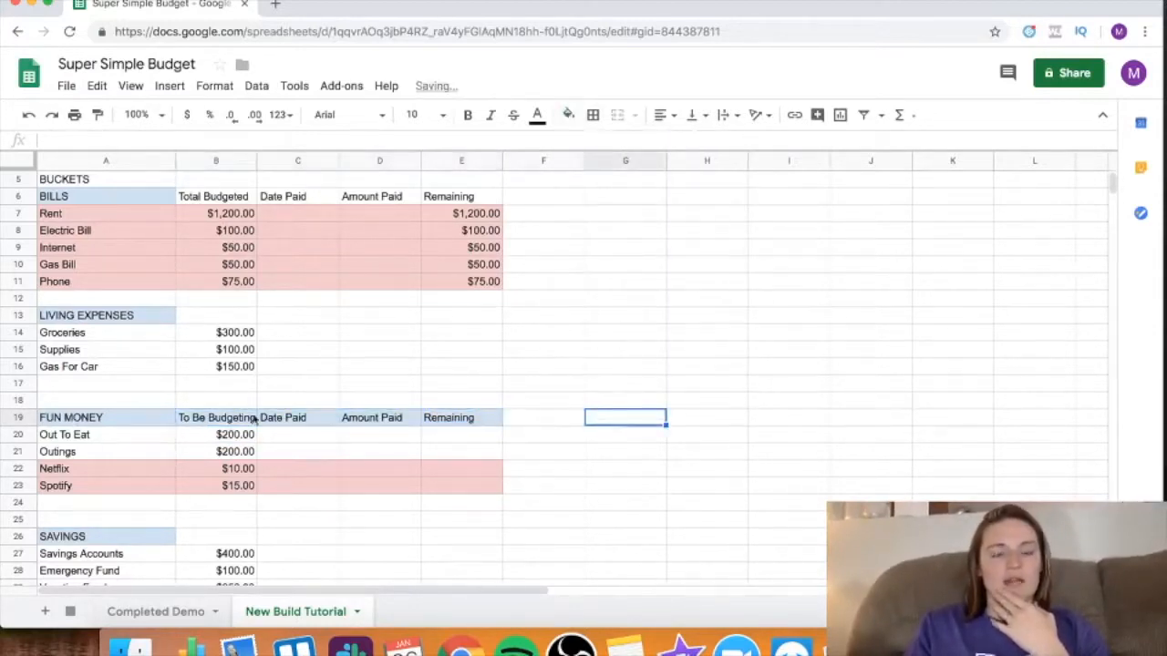
# Step: Extend the light blue heading fill through column E for the BILLS, LIVING EXPENSES and SAVINGS rows
pyautogui.scroll(1, 255, 419)
pyautogui.scroll(-3, 485, 380)
pyautogui.moveTo(460, 453); pyautogui.dragTo(133, 456)
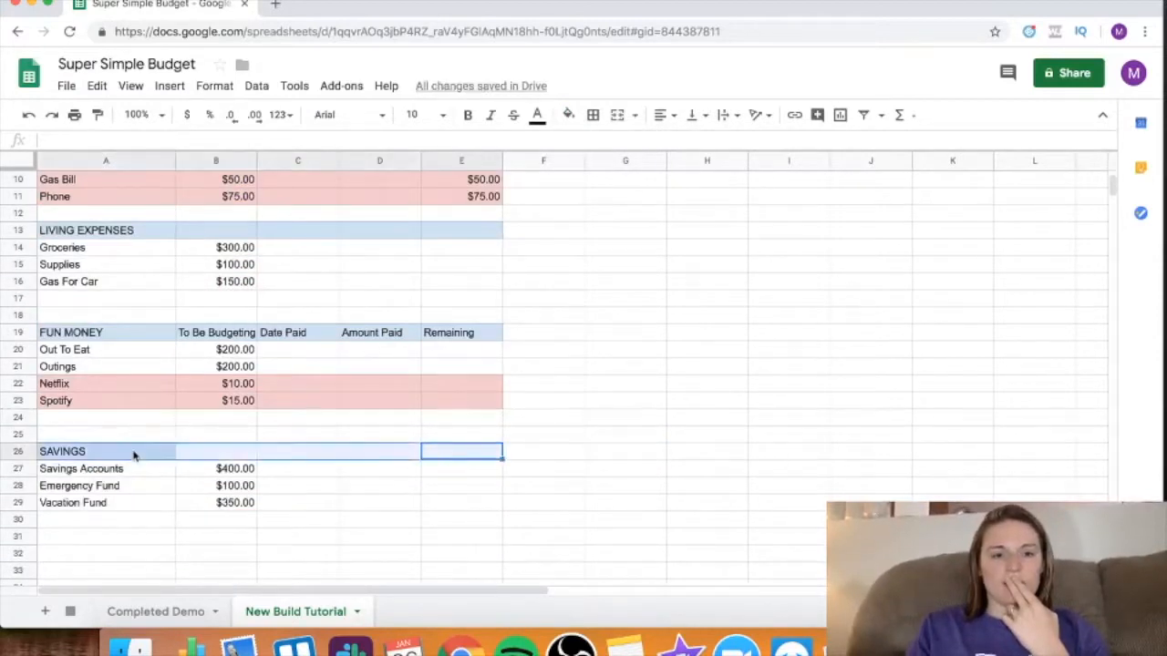
pyautogui.click(568, 114)
pyautogui.click(688, 211)
pyautogui.click(568, 375)
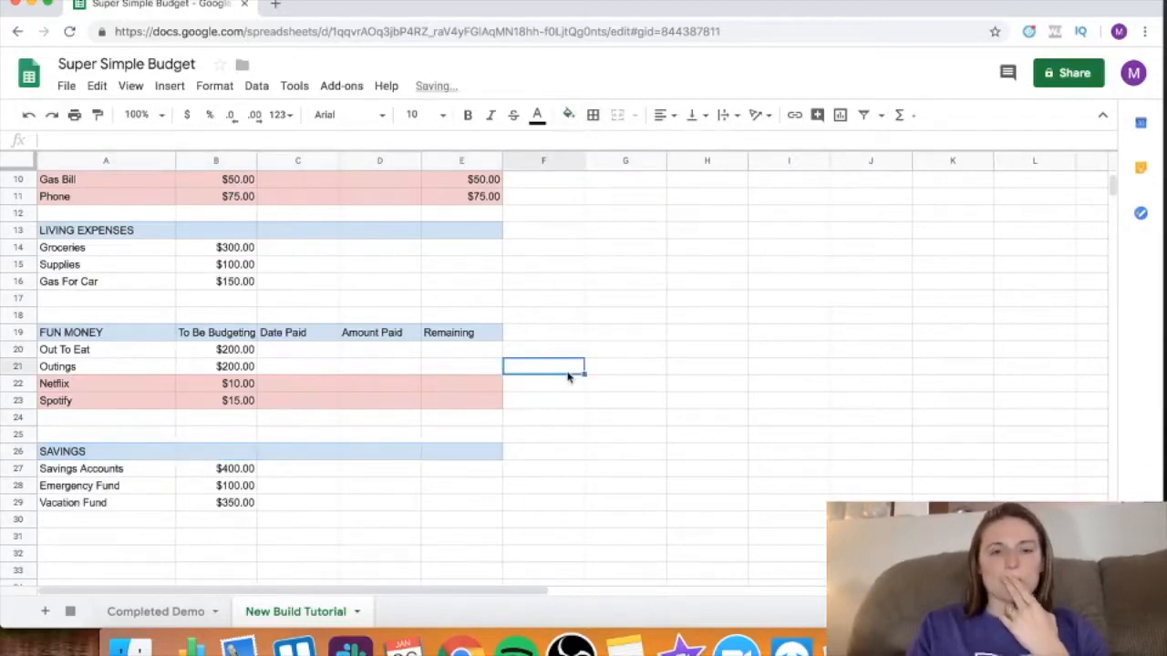
pyautogui.scroll(1, 568, 375)
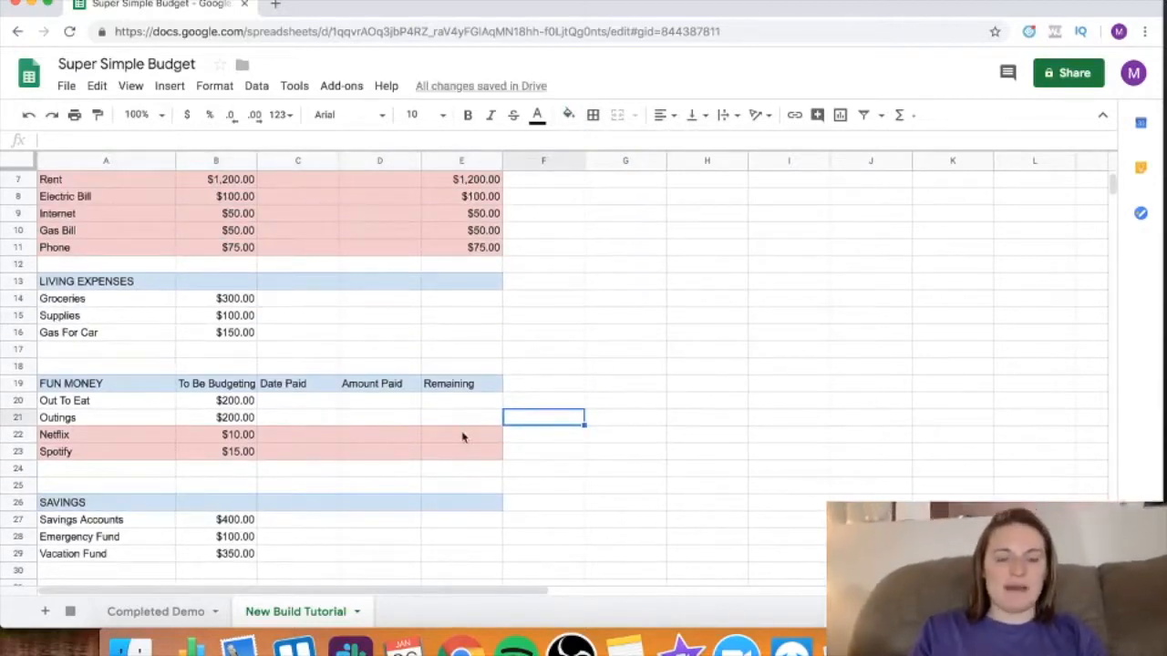
pyautogui.click(462, 436)
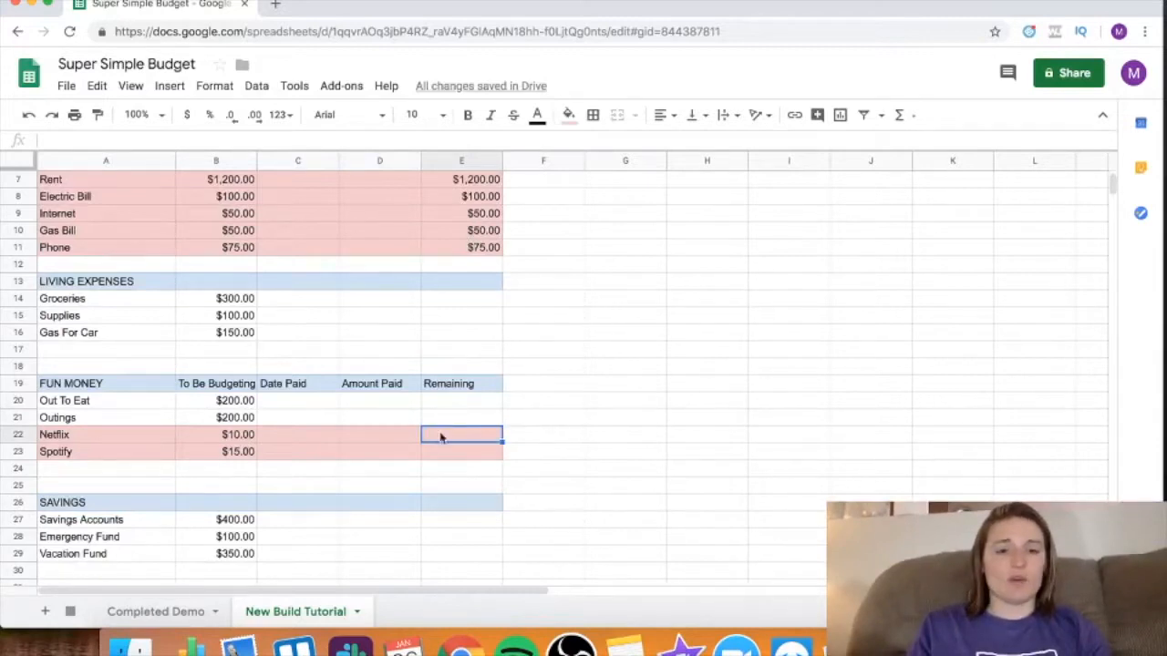
pyautogui.write('=')
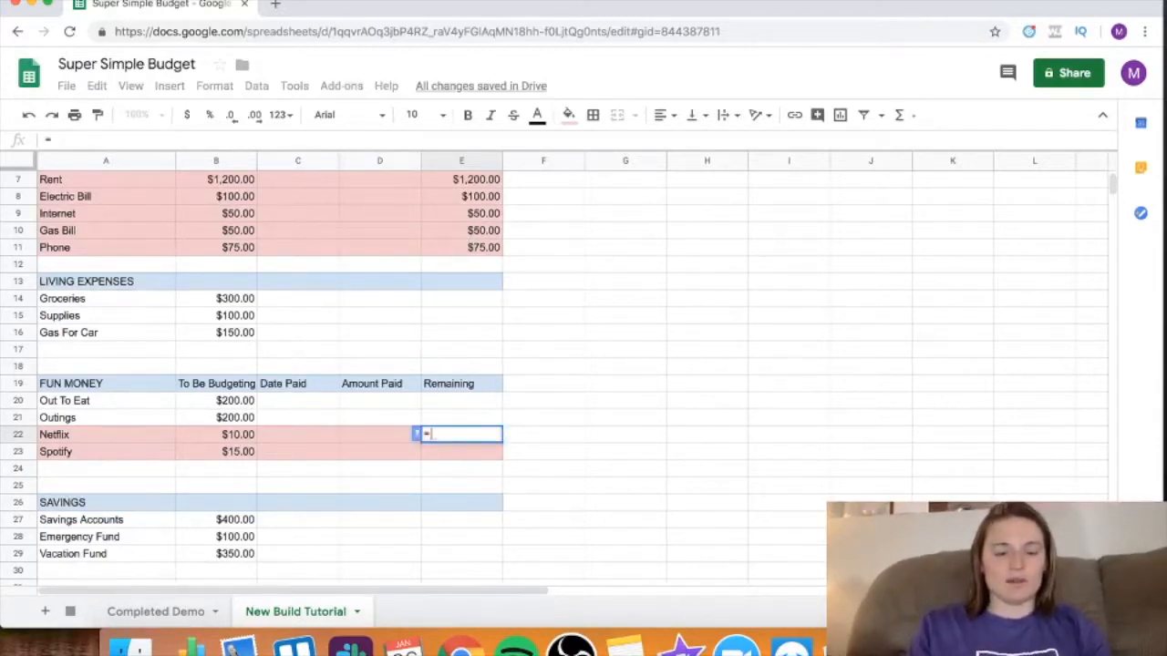
pyautogui.click(227, 438)
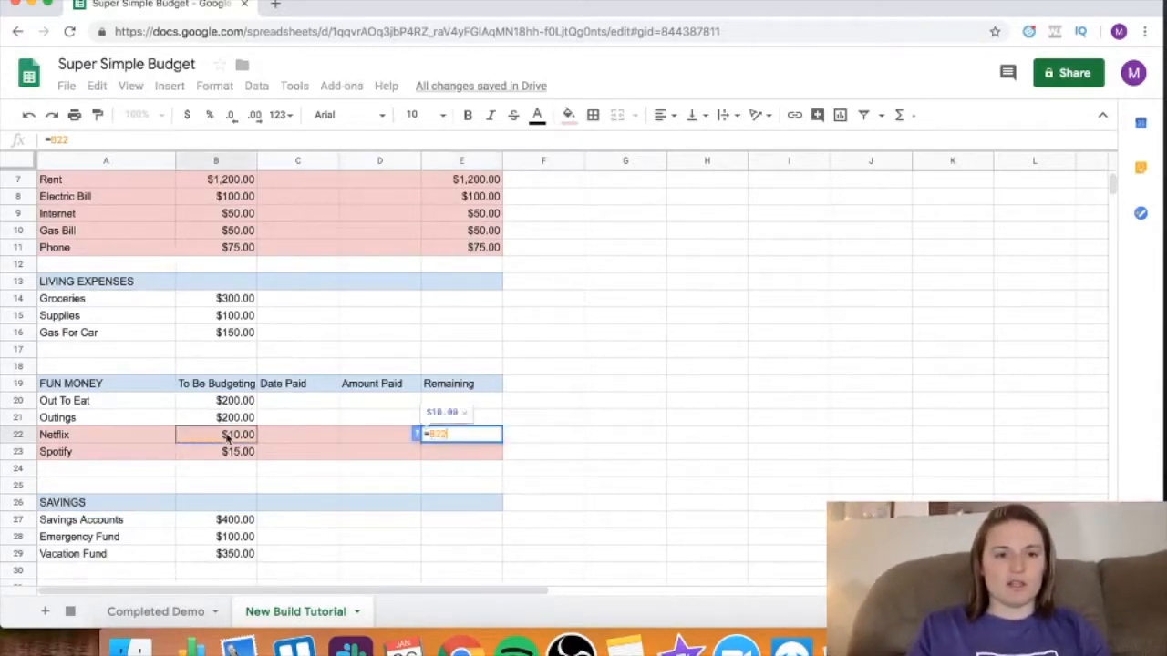
pyautogui.scroll(4, 227, 438)
pyautogui.scroll(-2, 228, 438)
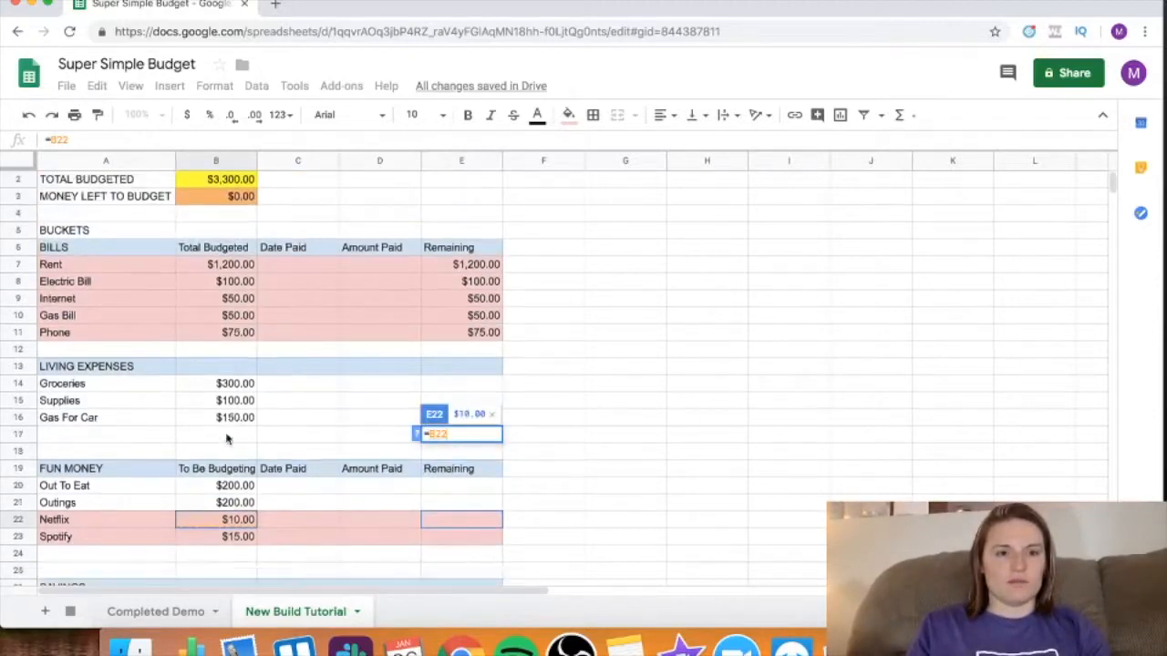
pyautogui.click(227, 437)
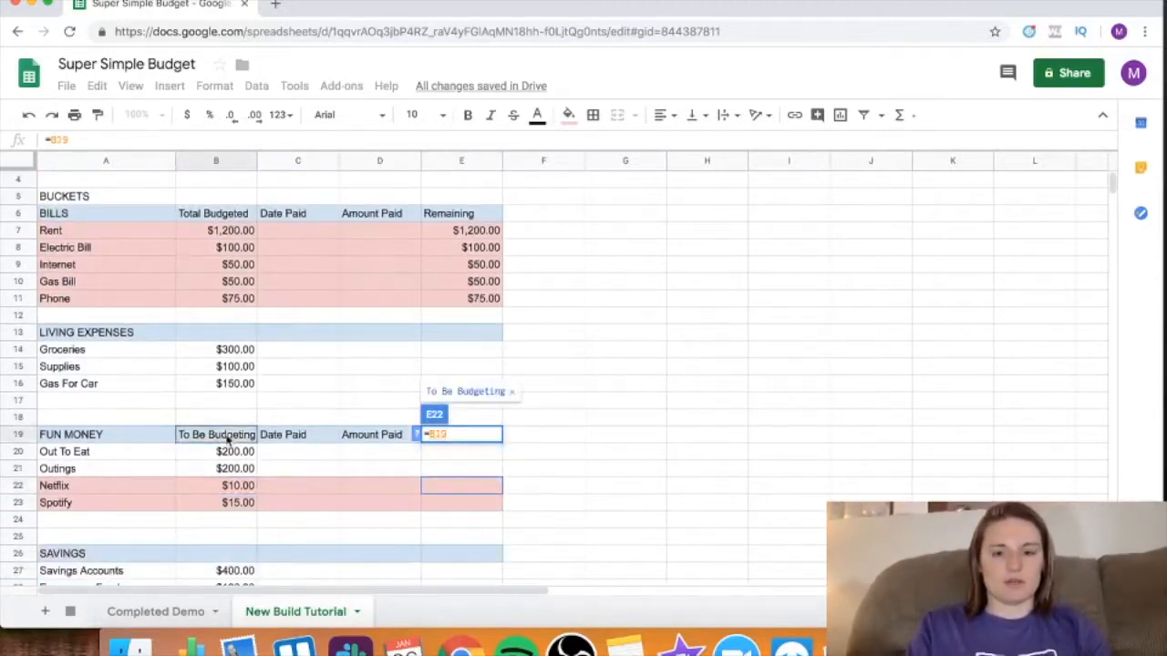
pyautogui.press('Escape')
# Step: Change the FUN MONEY header in B19 to Total Budgeted
pyautogui.click(216, 441)
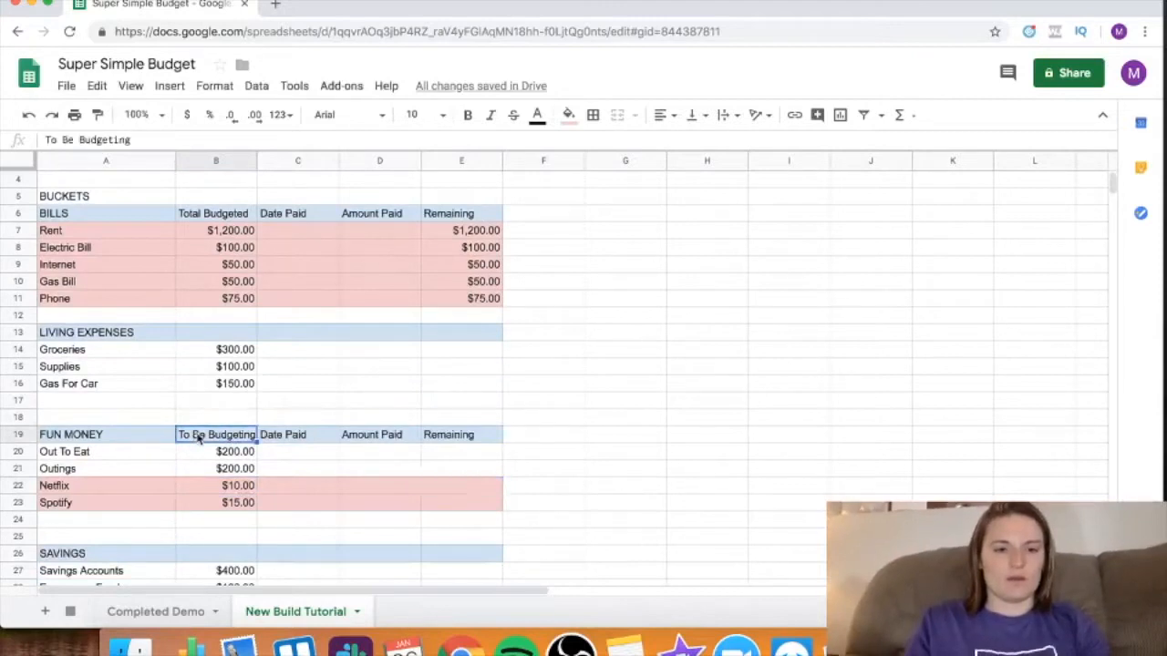
pyautogui.write('Total Budgeted')
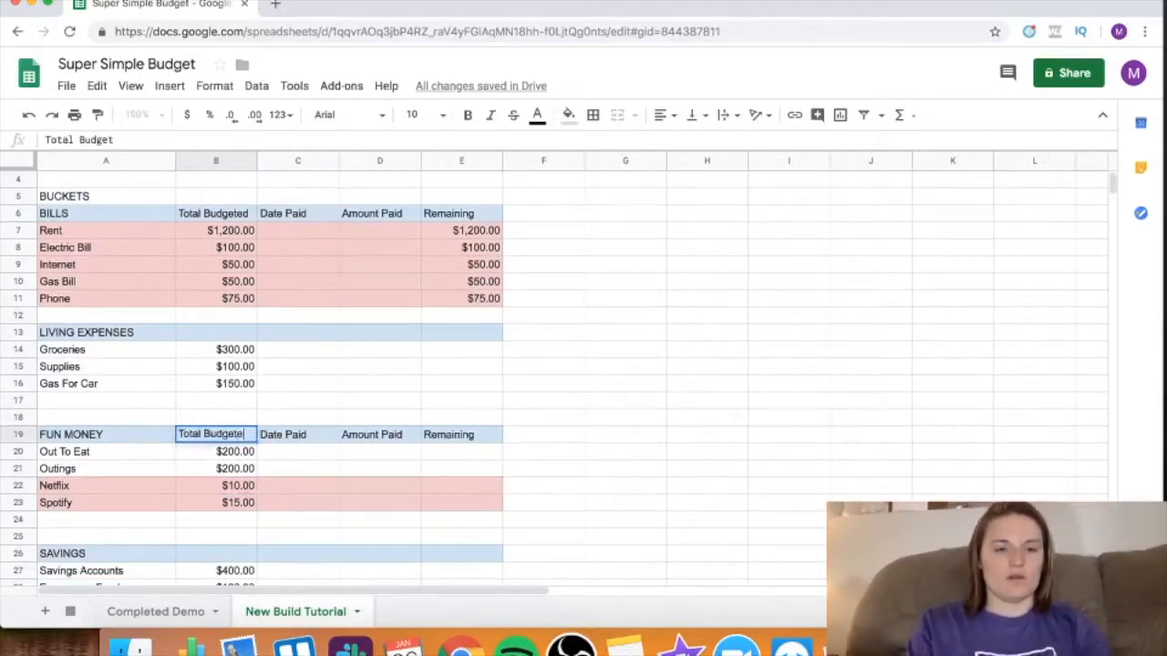
pyautogui.press('Return')
# Step: Calculate the Remaining amounts for Netflix and Spotify (E22:E23) as Total Budgeted minus Amount Paid, starting with =B22-D22
pyautogui.click(456, 485)
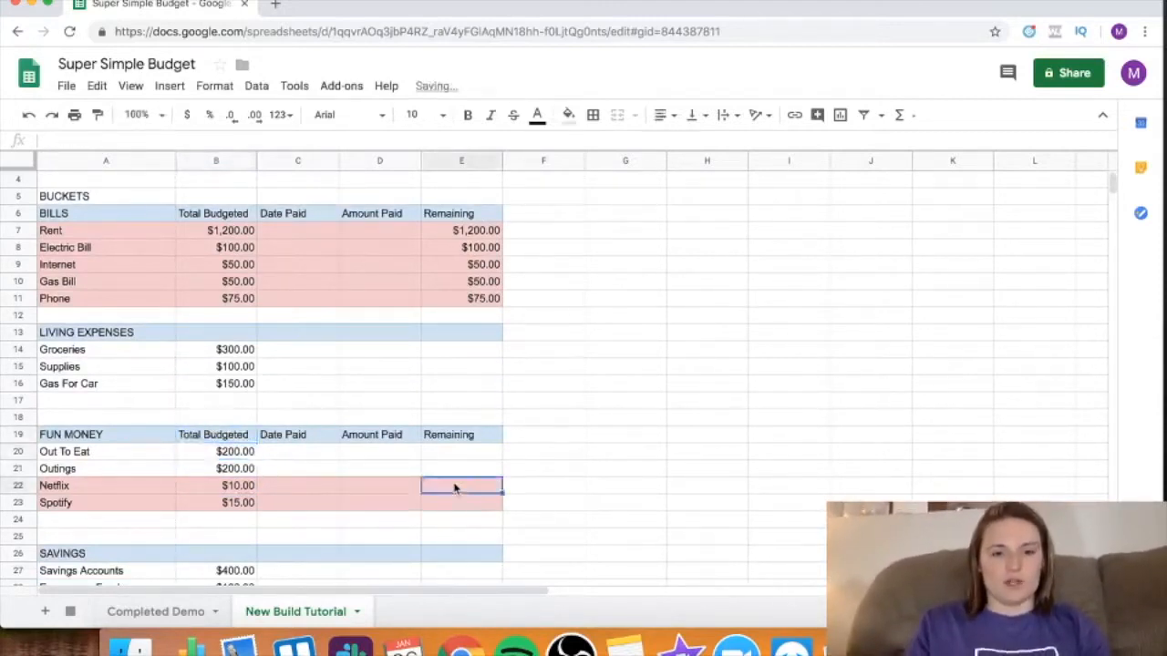
pyautogui.write('=')
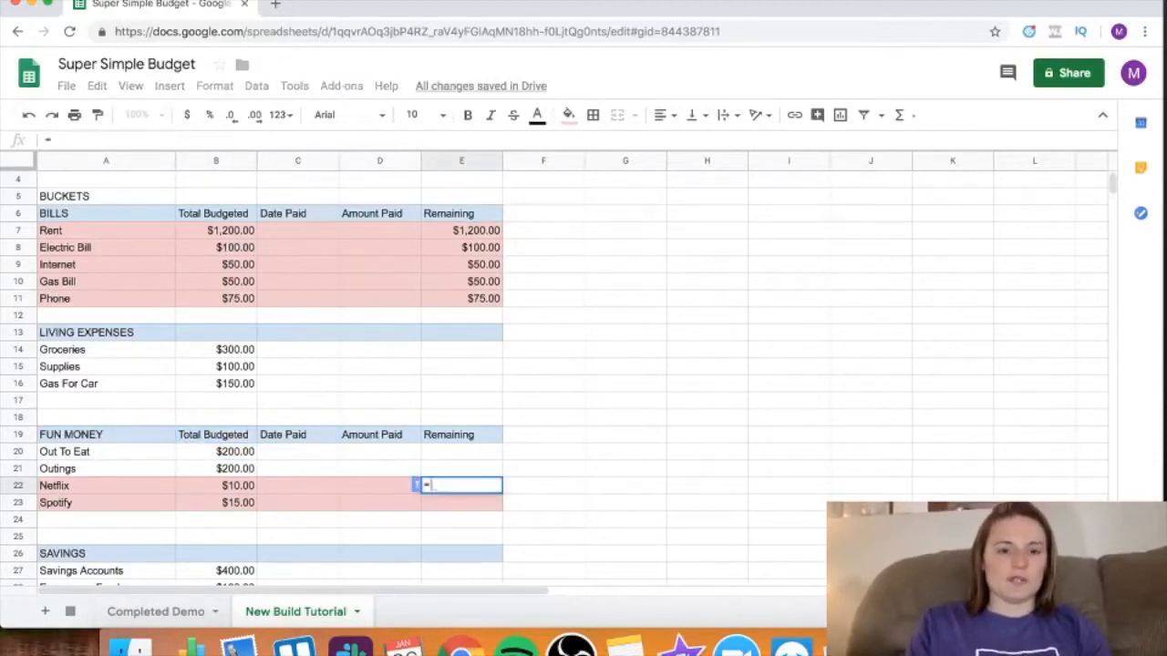
pyautogui.click(235, 488)
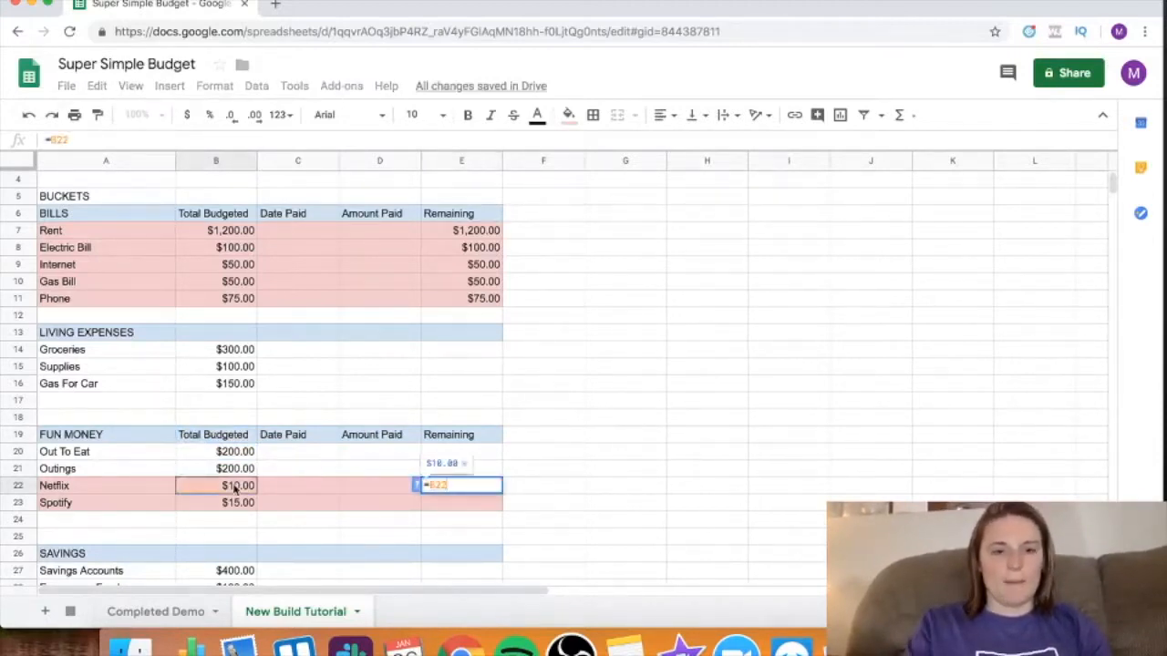
pyautogui.write('-')
pyautogui.click(363, 490)
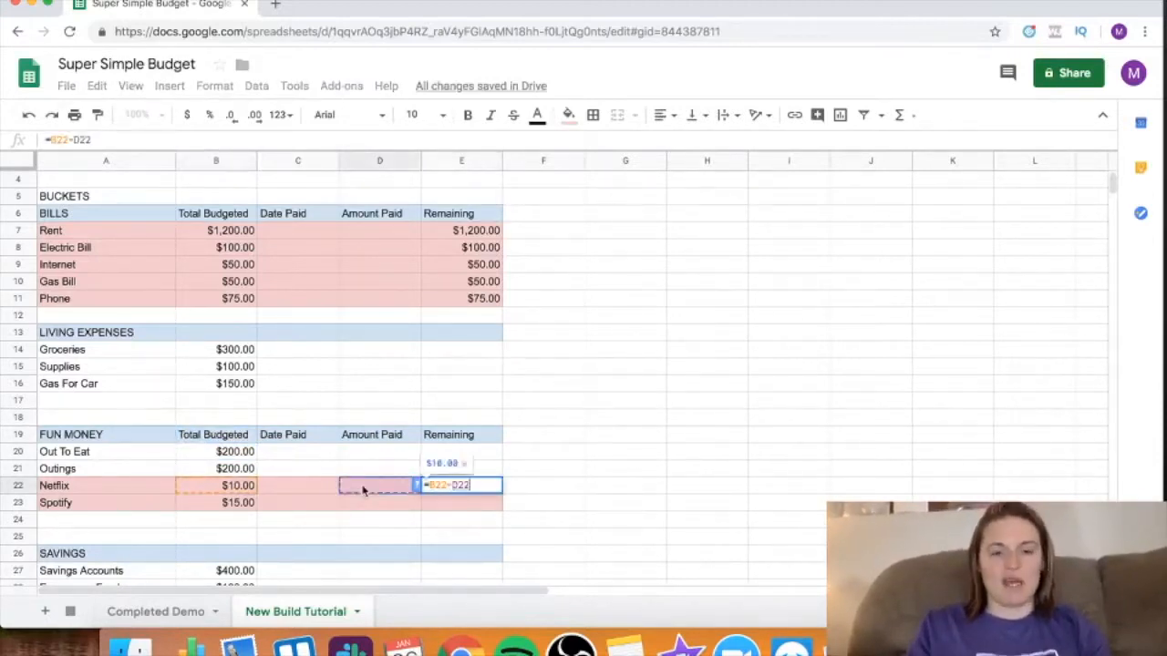
pyautogui.press('Return')
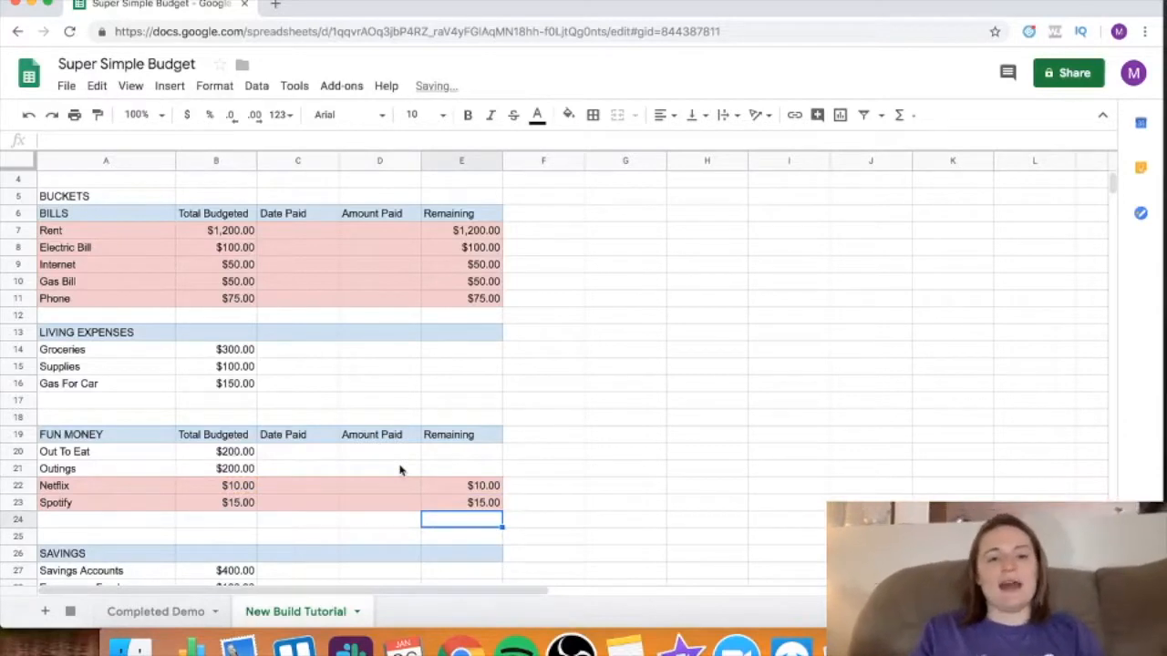
# Step: Record Rent's payment in row 7 with 1/2/19 as the Date Paid and 1200 as the Amount Paid
pyautogui.scroll(2, 412, 278)
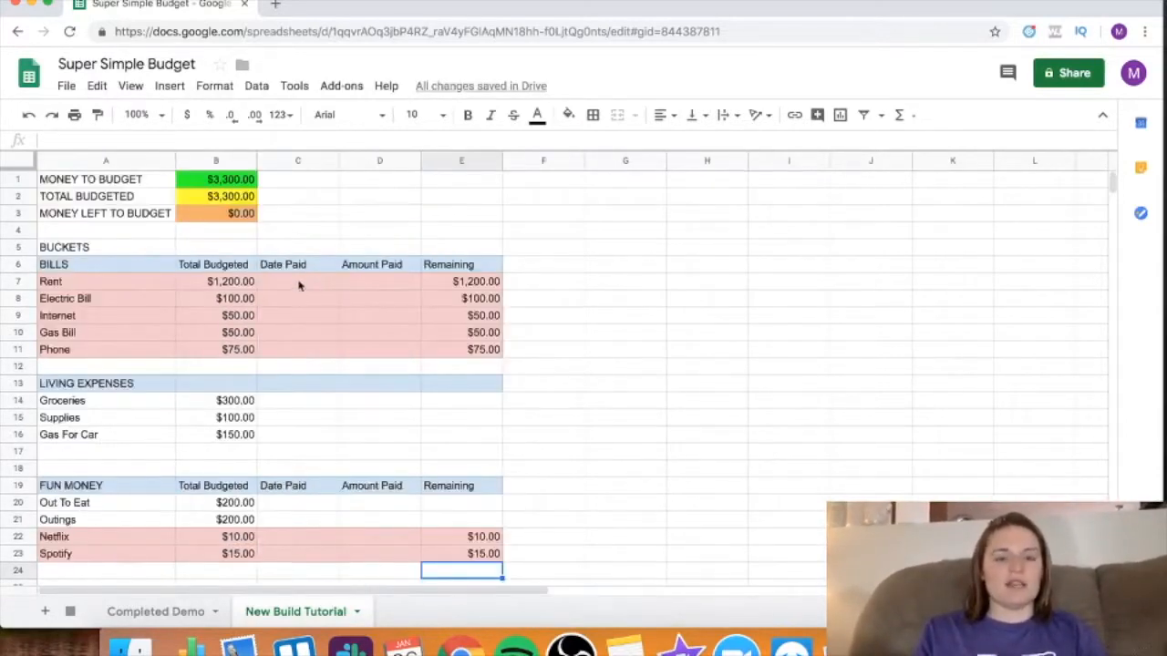
pyautogui.click(300, 283)
pyautogui.write('1/2/19')
pyautogui.press('Return')
pyautogui.click(369, 283)
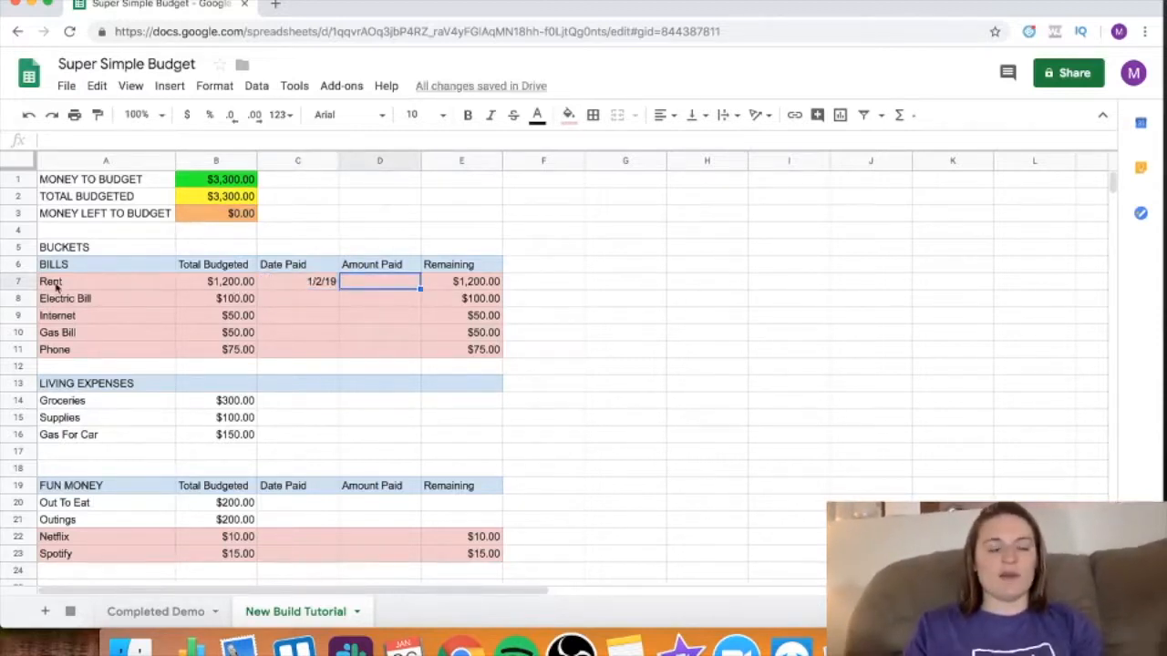
pyautogui.click(101, 288)
pyautogui.click(233, 284)
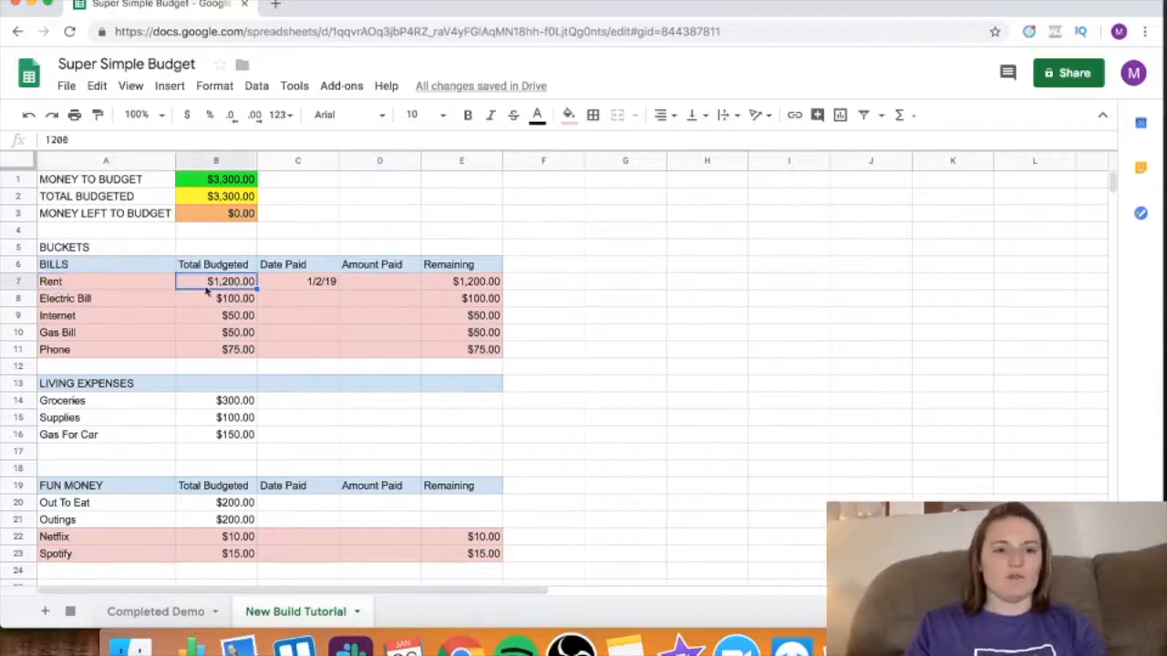
pyautogui.click(395, 278)
pyautogui.write('1')
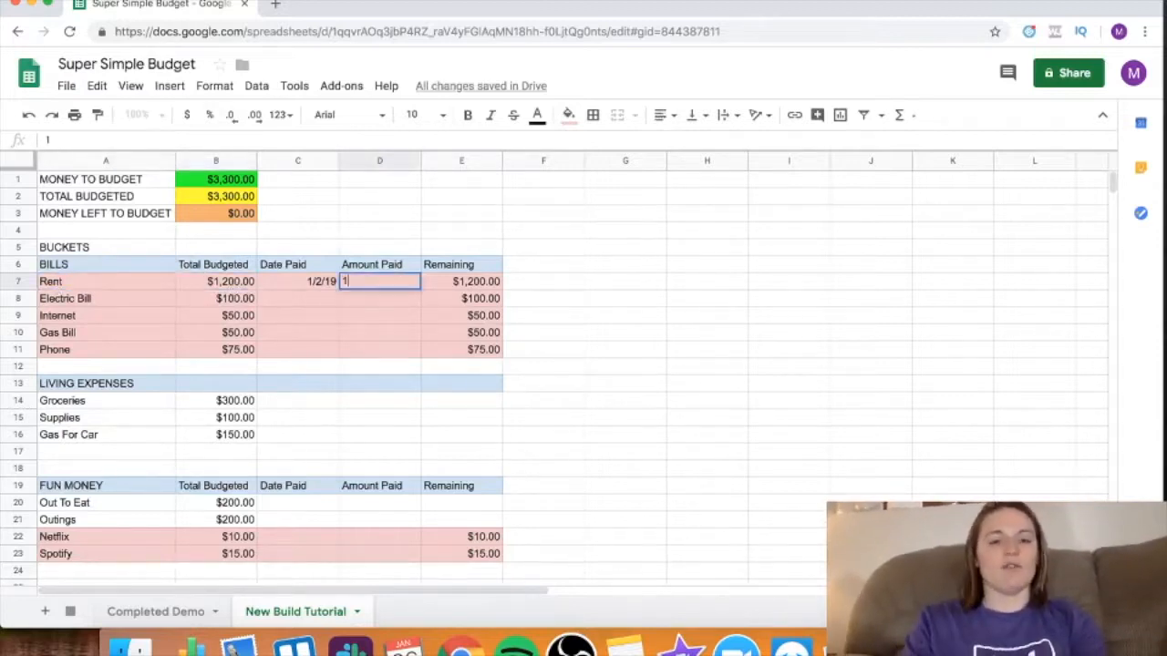
pyautogui.write('200')
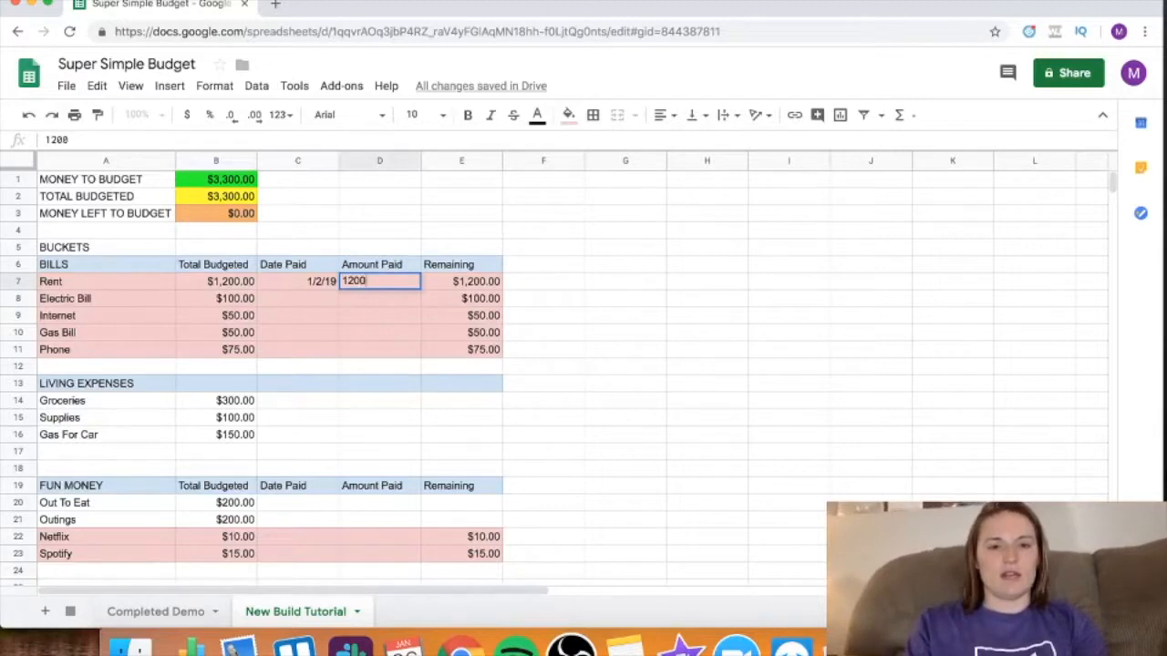
pyautogui.press('Return')
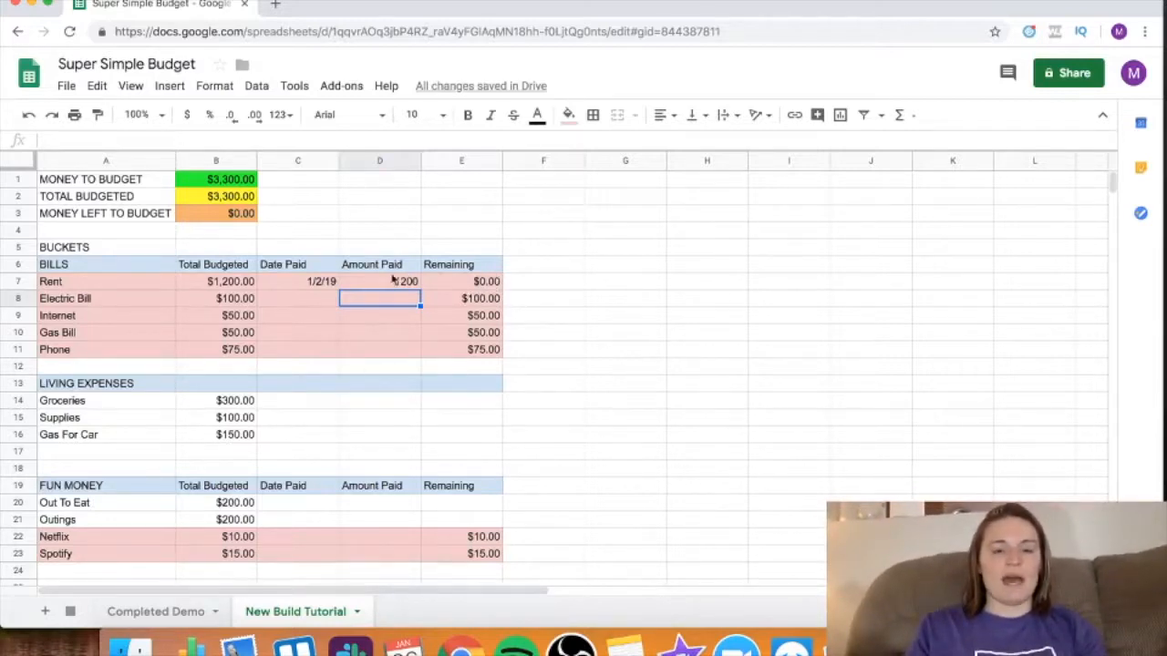
# Step: Format the whole Amount Paid column (D) as currency
pyautogui.scroll(-3, 386, 389)
pyautogui.scroll(3, 387, 387)
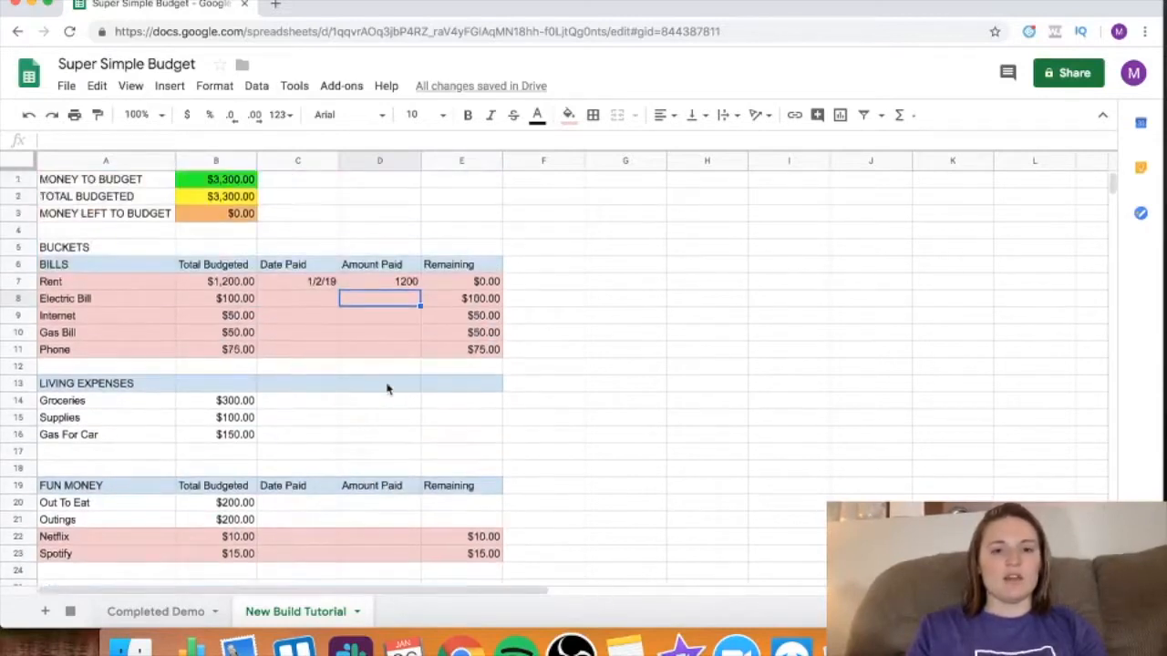
pyautogui.click(377, 162)
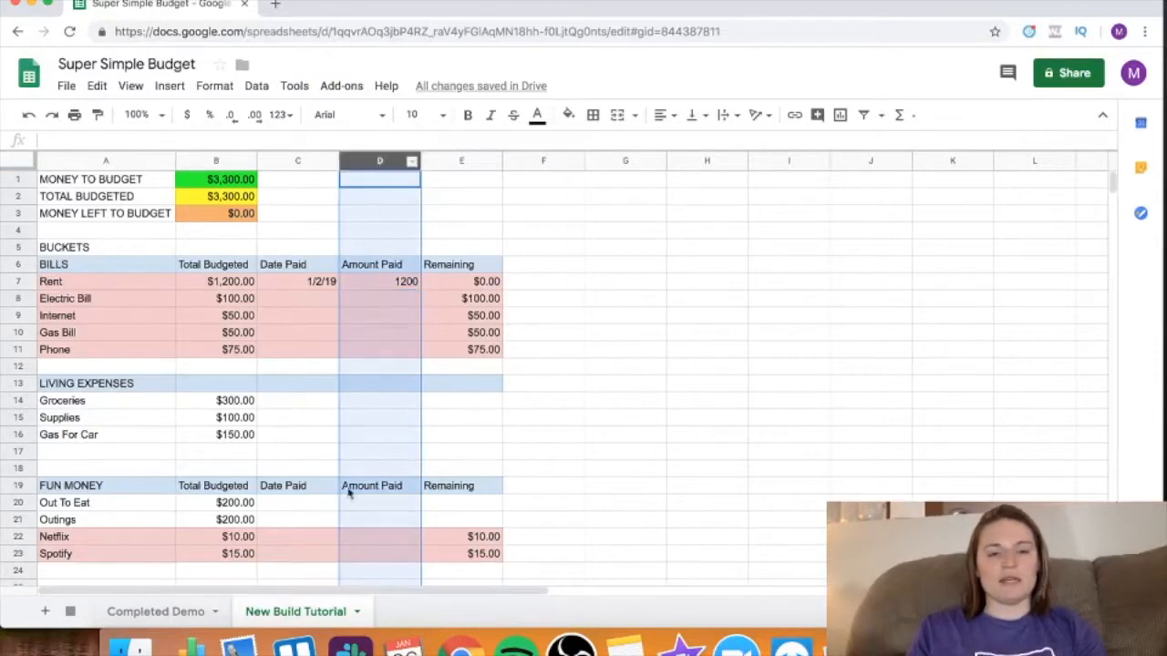
pyautogui.click(187, 115)
pyautogui.click(610, 334)
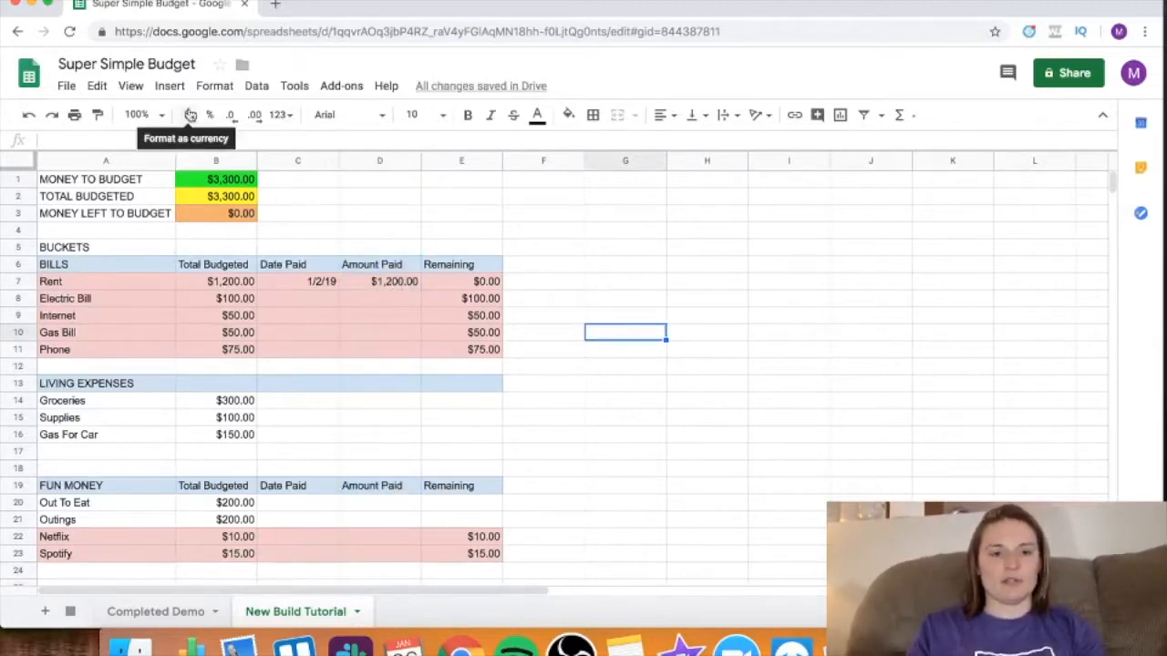
pyautogui.click(546, 421)
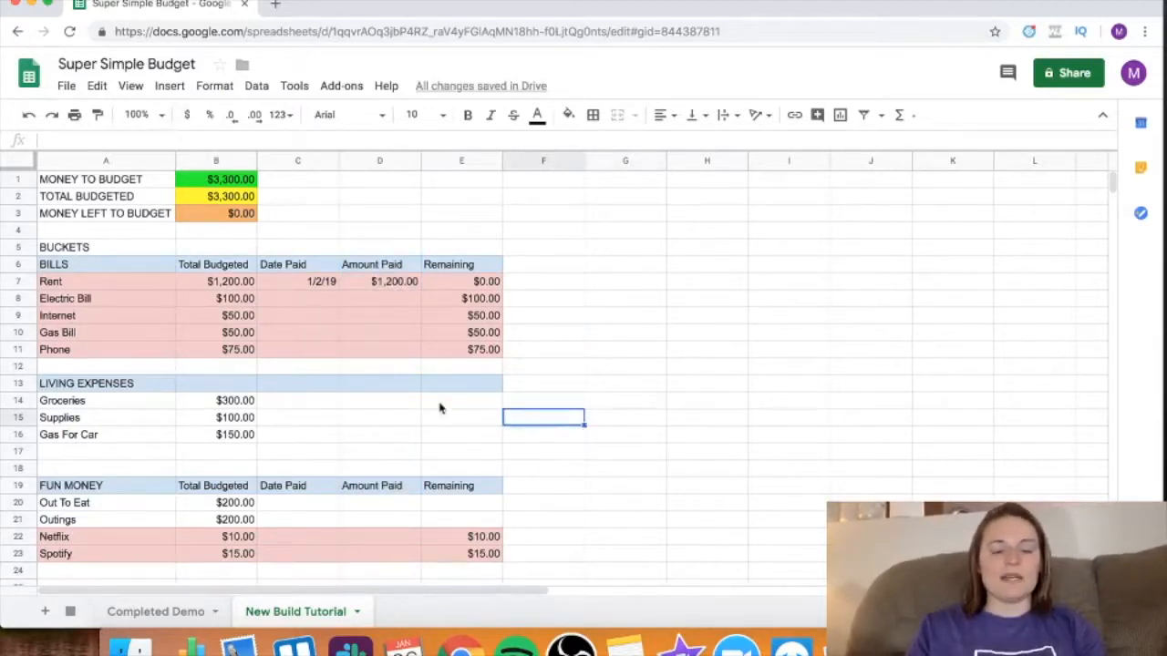
pyautogui.scroll(-1, 440, 409)
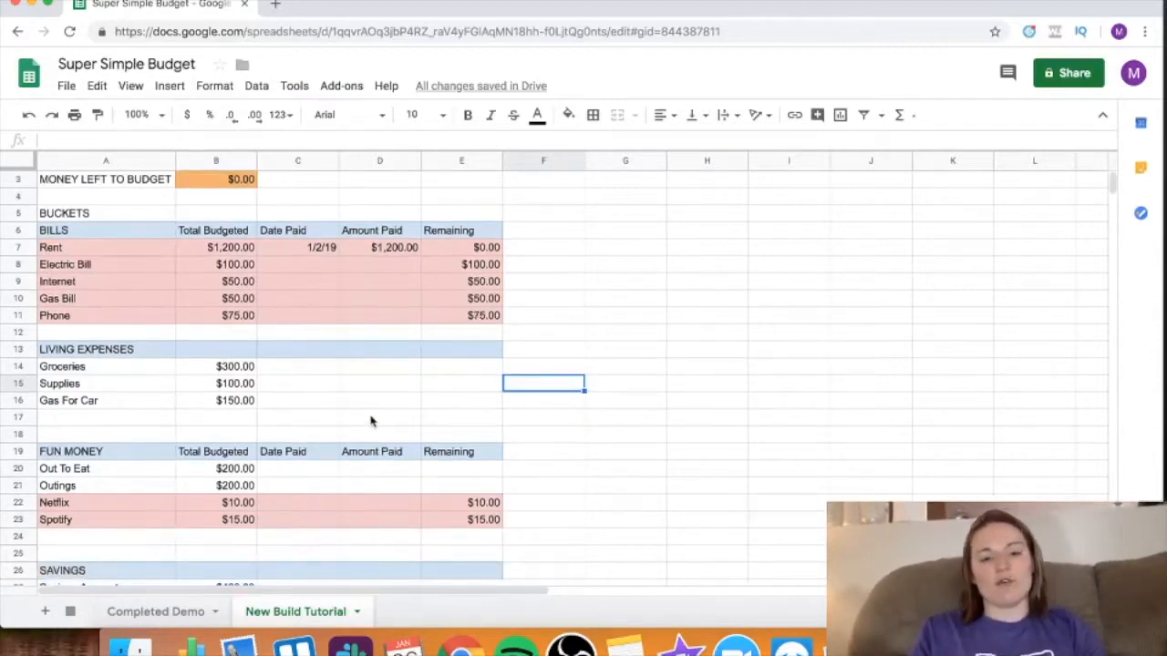
pyautogui.click(286, 266)
pyautogui.click(165, 271)
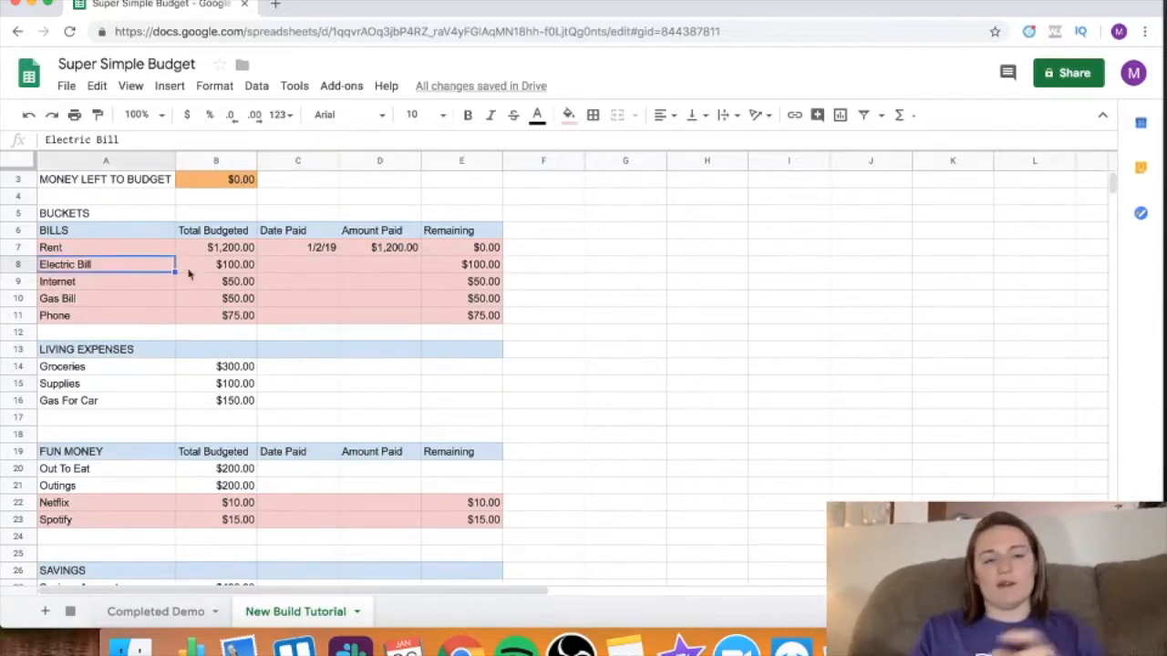
# Step: Record the Electric Bill payment in row 8 with 1/2/19 as the Date Paid and 98.34 as the Amount Paid
pyautogui.click(286, 265)
pyautogui.write('1/2/19')
pyautogui.press('Tab')
pyautogui.write('98.34')
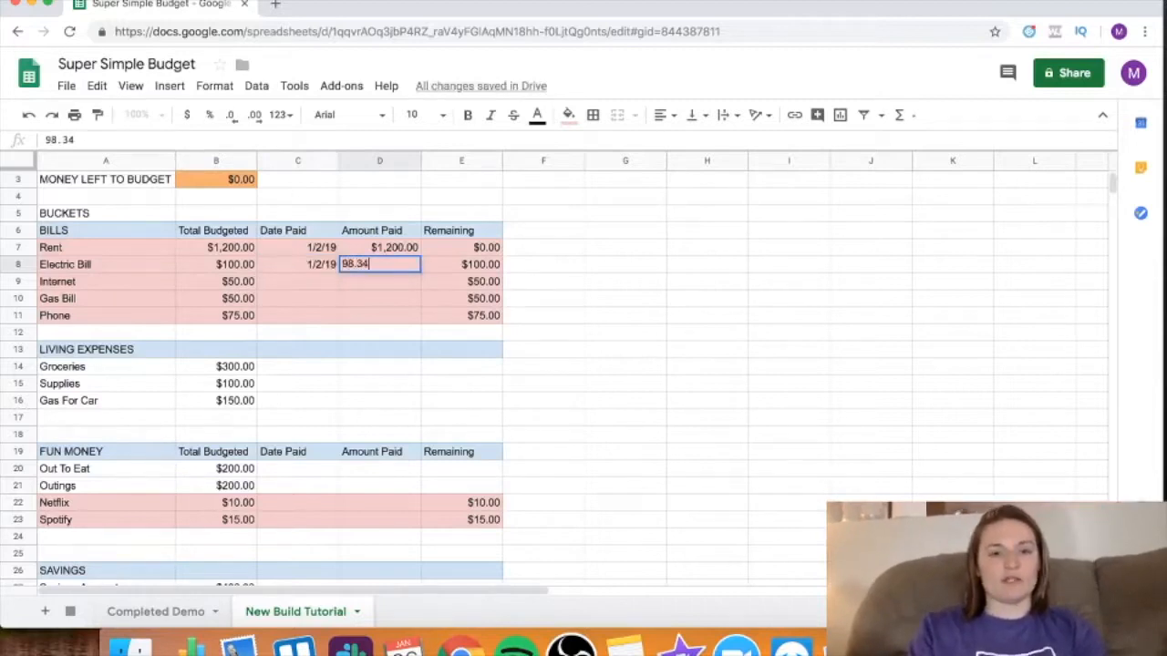
pyautogui.click(267, 281)
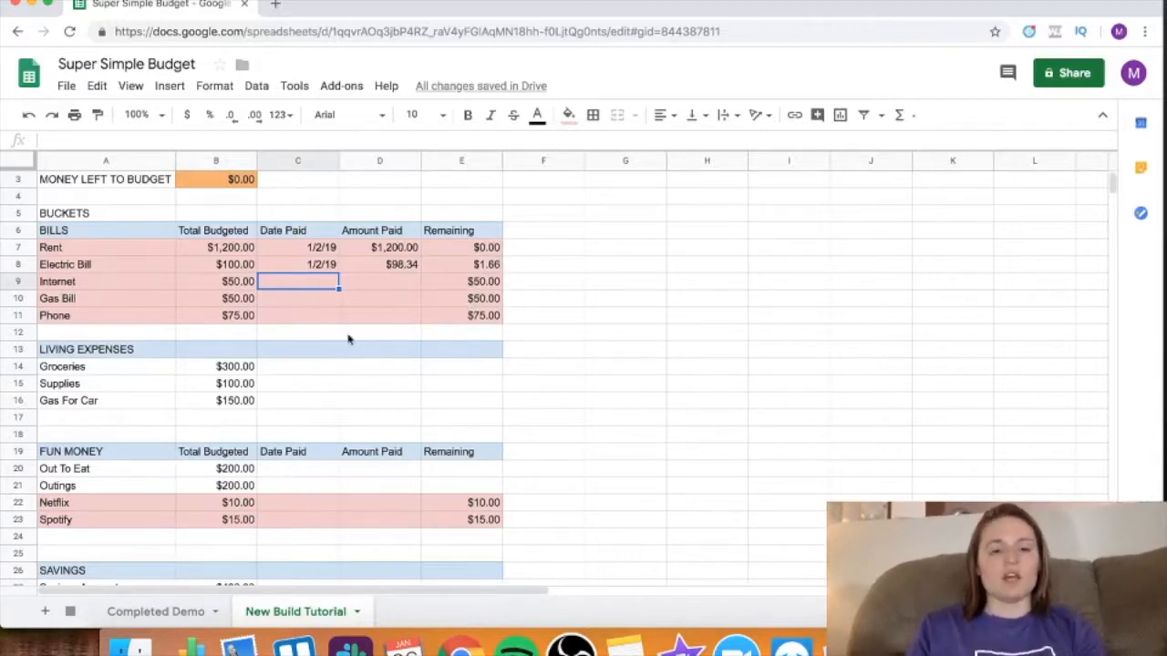
# Step: Review the Groceries and Supplies tracking tables on the Completed Demo sheet, and return to the New Build Tutorial sheet
pyautogui.scroll(-1, 337, 326)
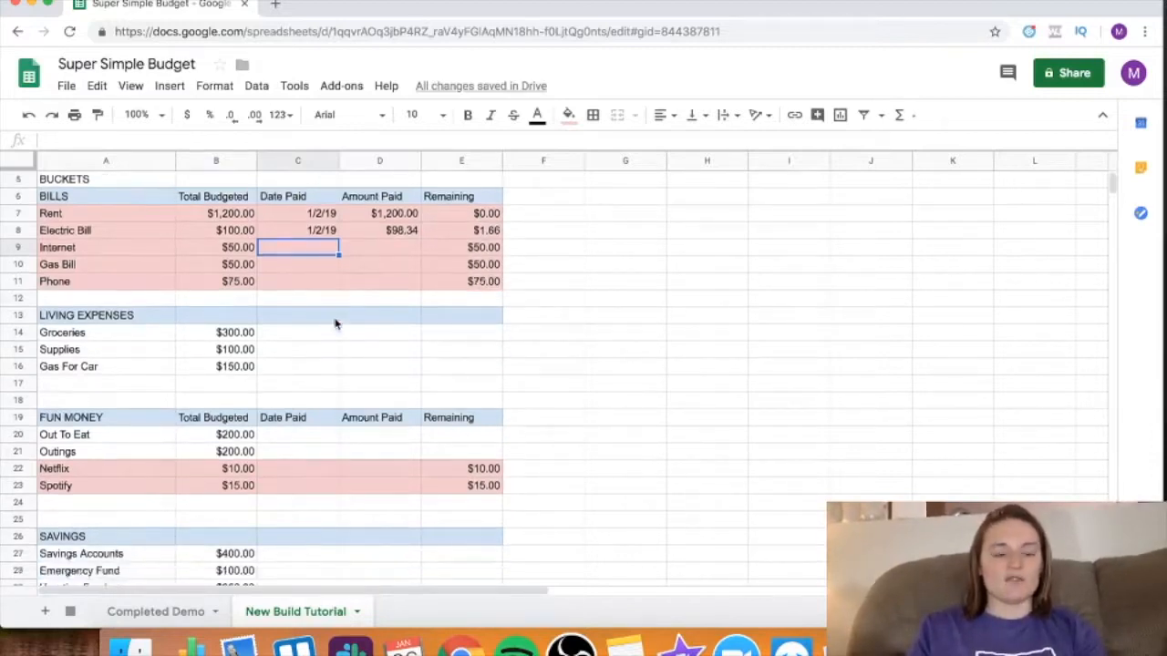
pyautogui.click(175, 612)
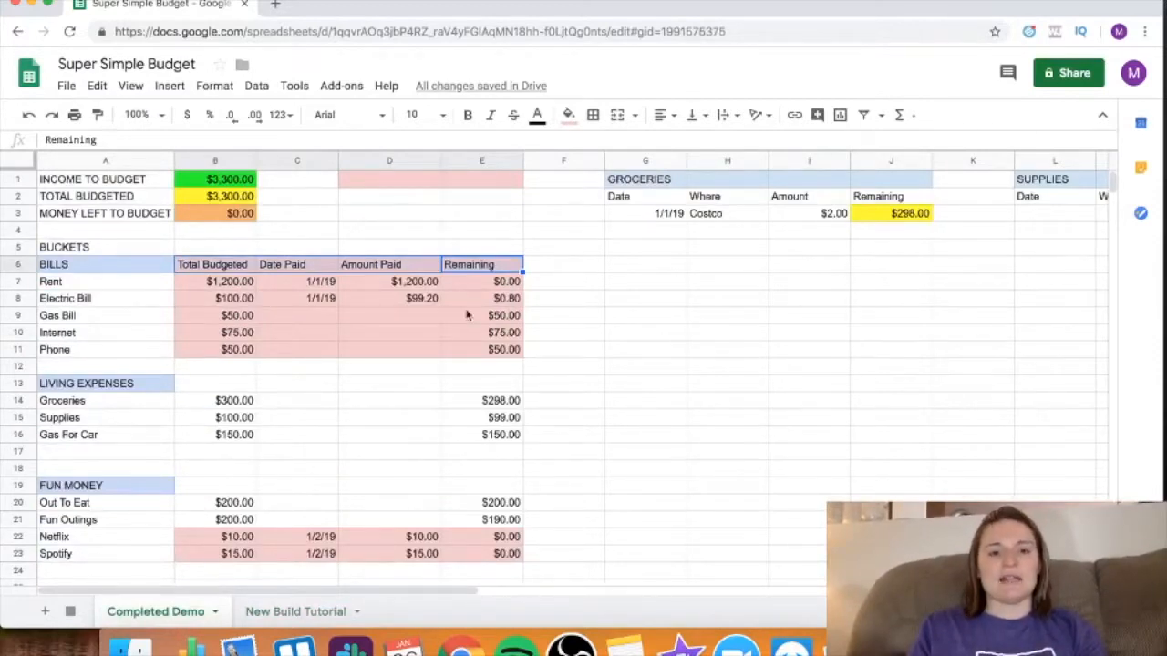
pyautogui.hscroll(2, 466, 314)
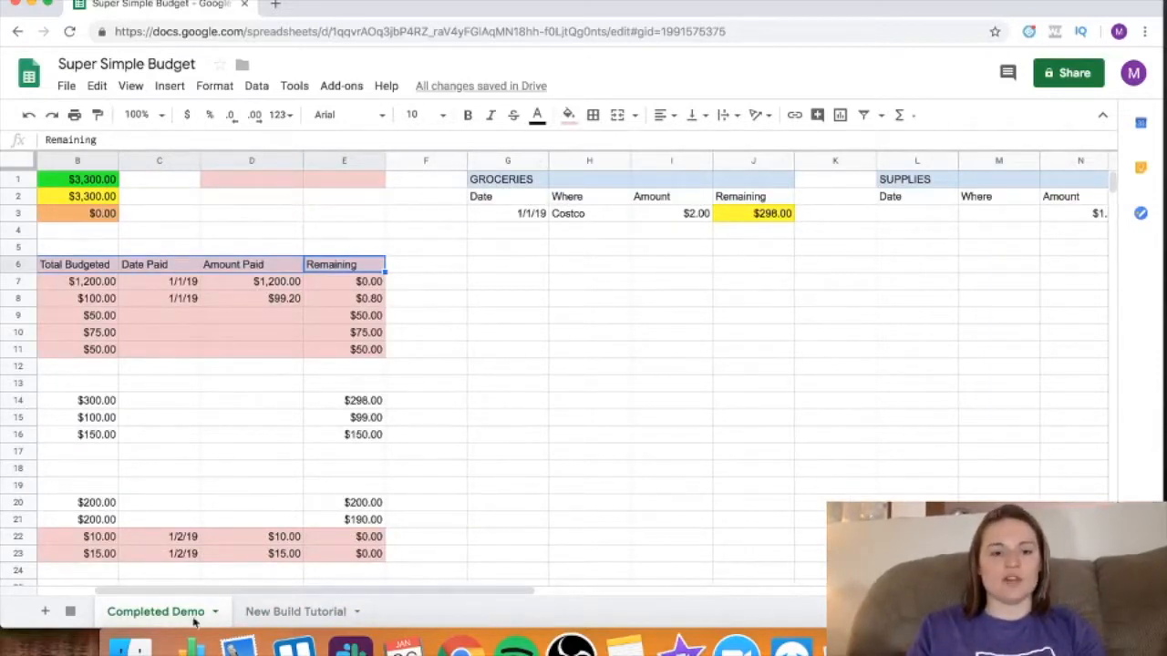
pyautogui.click(275, 622)
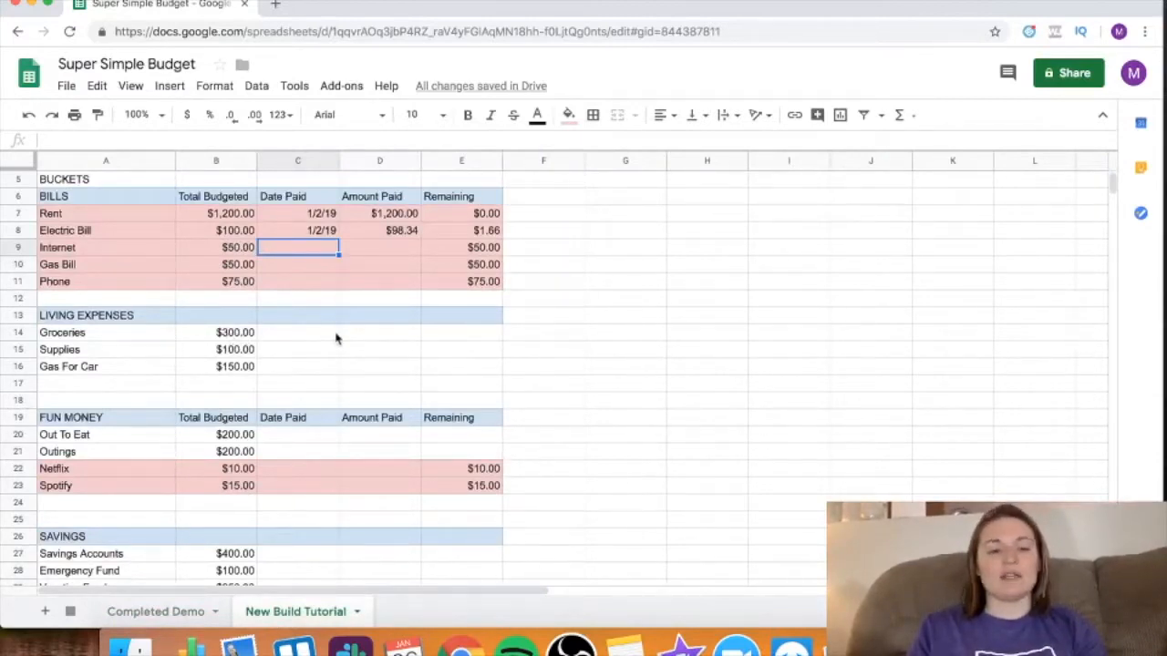
pyautogui.click(281, 334)
pyautogui.click(372, 337)
pyautogui.click(445, 339)
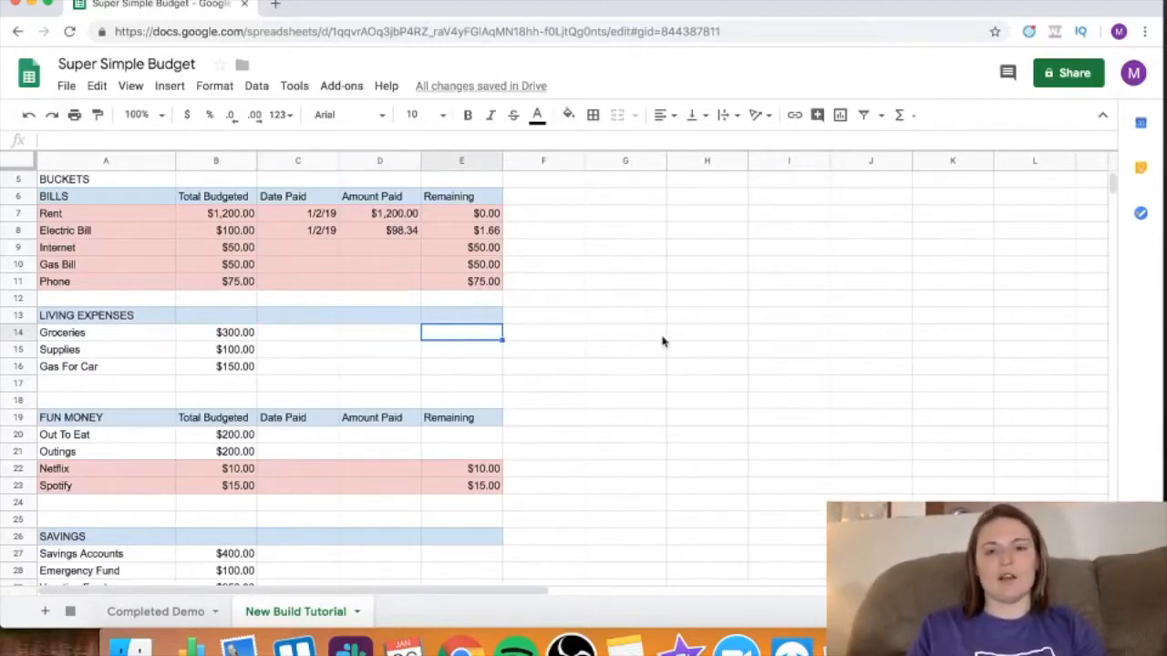
pyautogui.scroll(1, 662, 342)
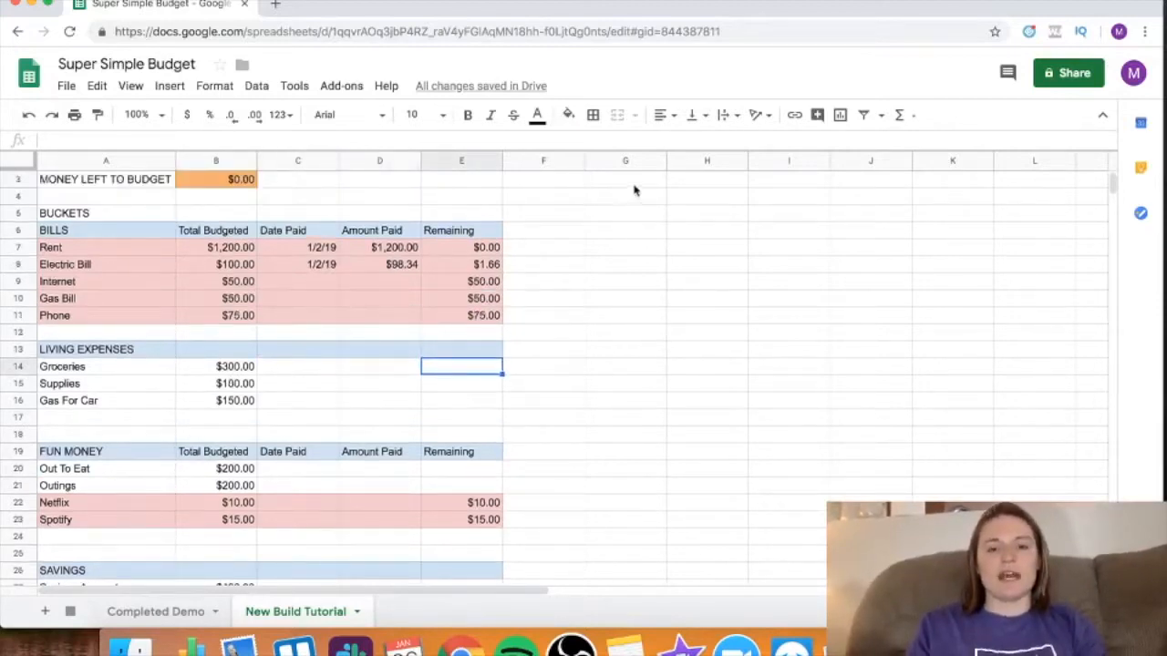
pyautogui.moveTo(628, 183); pyautogui.dragTo(891, 177)
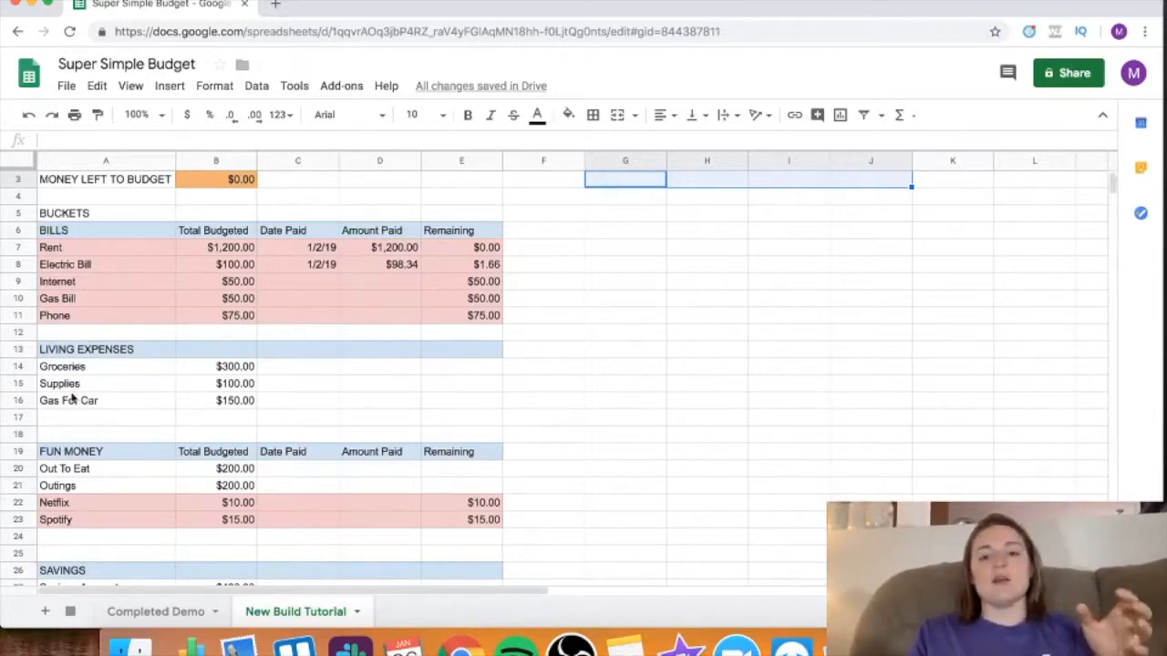
pyautogui.scroll(-3, 72, 398)
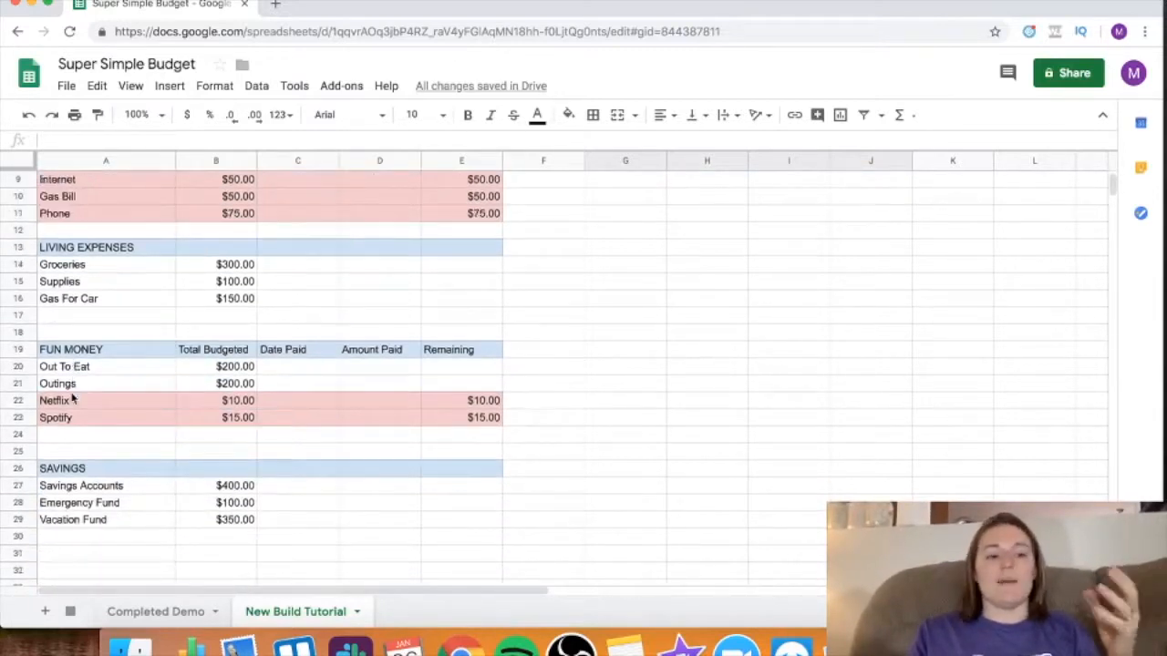
pyautogui.scroll(4, 663, 293)
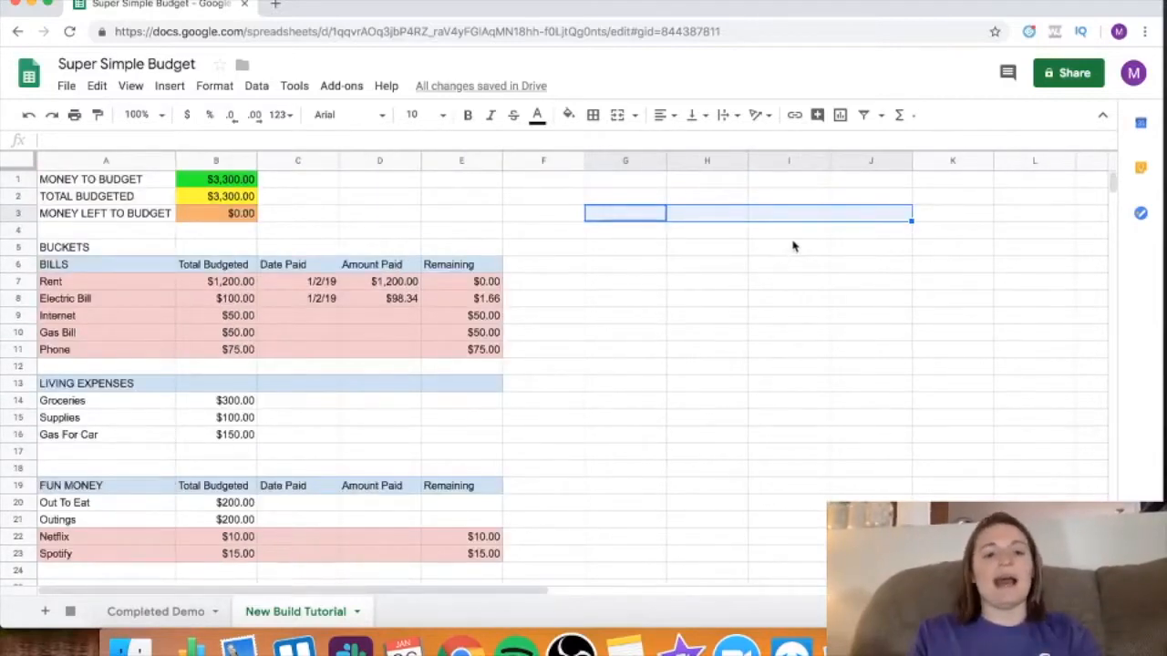
pyautogui.click(656, 303)
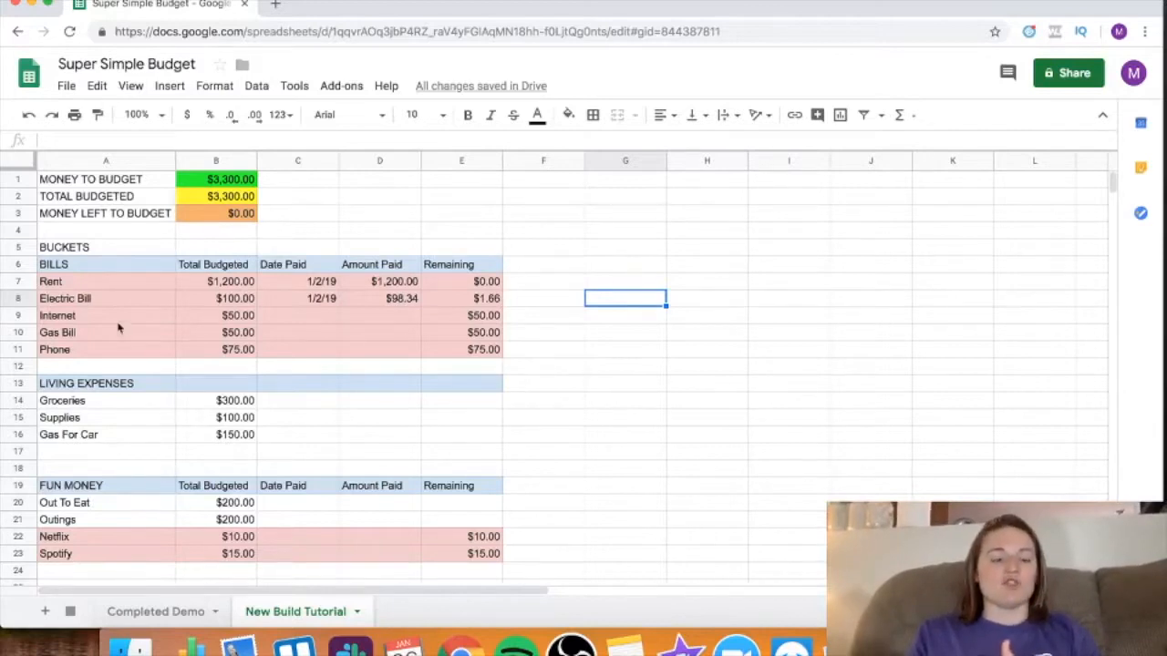
pyautogui.click(80, 405)
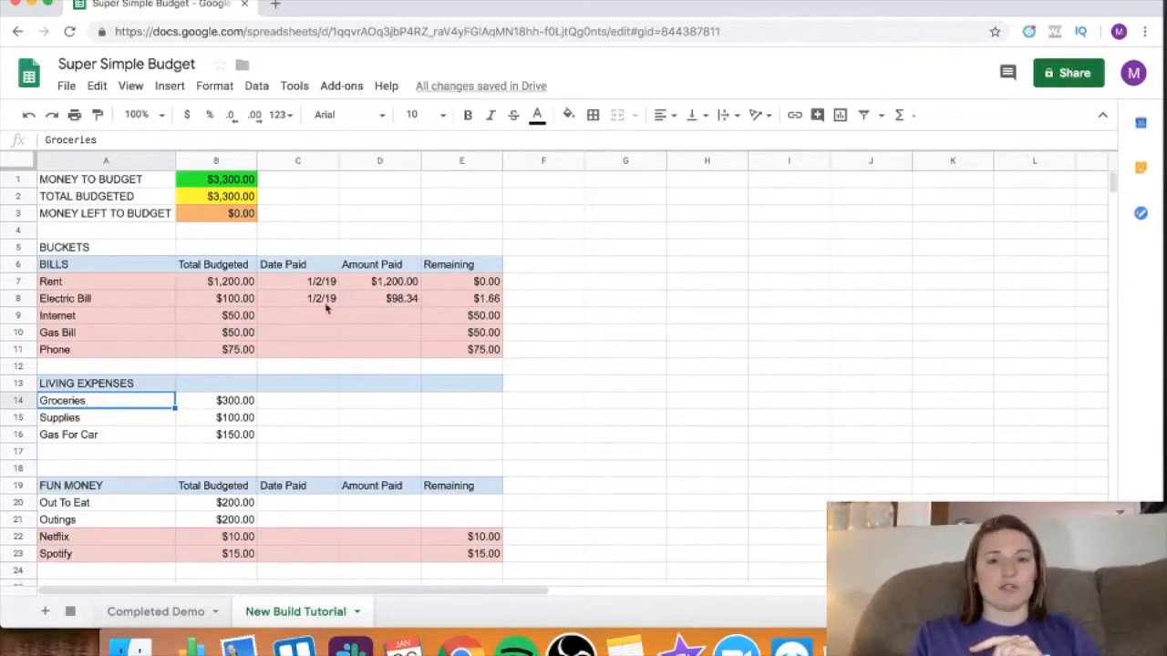
# Step: Fill cells G1:J1 with light purple as the header row of a spending tracker beside the budget
pyautogui.moveTo(610, 186); pyautogui.dragTo(870, 185)
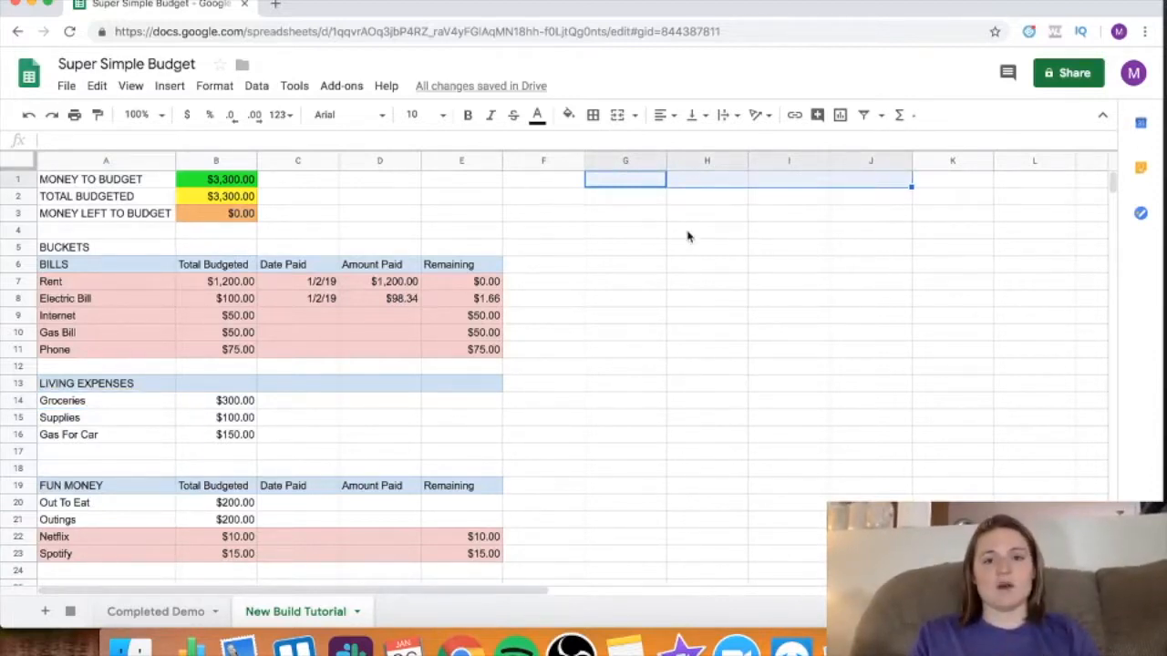
pyautogui.click(568, 115)
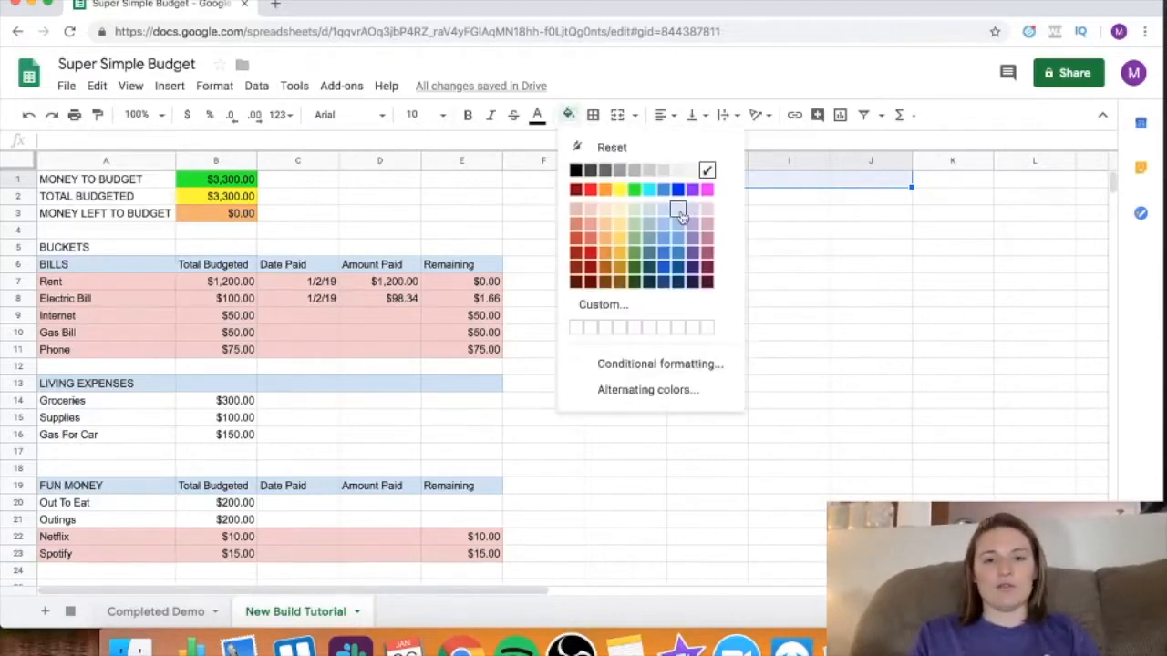
pyautogui.click(693, 212)
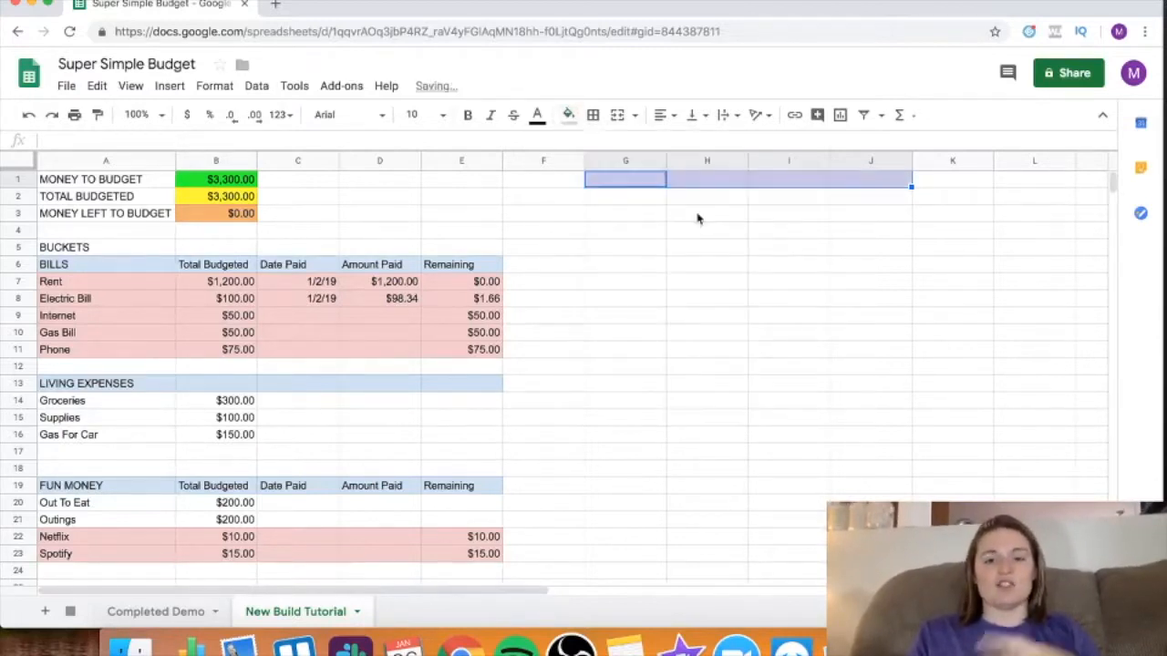
pyautogui.click(688, 285)
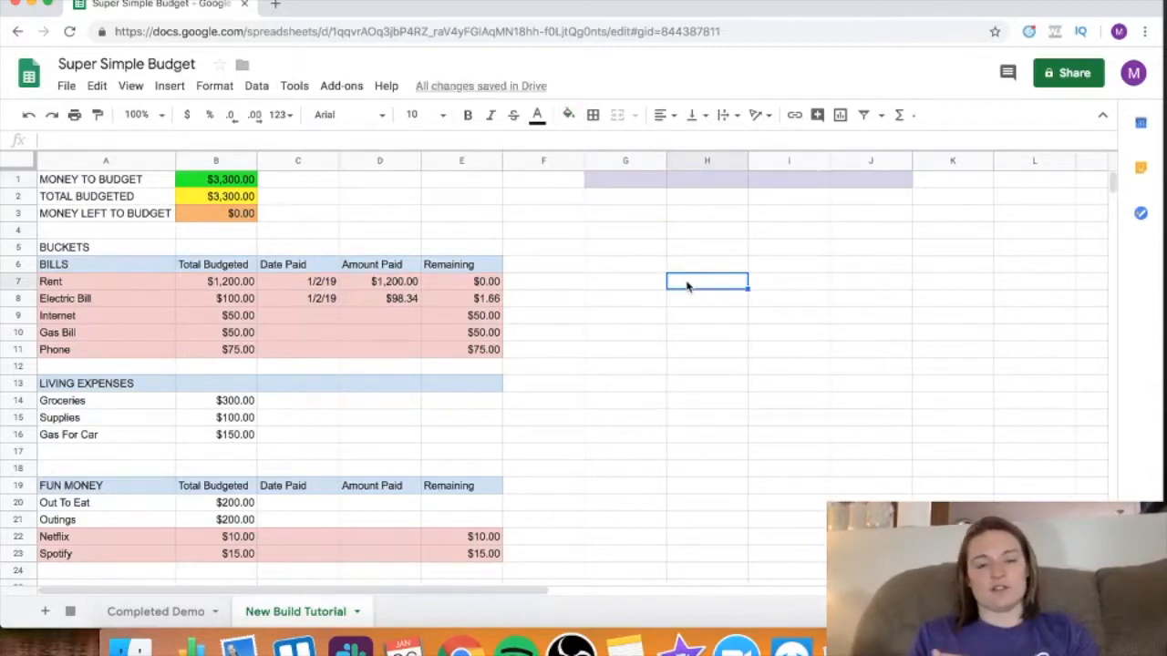
# Step: Select cell G1, the first cell of the light purple header row
pyautogui.moveTo(629, 187); pyautogui.dragTo(867, 185)
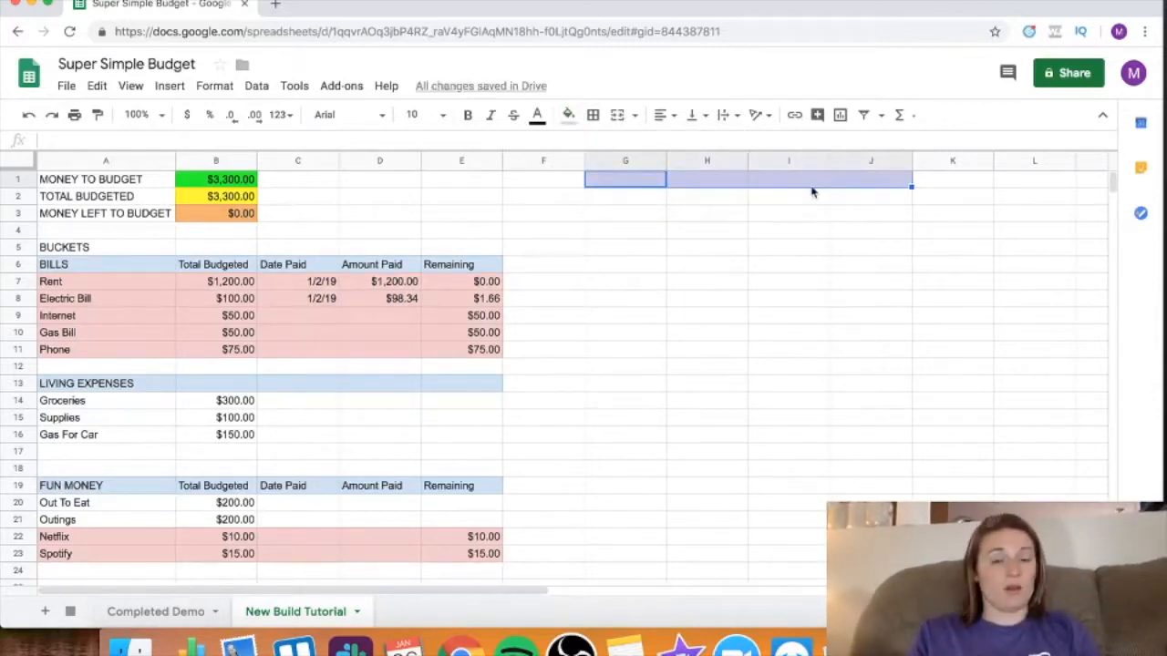
pyautogui.click(625, 263)
pyautogui.click(642, 184)
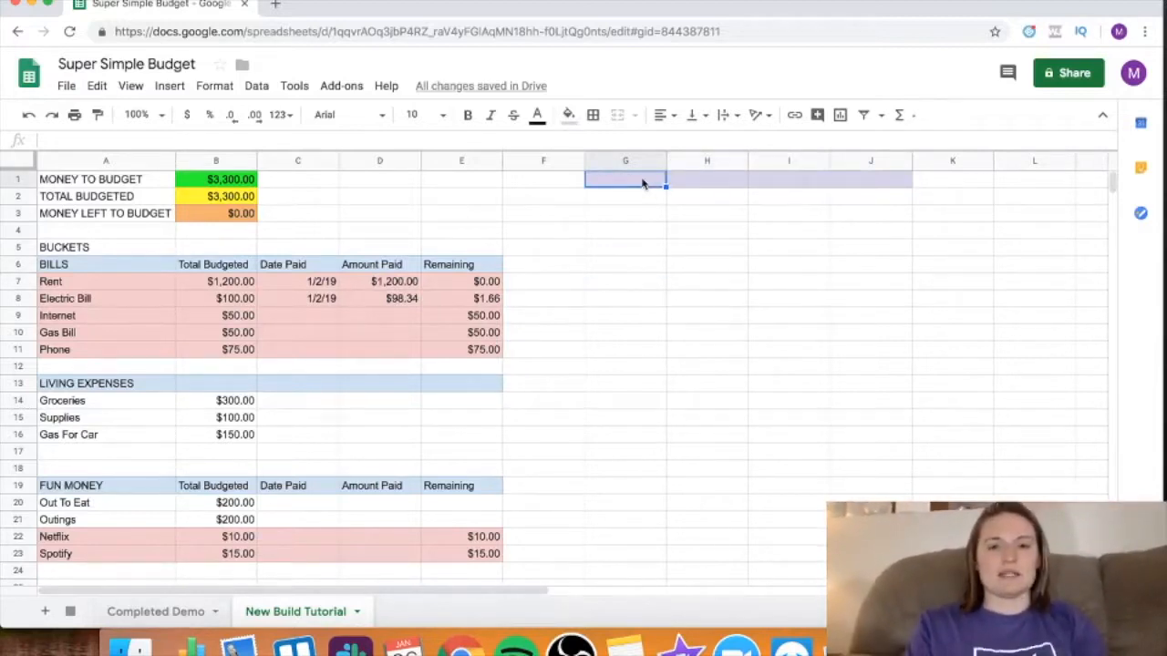
# Step: Enter the title GROCERIES in G1 and check the Groceries column headings on the Completed Demo sheet
pyautogui.write('GROCERIES')
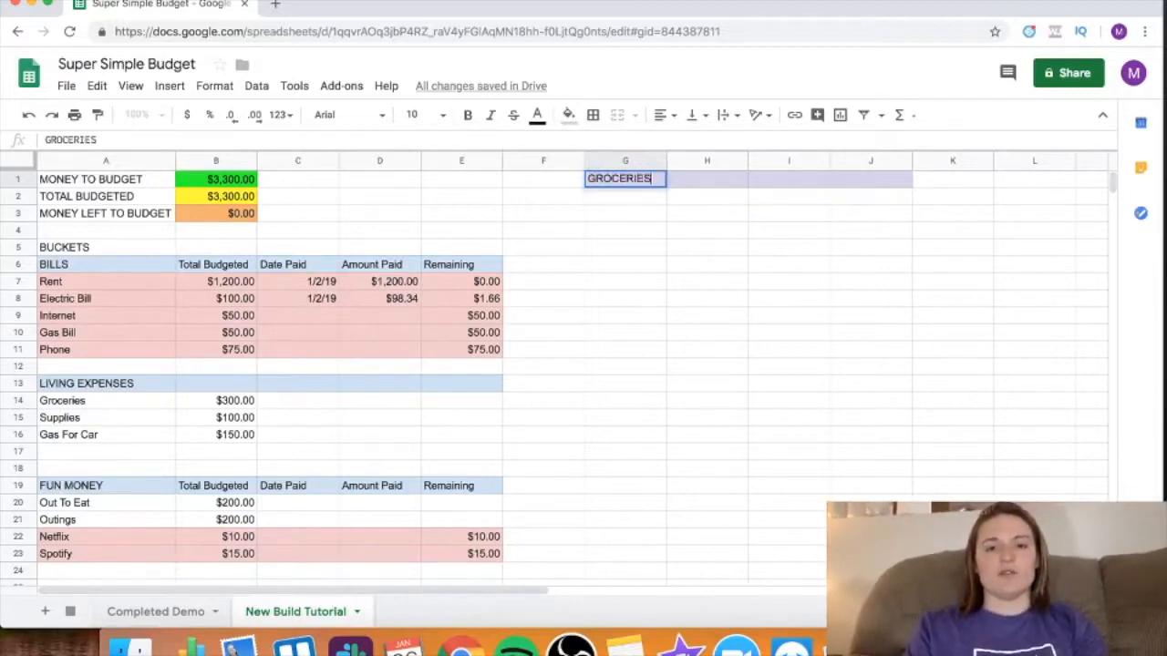
pyautogui.press('Return')
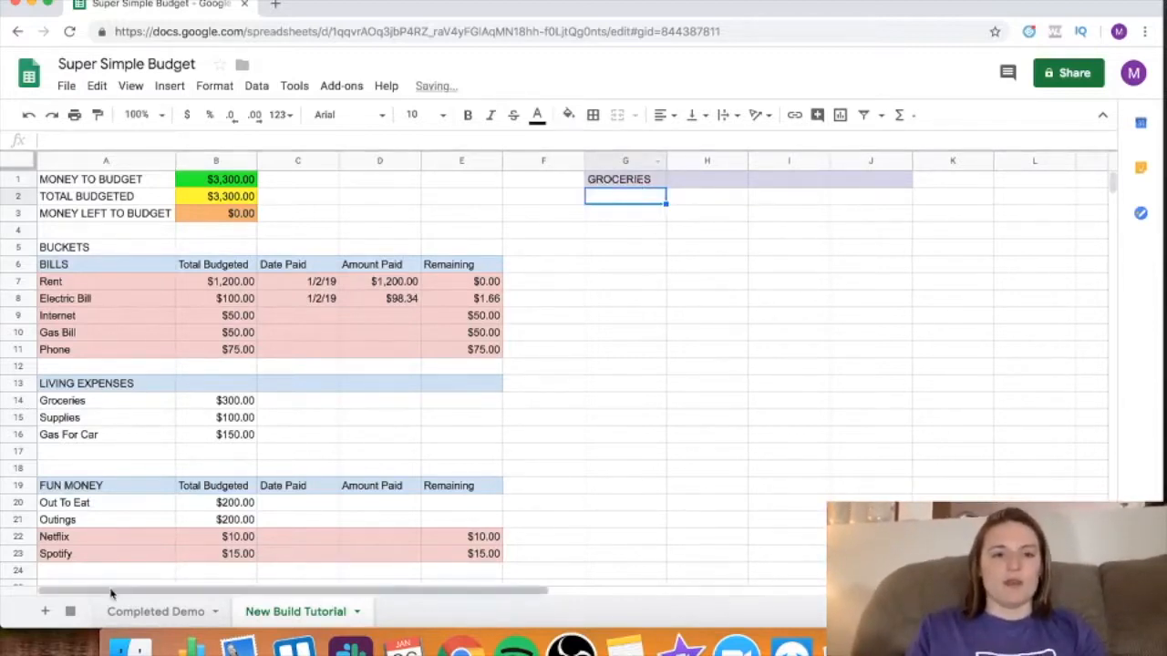
pyautogui.click(151, 613)
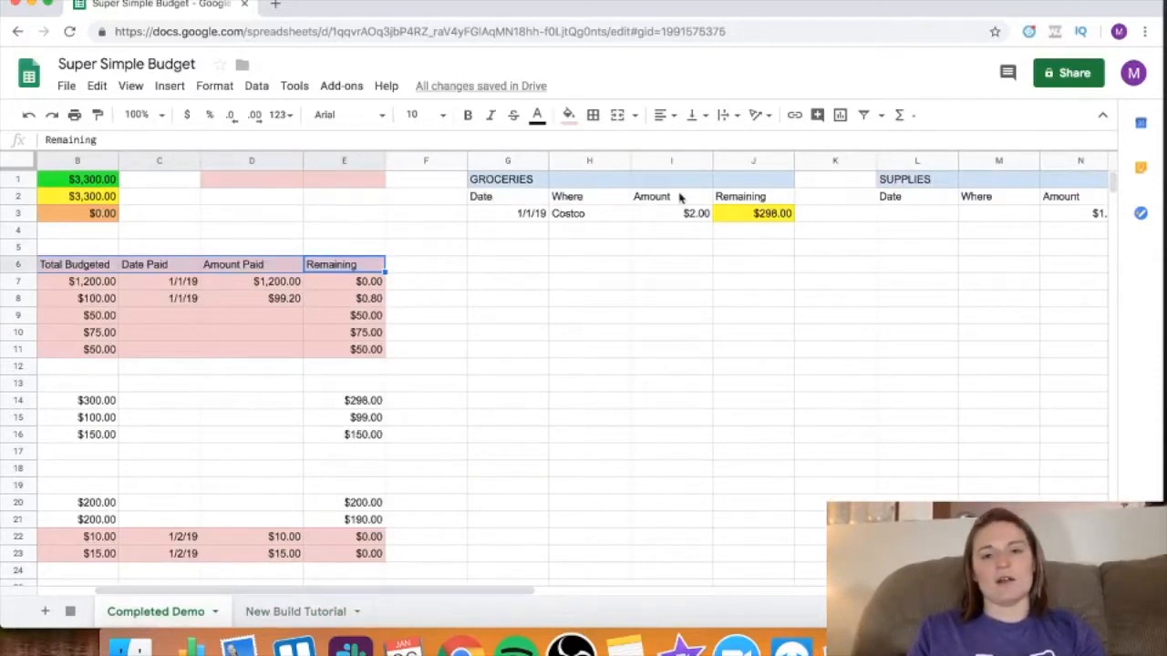
pyautogui.click(283, 611)
# Step: Enter the column headings Date, Where, Amount and Remaing in G2:J2 of the New Build Tutorial sheet
pyautogui.write('Date')
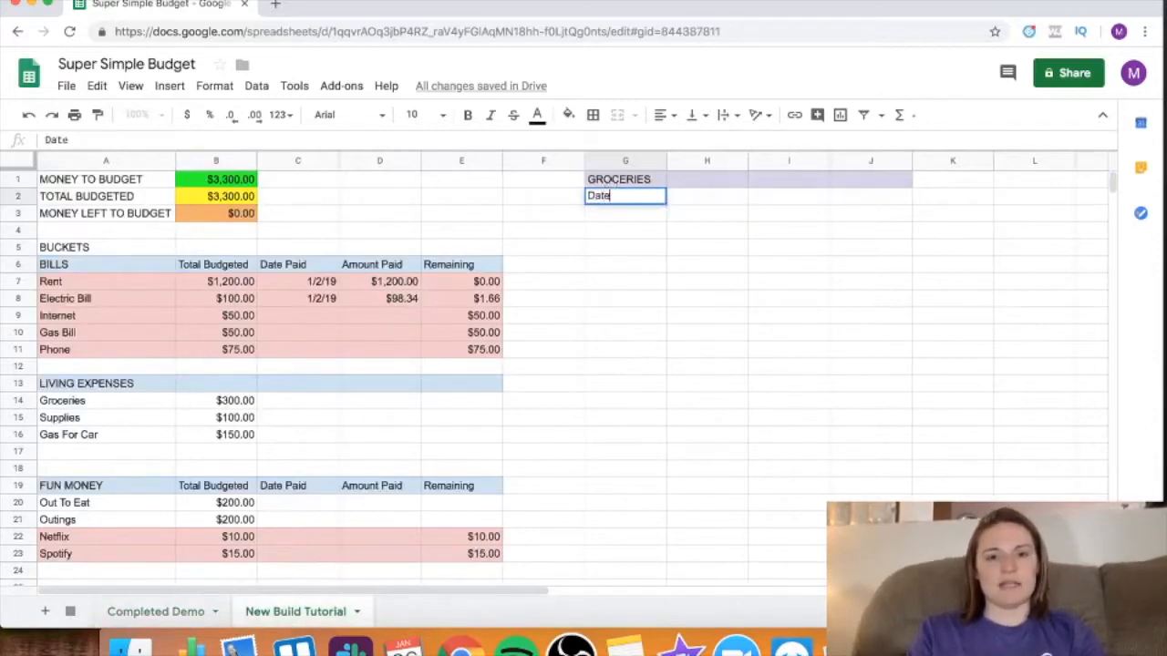
pyautogui.press('Tab')
pyautogui.write('Where')
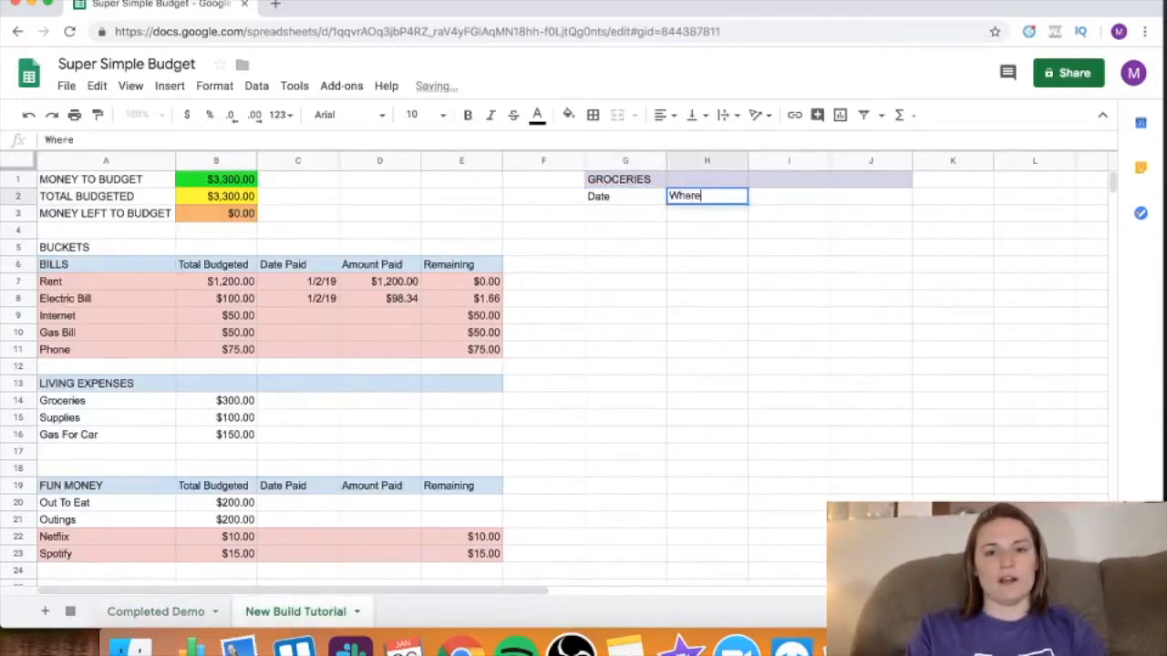
pyautogui.press('Tab')
pyautogui.write('Amount')
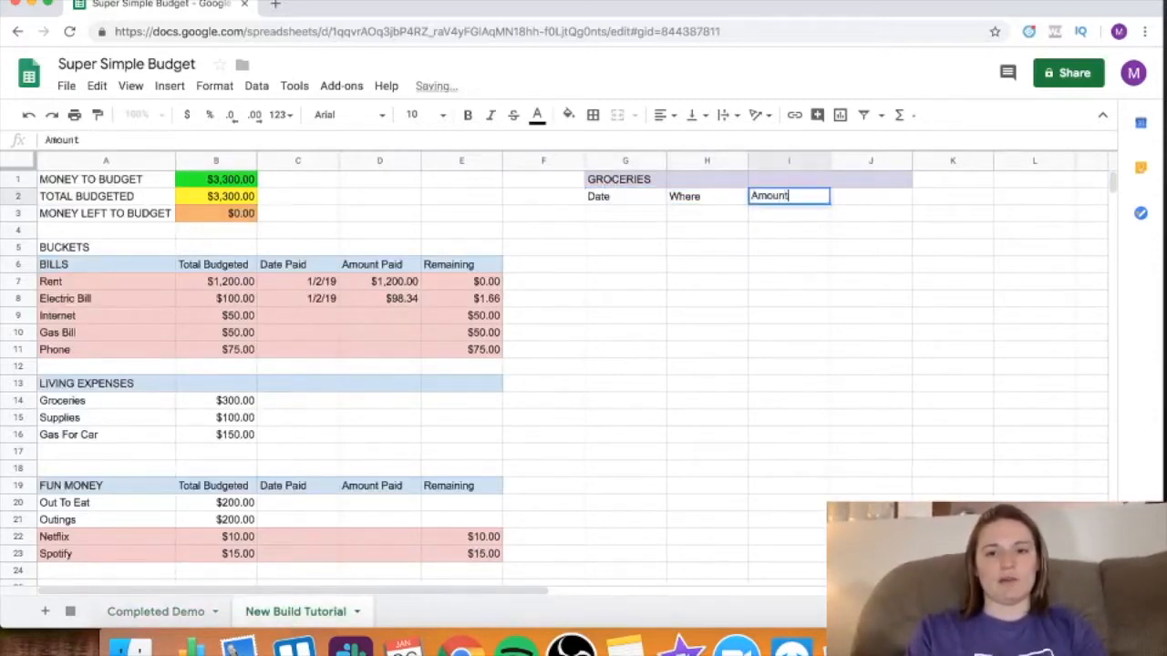
pyautogui.press('Tab')
pyautogui.write('Remain')
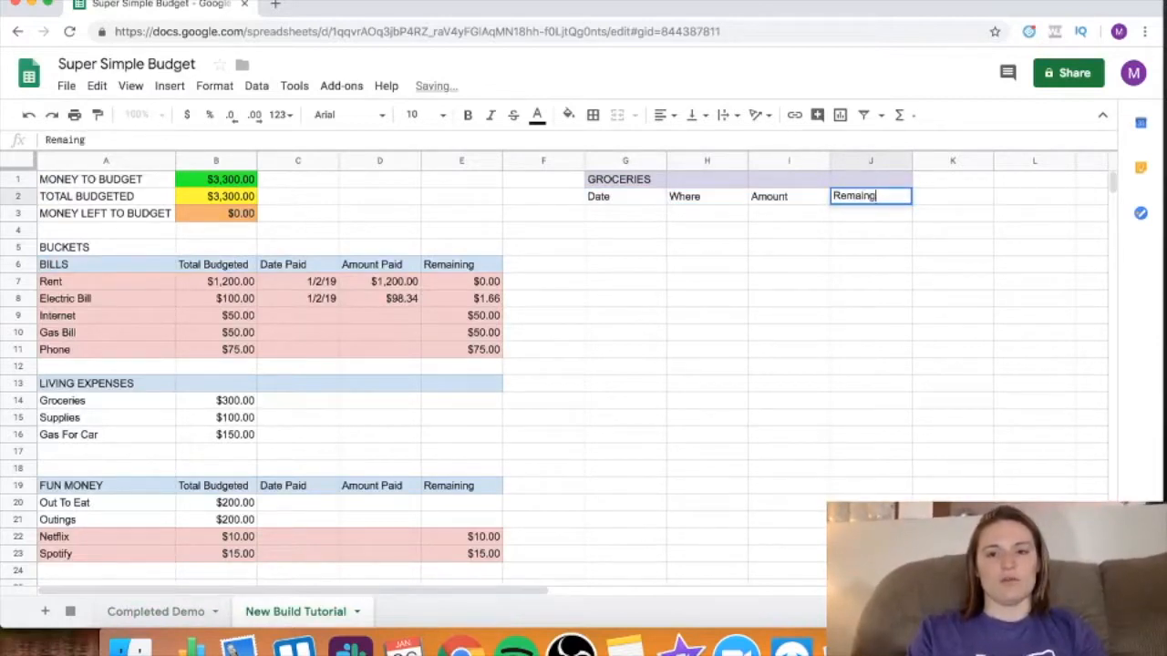
pyautogui.write('g')
pyautogui.press('Return')
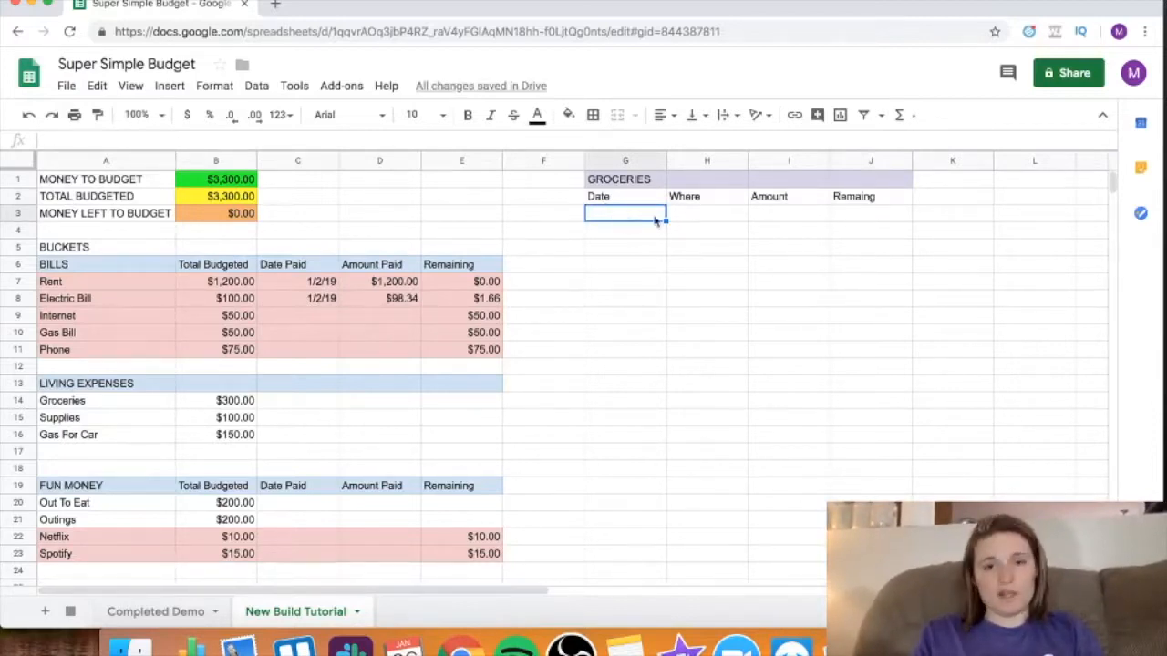
pyautogui.click(707, 219)
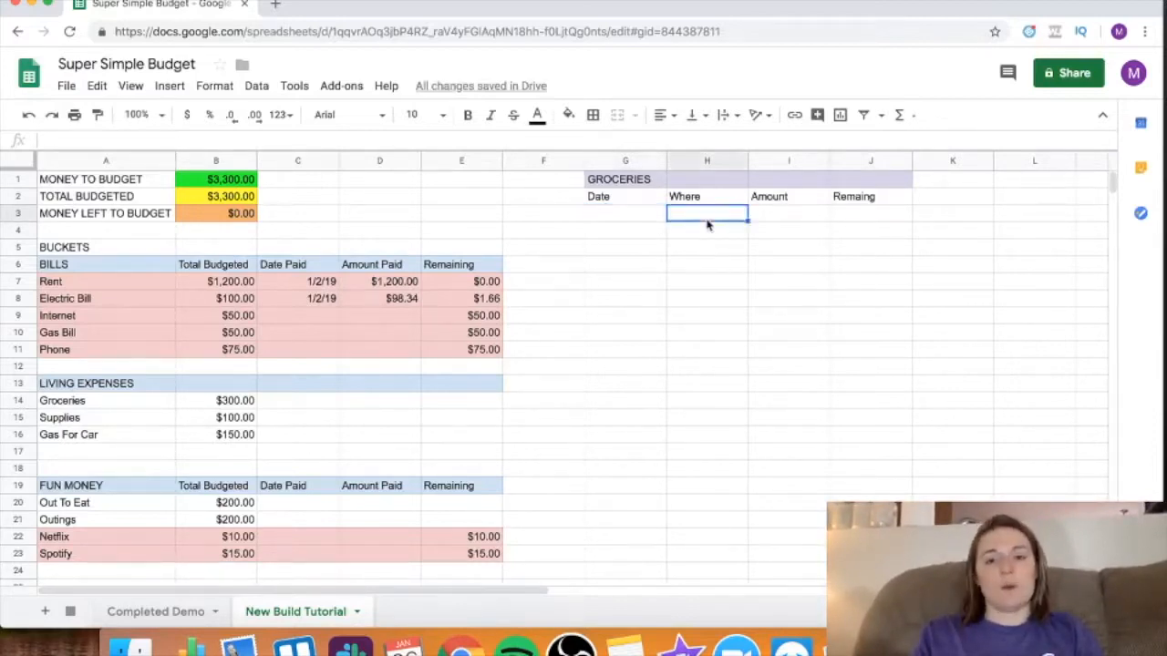
pyautogui.click(790, 218)
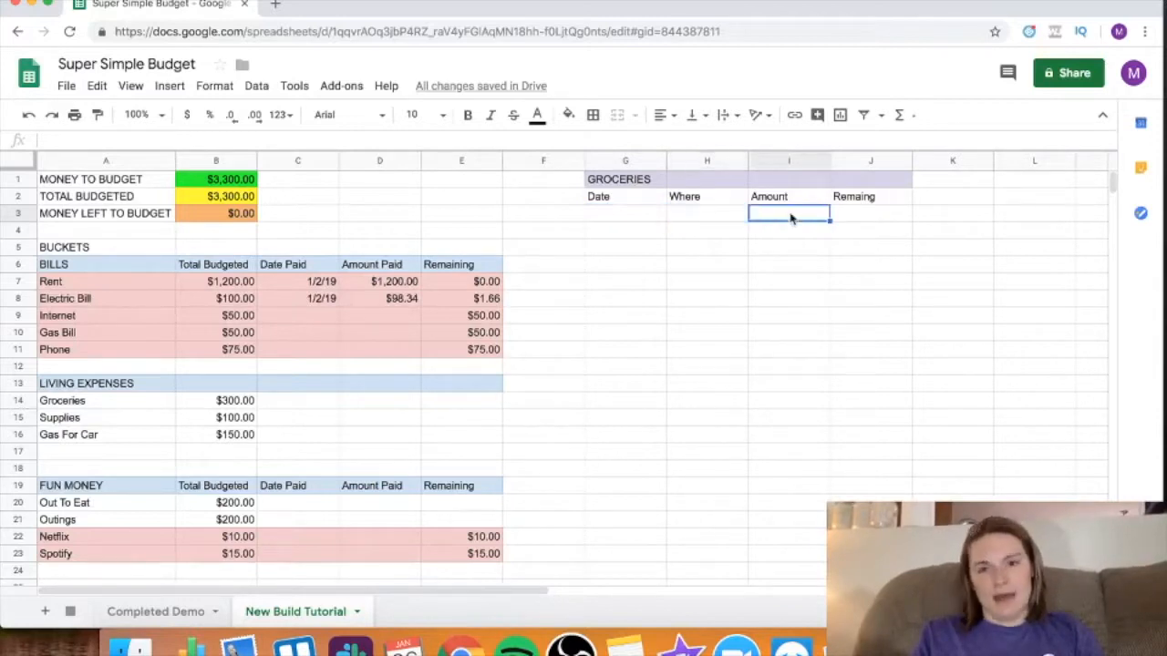
pyautogui.click(884, 219)
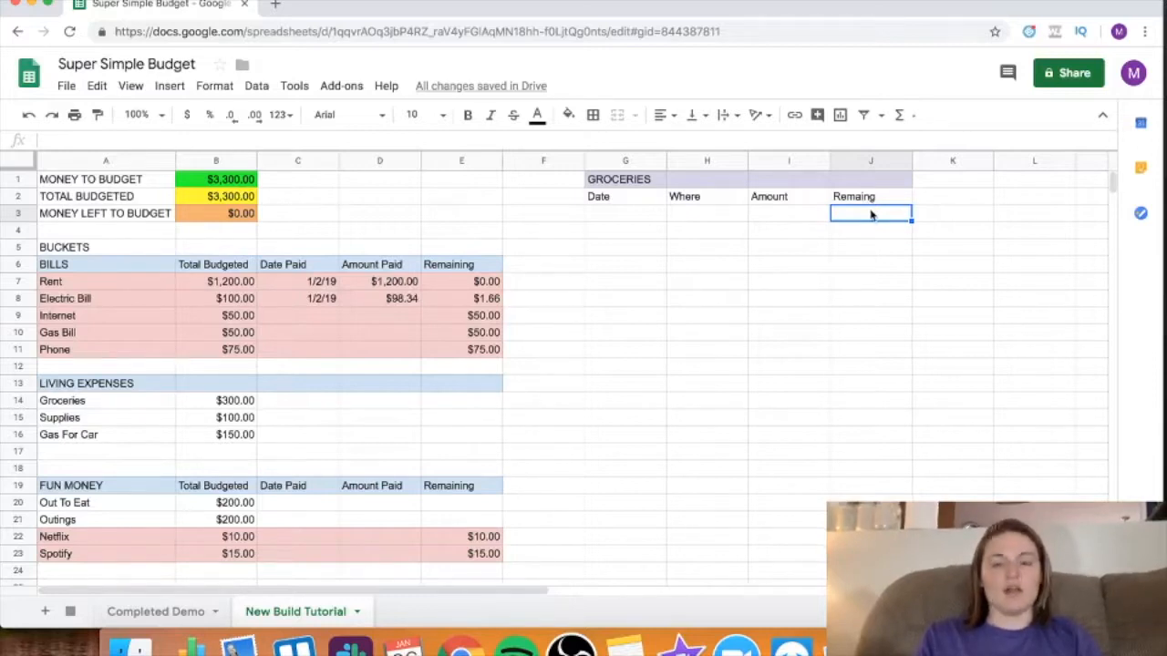
# Step: Check the Groceries Remaining cell on the Completed Demo sheet and fill J3 yellow on the New Build Tutorial sheet
pyautogui.click(146, 613)
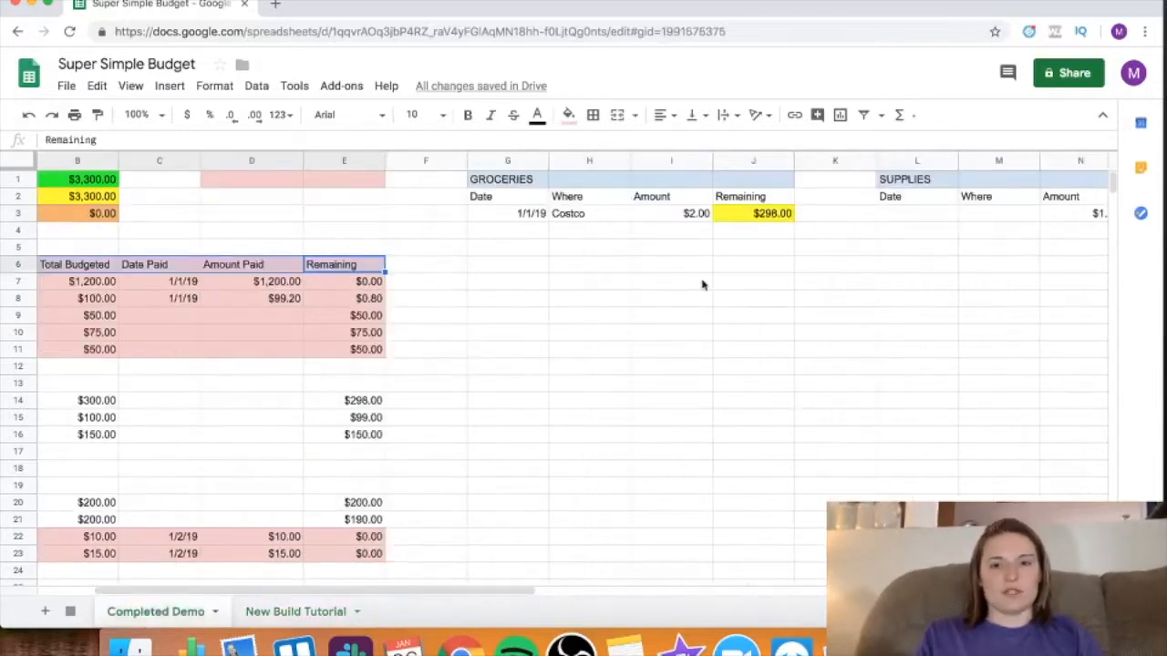
pyautogui.click(764, 219)
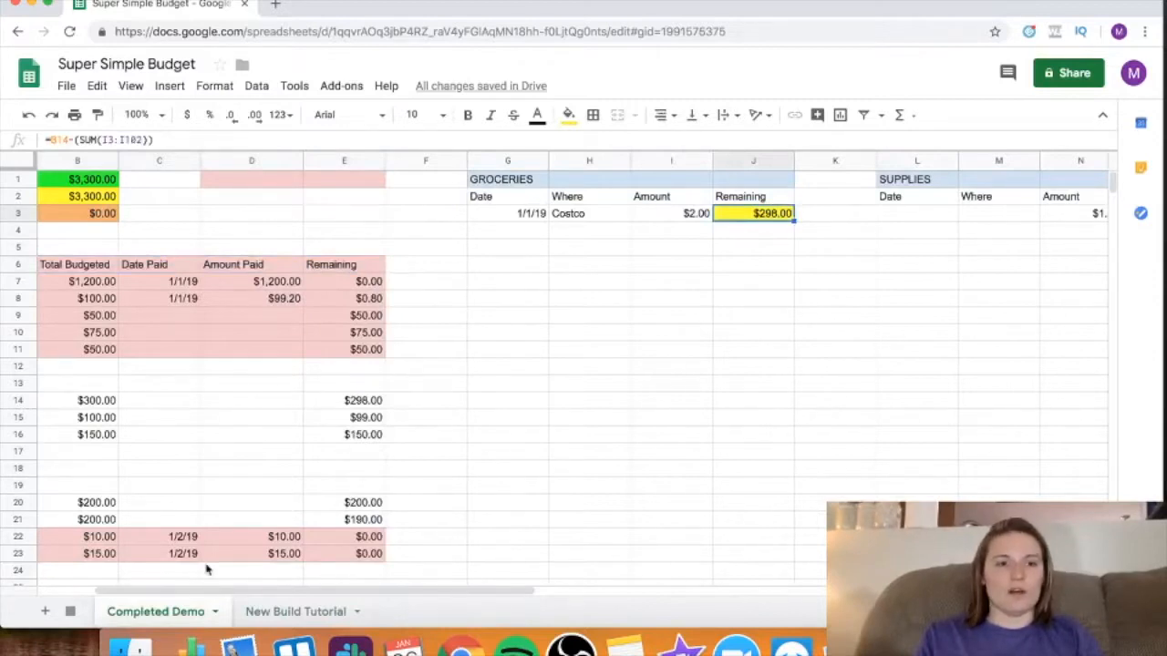
pyautogui.click(273, 612)
pyautogui.doubleClick(869, 215)
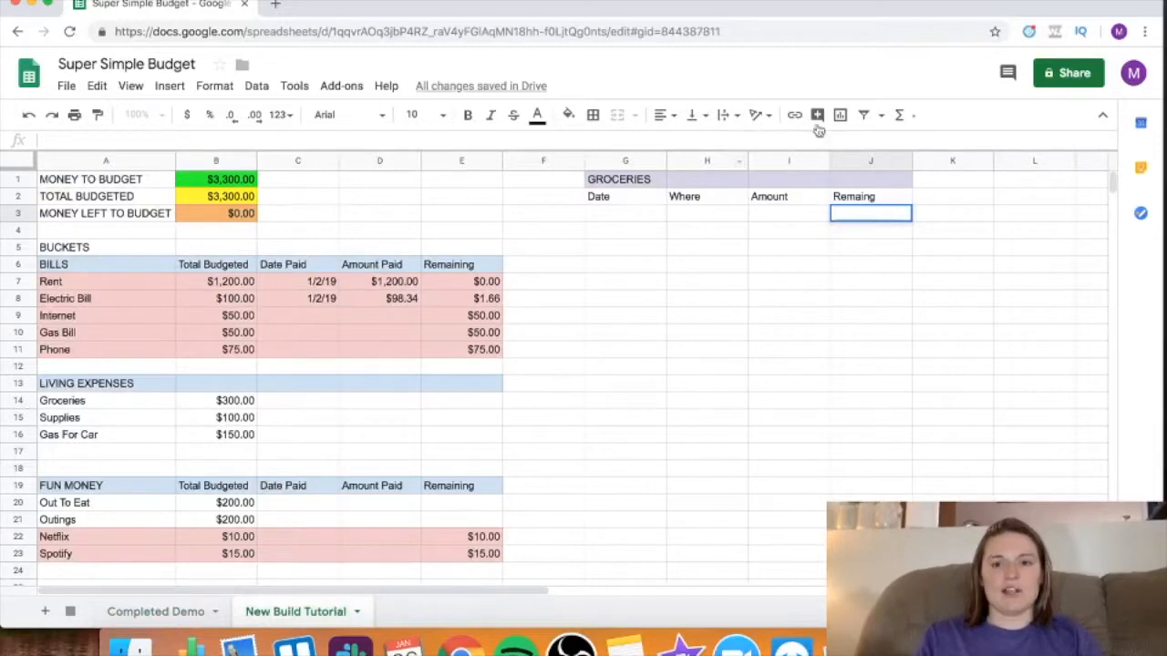
pyautogui.click(568, 116)
pyautogui.click(617, 192)
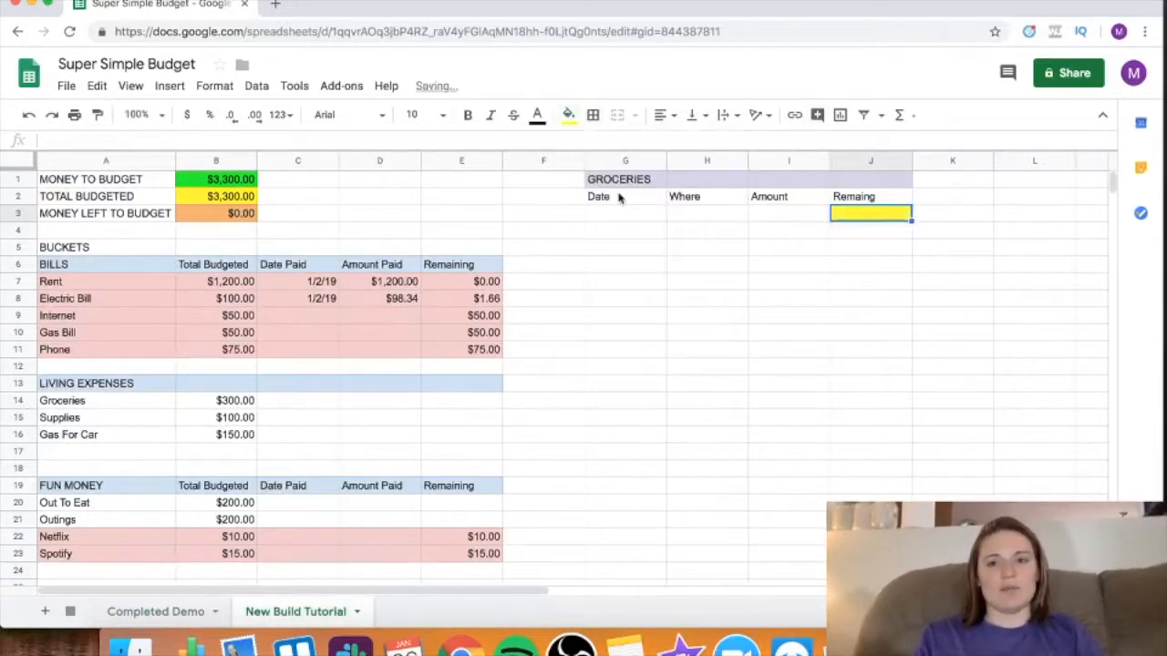
pyautogui.click(799, 301)
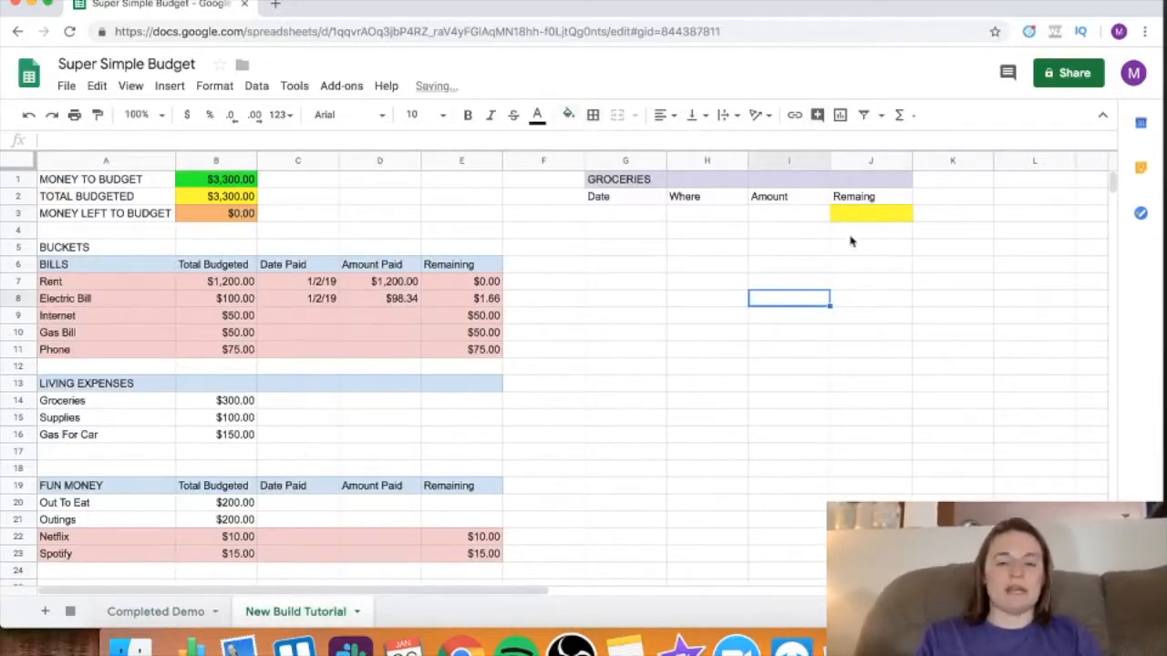
# Step: Enter the formula =B14-(SUM(I:I)) in J3 to subtract all grocery amounts from the Groceries budget
pyautogui.click(881, 217)
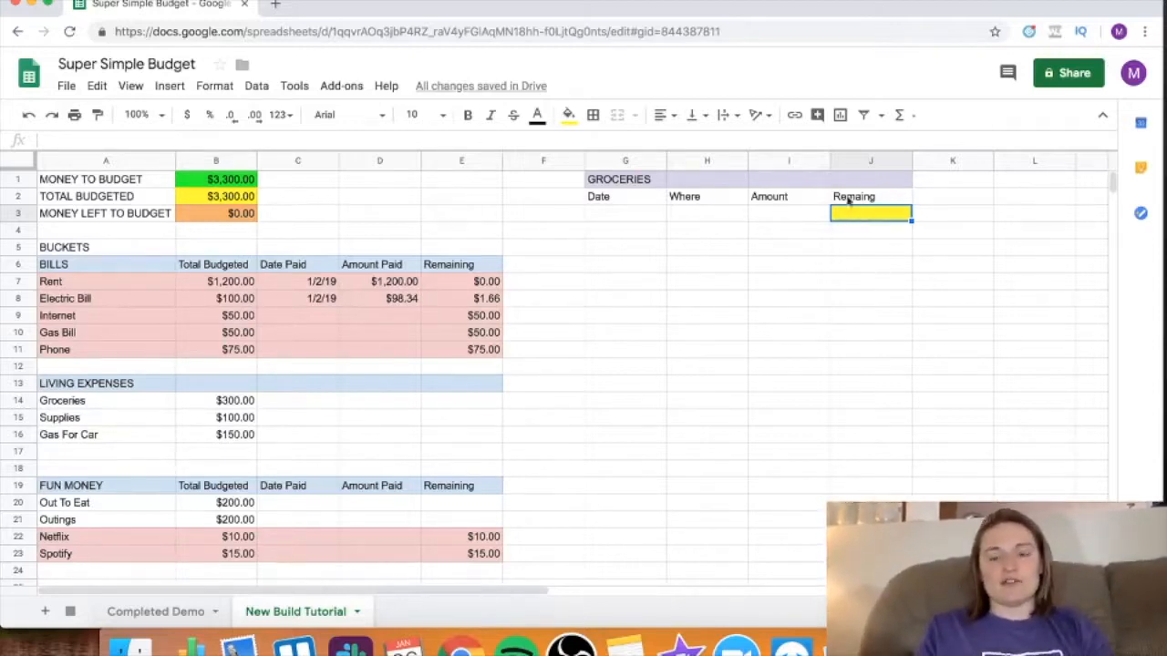
pyautogui.click(872, 229)
pyautogui.click(875, 214)
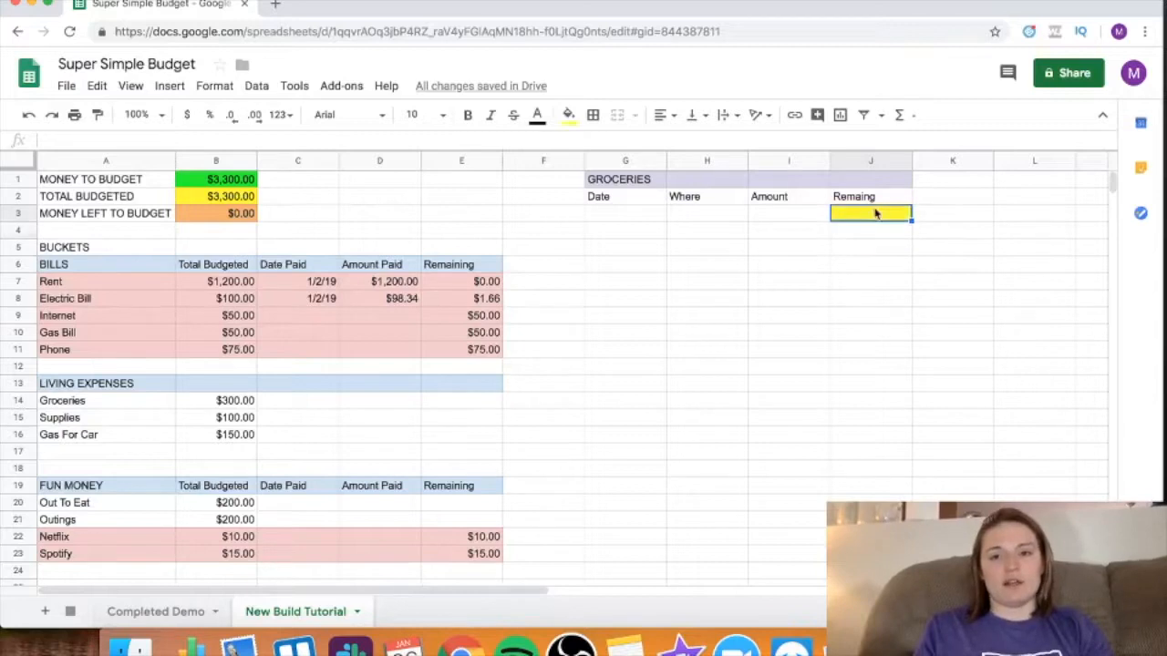
pyautogui.write('=')
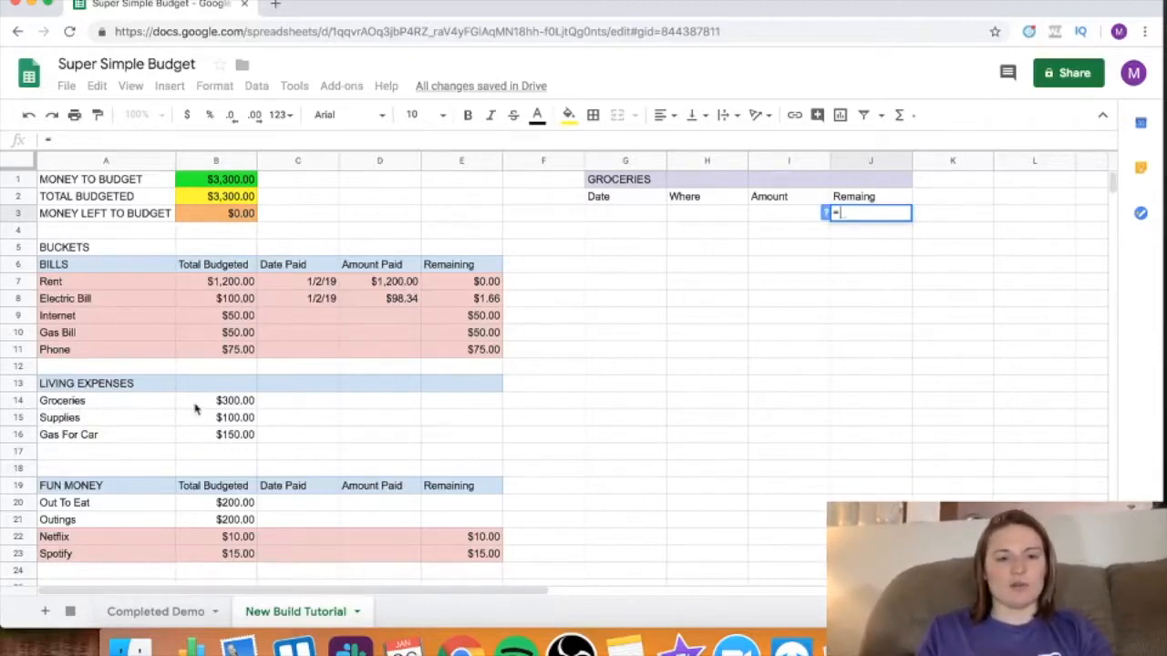
pyautogui.click(236, 402)
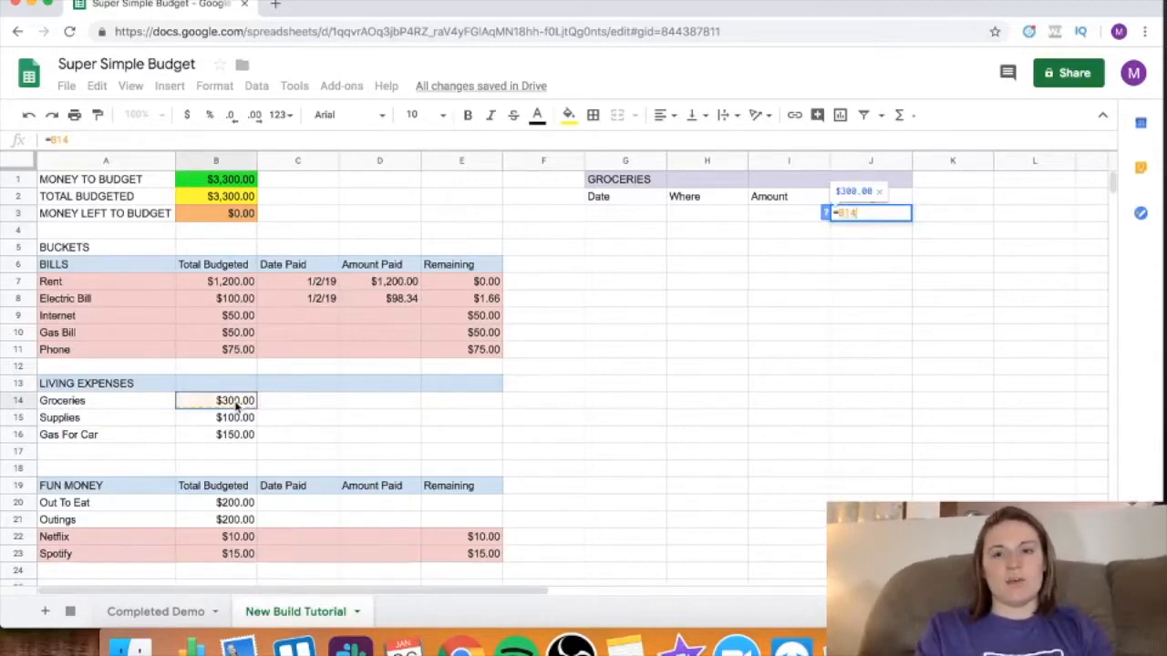
pyautogui.write('-')
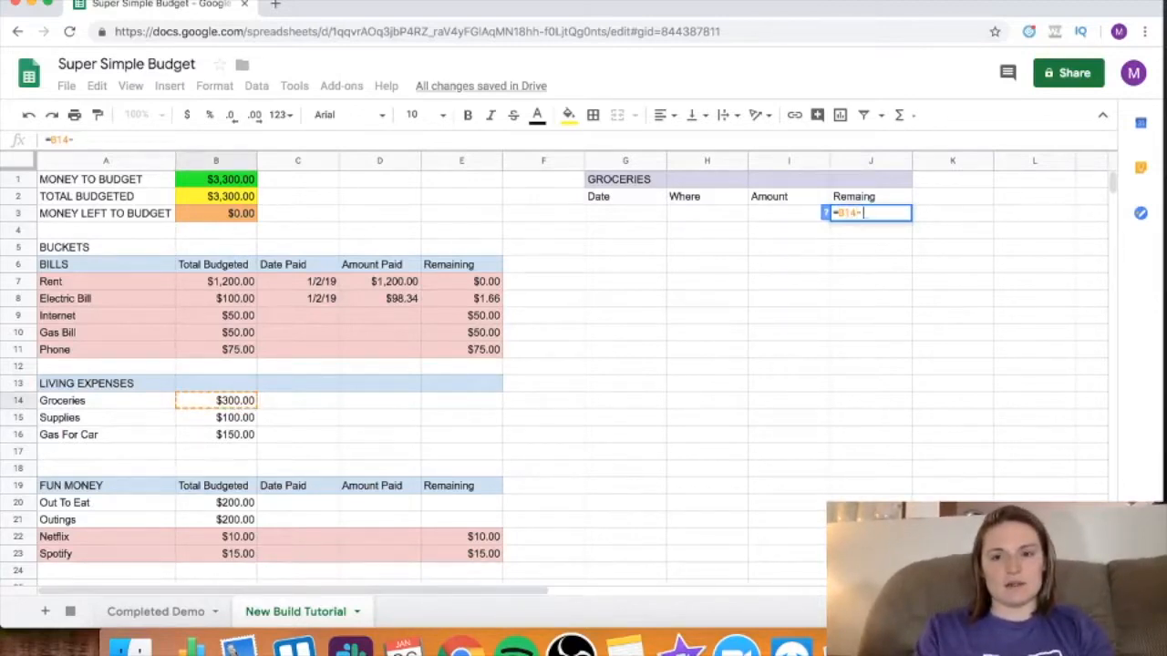
pyautogui.write('(')
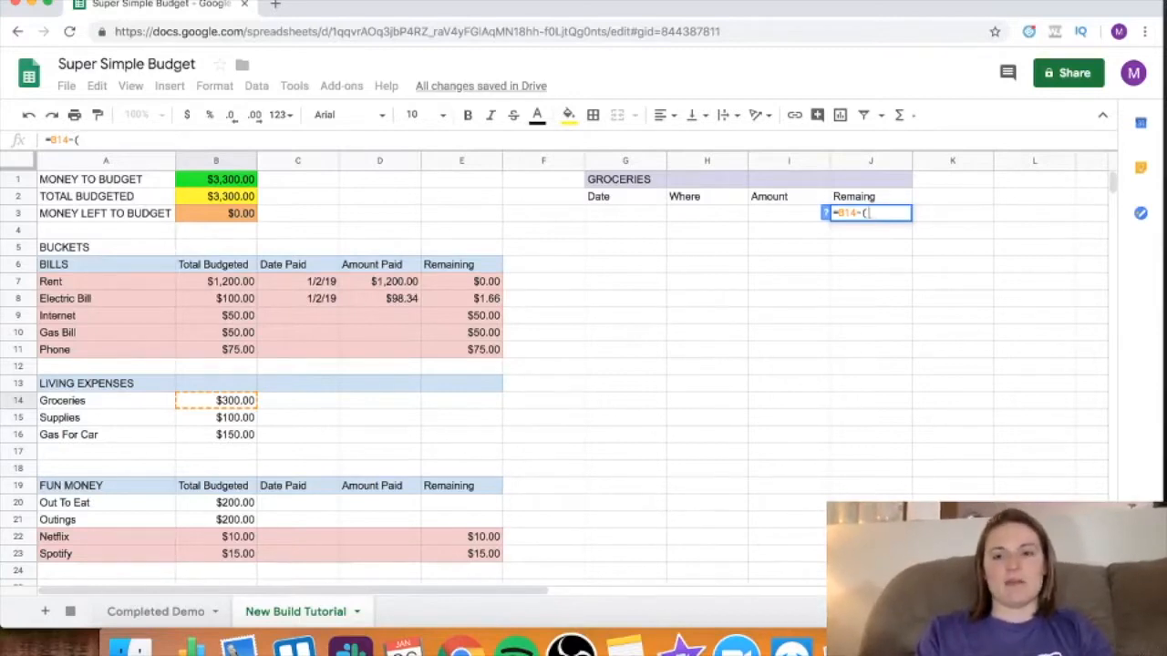
pyautogui.write('SUM')
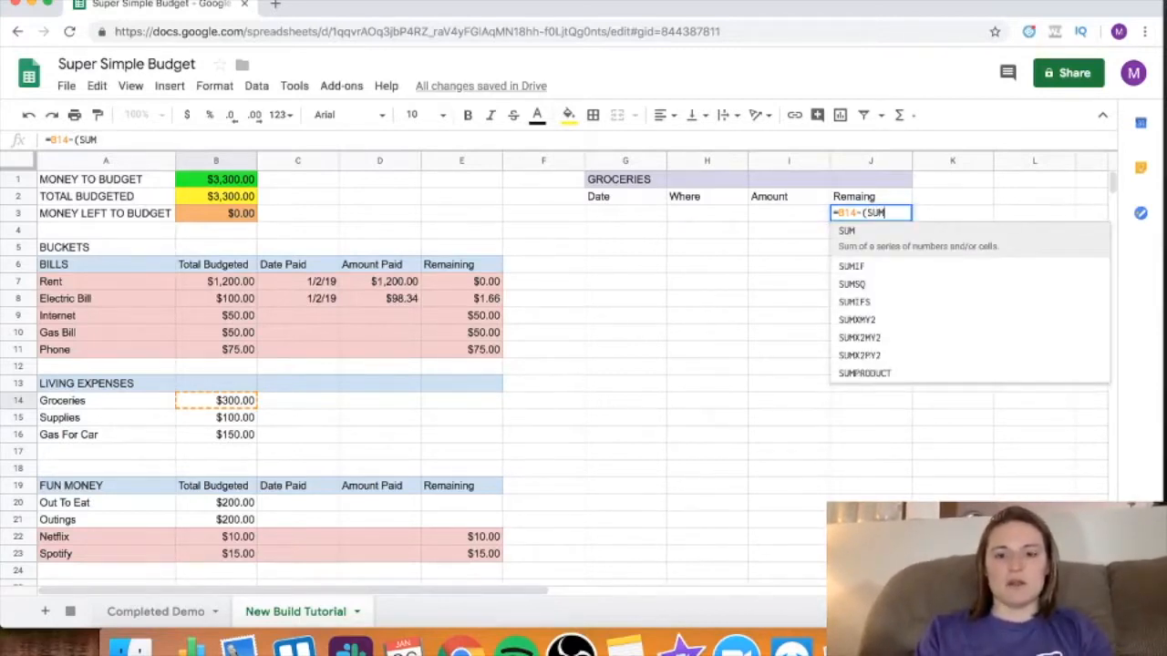
pyautogui.write('(')
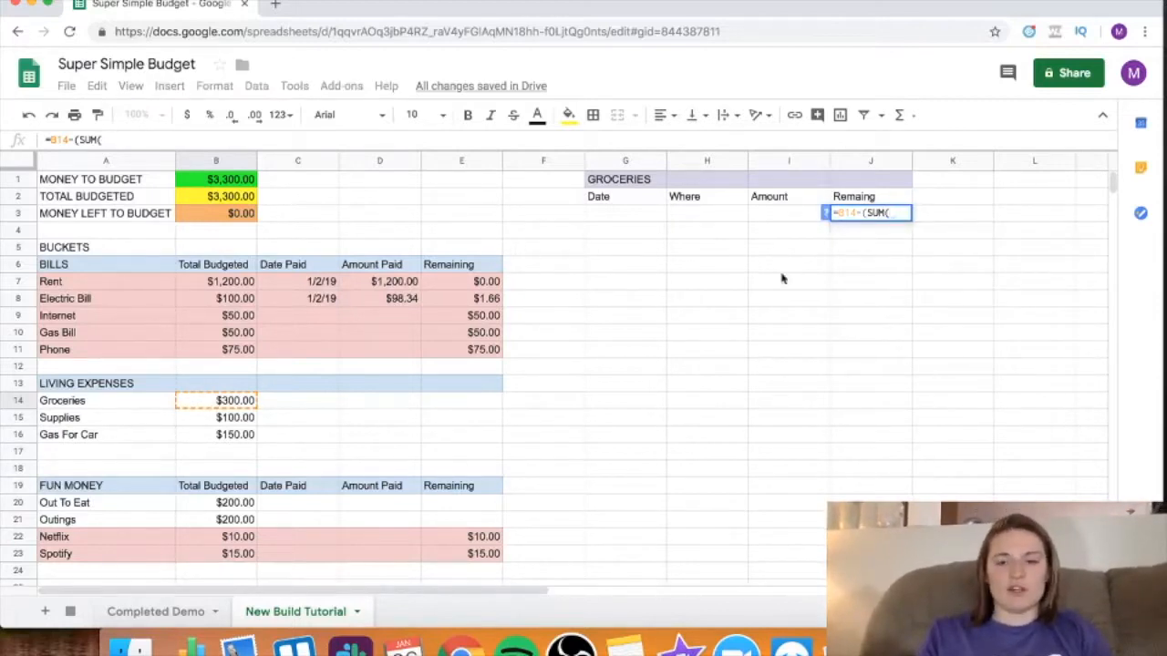
pyautogui.click(784, 163)
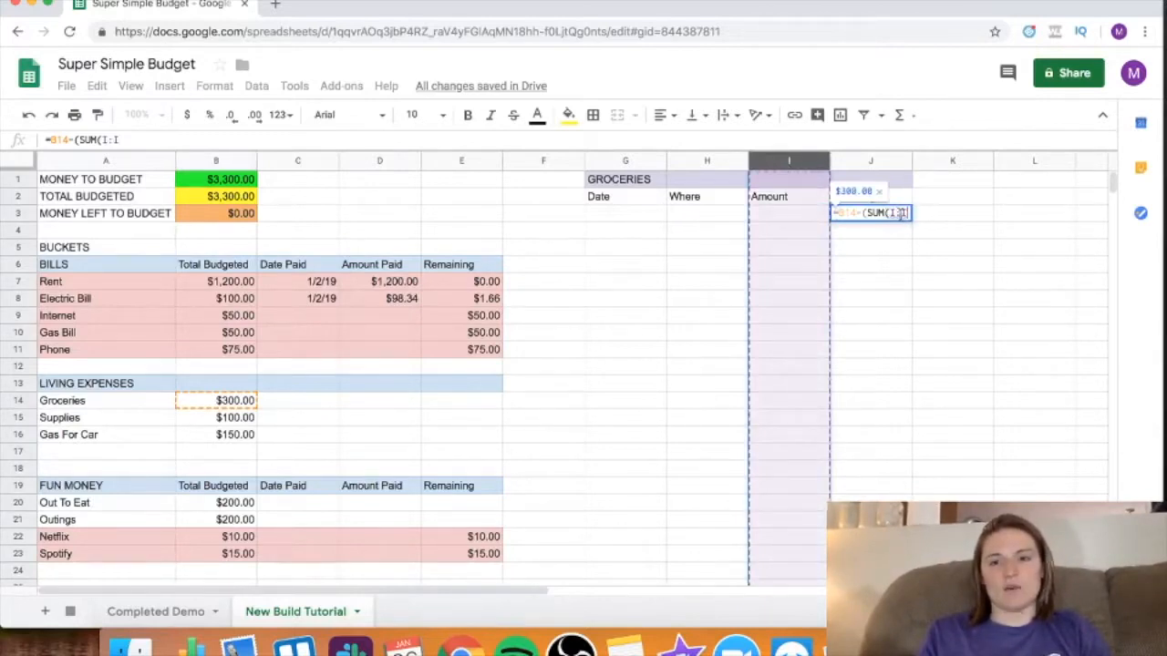
pyautogui.write(')')
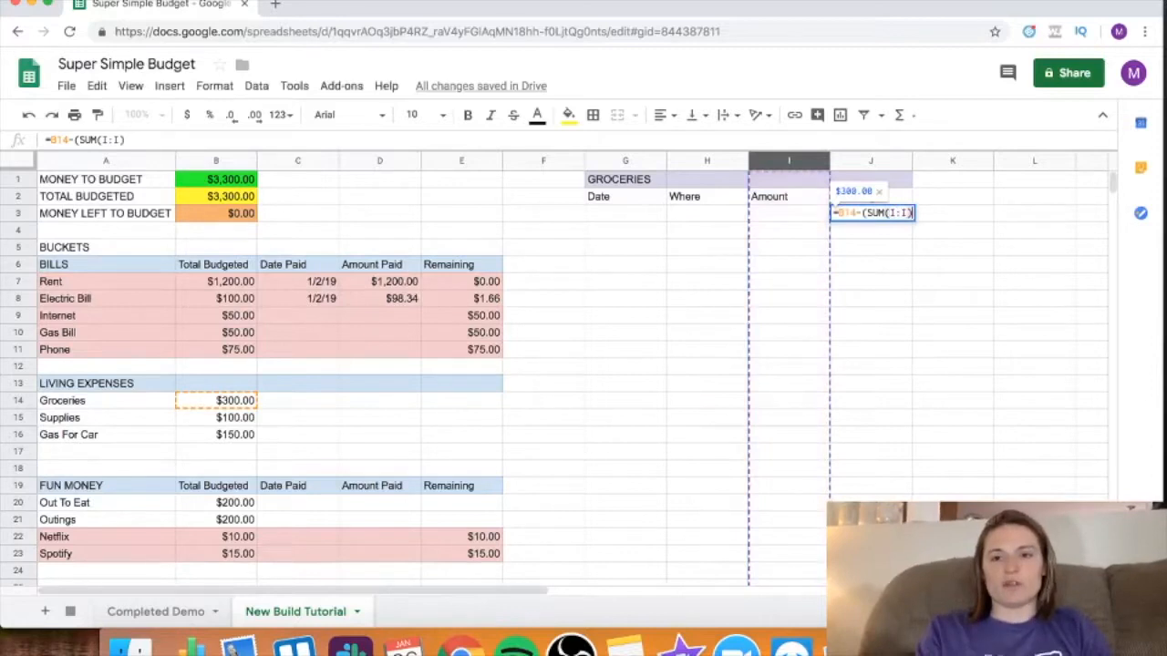
pyautogui.write(')')
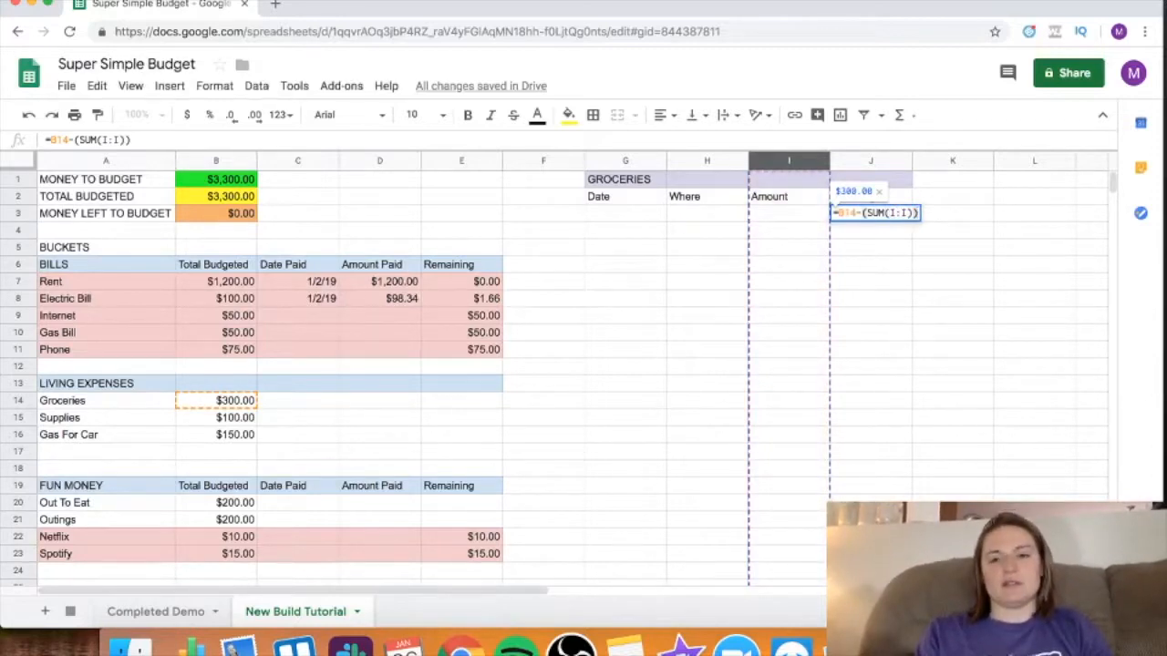
pyautogui.press('Return')
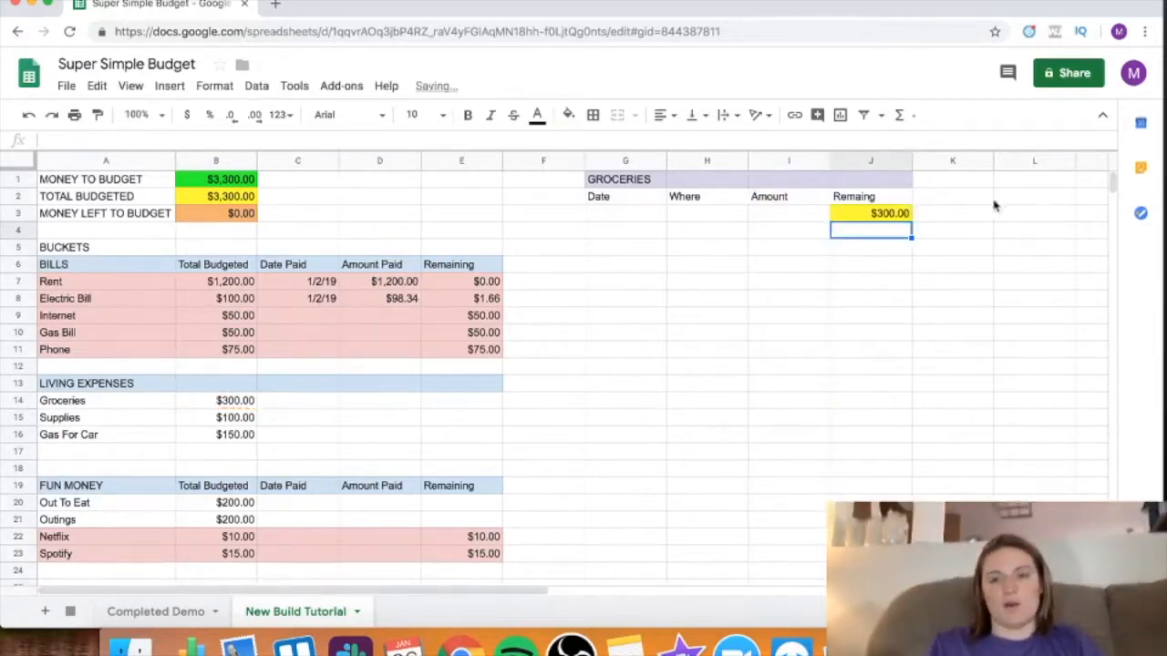
# Step: Enter 5 in I3 under the Groceries Amount heading to test the remaining formula
pyautogui.click(886, 216)
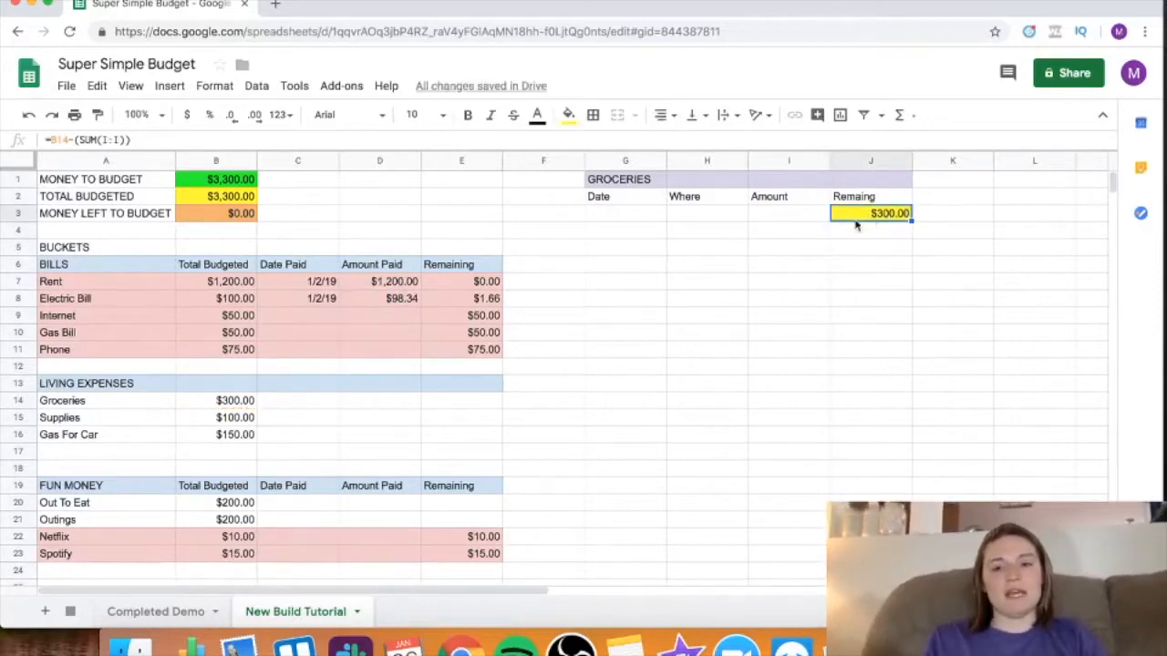
pyautogui.click(783, 217)
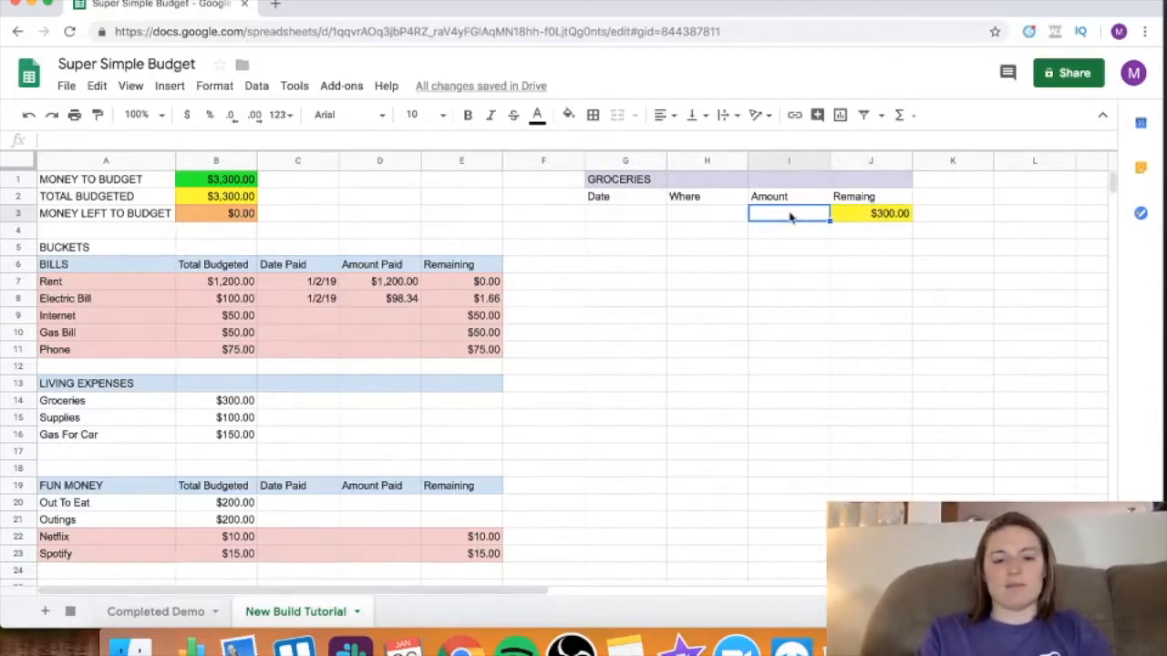
pyautogui.write('5')
pyautogui.press('Return')
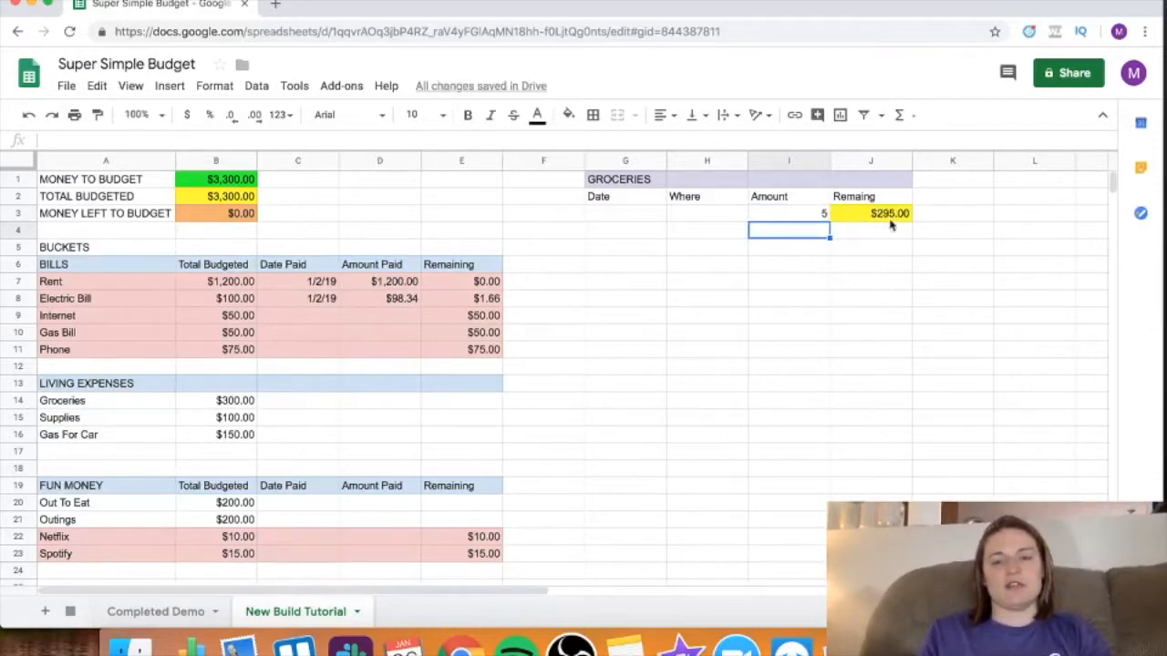
# Step: Format the whole Amount column I as currency
pyautogui.click(785, 161)
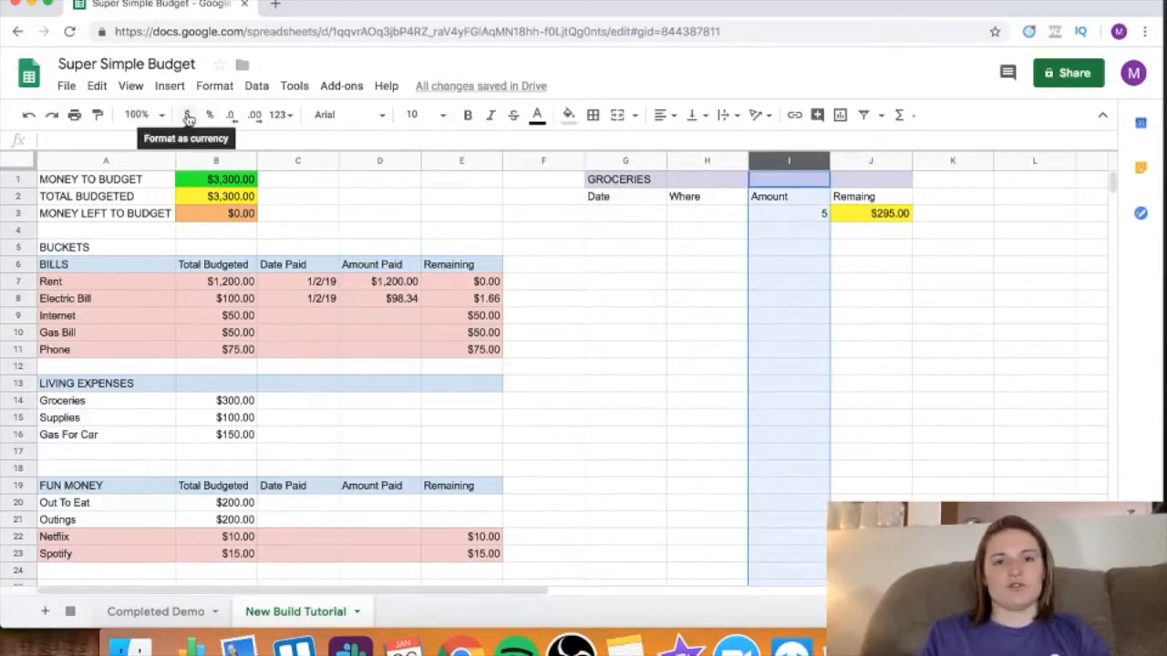
pyautogui.click(188, 117)
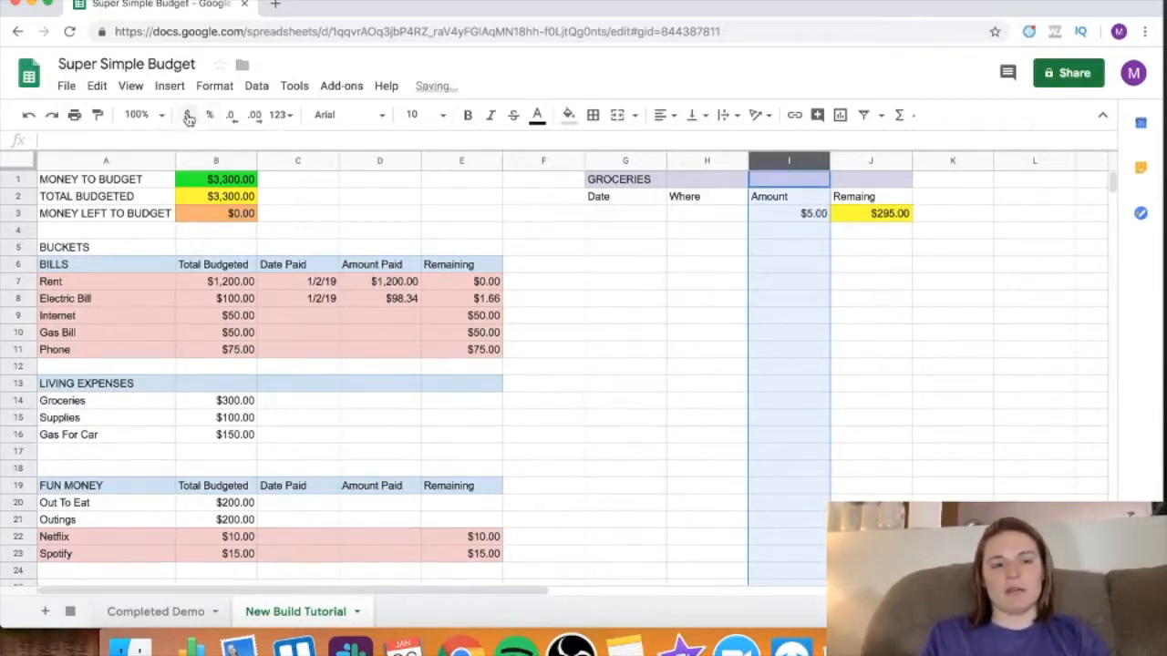
pyautogui.click(833, 298)
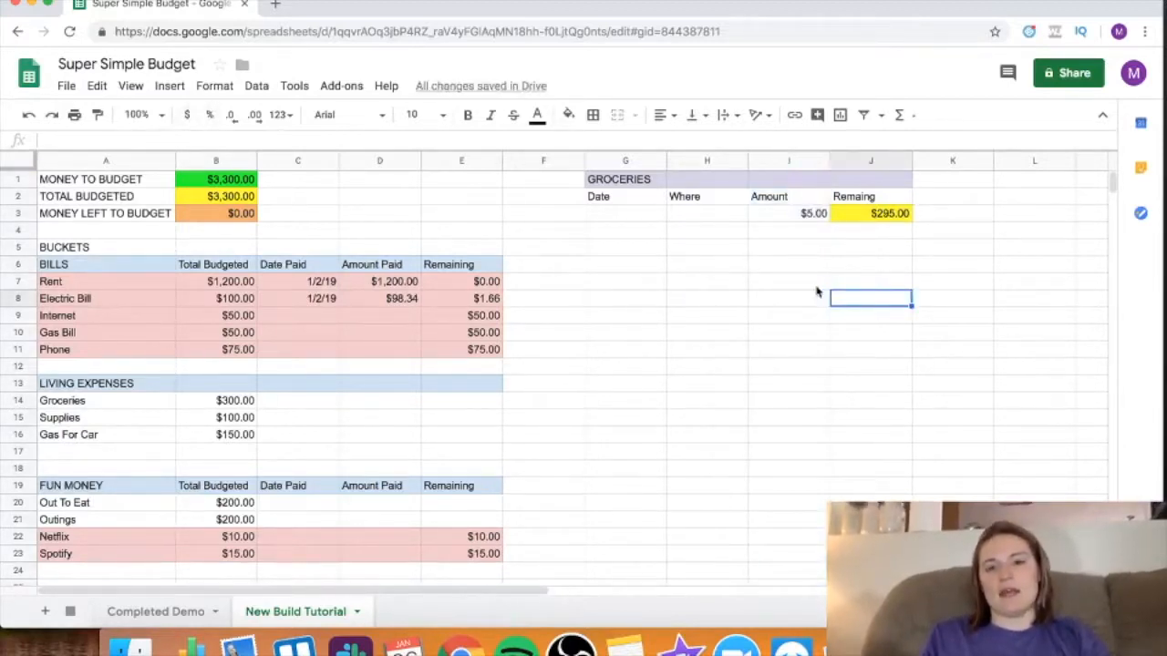
# Step: Enter the date 2/2/19 in G3 and the store Walmart in H3 for the first grocery purchase
pyautogui.click(620, 219)
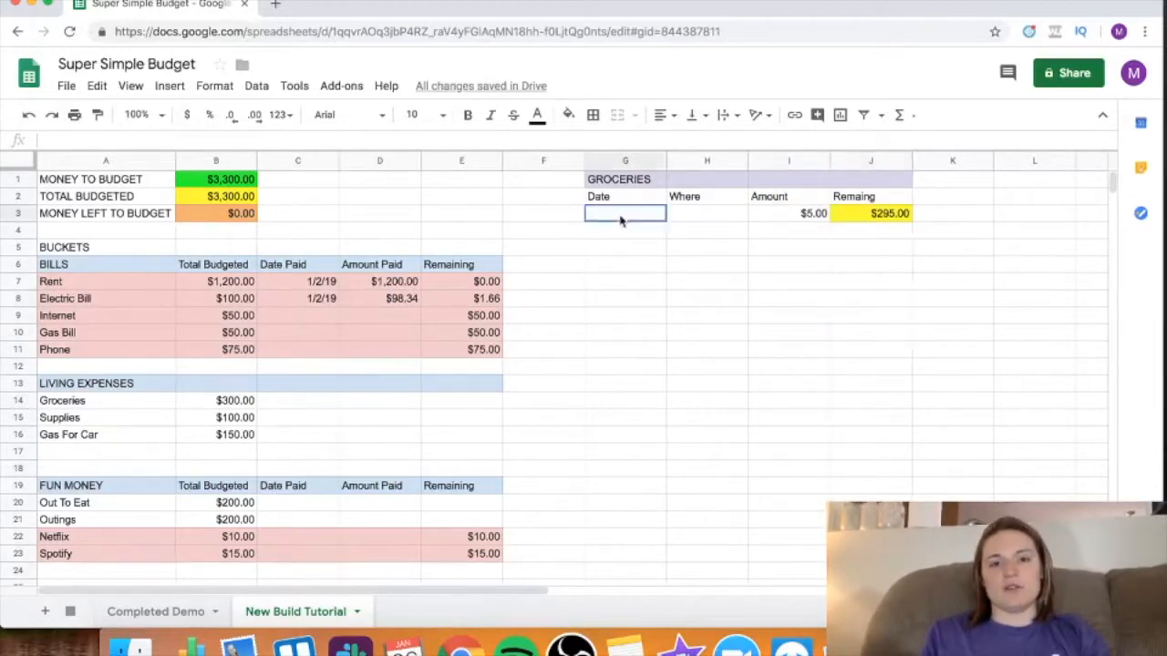
pyautogui.write('1')
pyautogui.press('BackSpace')
pyautogui.press('BackSpace')
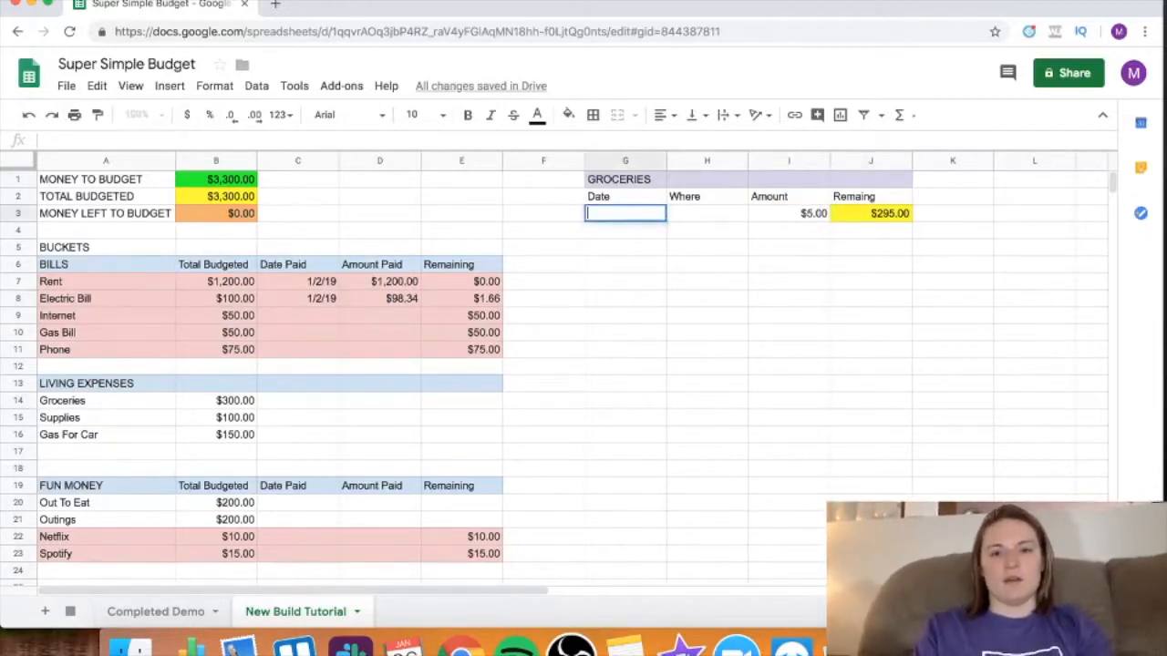
pyautogui.write('2/2/19')
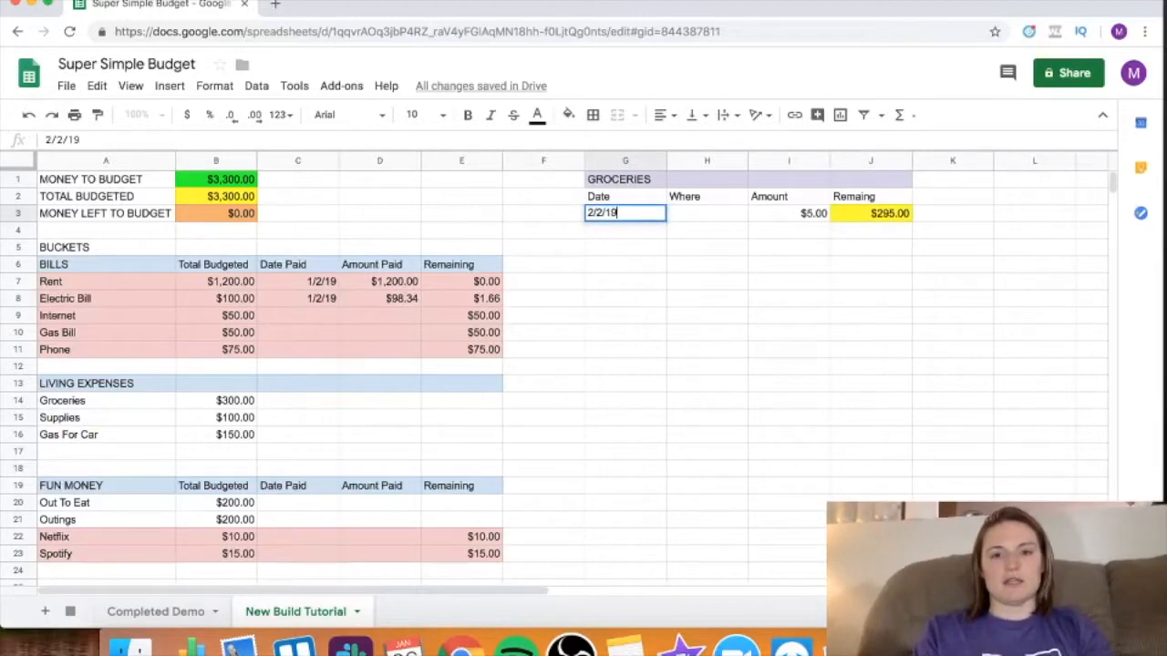
pyautogui.press('Tab')
pyautogui.press('Right')
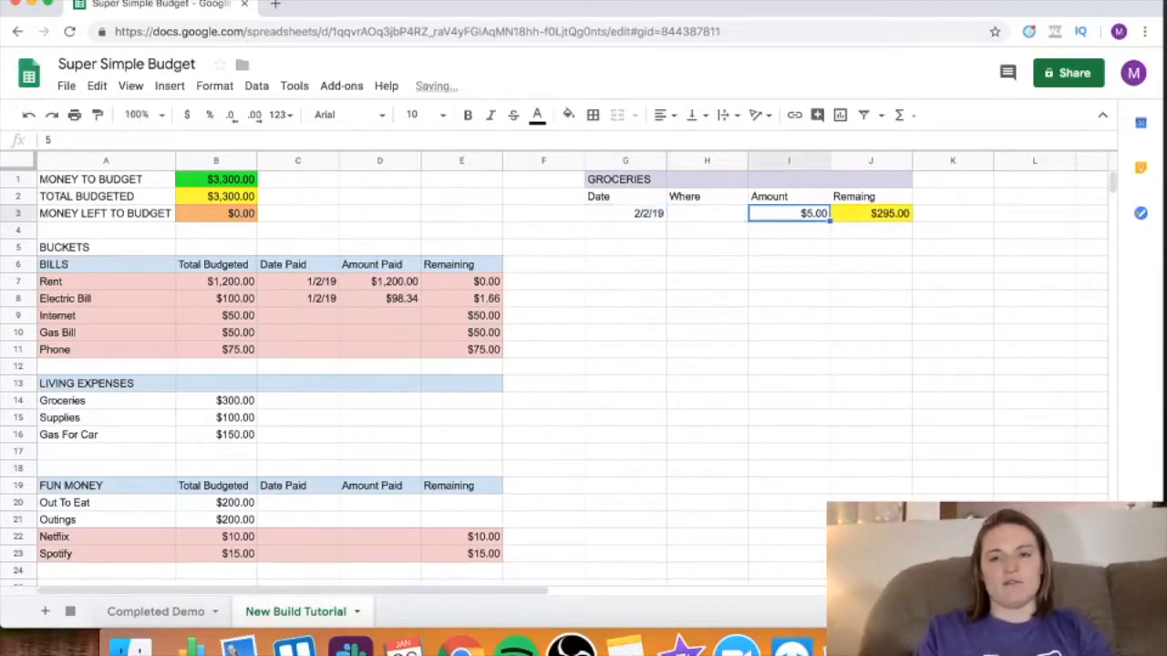
pyautogui.press('Left')
pyautogui.write('Walmart')
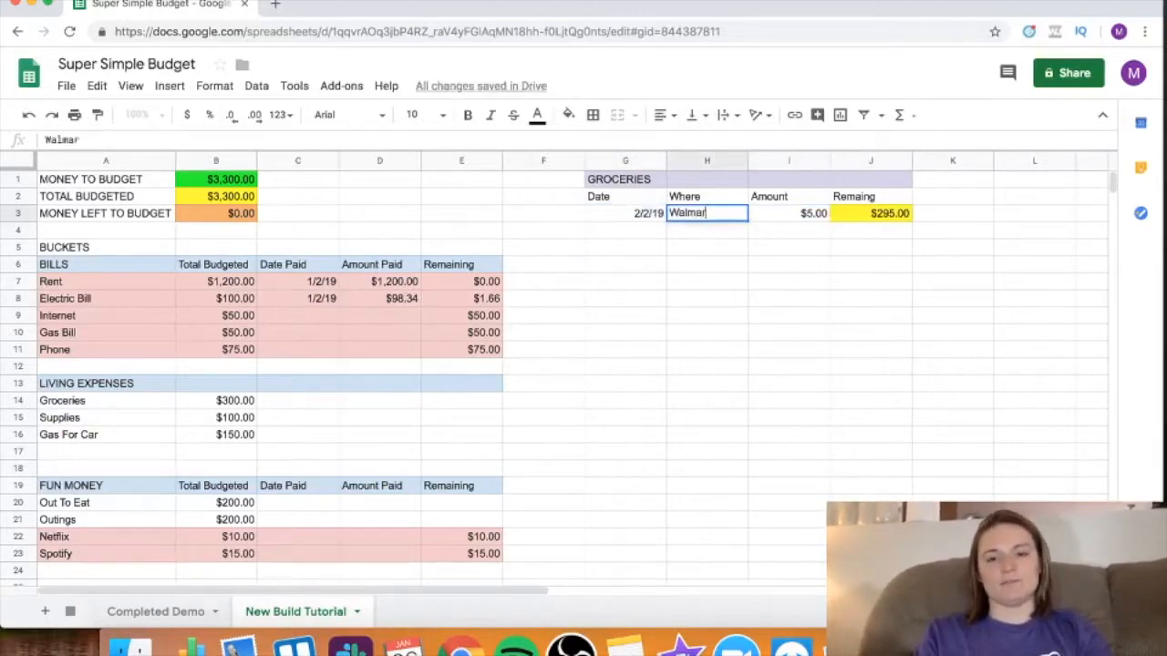
pyautogui.press('Return')
# Step: Add a second grocery purchase in row 4 with date 2/3/19, store Walmart and amount 10
pyautogui.press('Left')
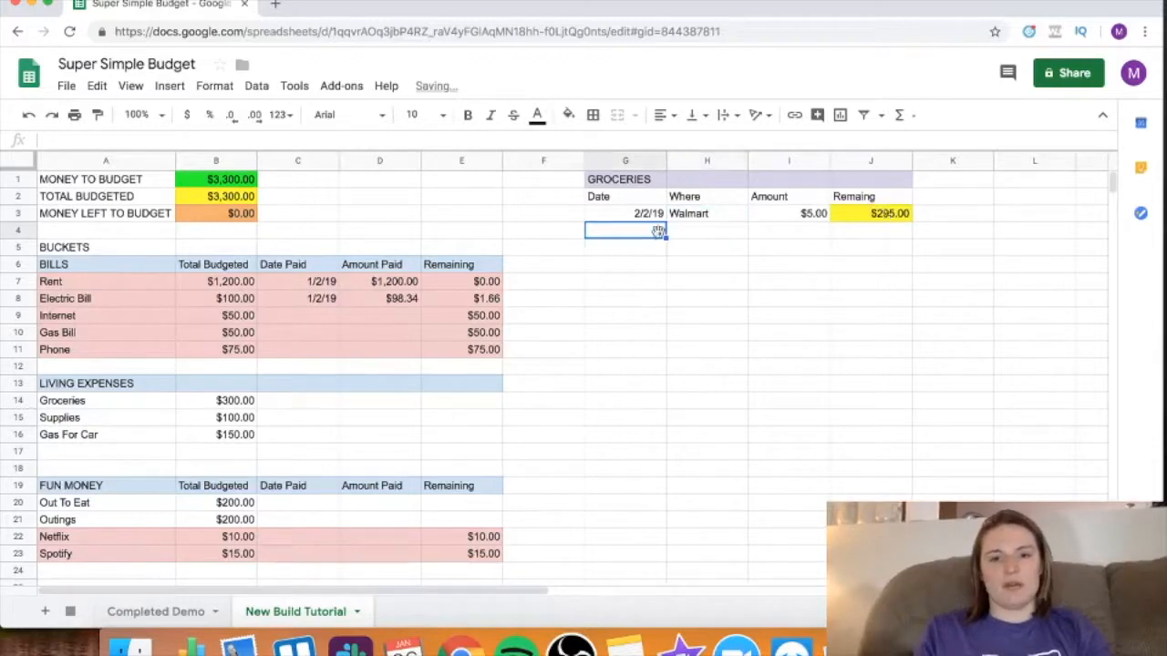
pyautogui.write('2/3/19')
pyautogui.press('Tab')
pyautogui.write('Walmart')
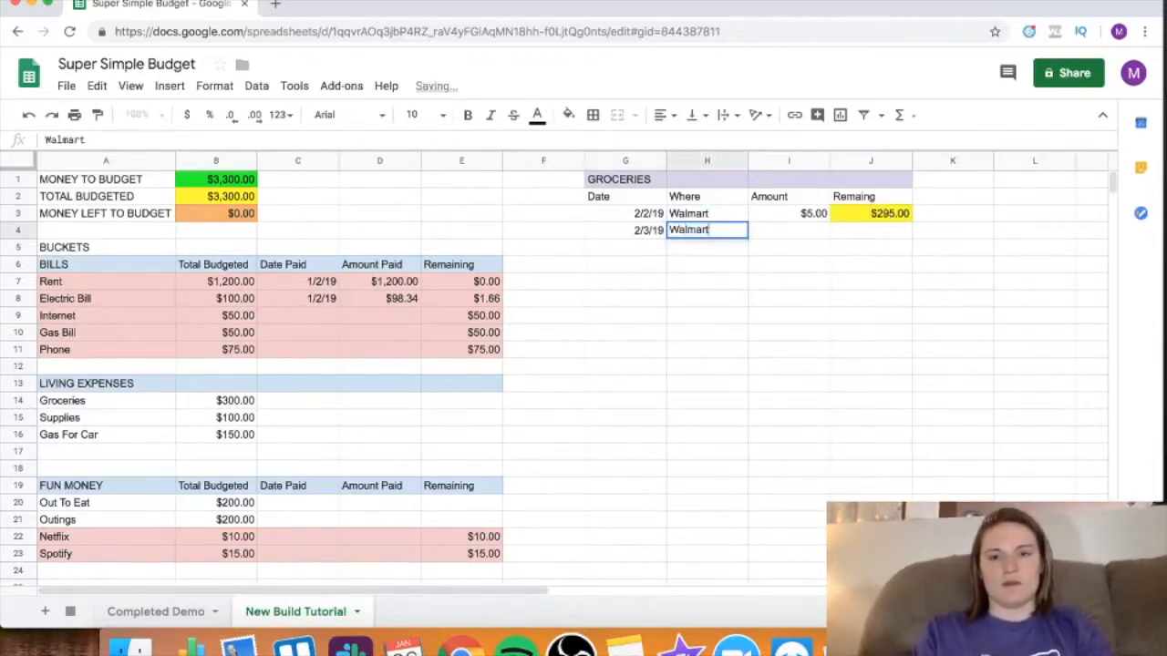
pyautogui.press('Tab')
pyautogui.write('10')
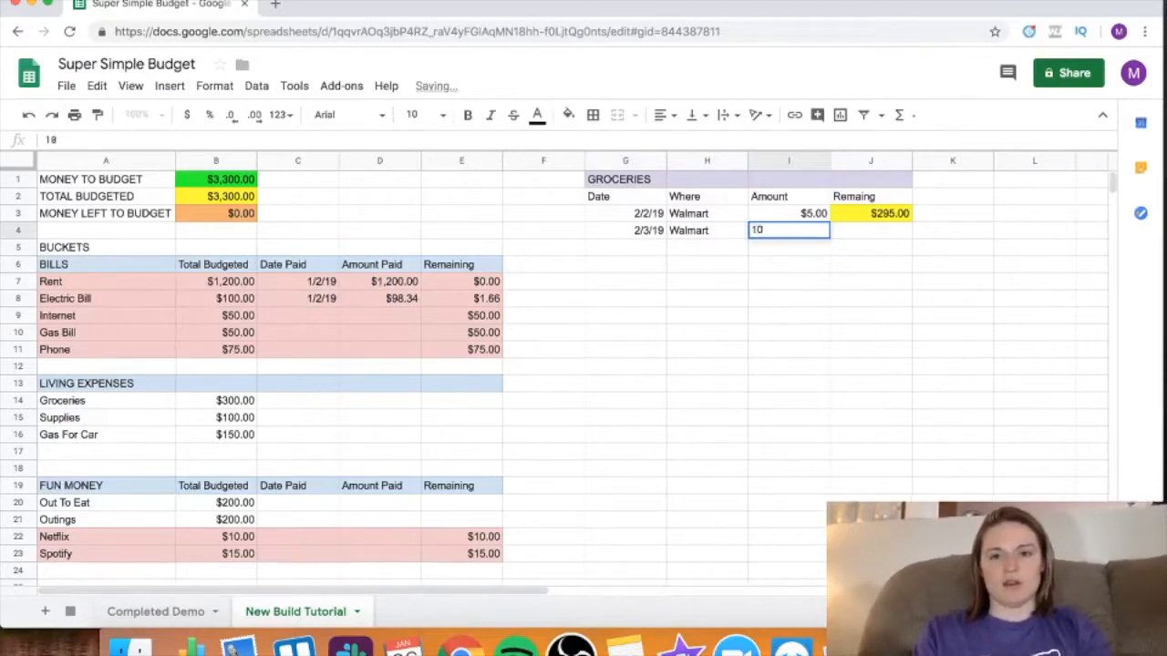
pyautogui.press('Return')
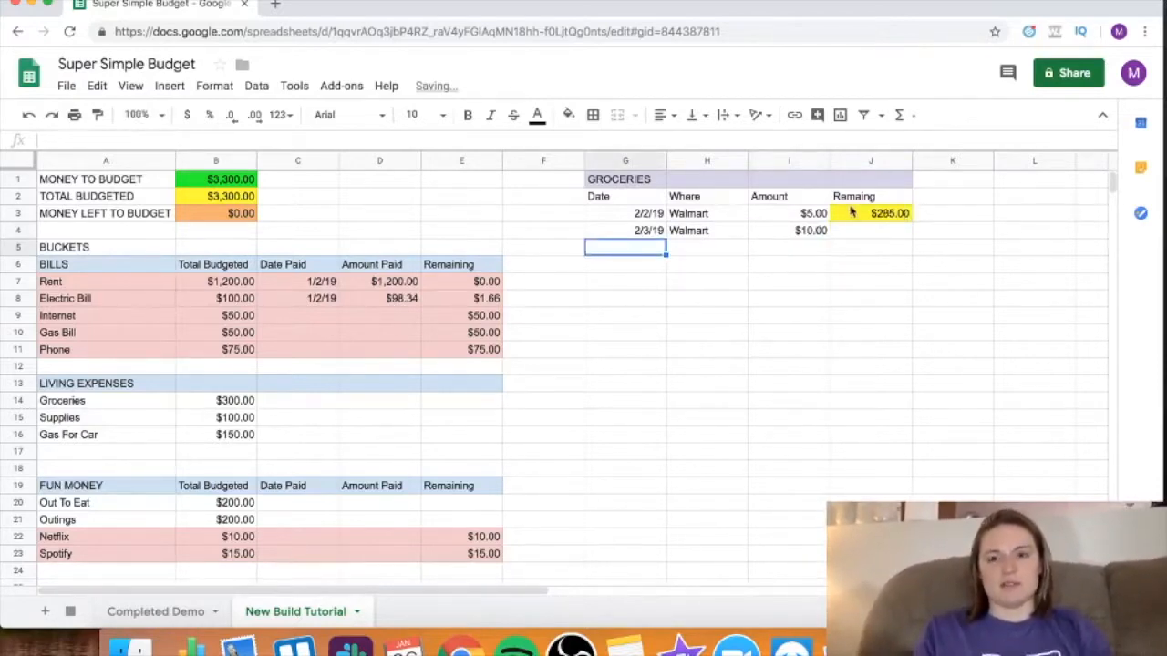
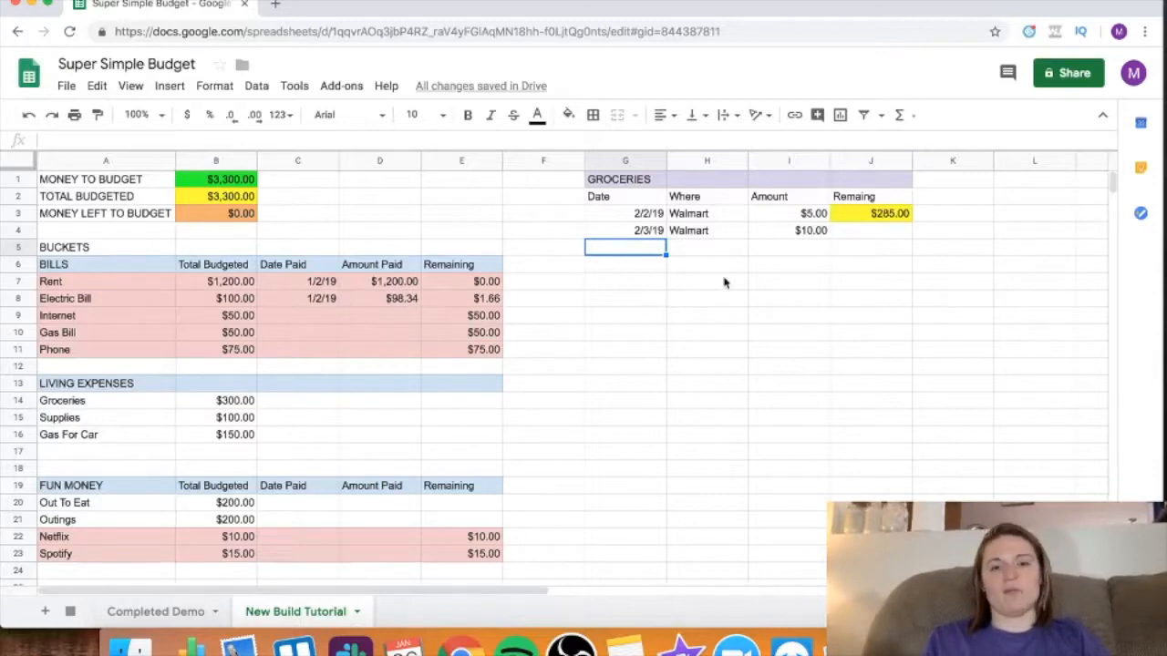
pyautogui.click(791, 321)
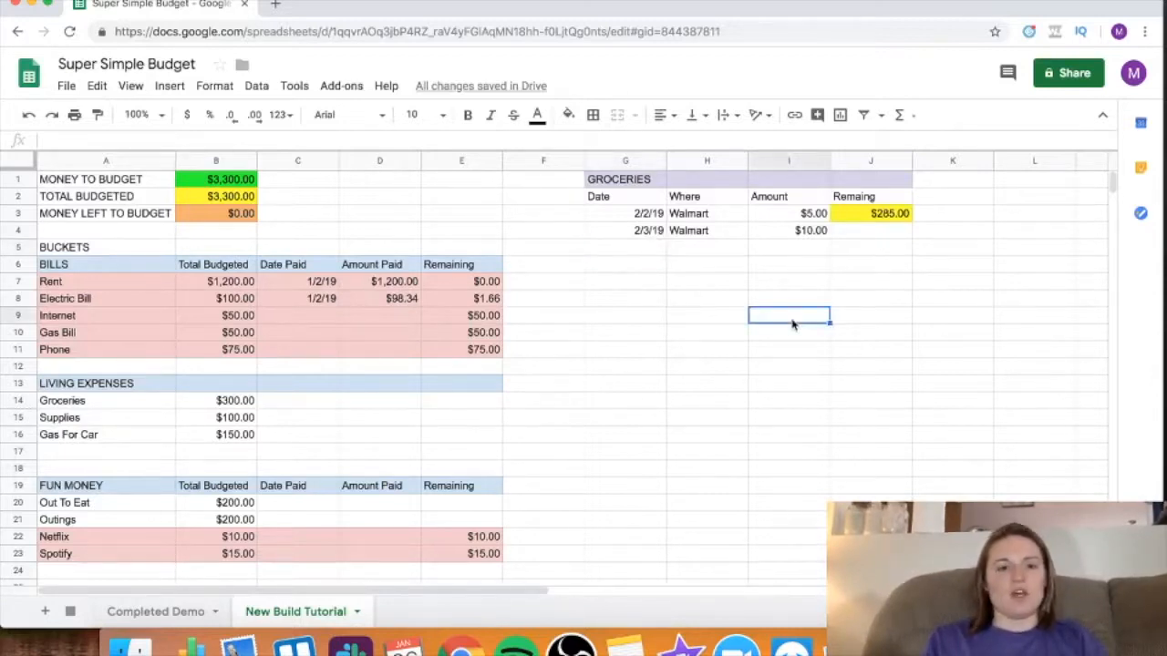
pyautogui.click(81, 403)
pyautogui.click(72, 423)
pyautogui.click(868, 310)
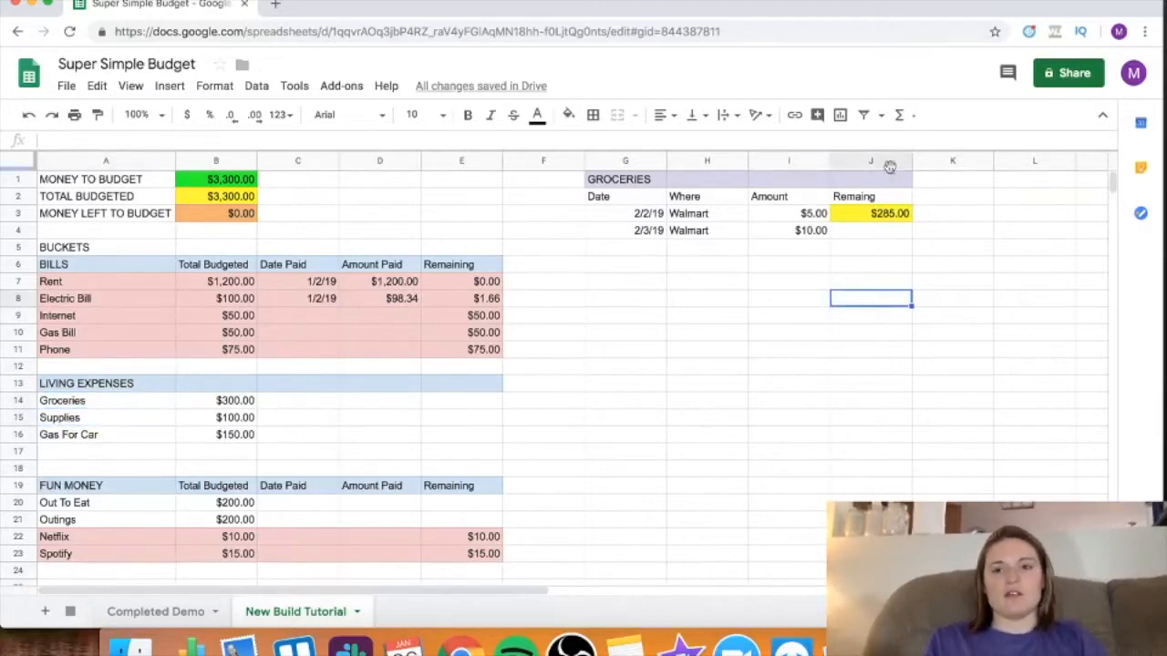
# Step: Copy the Groceries tracker columns G to J and paste them starting at column L
pyautogui.moveTo(874, 160)
pyautogui.mouseDown()
pyautogui.moveTo(634, 168)
pyautogui.moveTo(859, 175)
pyautogui.mouseUp()
pyautogui.click(550, 219)
pyautogui.click(621, 160)
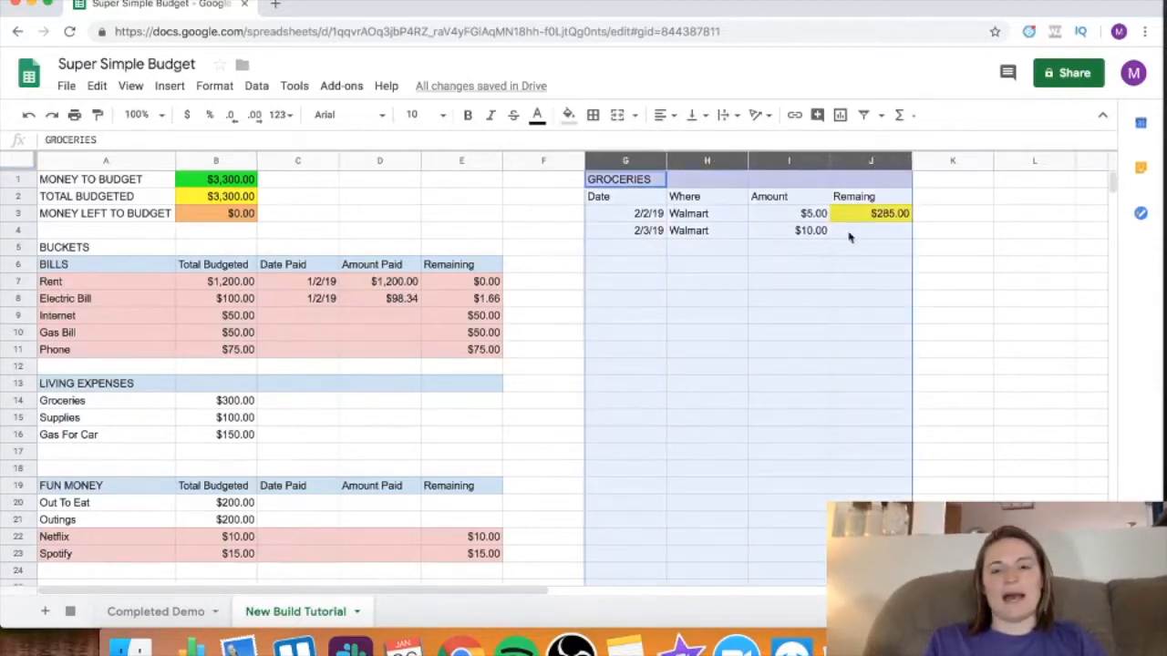
pyautogui.rightClick(701, 163)
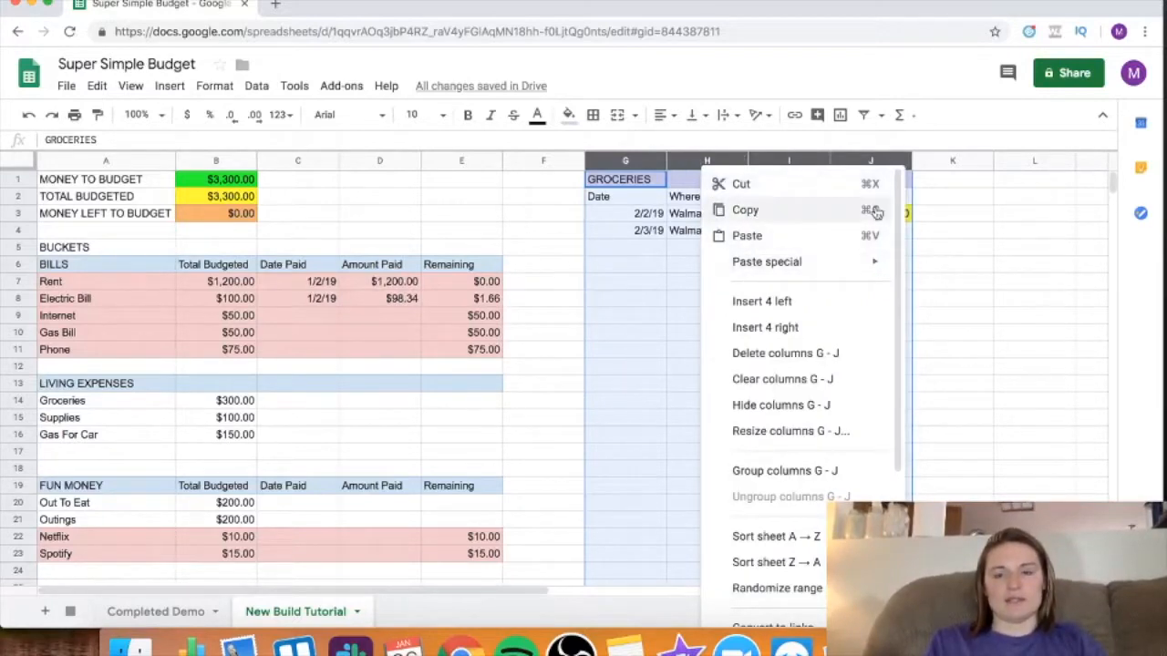
pyautogui.click(854, 215)
pyautogui.hscroll(3, 982, 228)
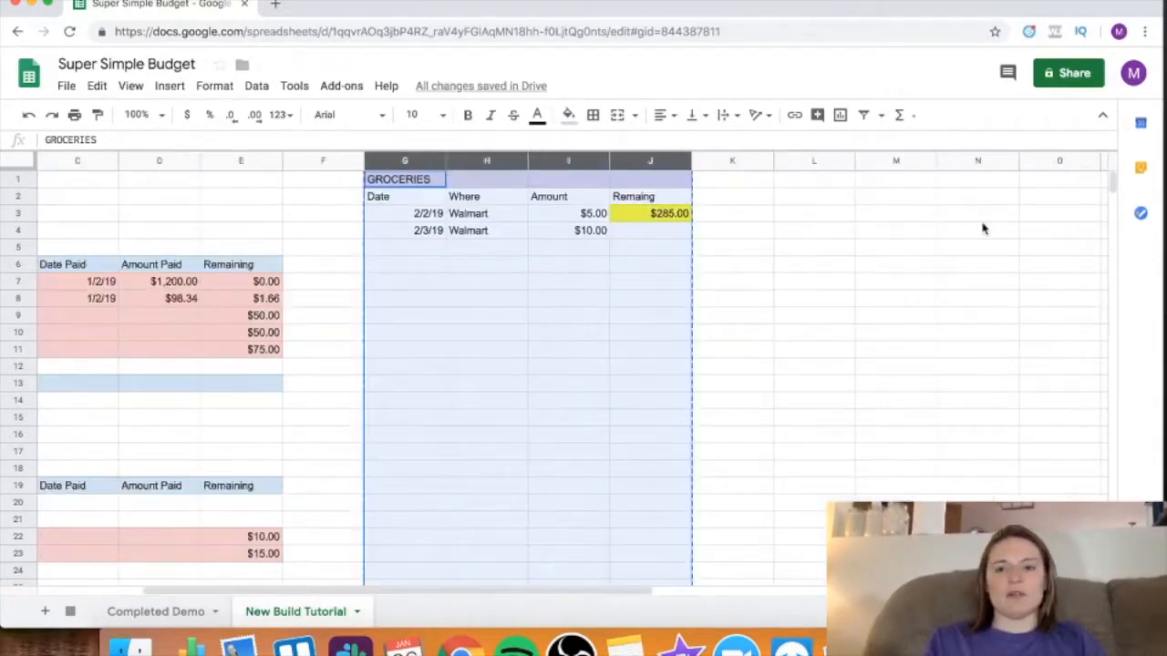
pyautogui.click(715, 163)
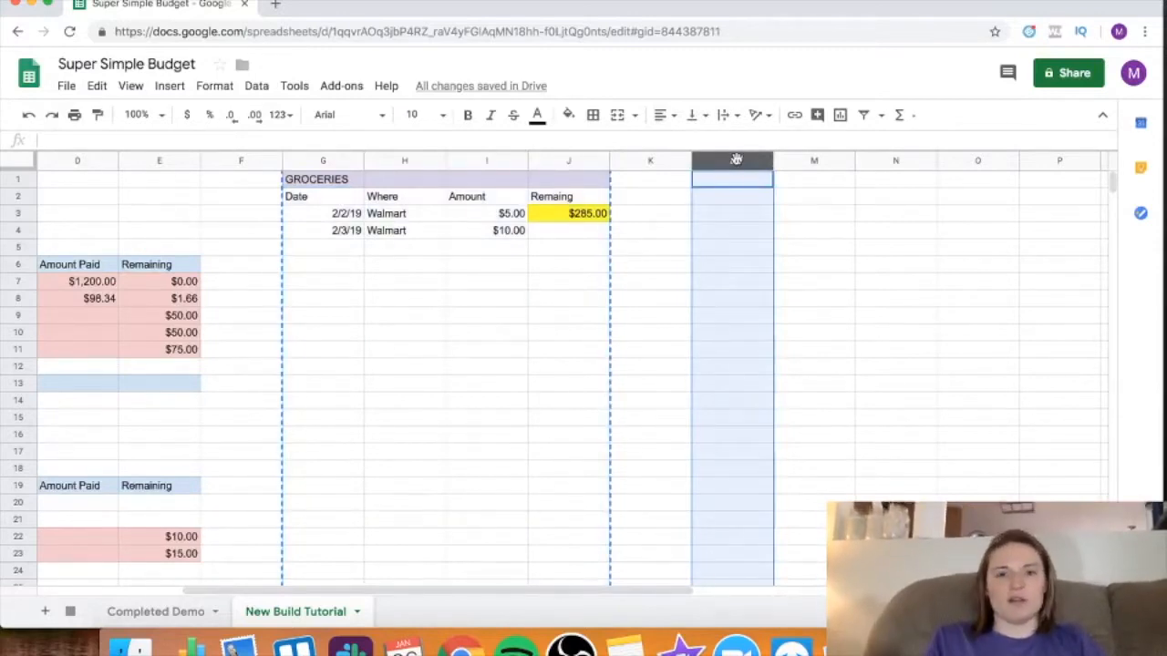
pyautogui.rightClick(736, 160)
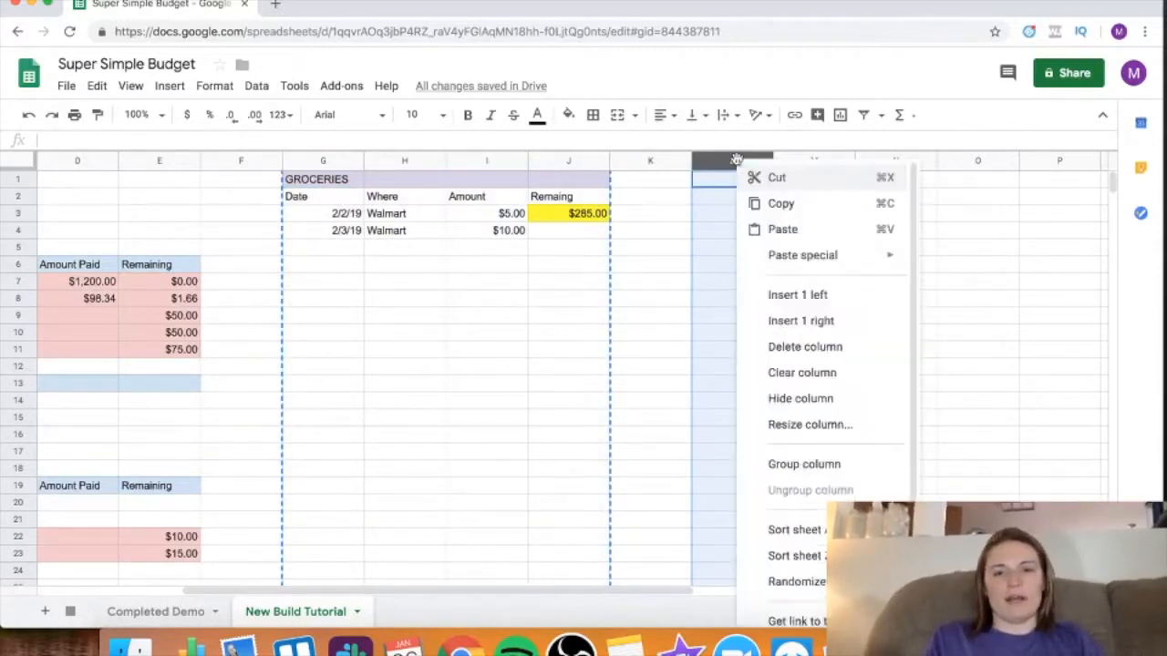
pyautogui.click(786, 229)
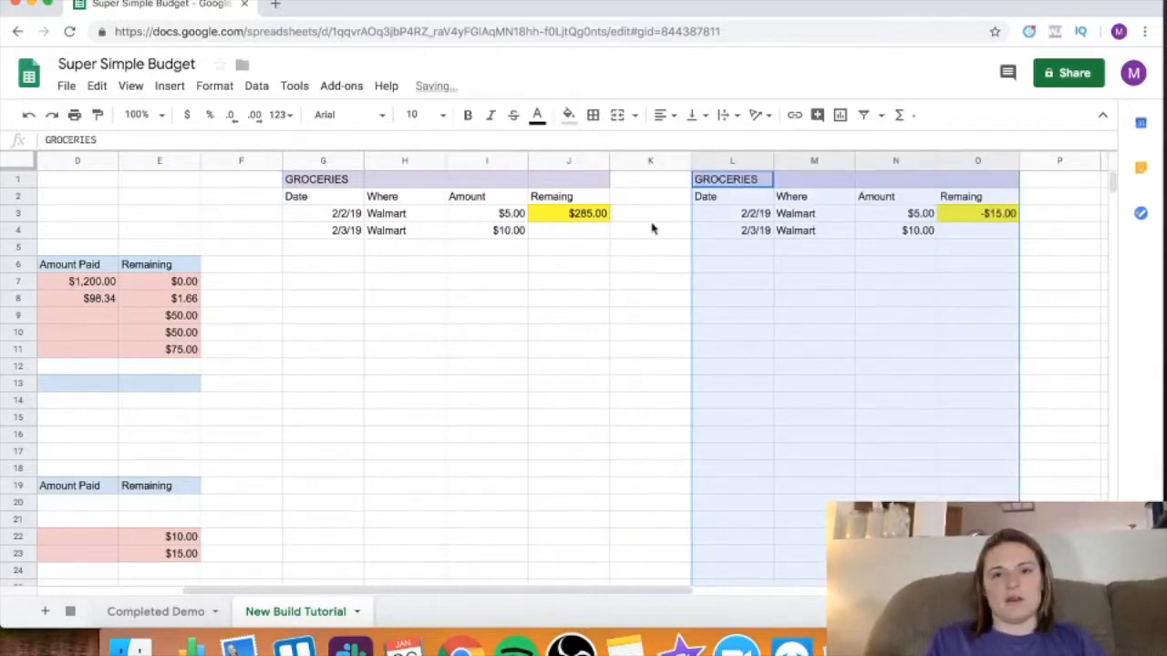
pyautogui.click(649, 219)
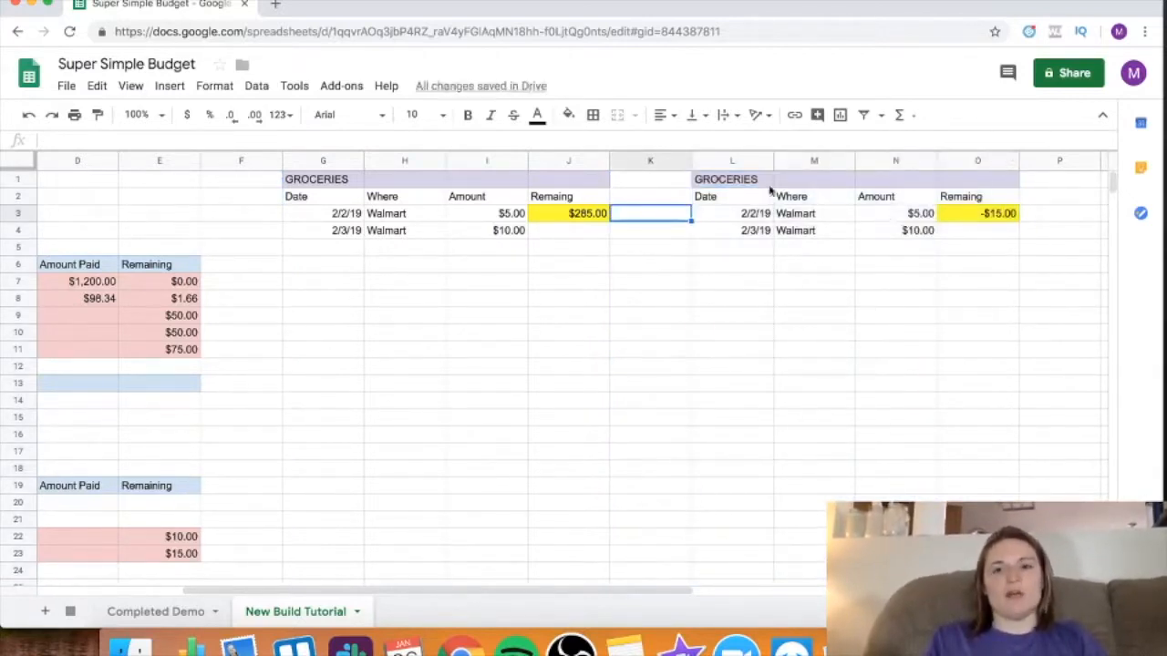
# Step: Change the heading of the copied tracker in L1 to SUPPLIES
pyautogui.click(738, 185)
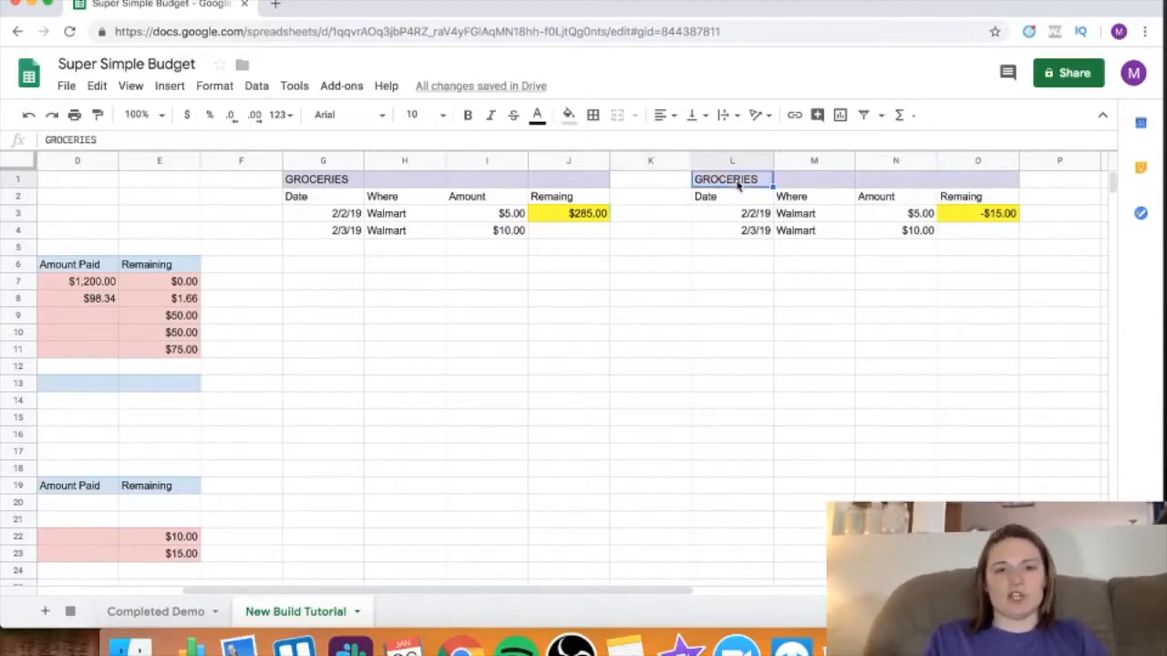
pyautogui.write('SUPPLE')
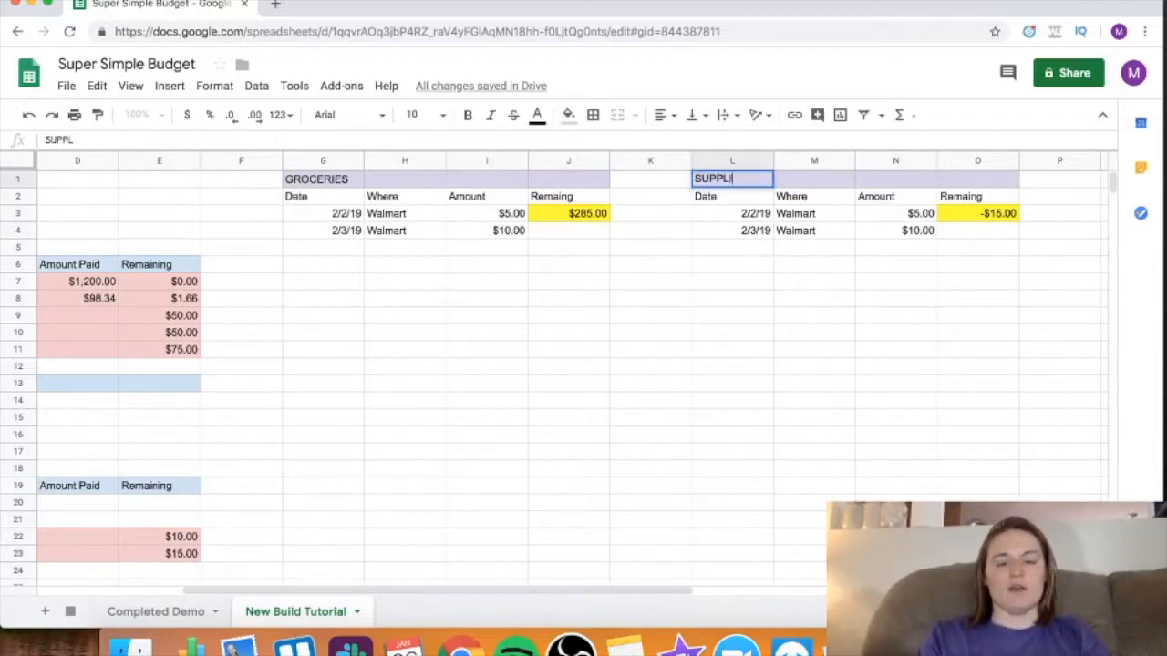
pyautogui.write('IES')
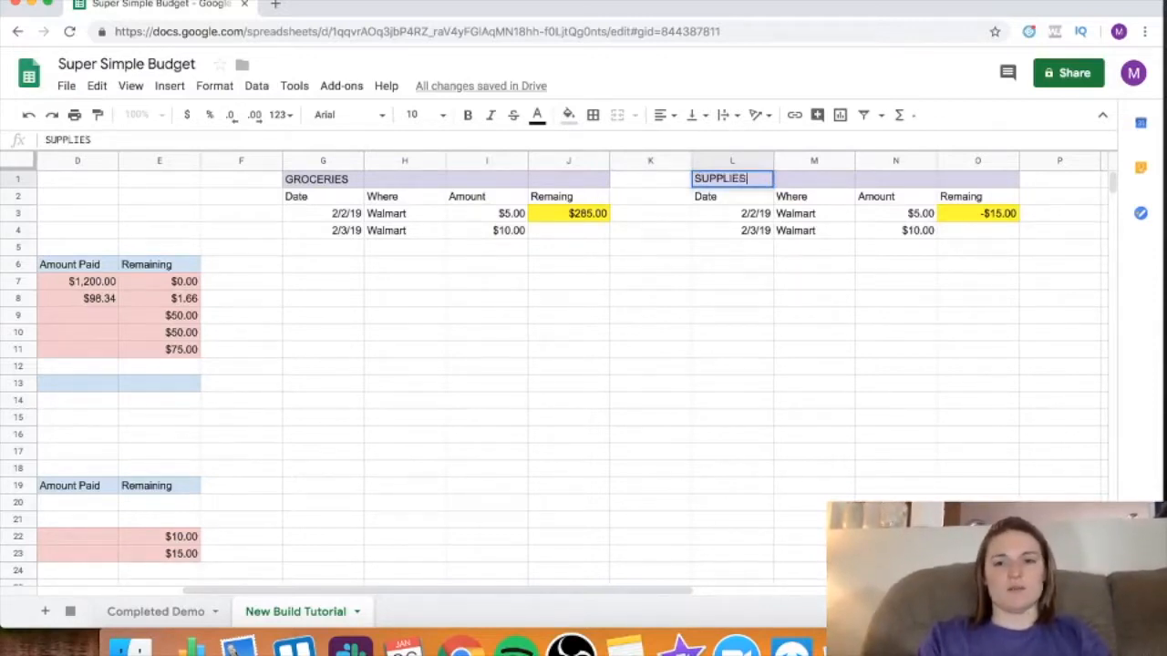
pyautogui.press('Return')
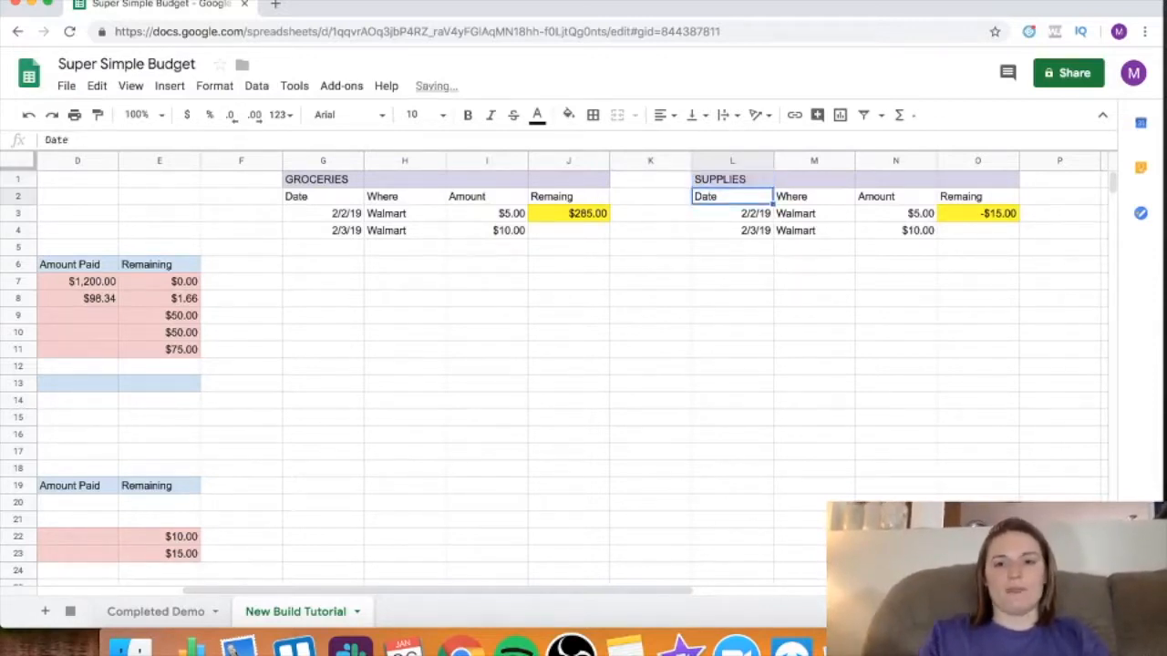
# Step: Change the Supplies remaining formula in O3 to =B15-(SUM(N:N)) so it subtracts from the Supplies budget
pyautogui.click(983, 217)
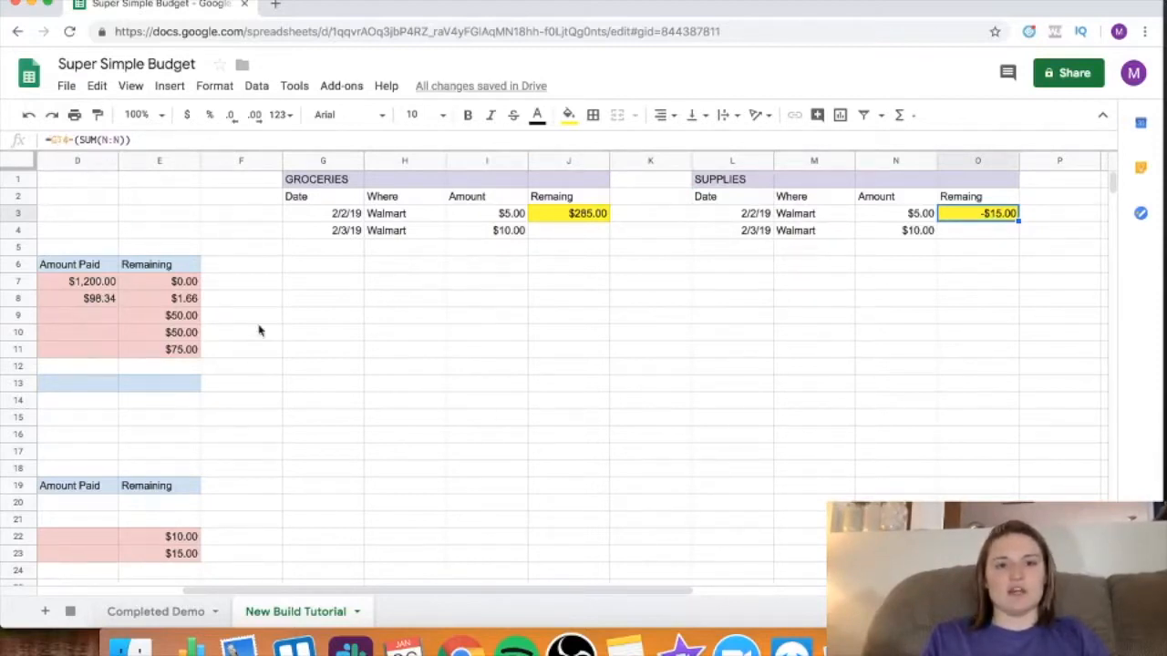
pyautogui.click(413, 327)
pyautogui.click(604, 214)
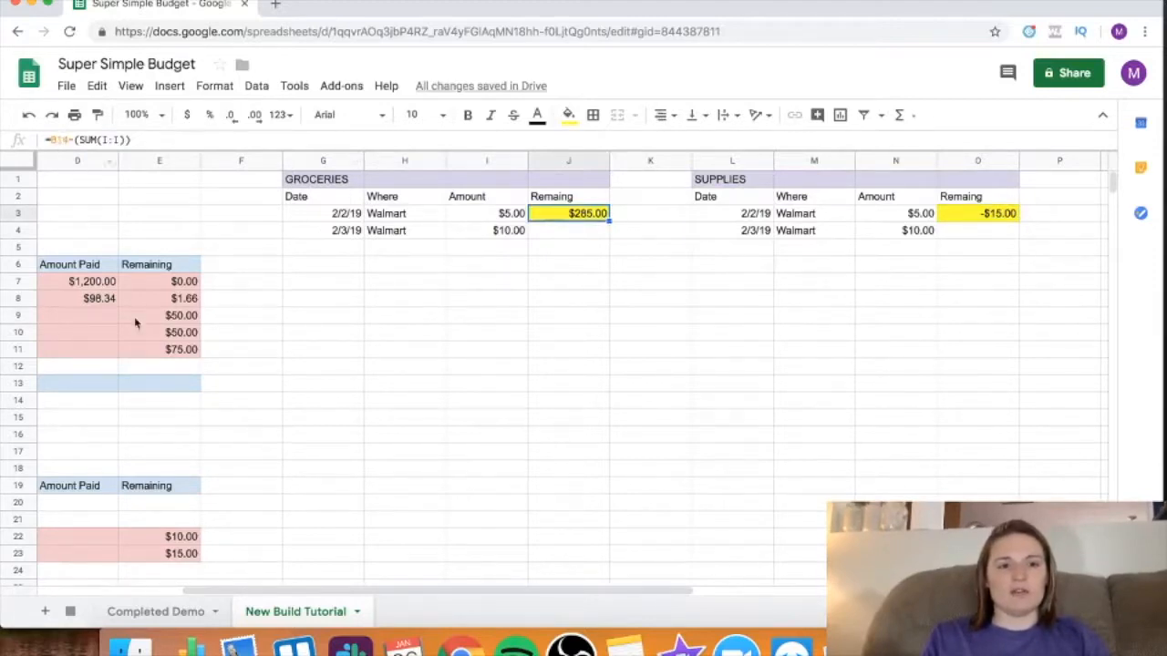
pyautogui.hscroll(-5, 134, 316)
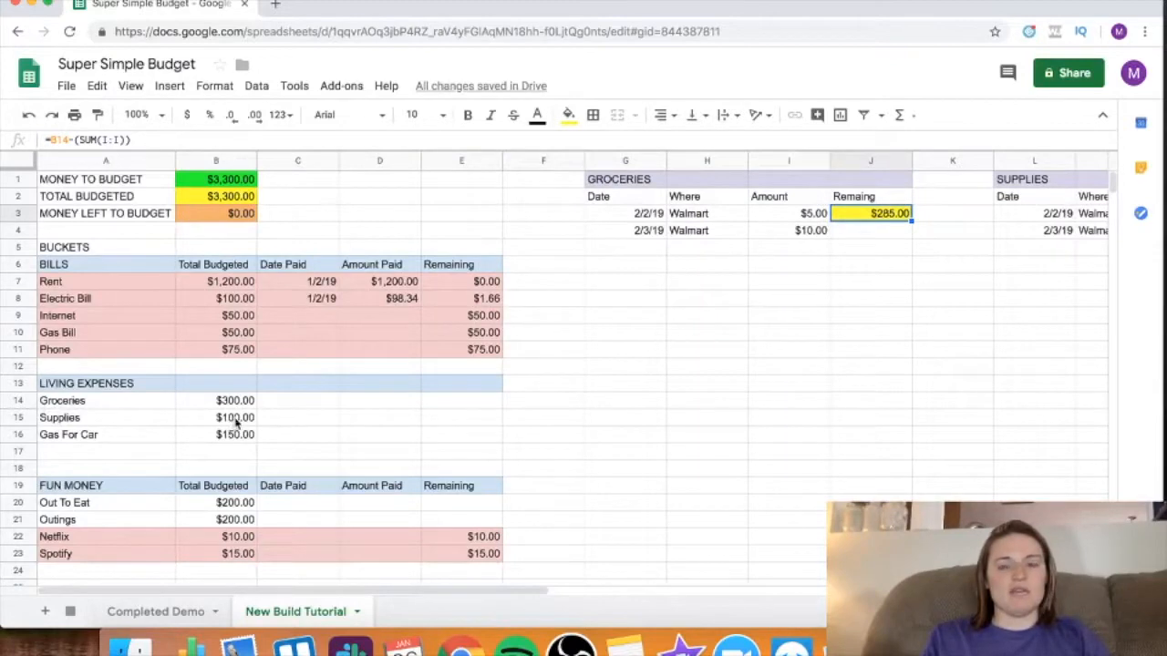
pyautogui.hscroll(5, 647, 393)
pyautogui.click(895, 213)
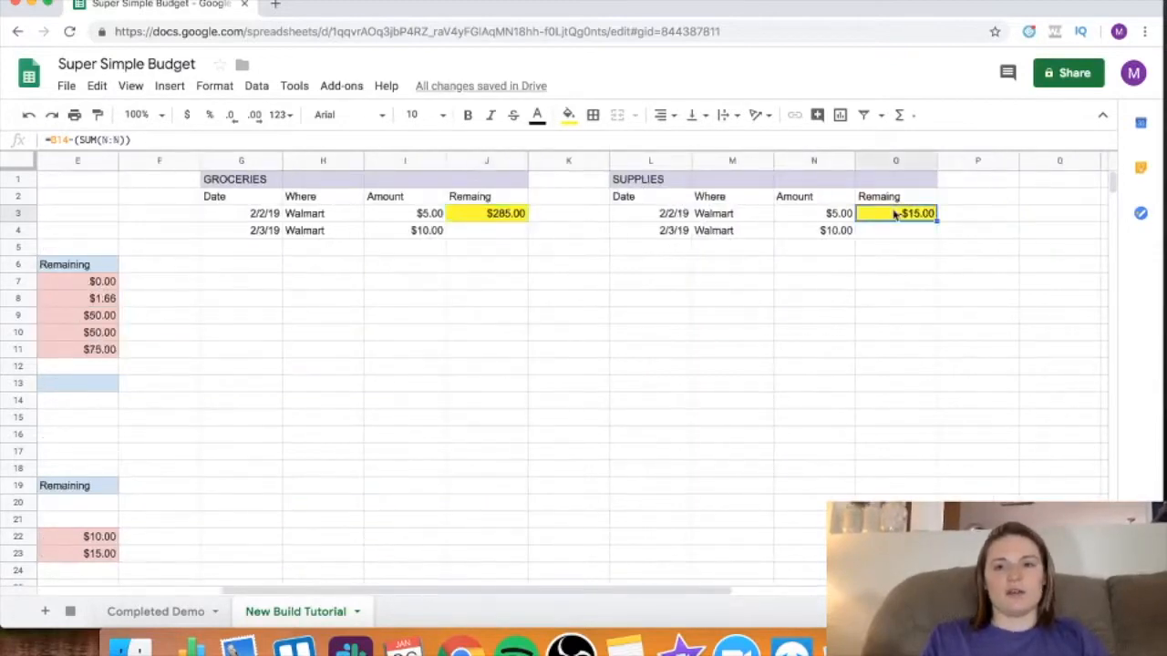
pyautogui.click(68, 140)
pyautogui.press('BackSpace')
pyautogui.press('BackSpace')
pyautogui.press('BackSpace')
pyautogui.write('B15')
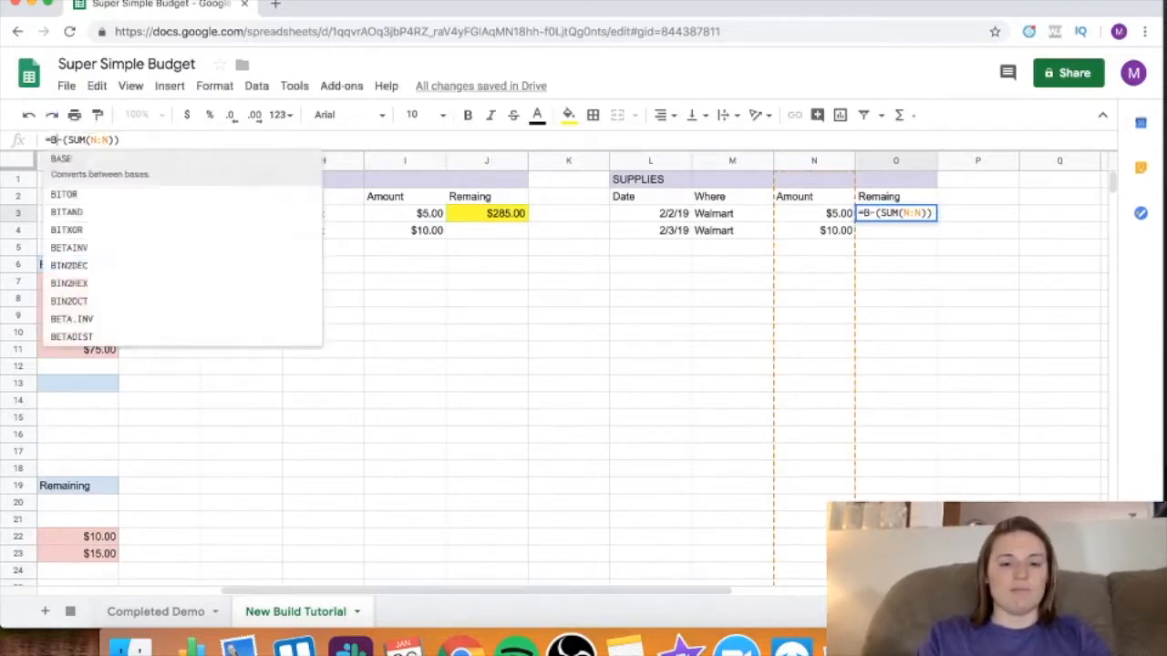
pyautogui.press('Return')
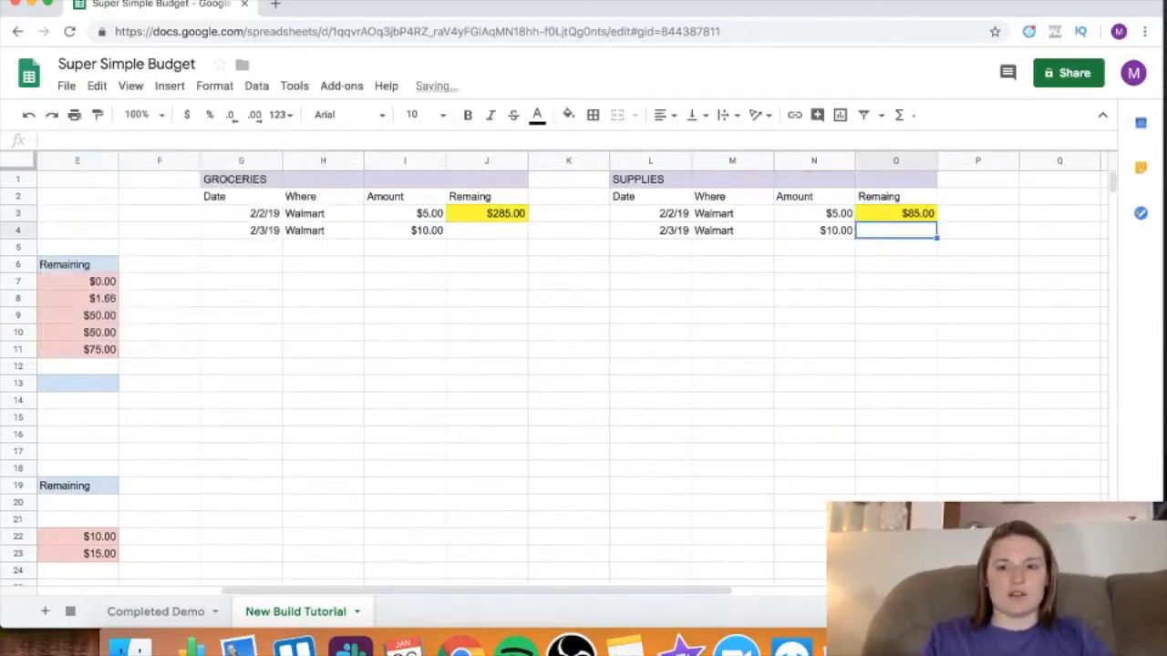
# Step: Clear the two copied amounts in N3 and N4 of the Supplies tracker
pyautogui.click(840, 234)
pyautogui.press('BackSpace')
pyautogui.press('Up')
pyautogui.press('BackSpace')
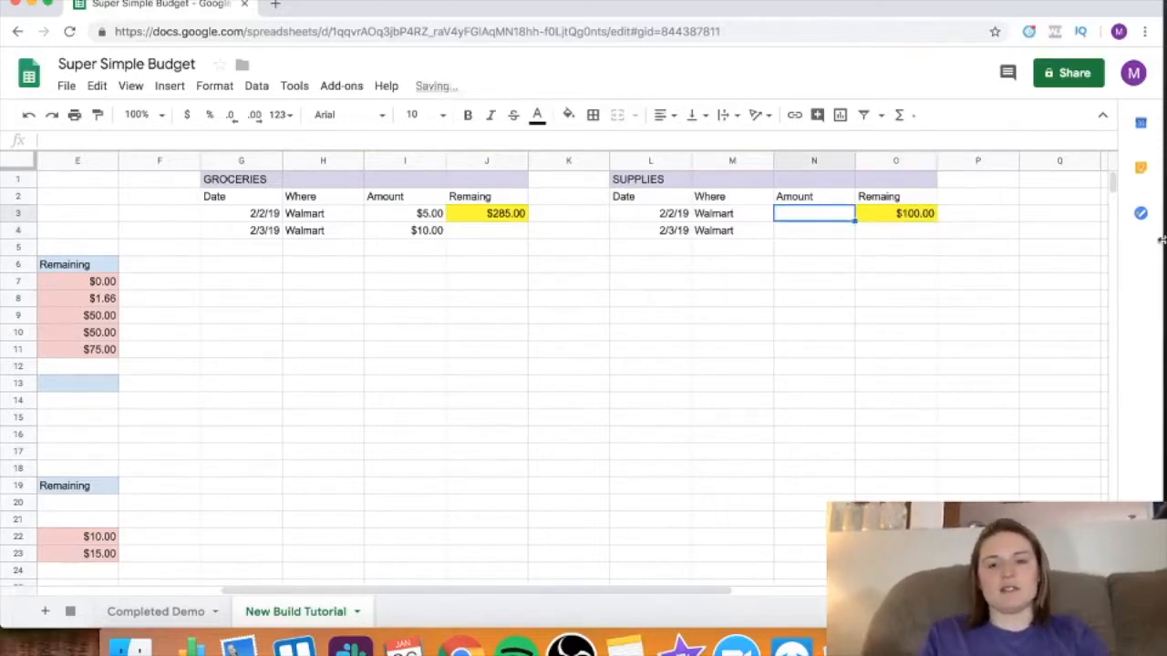
# Step: Copy the Supplies tracker columns L to O and paste them starting at column Q
pyautogui.hscroll(-5, 559, 292)
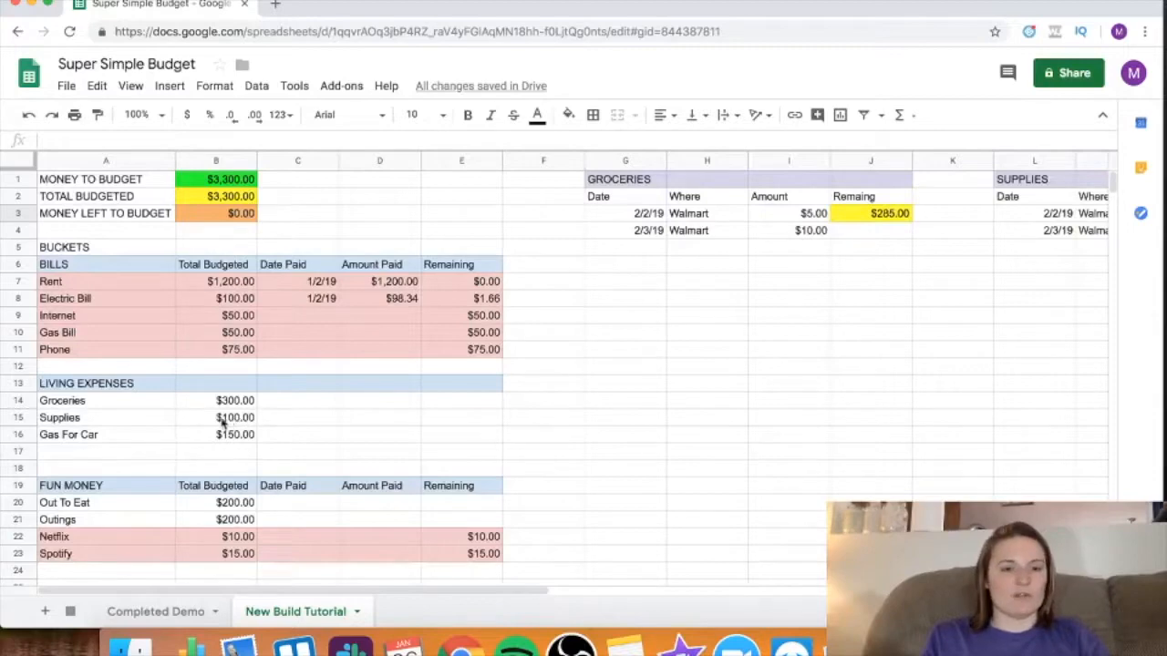
pyautogui.hscroll(6, 633, 308)
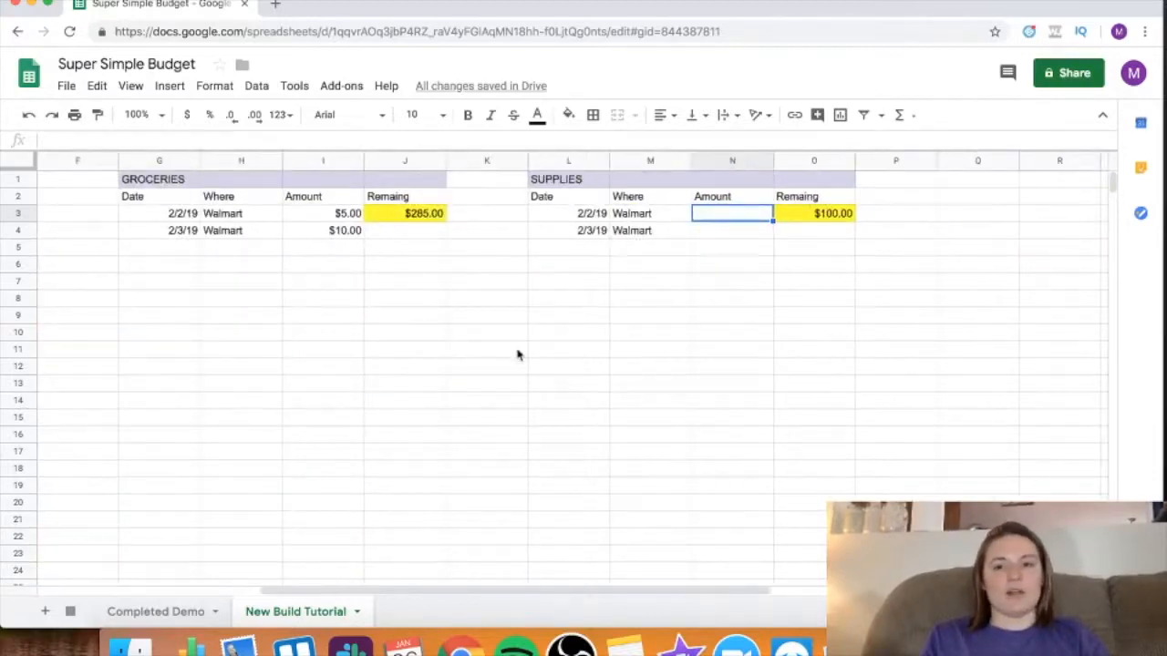
pyautogui.hscroll(-6, 518, 355)
pyautogui.hscroll(5, 57, 436)
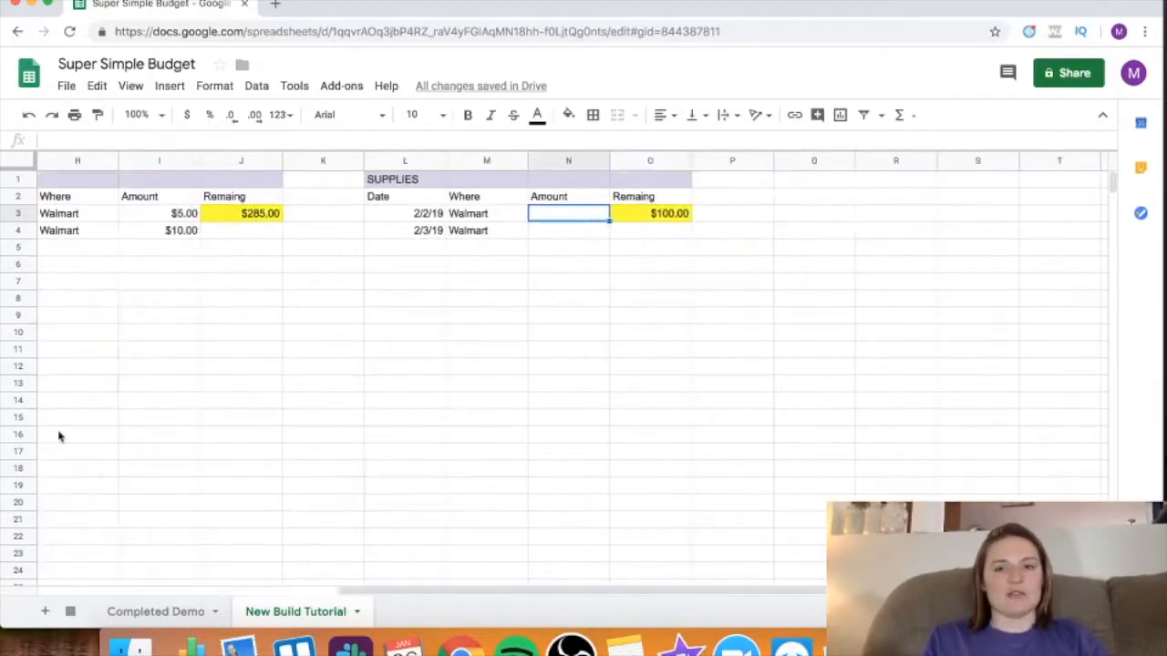
pyautogui.moveTo(664, 162); pyautogui.dragTo(437, 161)
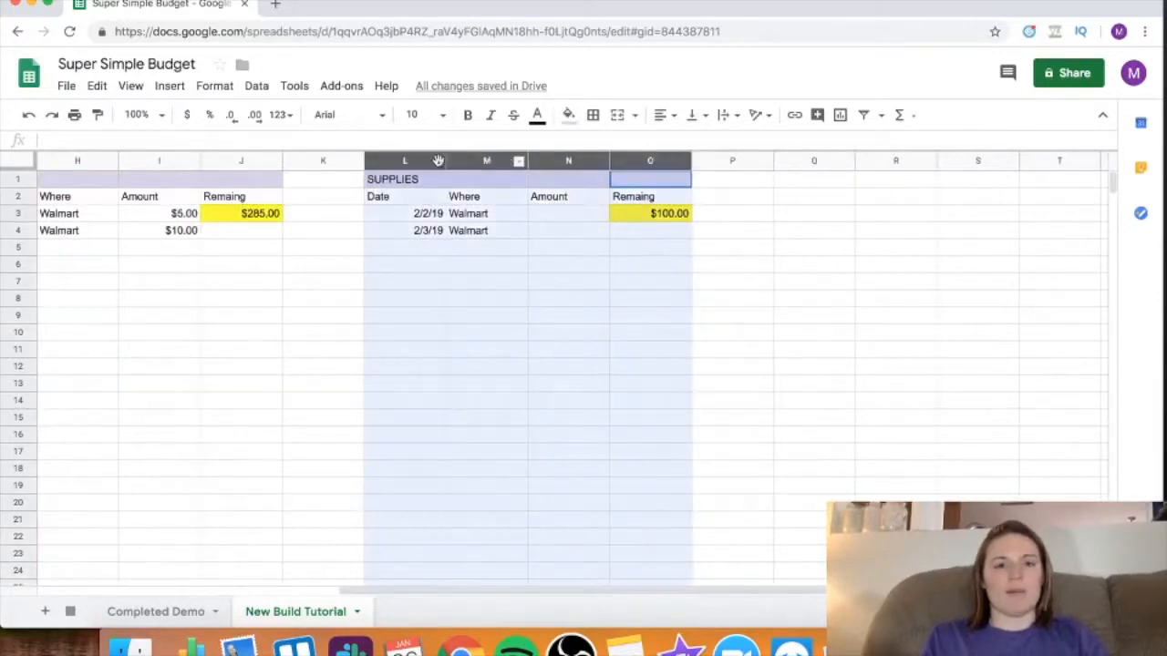
pyautogui.rightClick(438, 161)
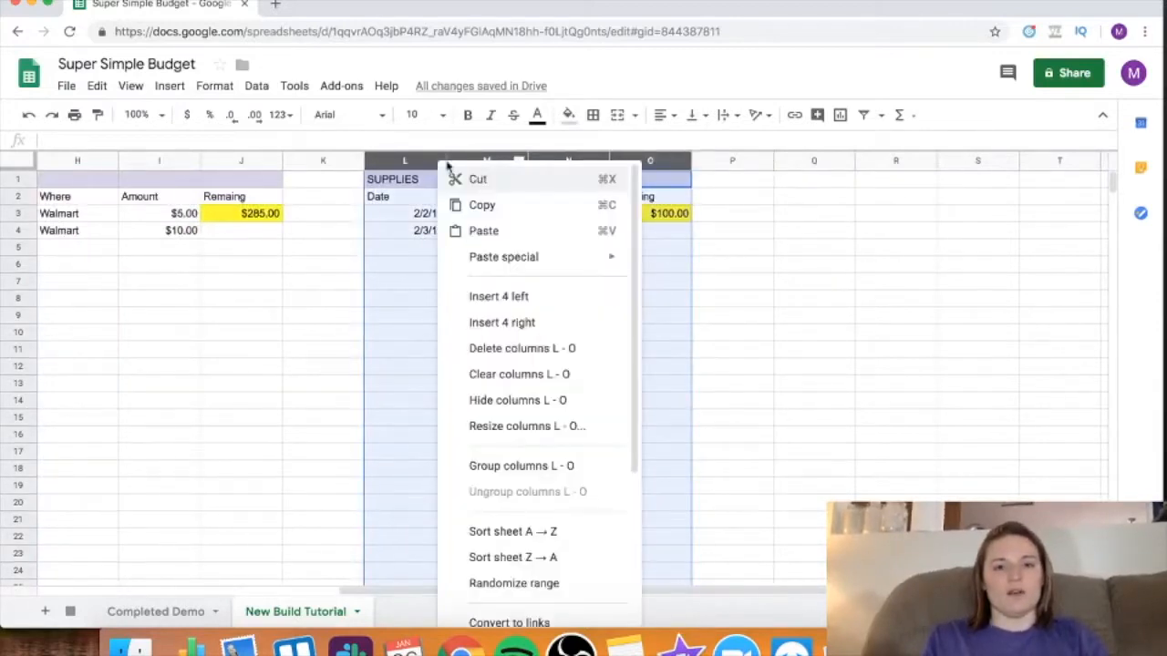
pyautogui.click(506, 206)
pyautogui.click(809, 161)
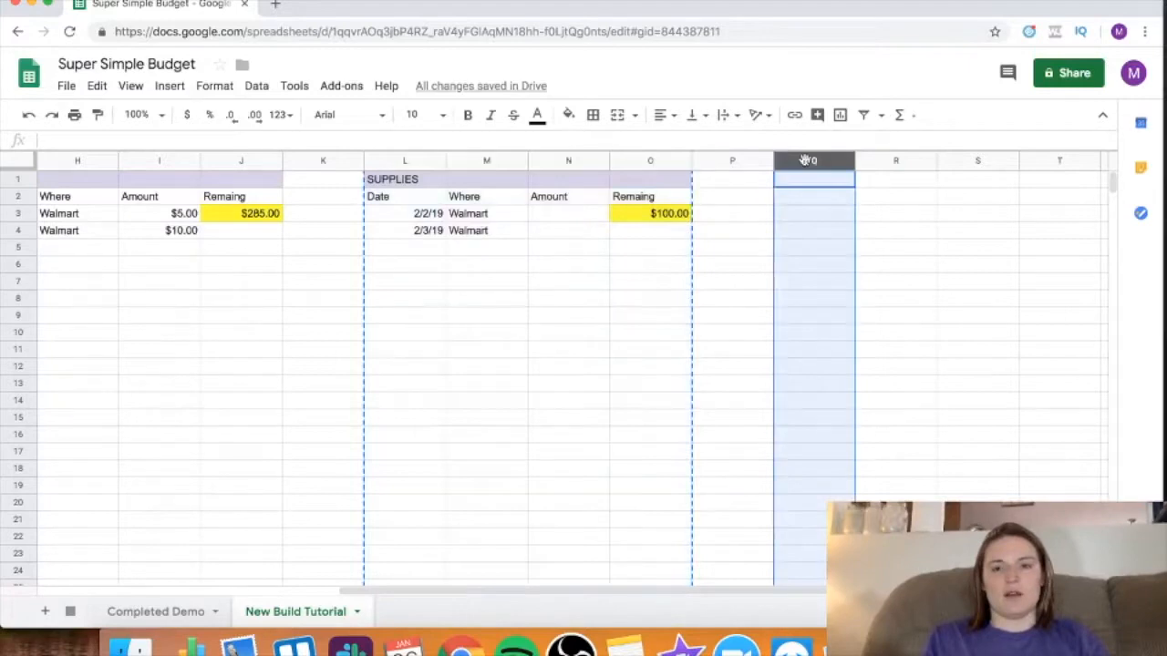
pyautogui.rightClick(808, 163)
pyautogui.click(852, 230)
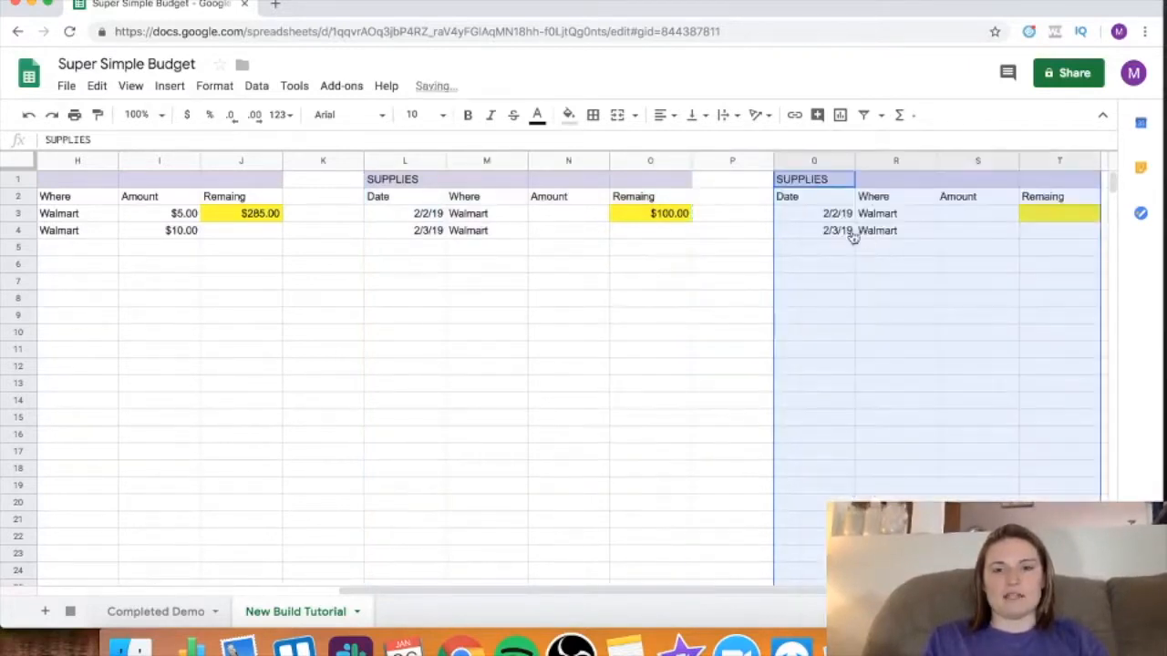
# Step: Change the heading of the newly pasted tracker in Q1 to GAS FOR CAR
pyautogui.hscroll(2, 795, 278)
pyautogui.click(682, 281)
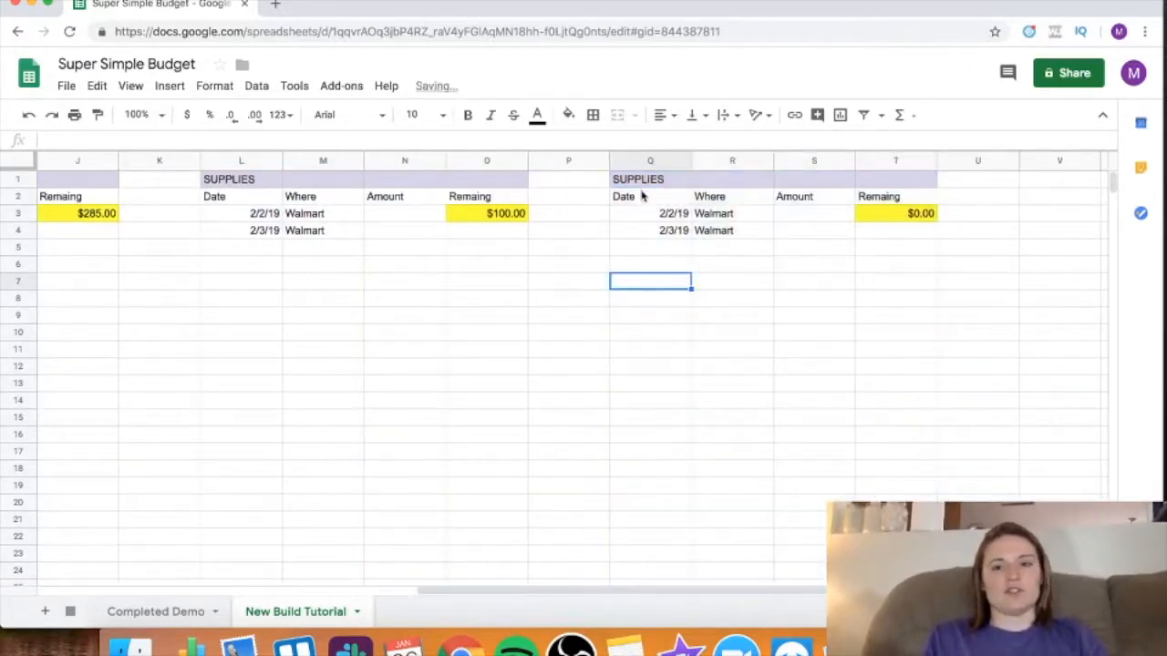
pyautogui.click(642, 179)
pyautogui.write('GAS FOR CAR')
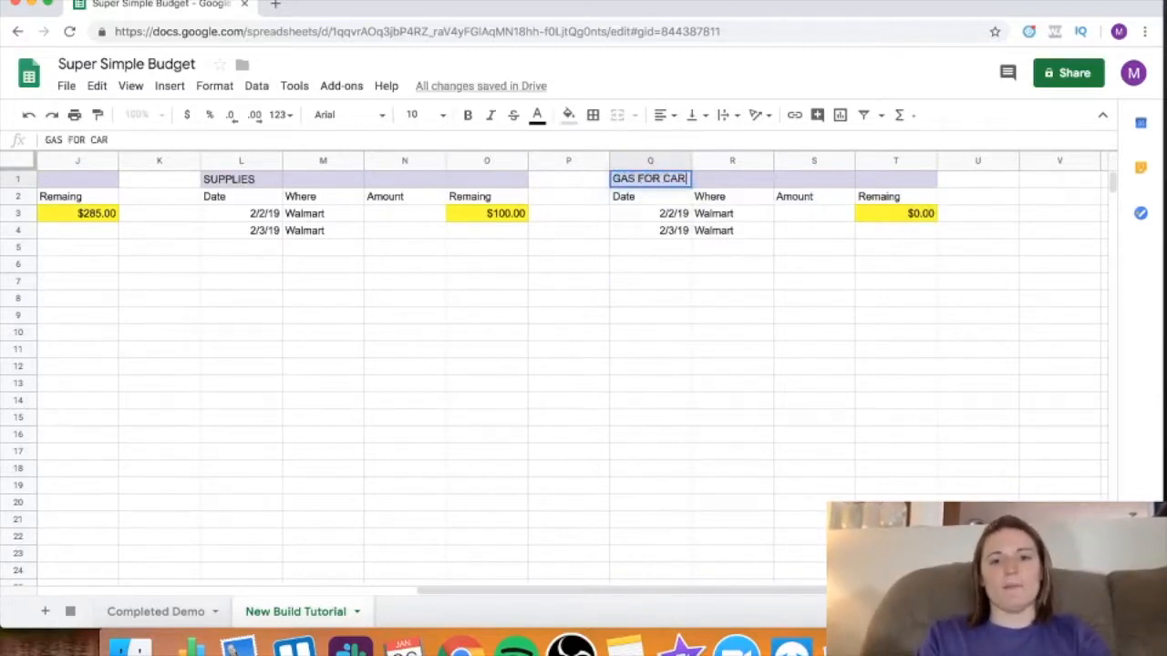
pyautogui.press('Return')
# Step: Change the Gas For Car remaining formula in T3 to =B16-(SUM(S:S)) so it subtracts from the Gas For Car budget
pyautogui.hscroll(-15, 577, 249)
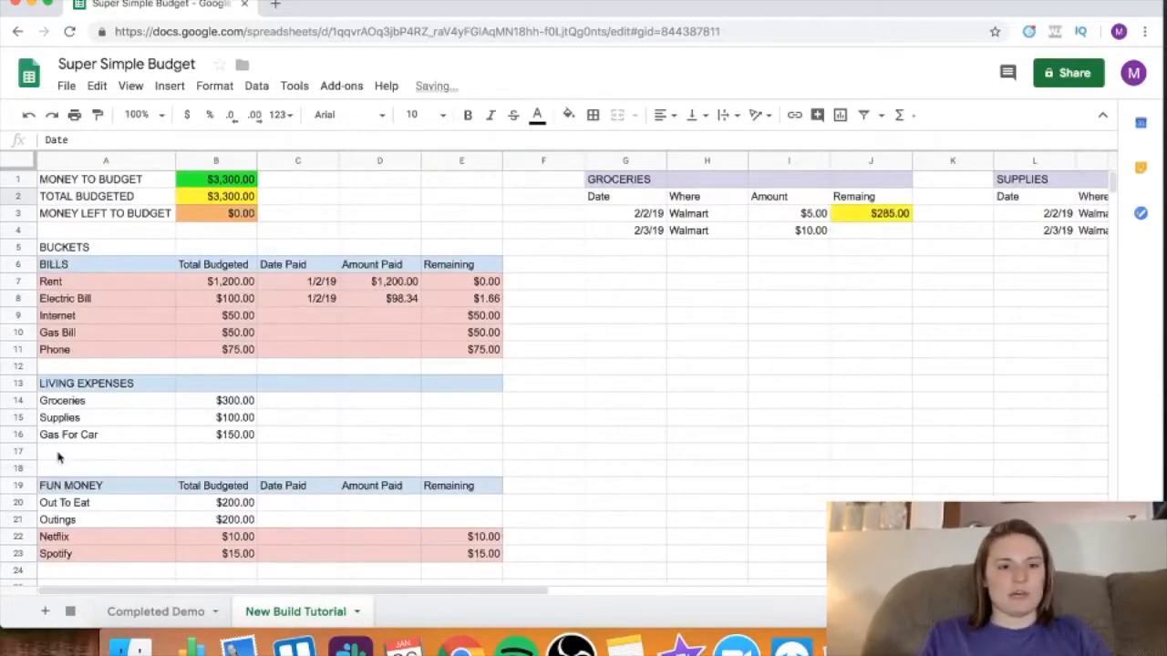
pyautogui.click(232, 423)
pyautogui.click(236, 437)
pyautogui.hscroll(10, 402, 448)
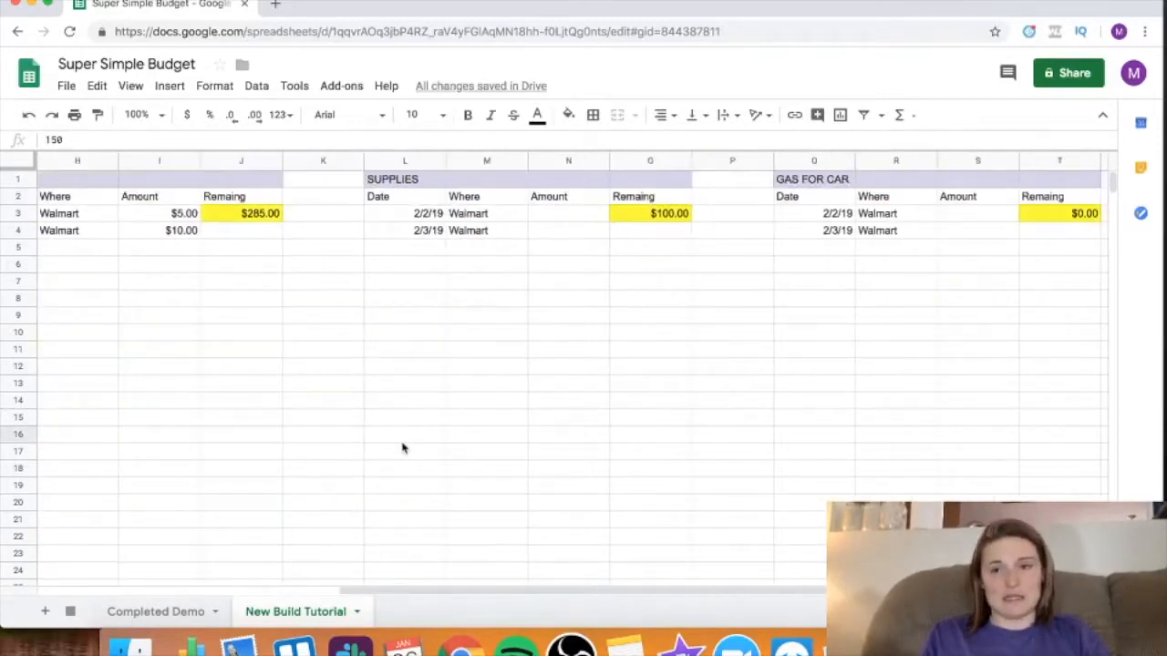
pyautogui.click(983, 210)
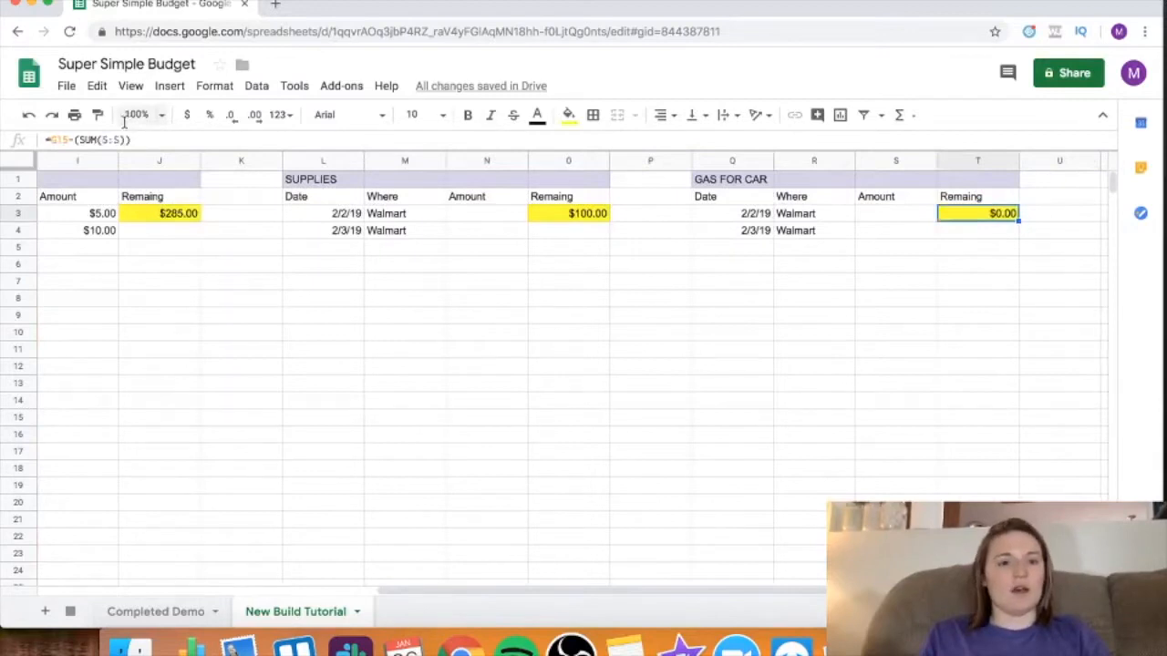
pyautogui.click(67, 139)
pyautogui.press('BackSpace')
pyautogui.press('BackSpace')
pyautogui.press('BackSpace')
pyautogui.write('B16')
pyautogui.press('Return')
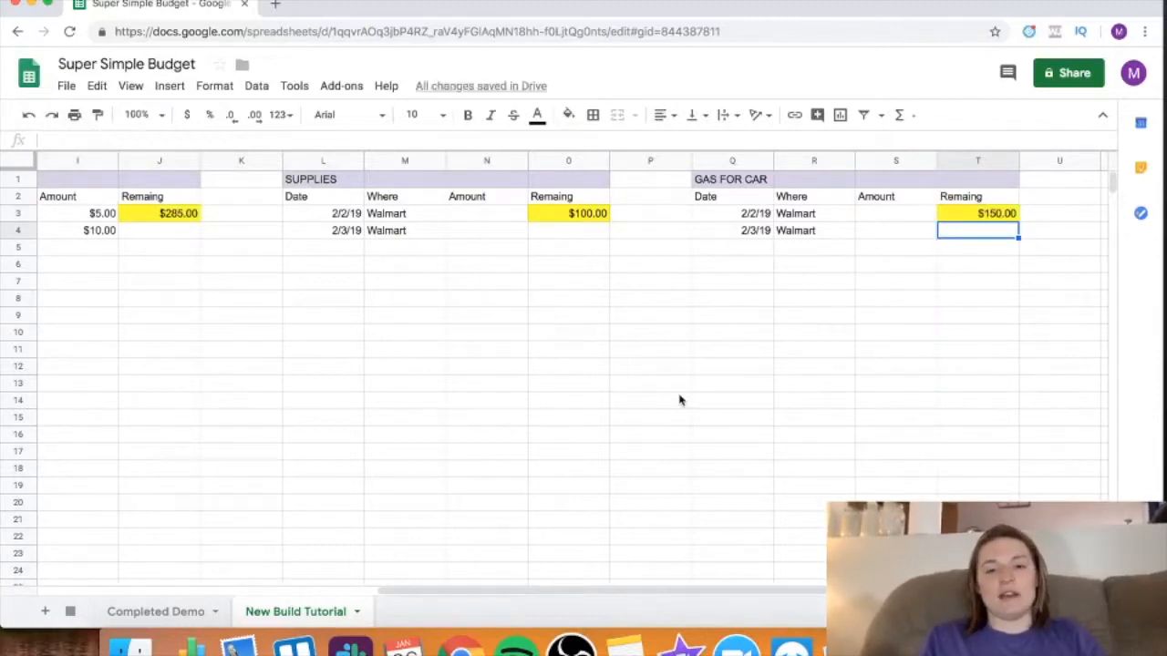
# Step: Check which cell holds the Out To Eat budget in the Fun Money section and look over the existing trackers
pyautogui.hscroll(-10, 955, 364)
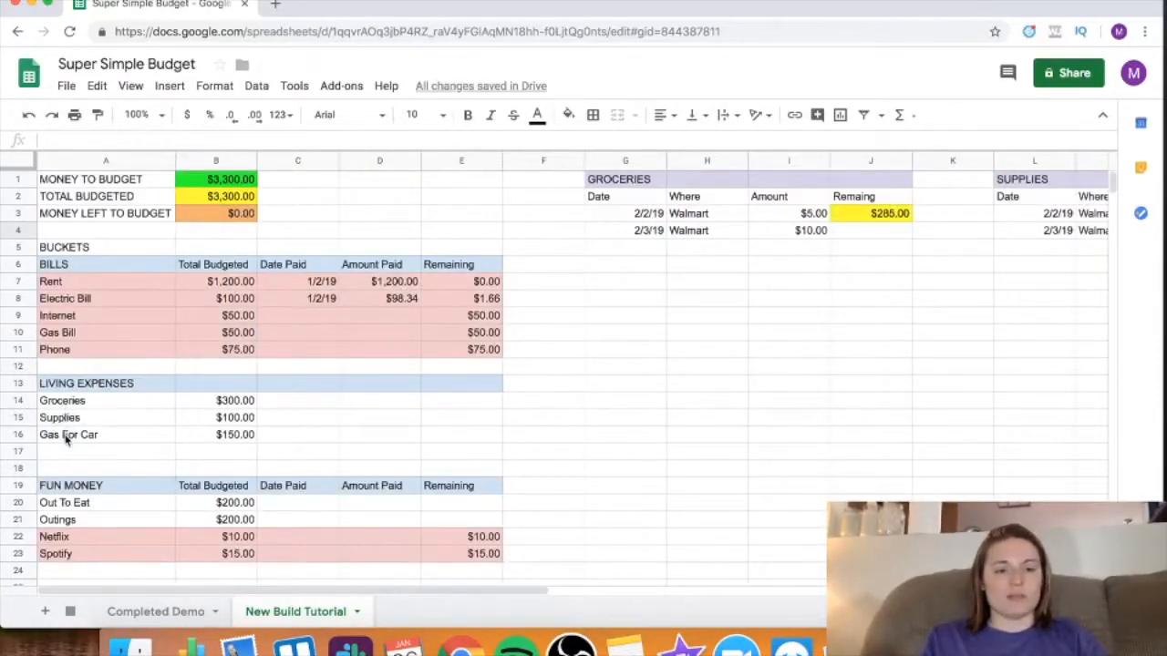
pyautogui.scroll(-1, 89, 471)
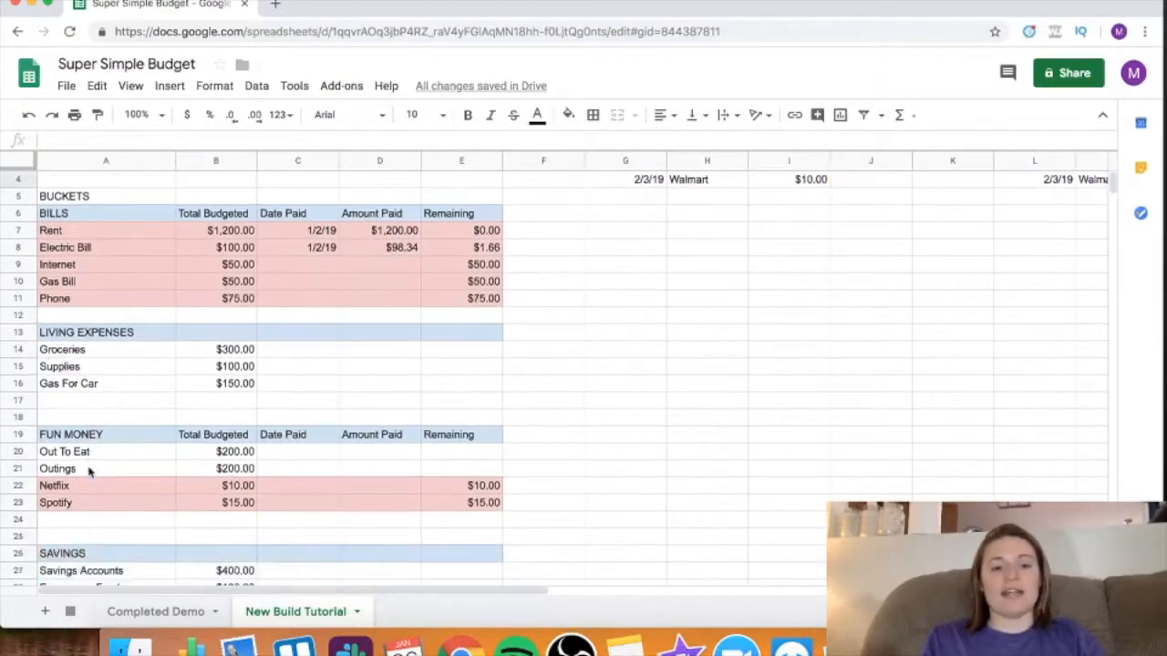
pyautogui.click(237, 459)
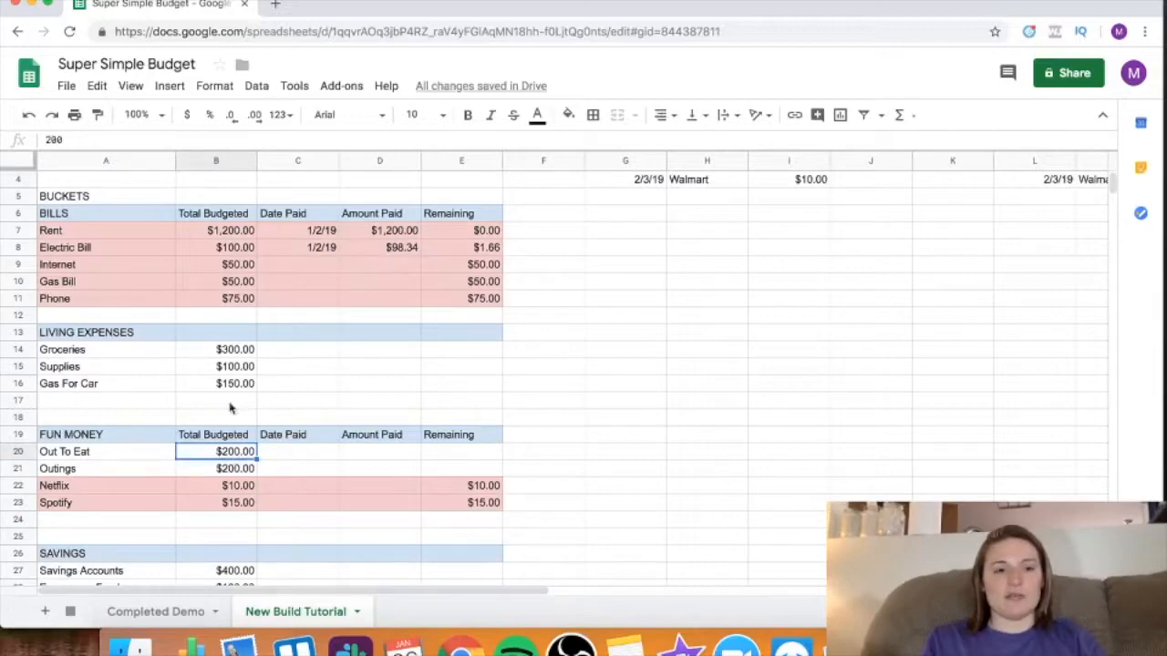
pyautogui.hscroll(10, 378, 456)
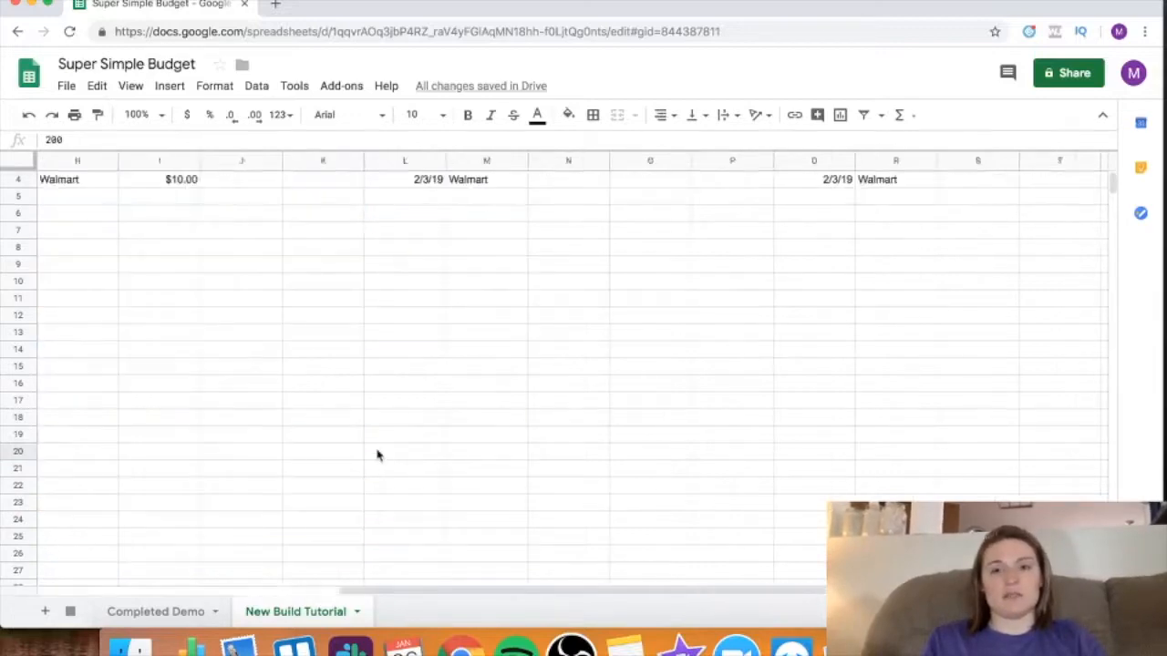
pyautogui.scroll(1, 379, 456)
pyautogui.hscroll(-8, 378, 456)
pyautogui.hscroll(7, 379, 455)
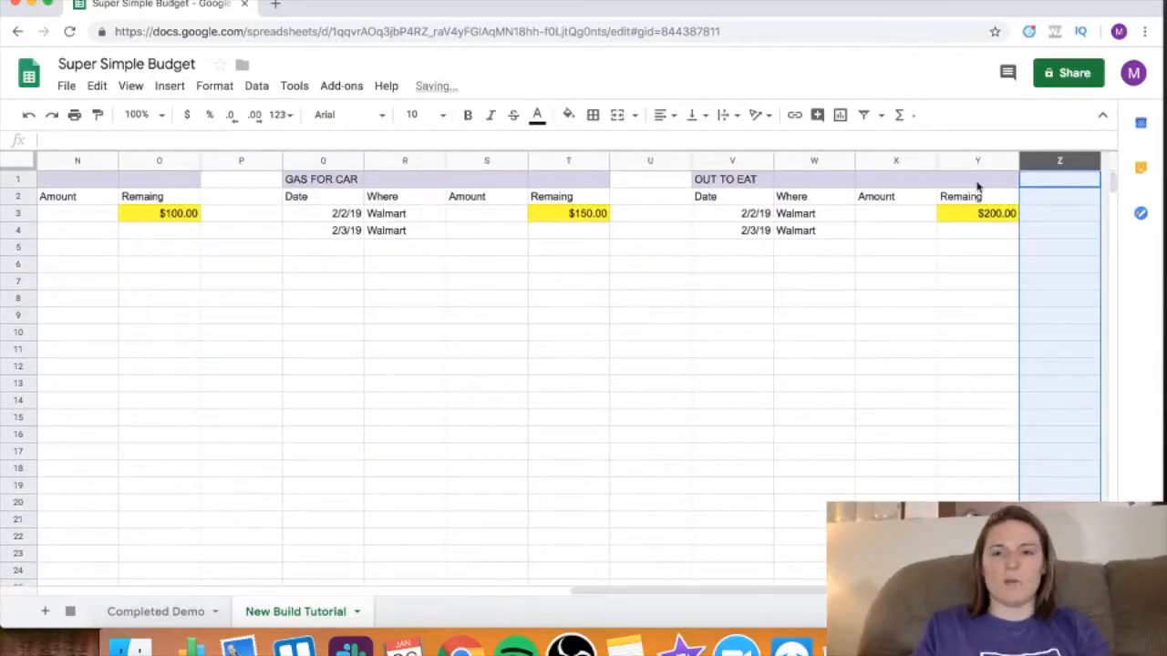
# Step: Insert one empty column before column Z and another before column AA, beyond the Out To Eat tracker
pyautogui.click(916, 368)
pyautogui.click(1063, 160)
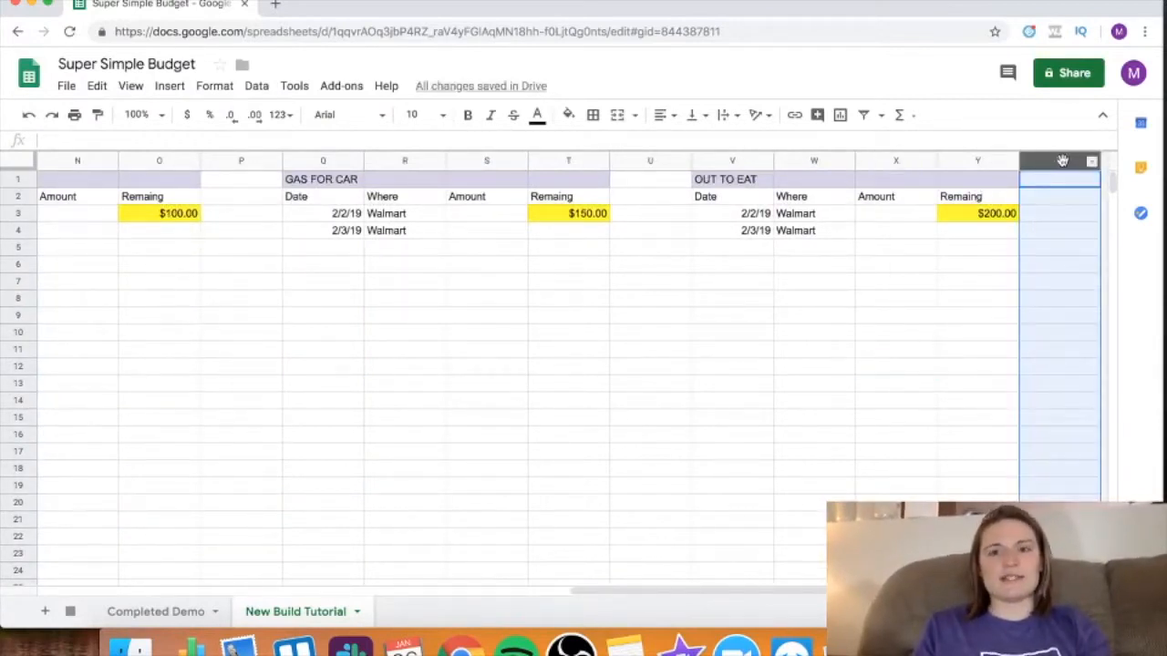
pyautogui.scroll(-1, 935, 469)
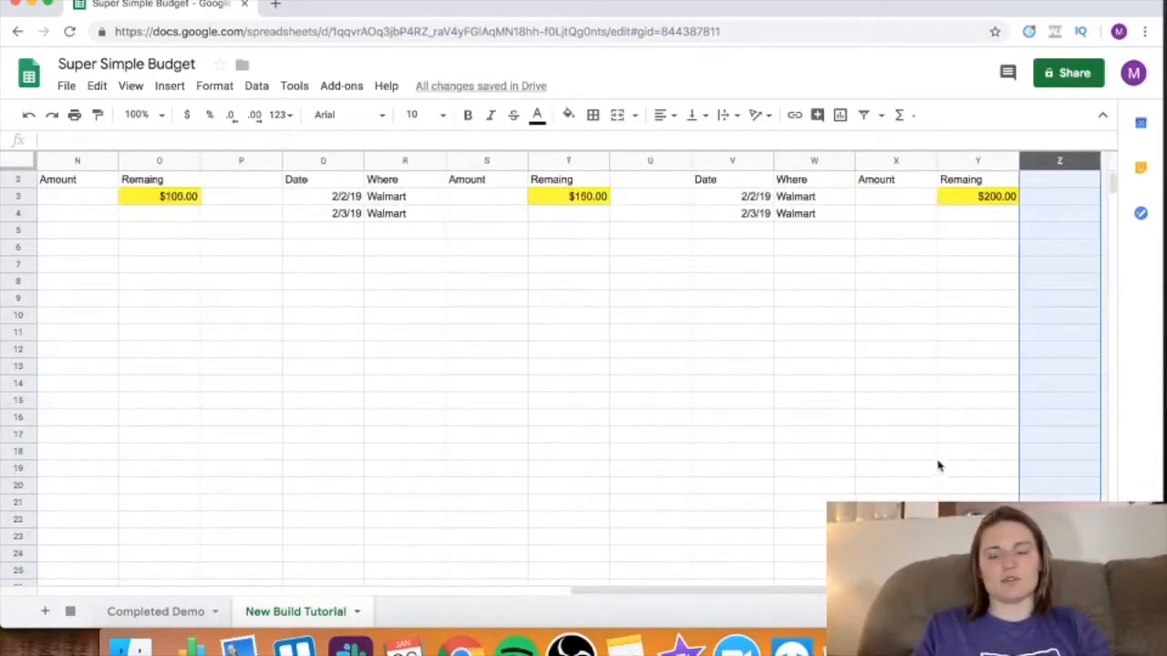
pyautogui.rightClick(1063, 162)
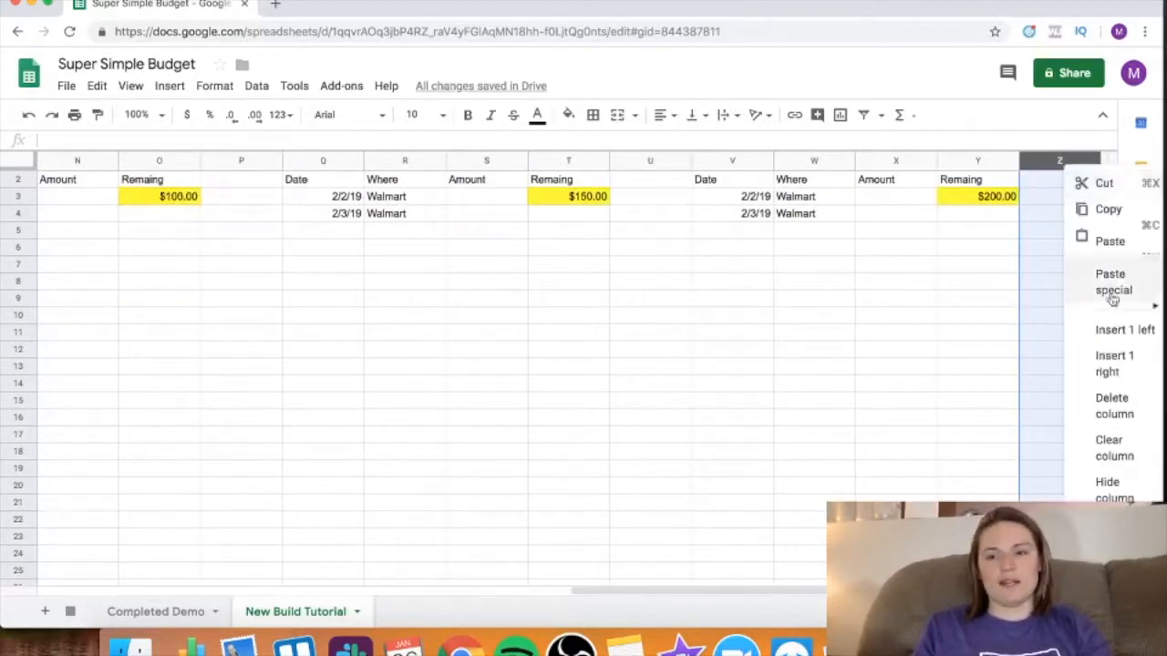
pyautogui.click(1112, 330)
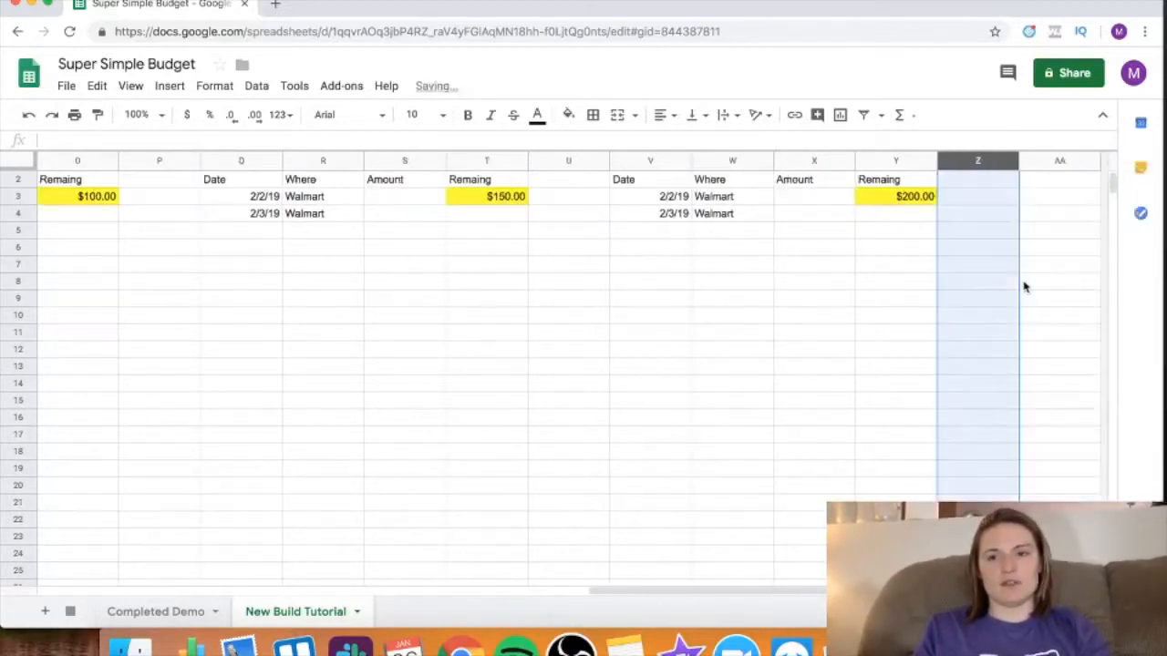
pyautogui.rightClick(1051, 169)
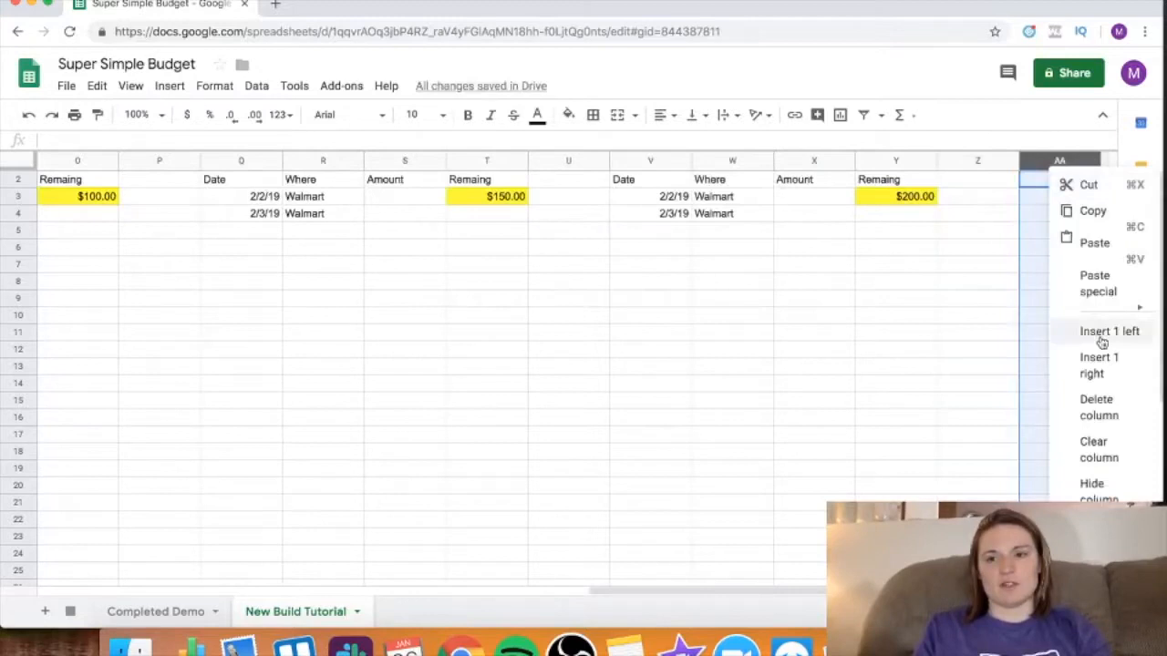
pyautogui.click(1062, 331)
pyautogui.click(985, 304)
# Step: Insert three more empty columns before column Z, using columns Z to AB as the selection
pyautogui.moveTo(1067, 164); pyautogui.dragTo(901, 162)
pyautogui.rightClick(903, 161)
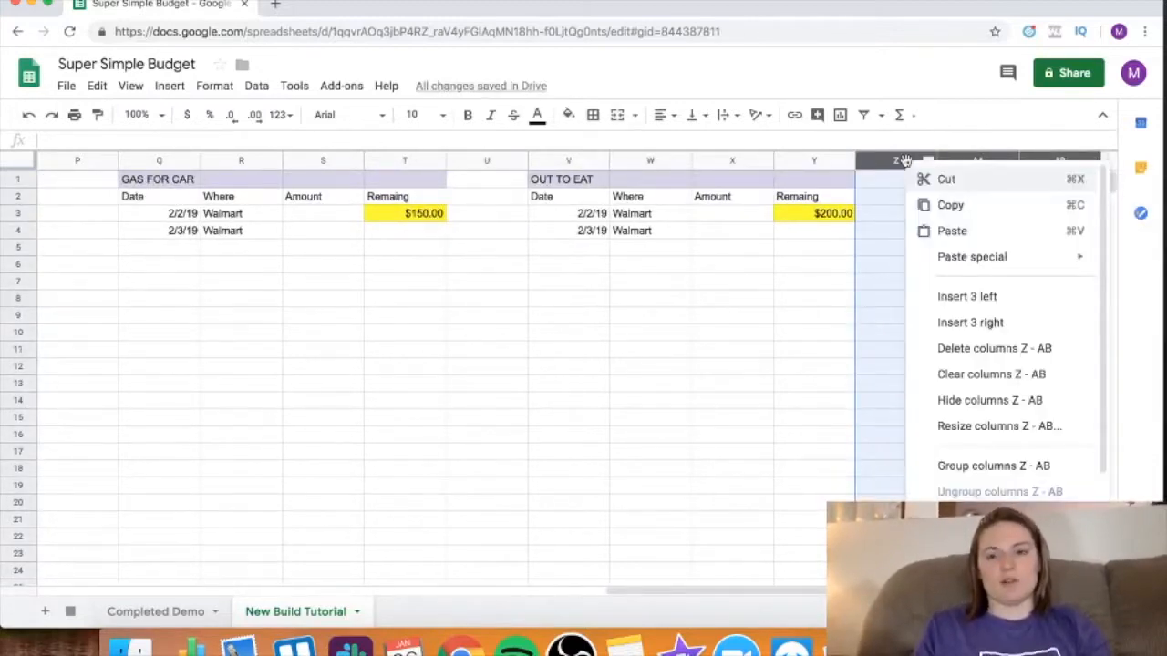
pyautogui.click(977, 306)
pyautogui.hscroll(3, 980, 305)
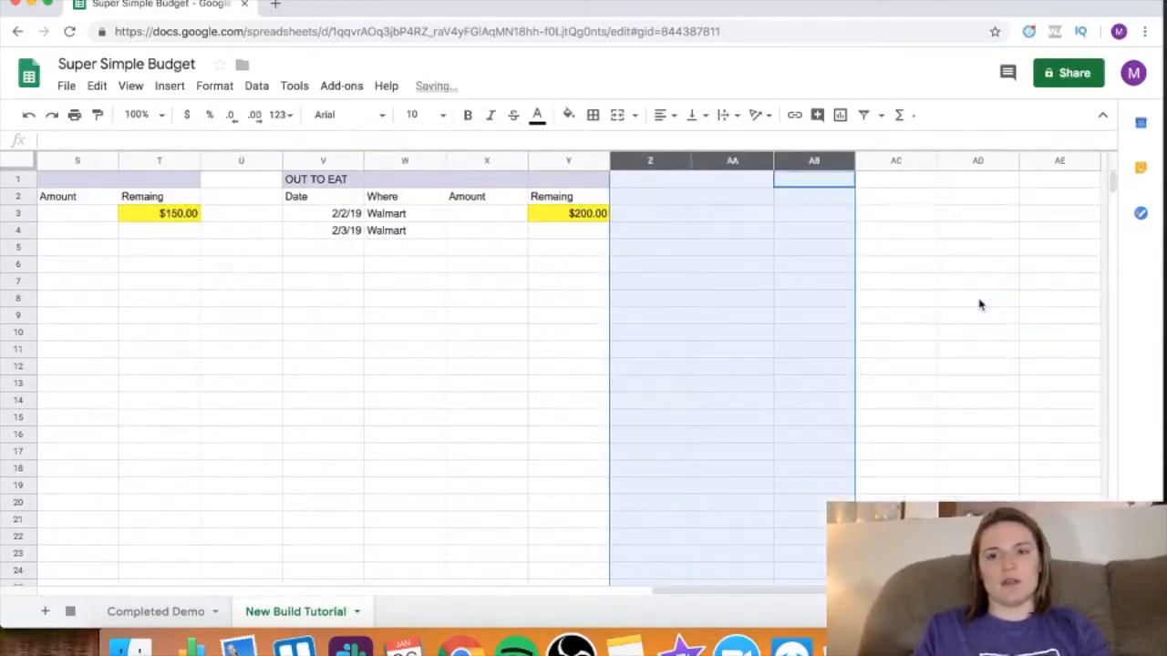
pyautogui.click(979, 305)
# Step: Insert six more empty columns before column Z, using columns Z to AE as the selection
pyautogui.moveTo(1059, 162); pyautogui.dragTo(681, 152)
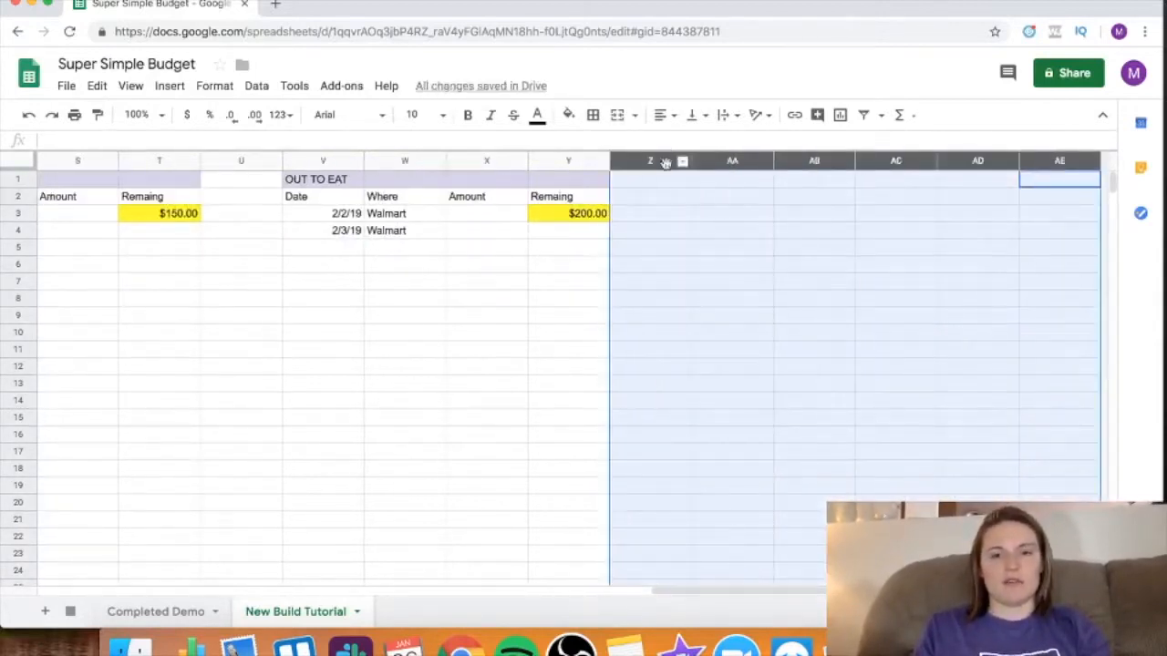
pyautogui.rightClick(656, 162)
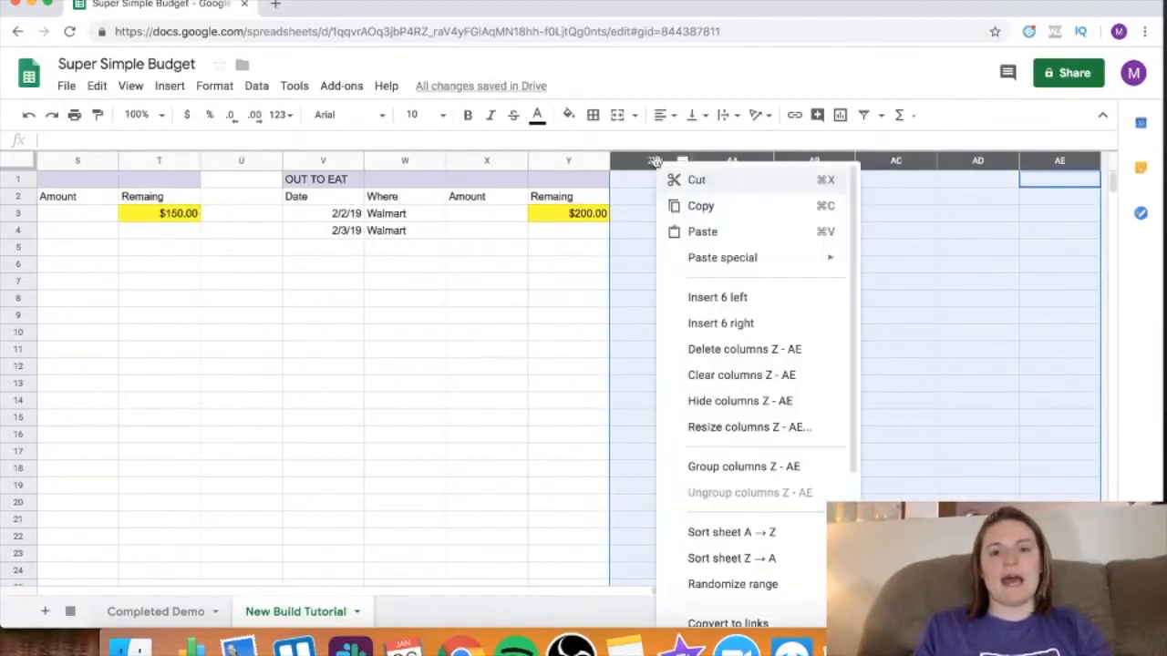
pyautogui.click(739, 298)
pyautogui.click(746, 302)
pyautogui.hscroll(6, 749, 302)
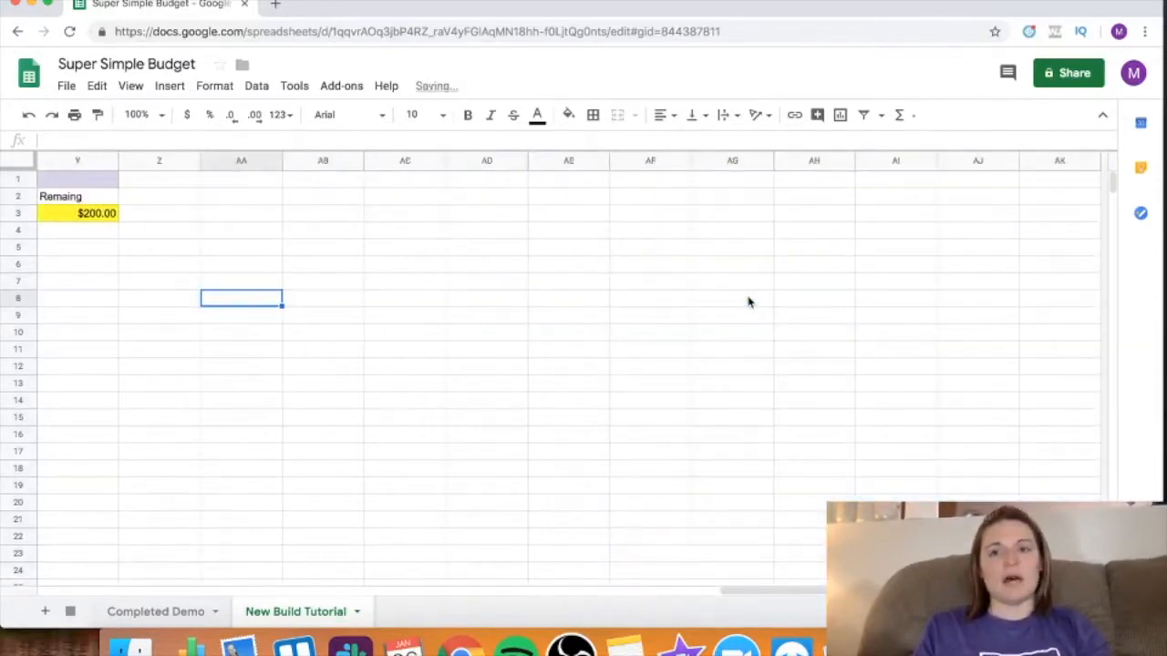
# Step: Review the spending trackers and the budget buckets, including the Savings entries in A27:B29
pyautogui.hscroll(-8, 748, 302)
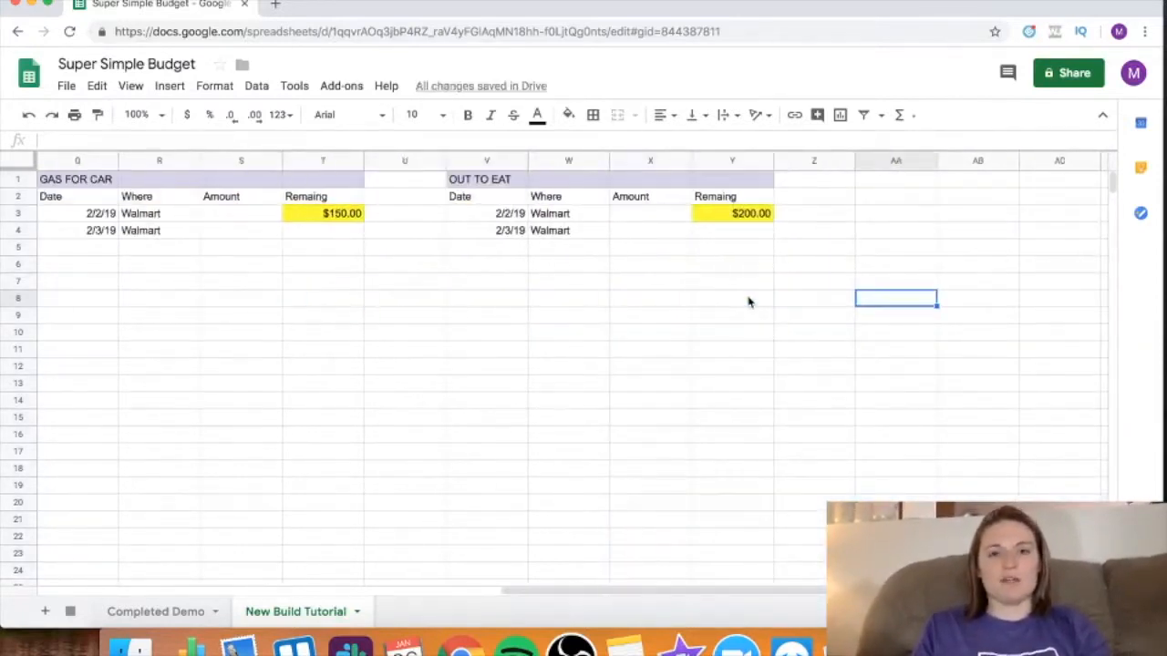
pyautogui.hscroll(-1, 749, 302)
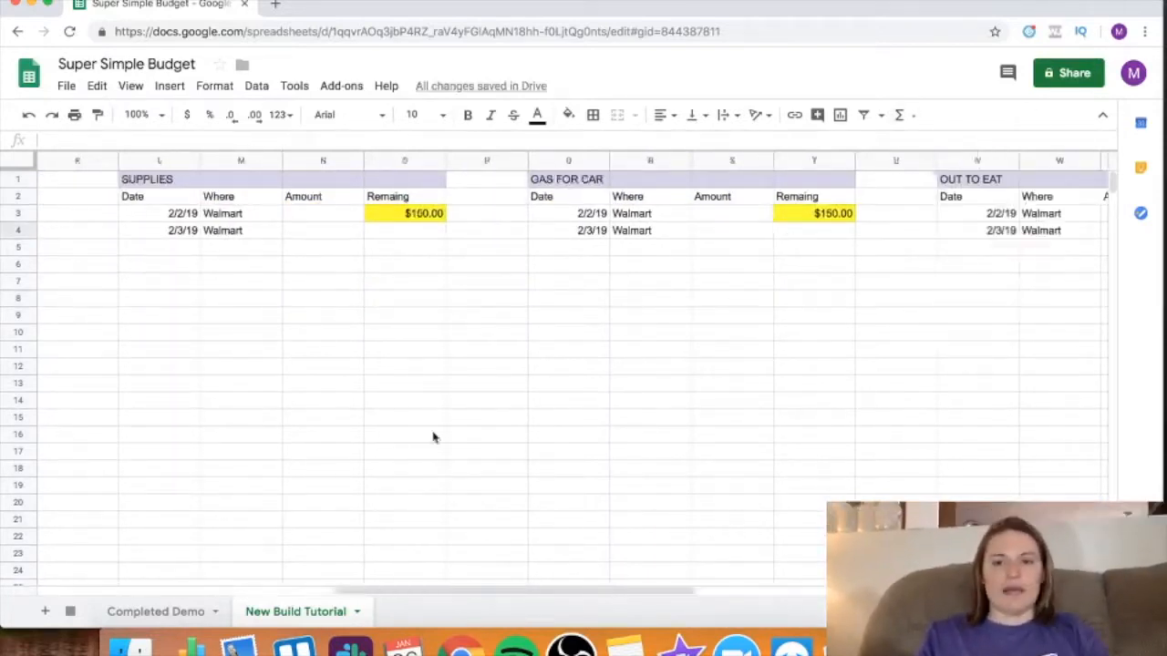
pyautogui.hscroll(10, 435, 438)
pyautogui.hscroll(-15, 433, 438)
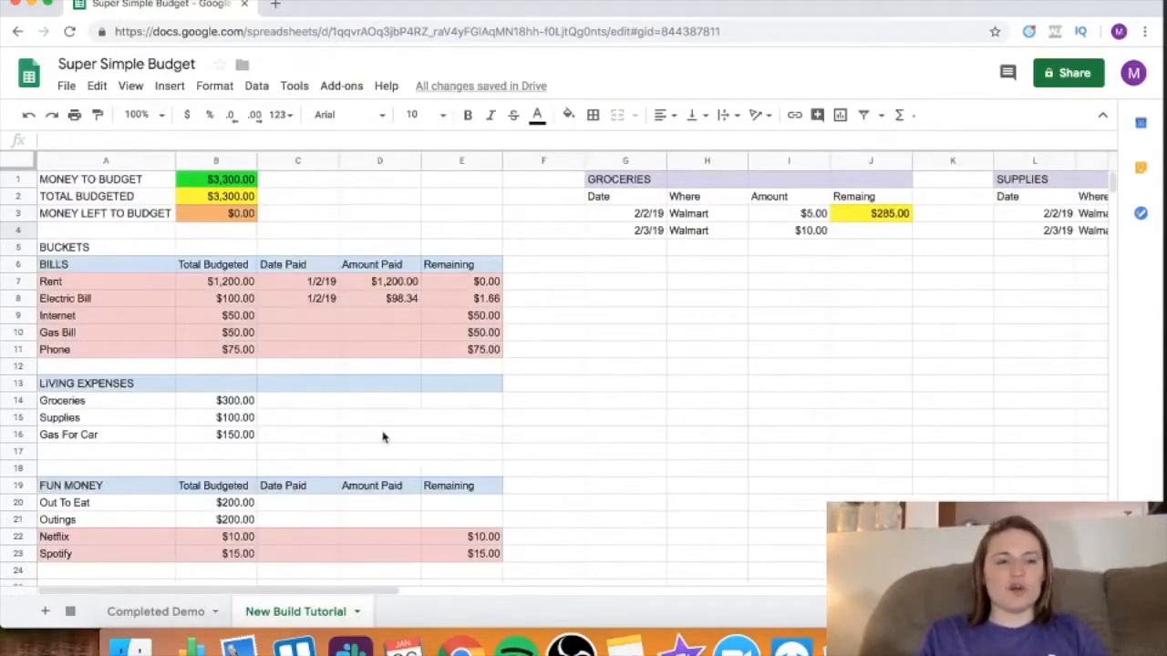
pyautogui.scroll(-1, 52, 465)
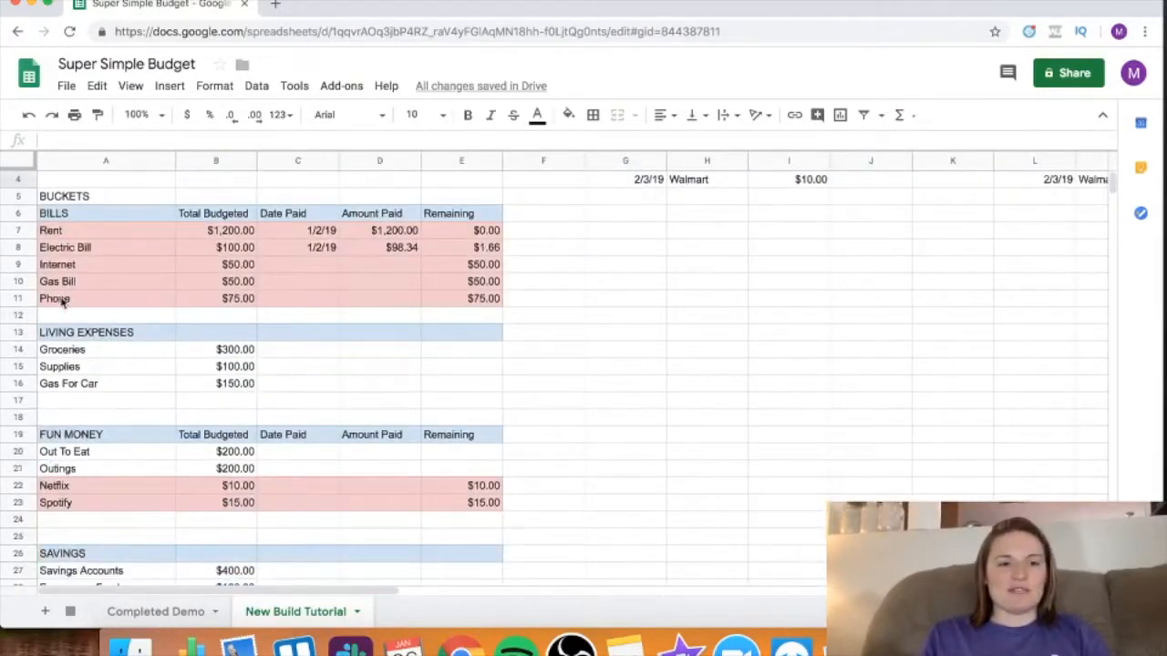
pyautogui.scroll(-3, 65, 448)
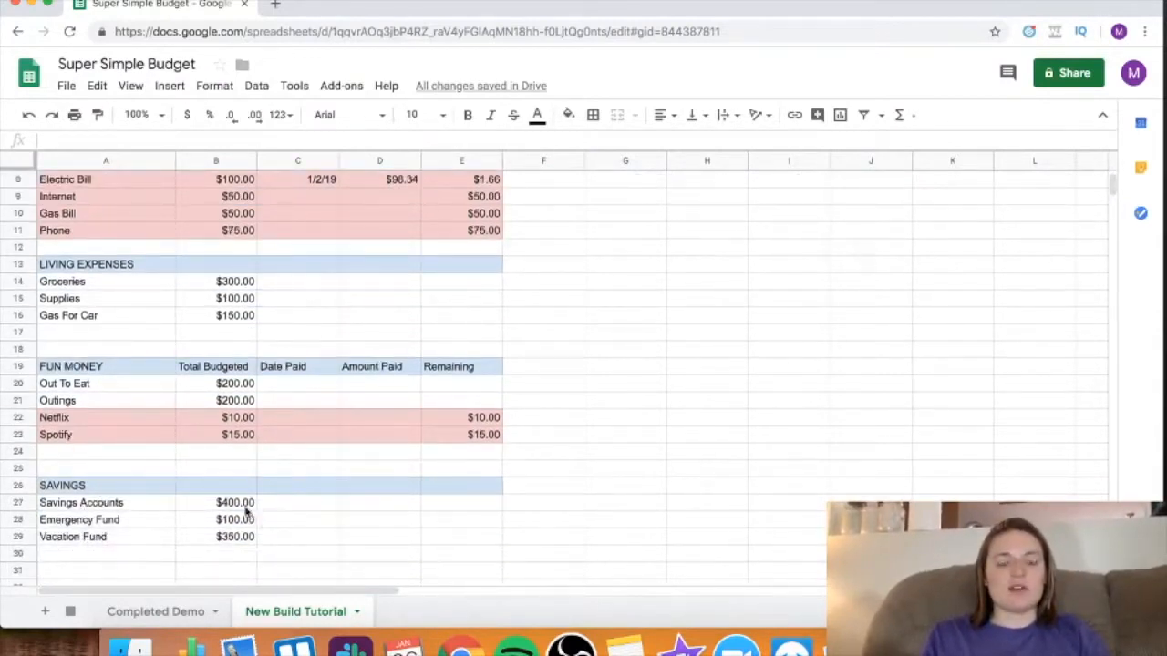
pyautogui.moveTo(245, 507); pyautogui.dragTo(239, 544)
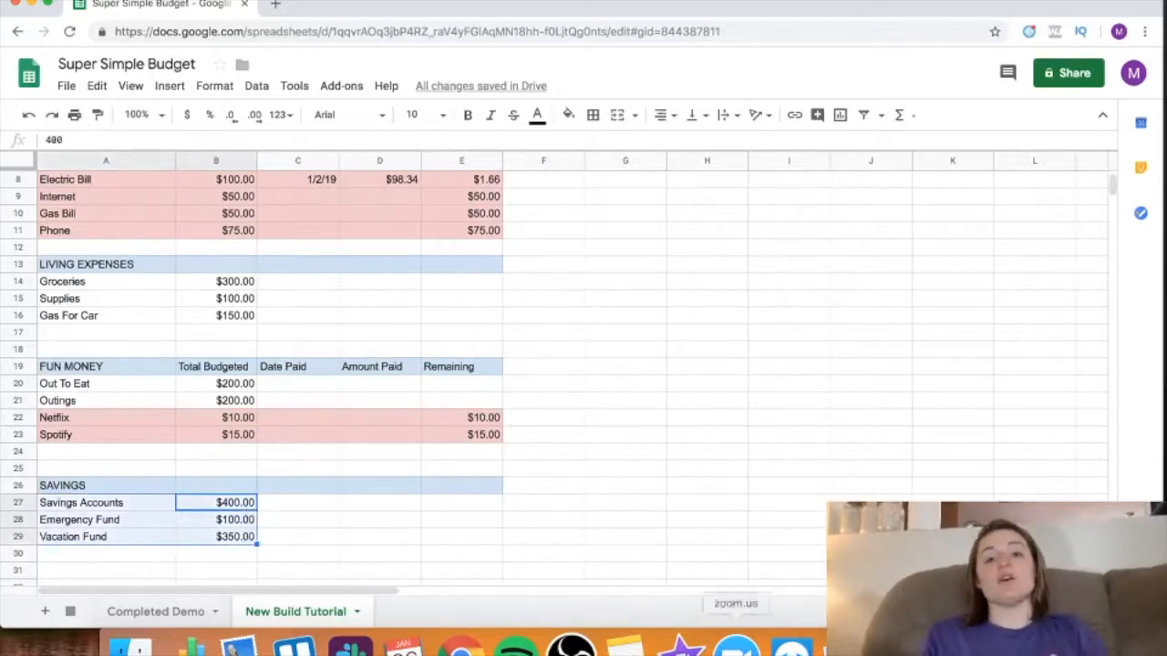
pyautogui.hscroll(5, 565, 365)
pyautogui.scroll(3, 565, 364)
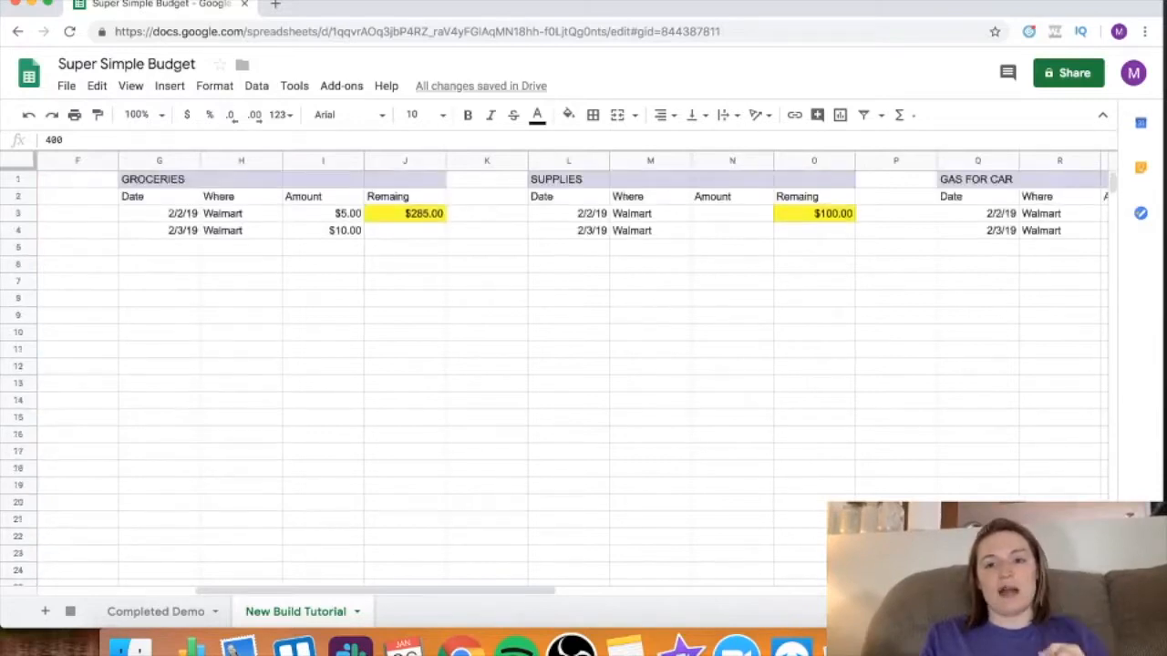
# Step: Look over the bill, living-expense, fun-money and savings buckets and the trackers from Groceries through Outings
pyautogui.hscroll(-1, 565, 365)
pyautogui.hscroll(-4, 554, 379)
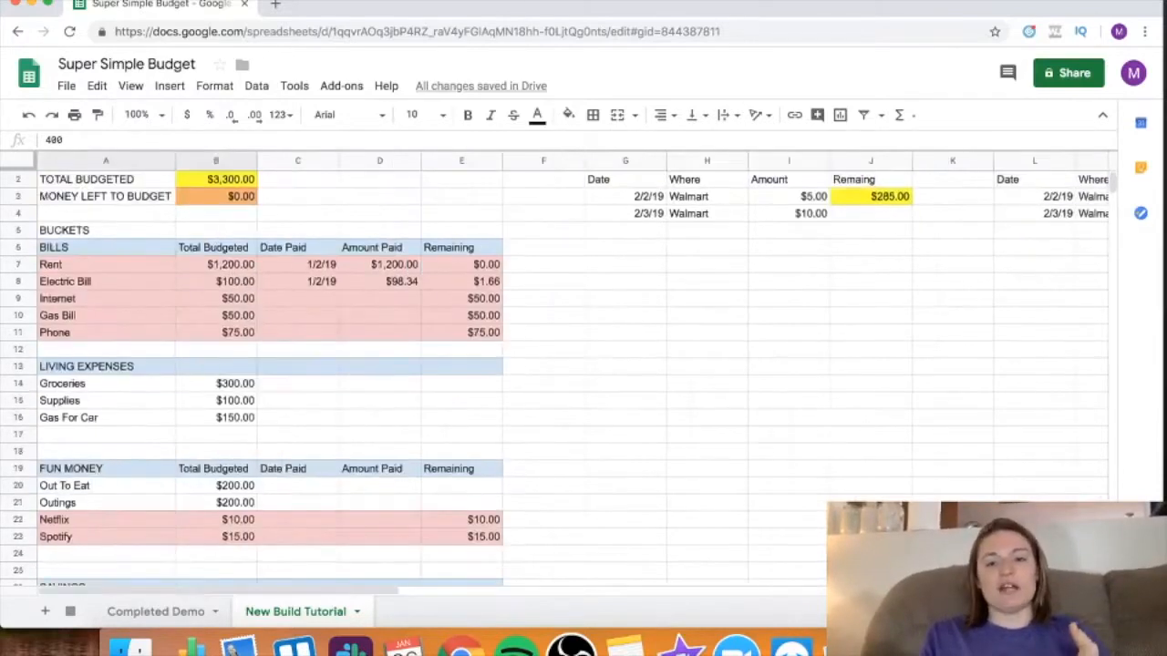
pyautogui.scroll(-4, 554, 380)
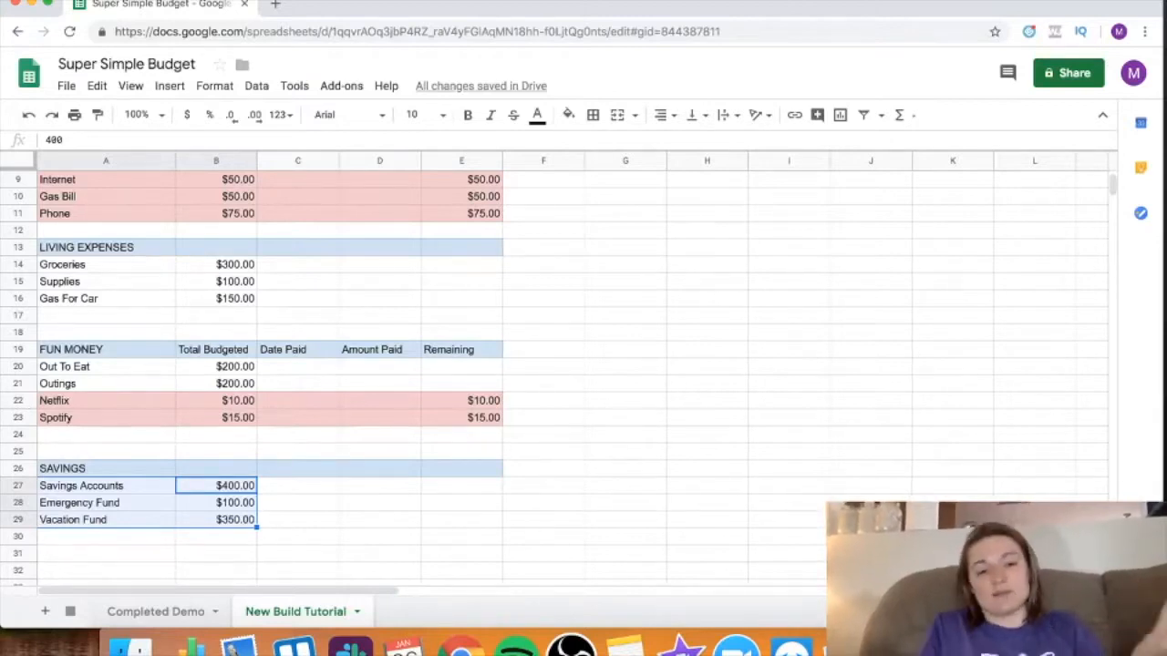
pyautogui.click(281, 525)
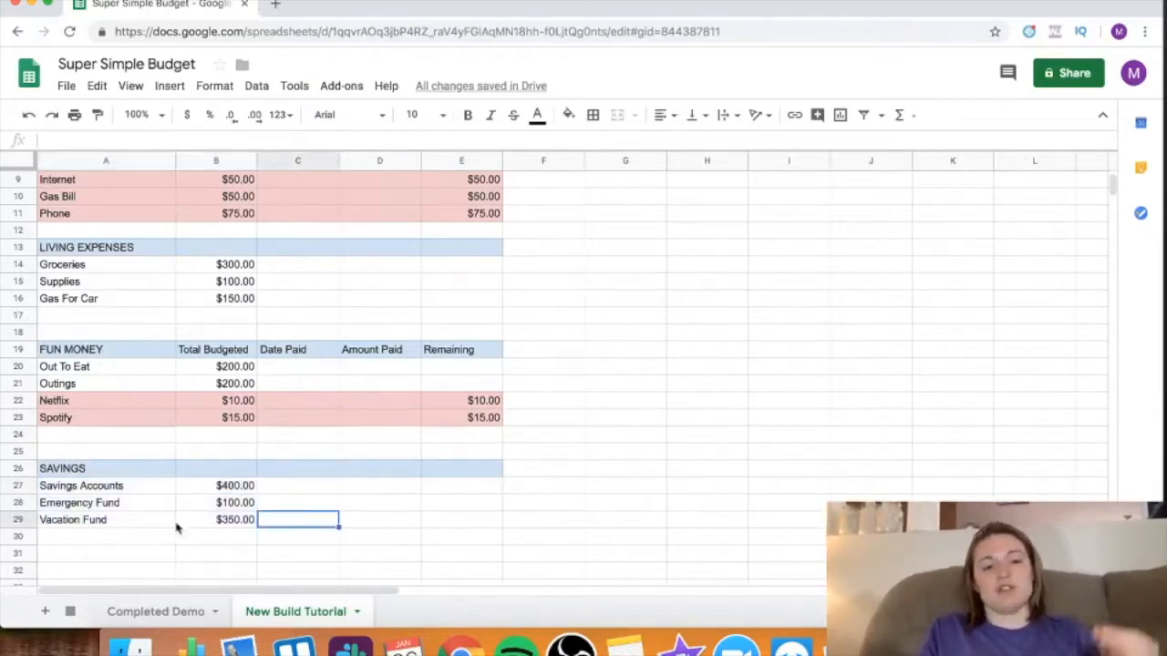
pyautogui.scroll(3, 645, 312)
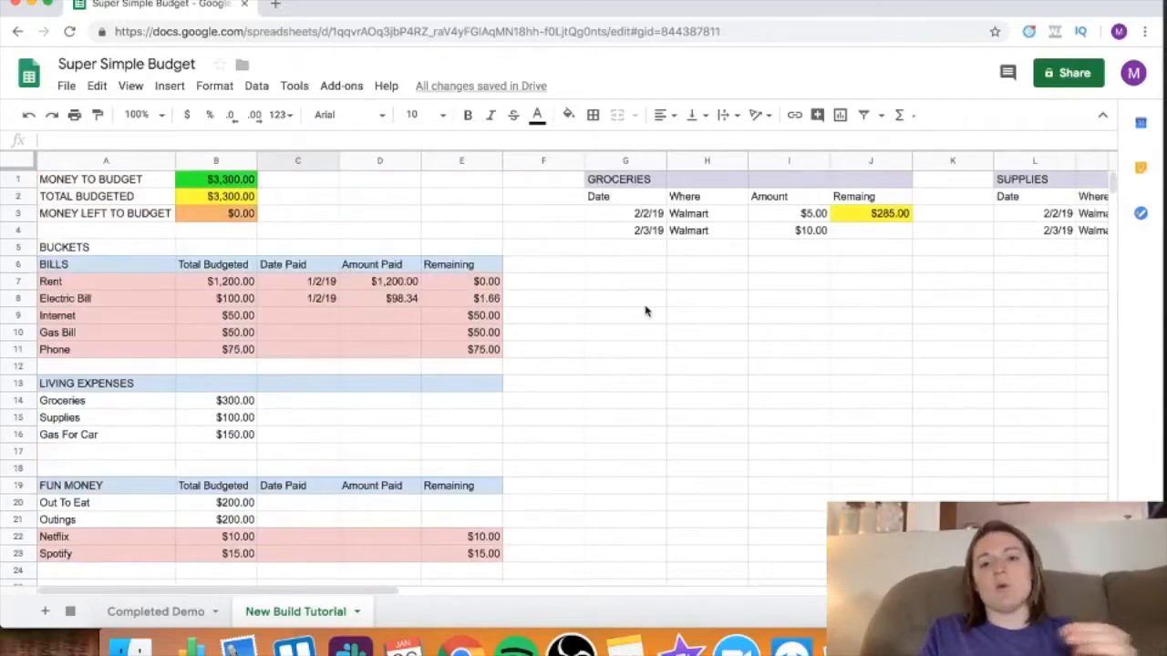
pyautogui.hscroll(4, 646, 312)
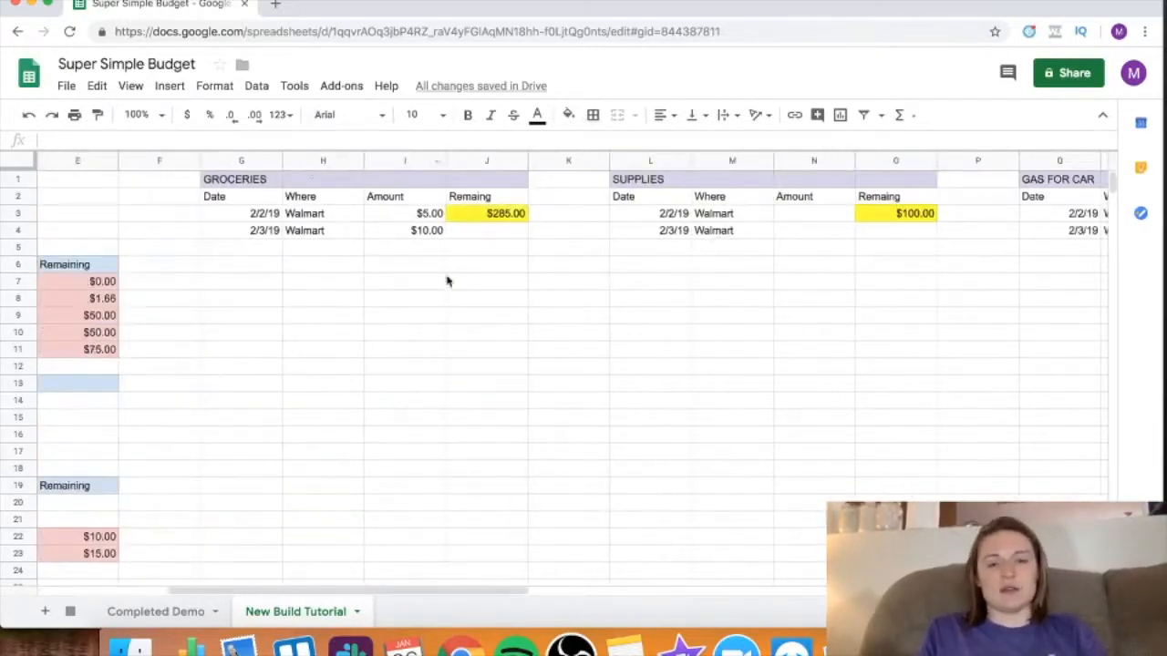
pyautogui.hscroll(10, 690, 333)
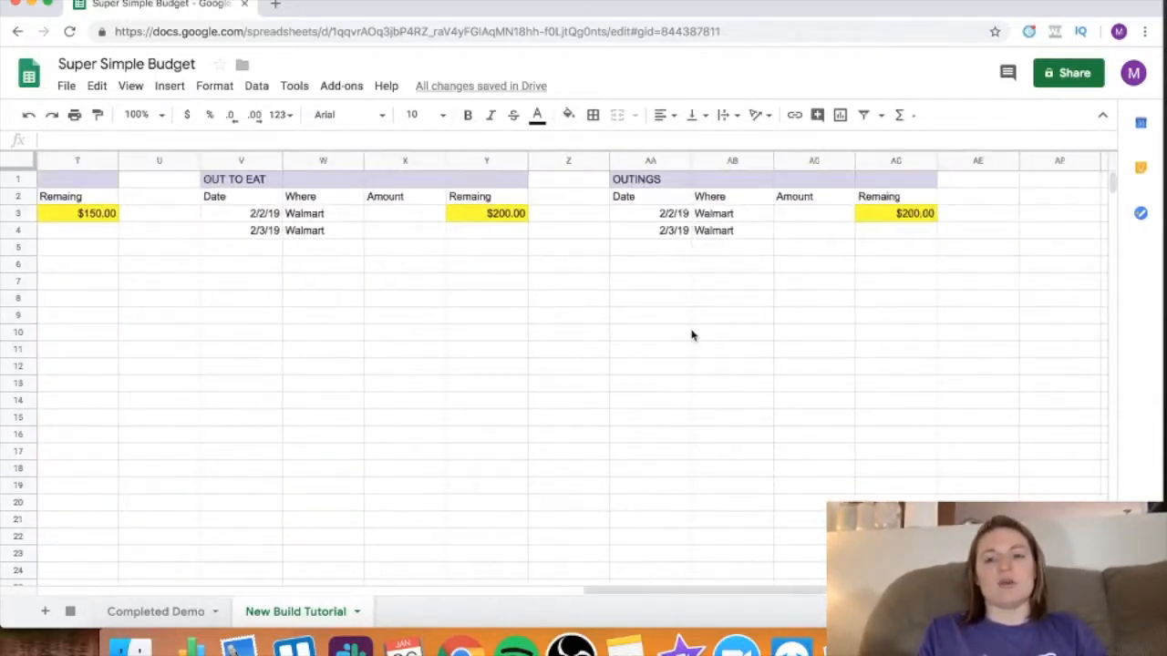
pyautogui.hscroll(2, 691, 336)
pyautogui.hscroll(-15, 691, 336)
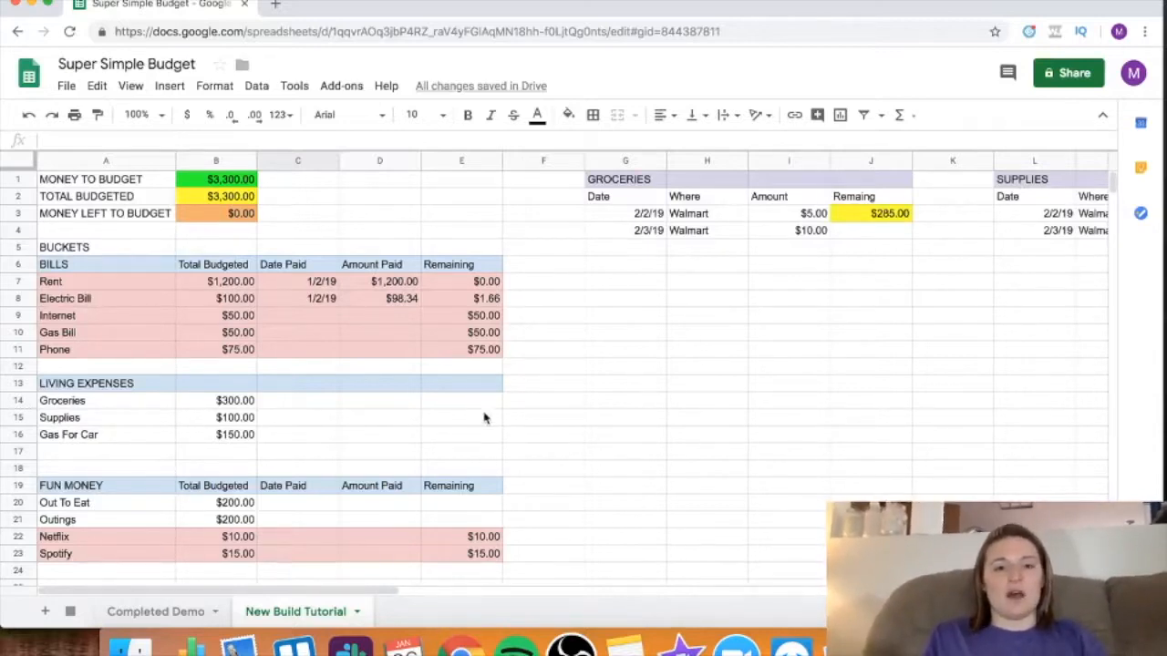
pyautogui.scroll(-1, 484, 414)
pyautogui.scroll(1, 484, 416)
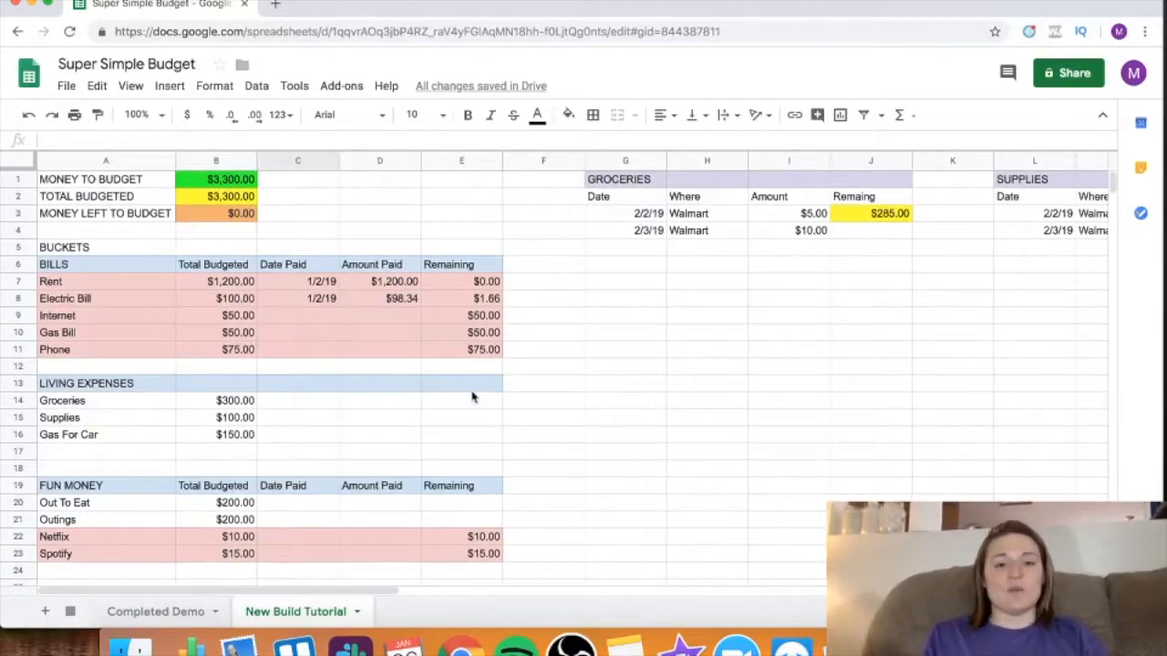
# Step: Link the Groceries remaining cell E14 to the Groceries tracker's remaining amount with =J3
pyautogui.click(444, 401)
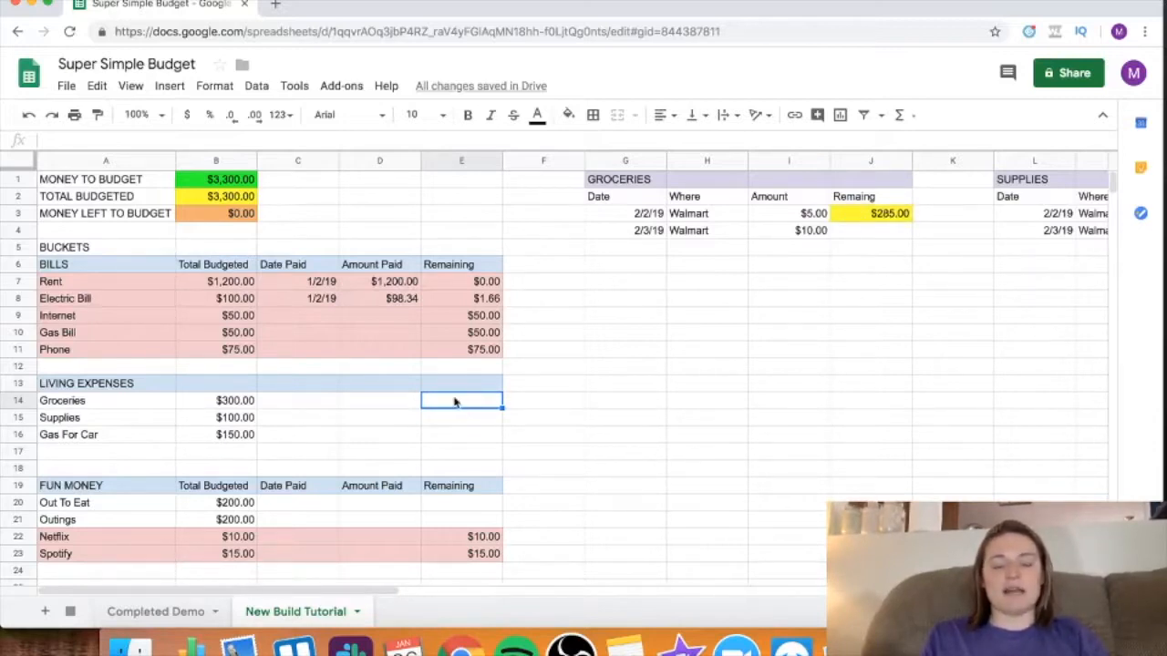
pyautogui.click(589, 387)
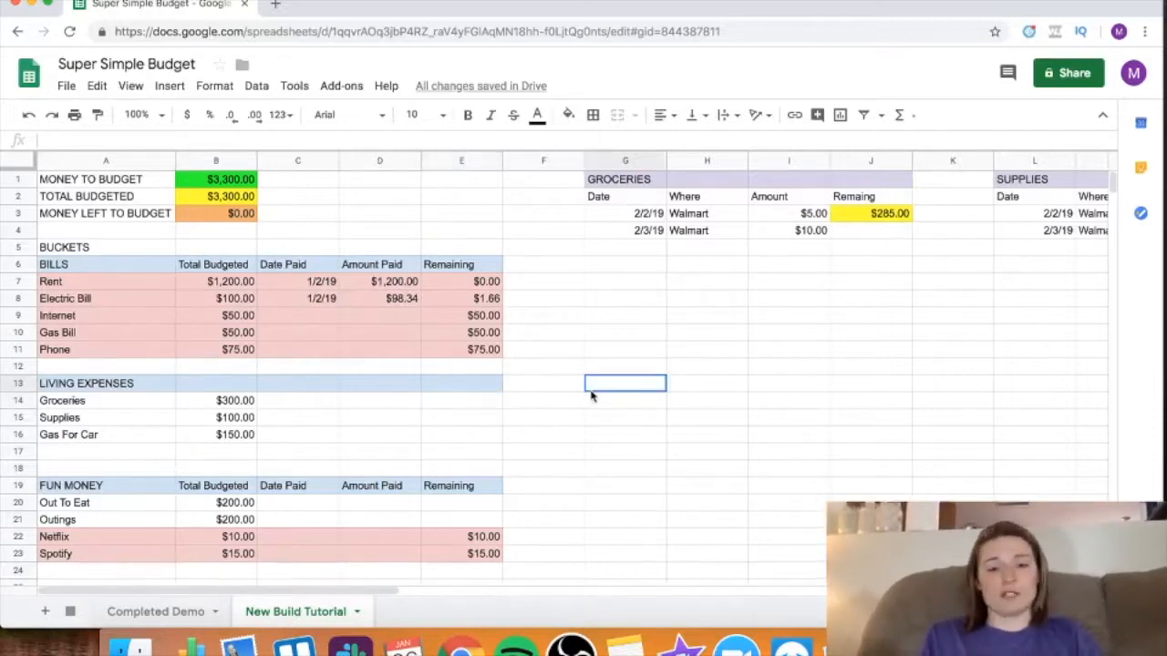
pyautogui.click(443, 407)
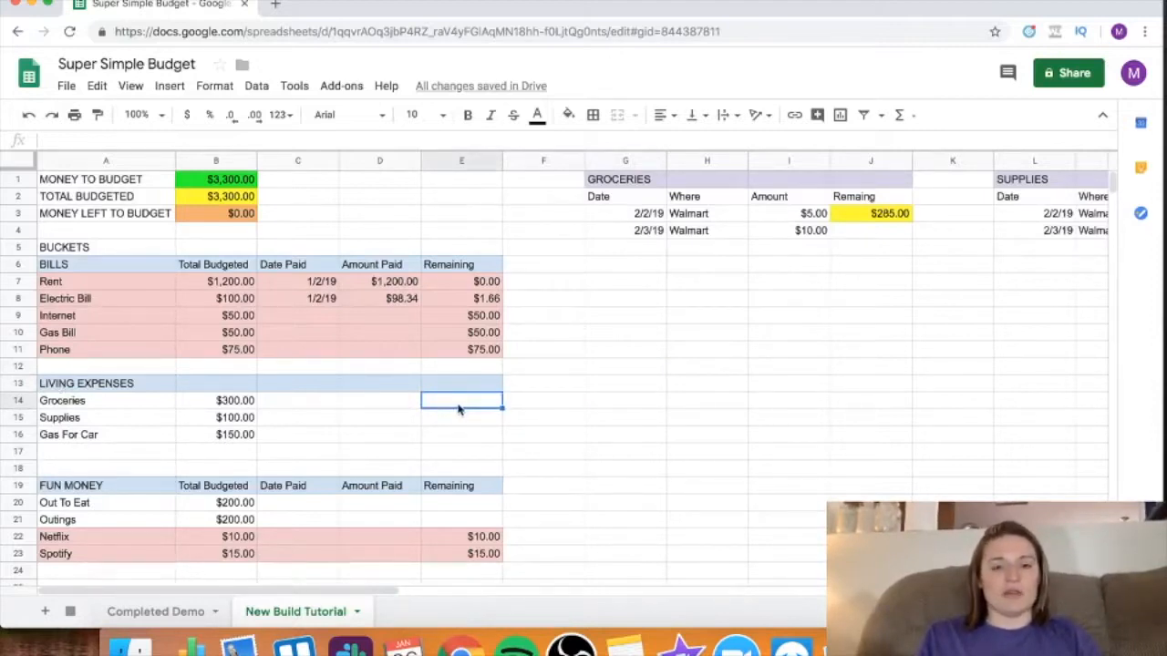
pyautogui.write('=')
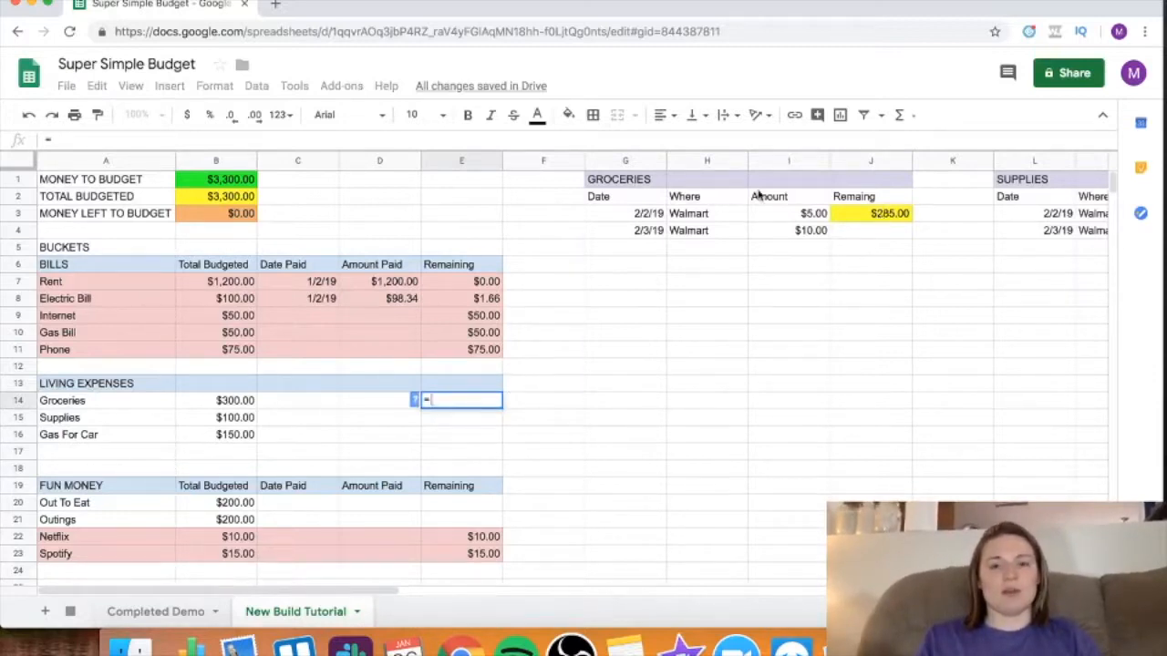
pyautogui.click(873, 215)
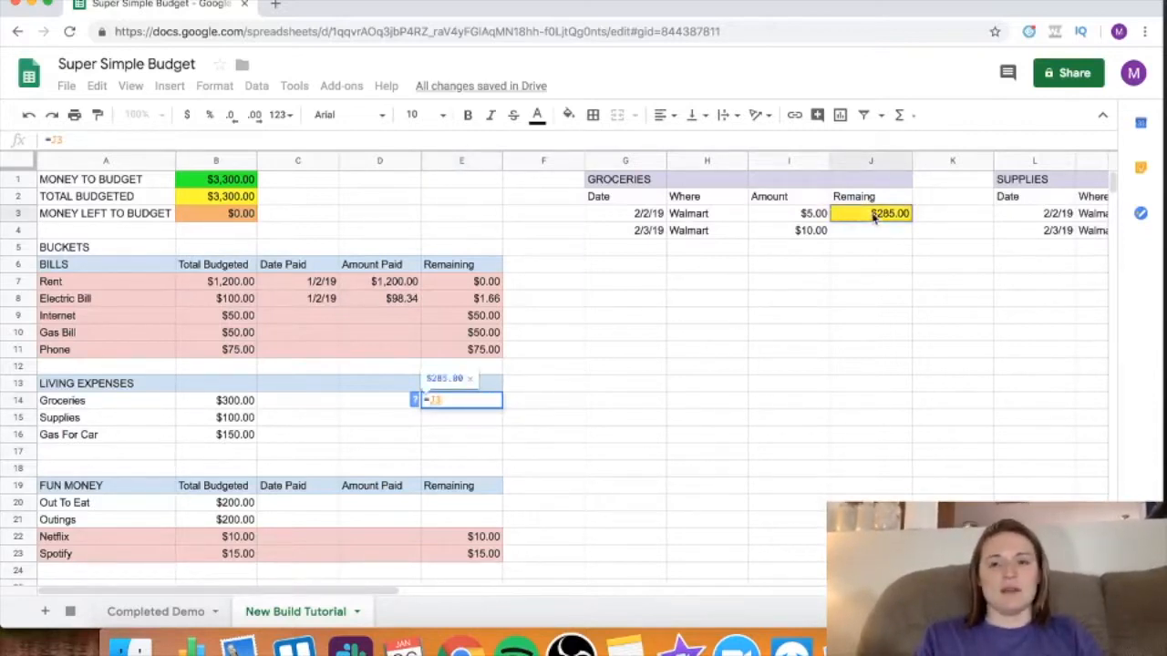
pyautogui.press('Return')
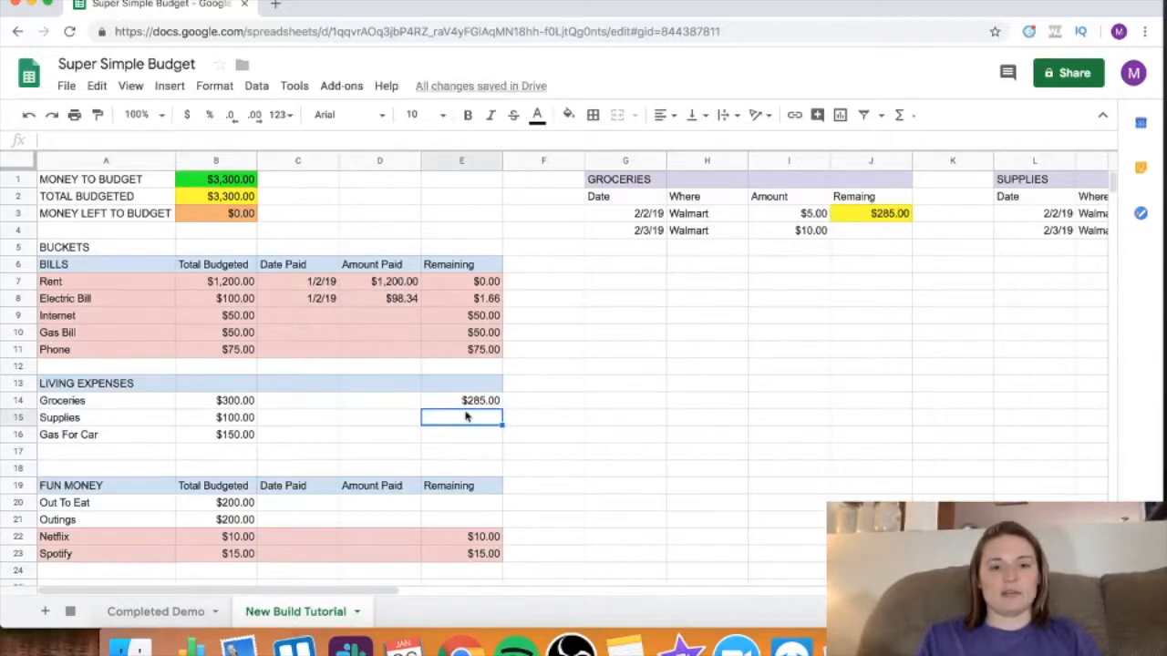
# Step: Link the Supplies remaining cell E15 to the remaining amount in O3 of the Supplies tracker
pyautogui.write('=')
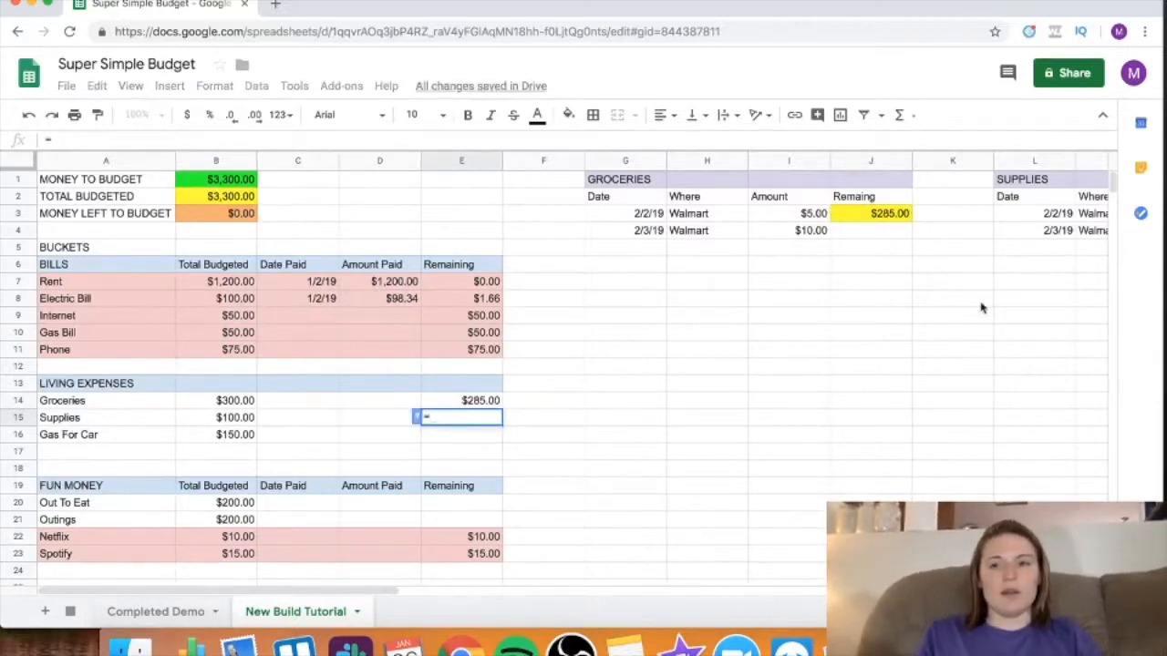
pyautogui.hscroll(5, 981, 308)
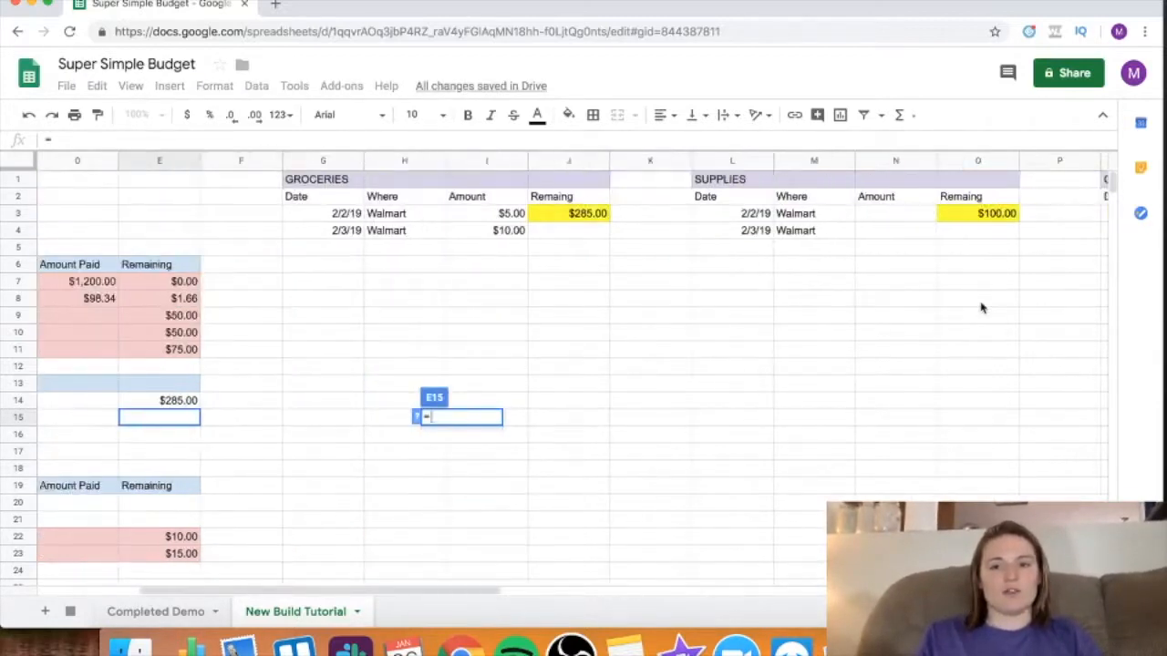
pyautogui.click(982, 214)
pyautogui.press('Return')
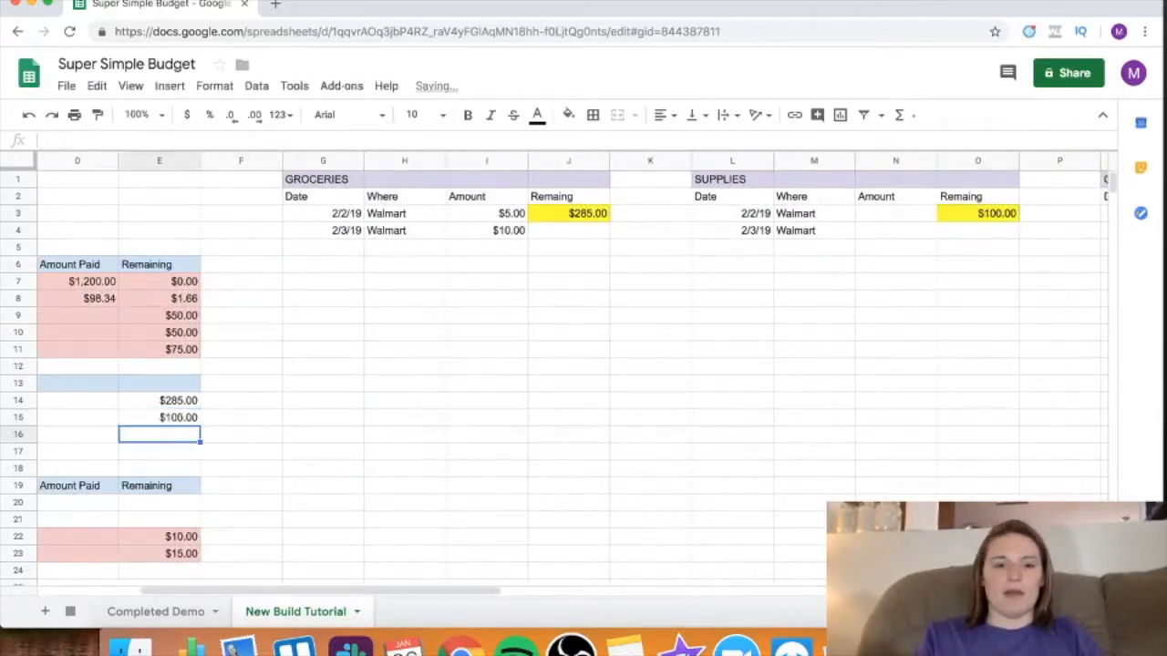
# Step: Link the Gas For Car remaining cell to T3, and the Out To Eat and Outings remaining cells to their trackers' remaining amounts
pyautogui.hscroll(-5, 479, 360)
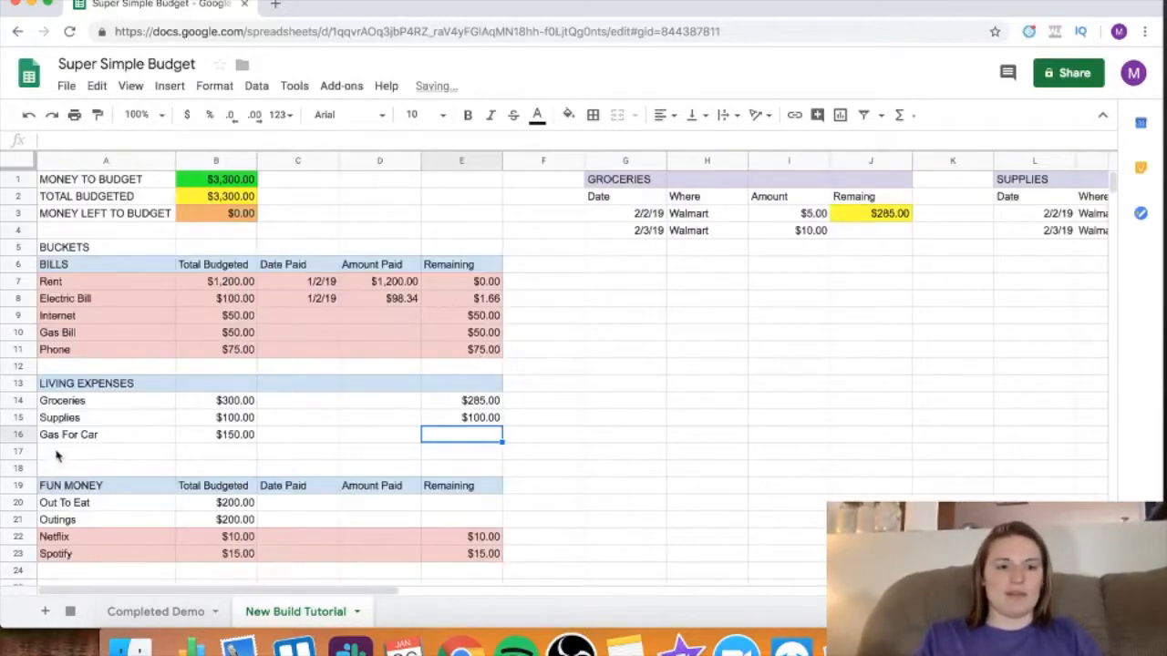
pyautogui.write('=')
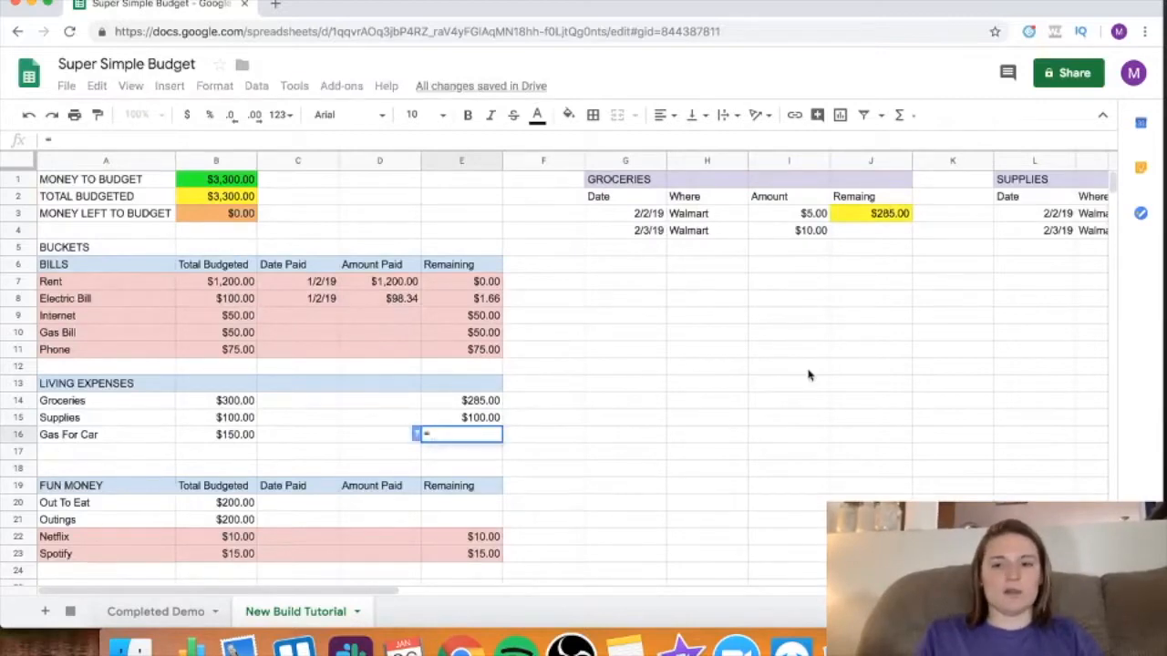
pyautogui.hscroll(5, 809, 376)
pyautogui.hscroll(3, 809, 376)
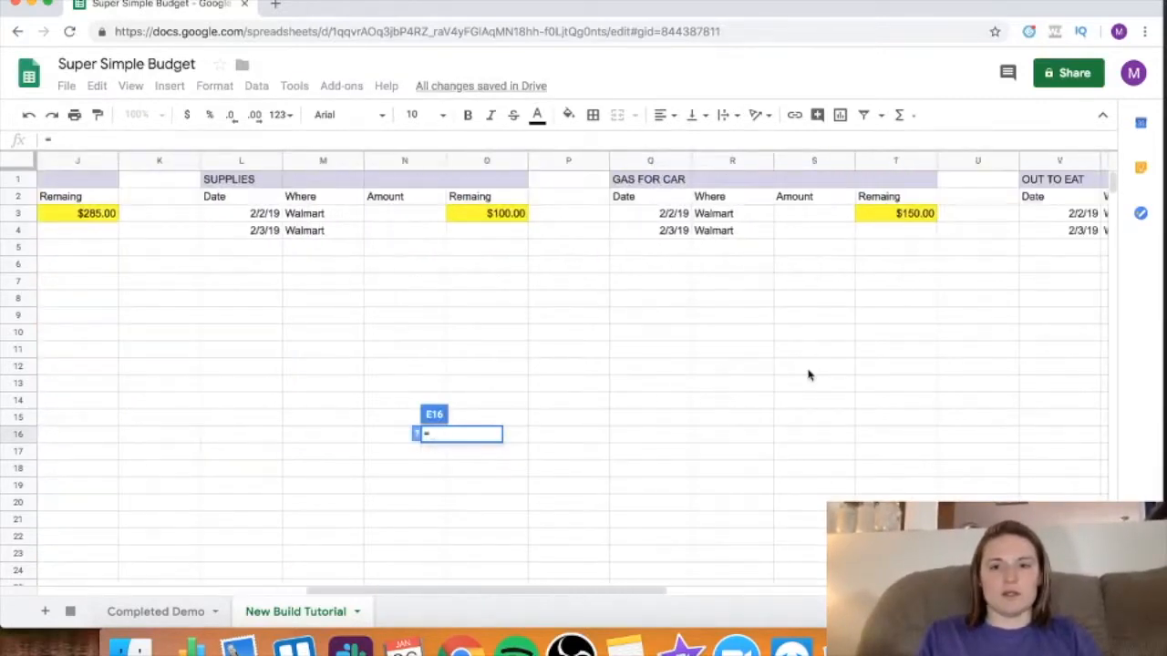
pyautogui.click(909, 215)
pyautogui.press('Return')
pyautogui.hscroll(-4, 588, 394)
pyautogui.scroll(-3, 588, 394)
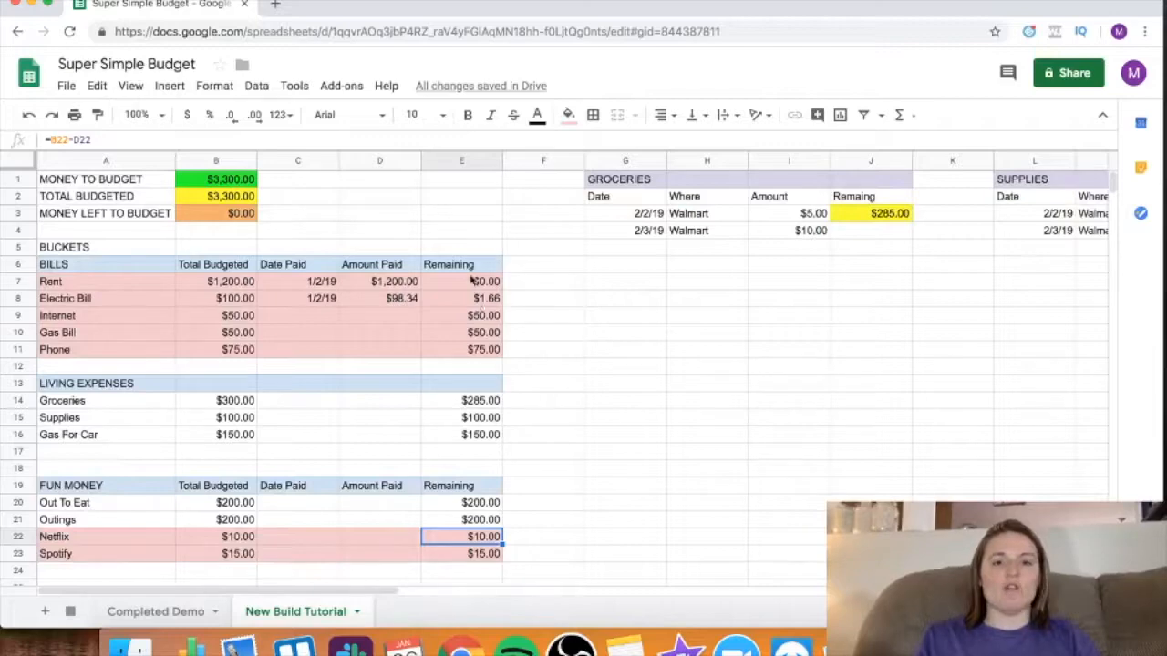
# Step: Enter a 100 purchase amount in cell I5 of the Groceries tracker
pyautogui.scroll(-2, 464, 454)
pyautogui.scroll(2, 464, 451)
pyautogui.hscroll(1, 464, 451)
pyautogui.hscroll(-1, 465, 445)
pyautogui.scroll(-2, 467, 443)
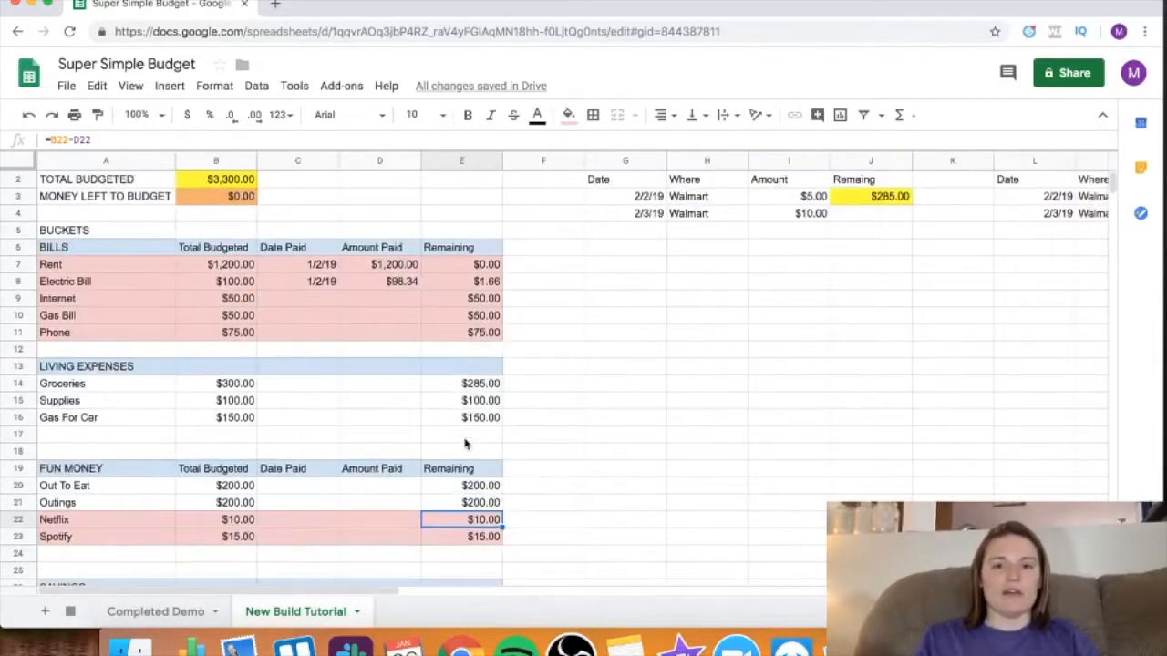
pyautogui.scroll(2, 803, 224)
pyautogui.click(792, 253)
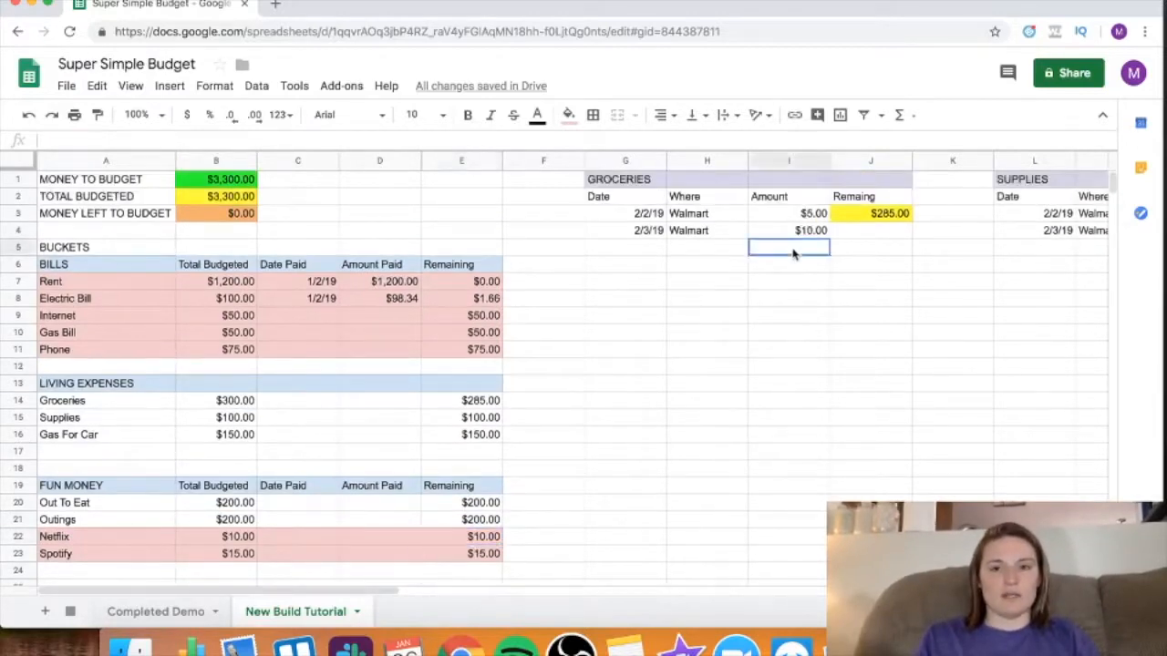
pyautogui.write('100')
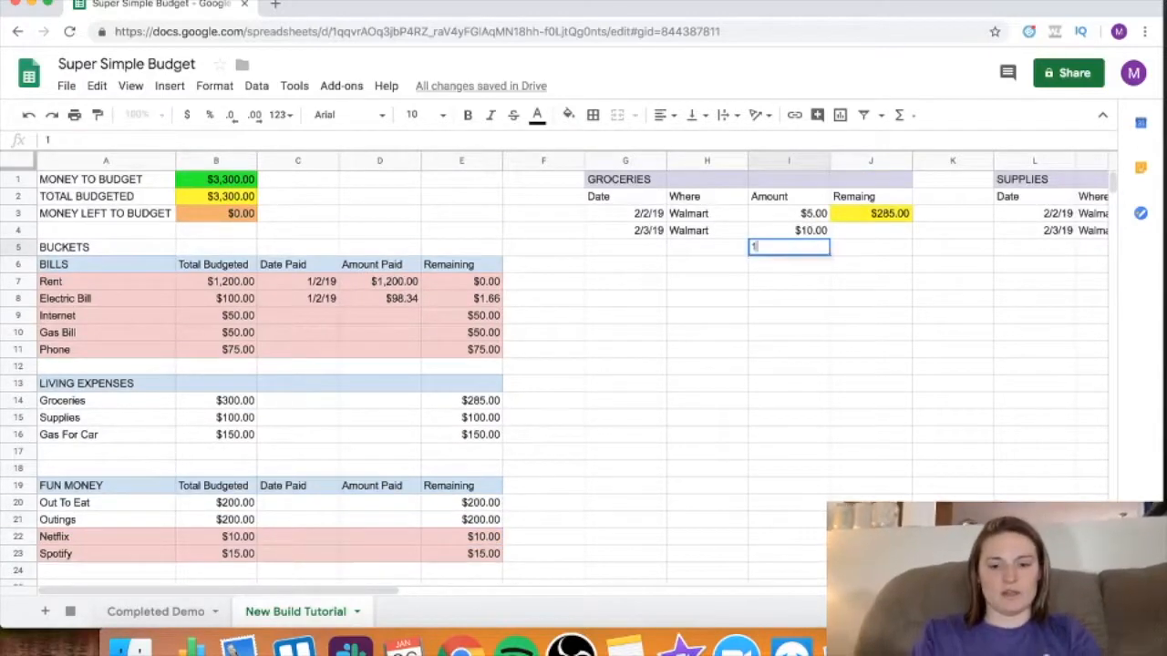
pyautogui.press('Return')
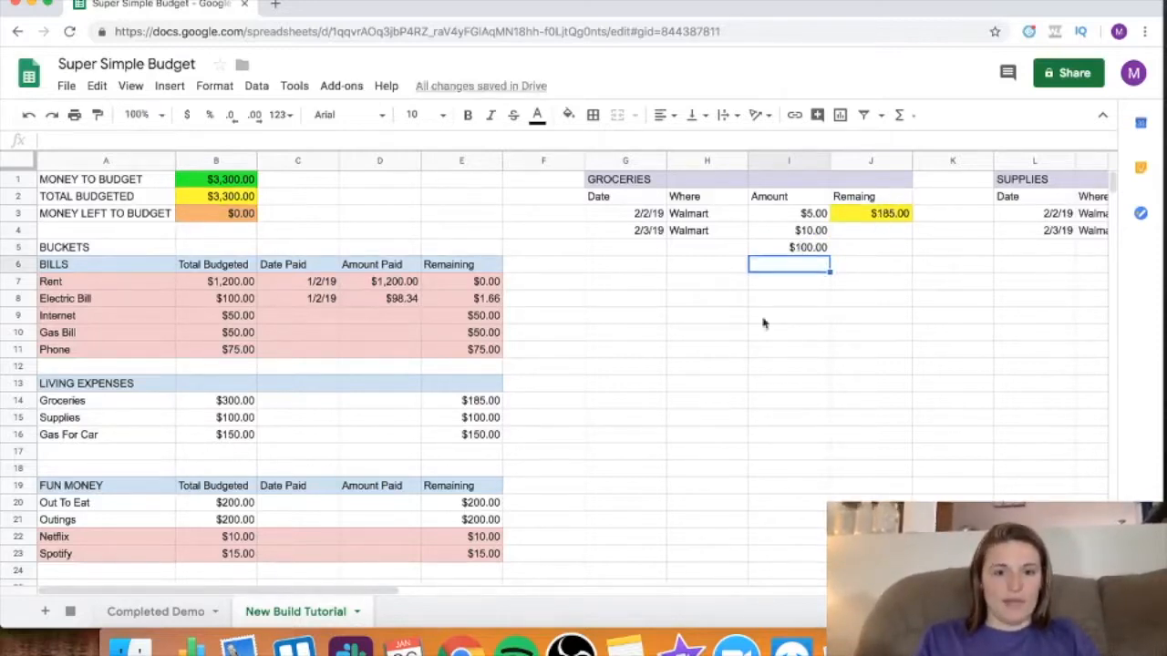
# Step: Fill the Living Expenses remaining cells E14:E16 with yellow
pyautogui.click(487, 407)
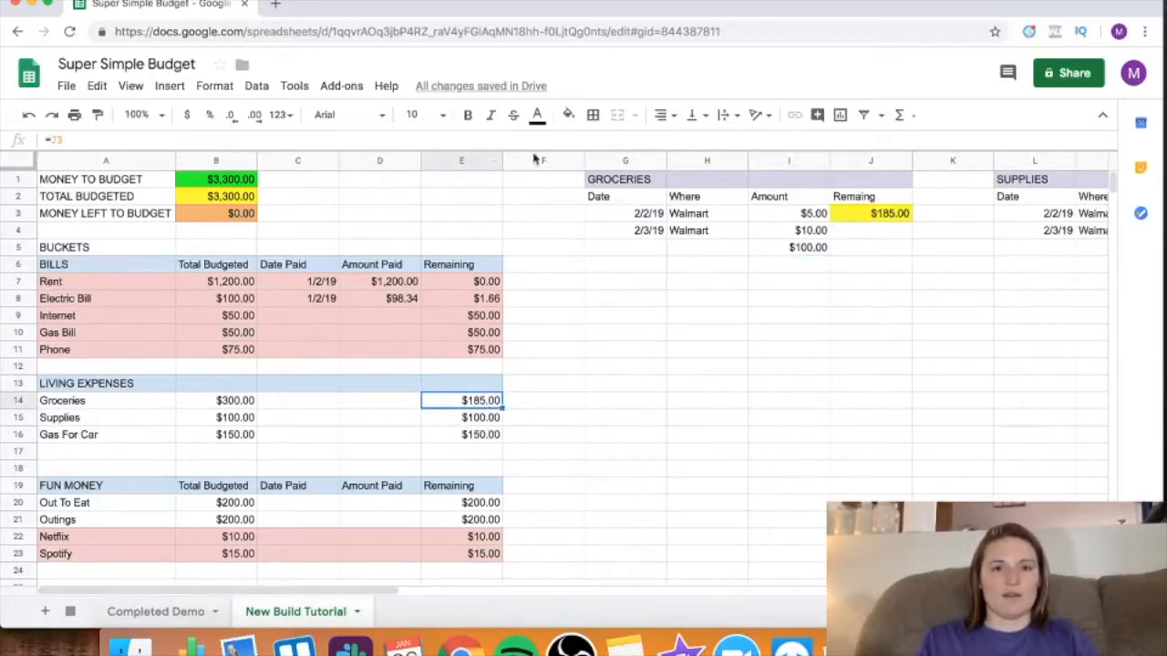
pyautogui.click(568, 115)
pyautogui.click(611, 189)
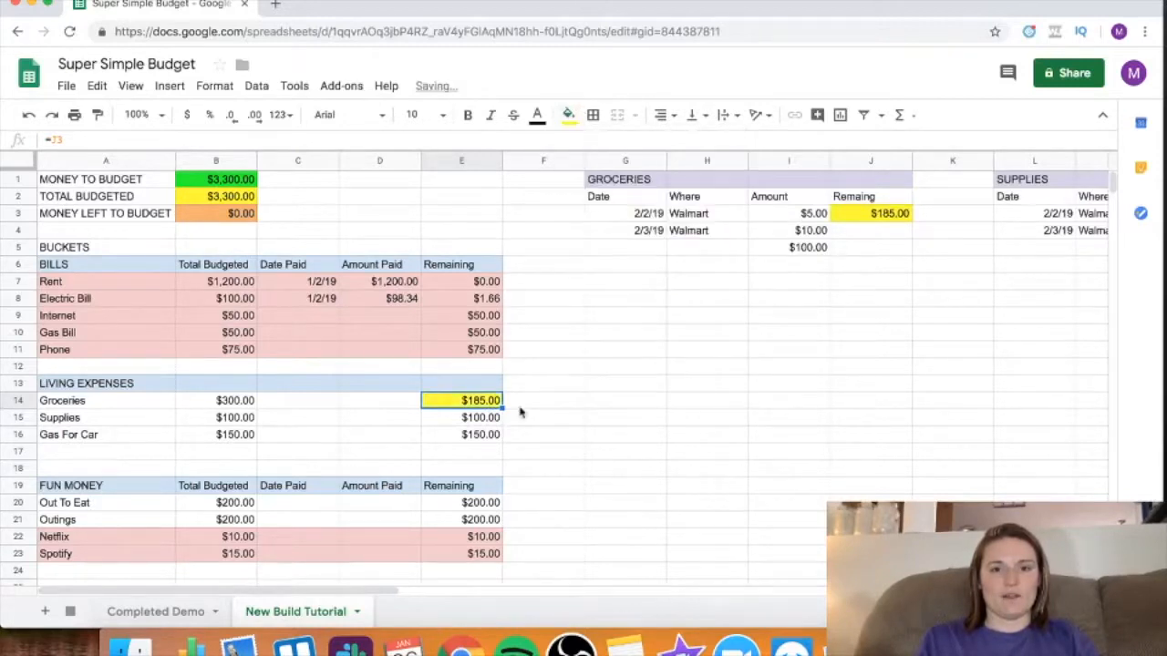
pyautogui.click(570, 421)
pyautogui.moveTo(488, 436); pyautogui.dragTo(493, 417)
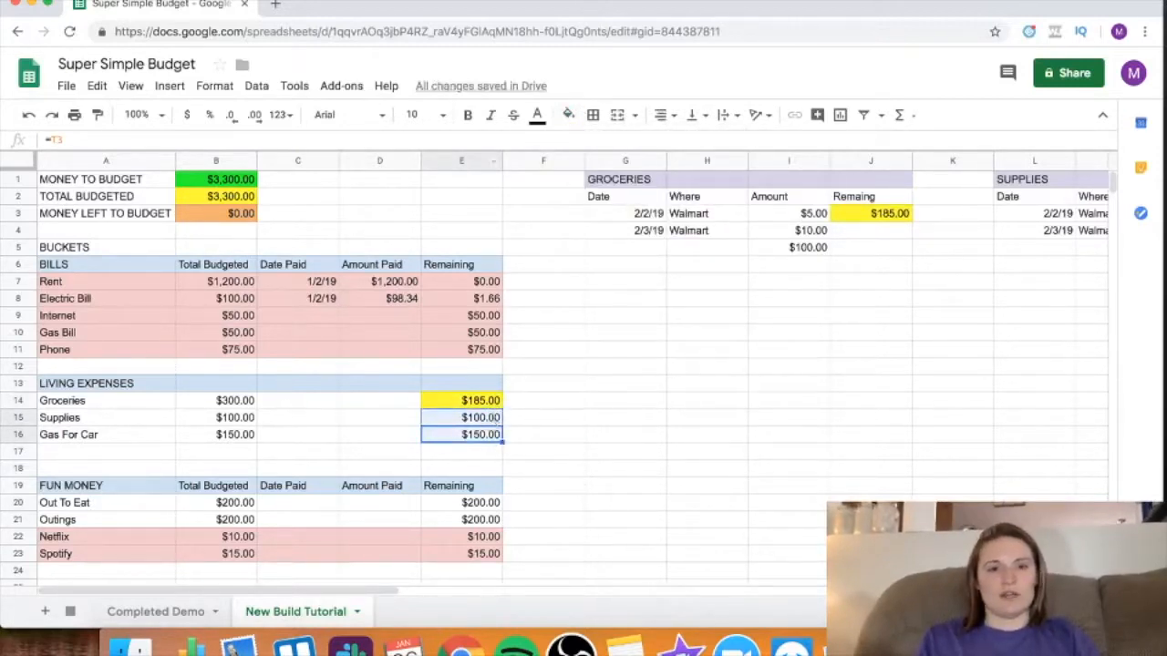
pyautogui.click(568, 115)
pyautogui.click(619, 188)
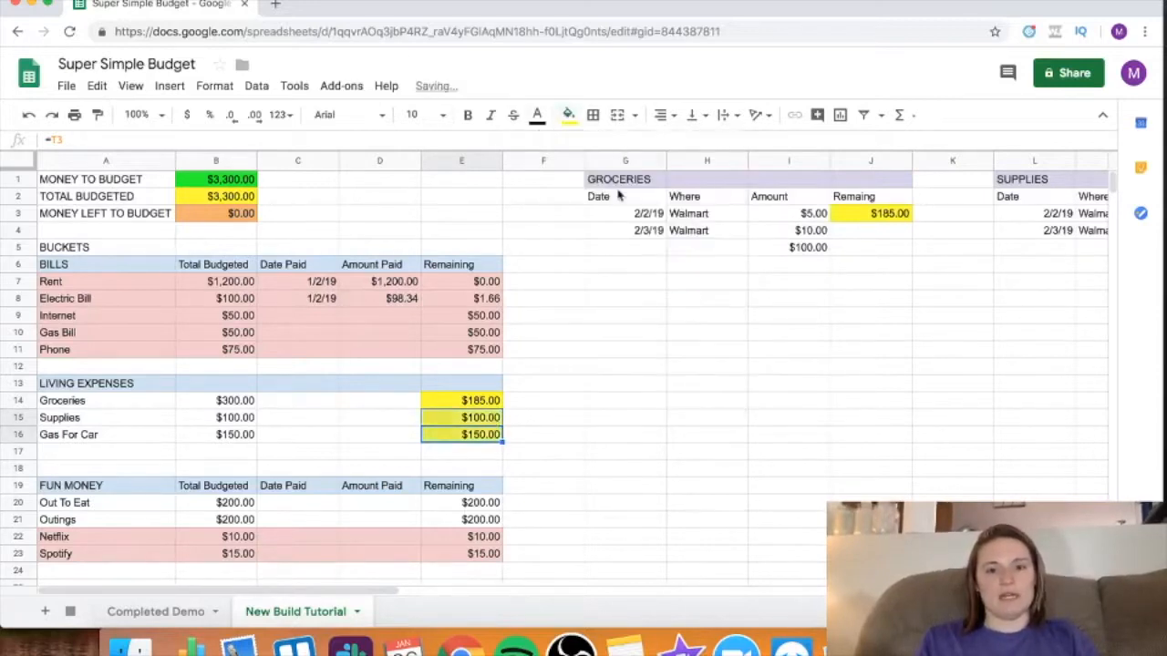
# Step: Fill the remaining cells of the Bills section (E7:E11) and the Fun Money section (E20:E23) with yellow
pyautogui.moveTo(480, 345); pyautogui.dragTo(484, 283)
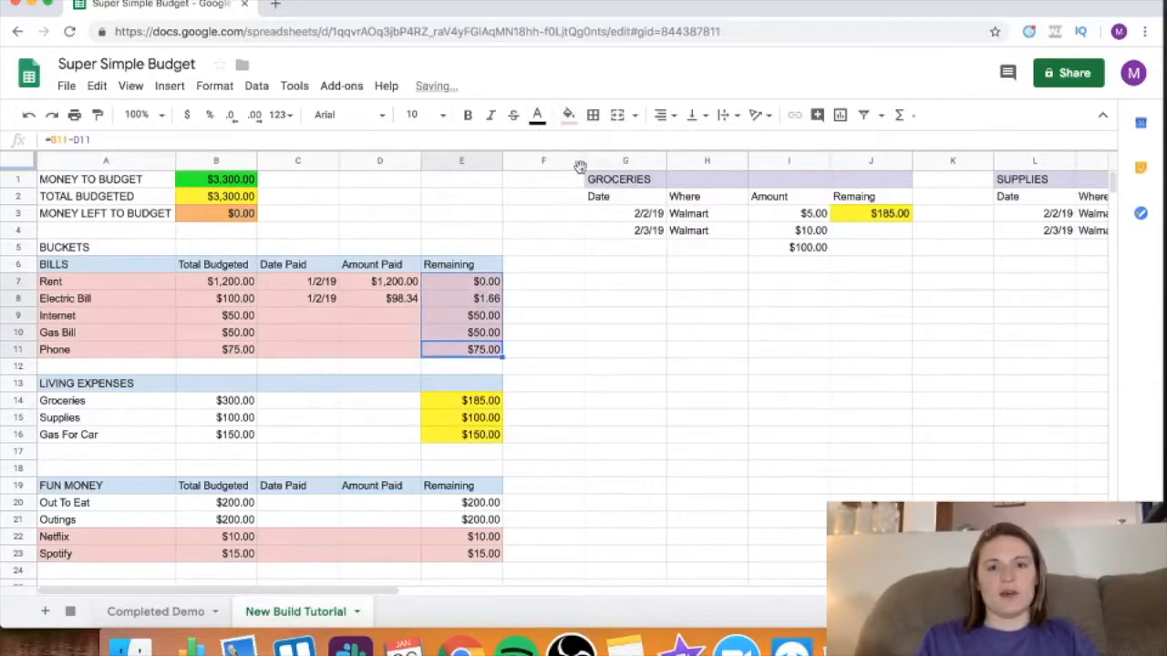
pyautogui.click(568, 114)
pyautogui.click(619, 189)
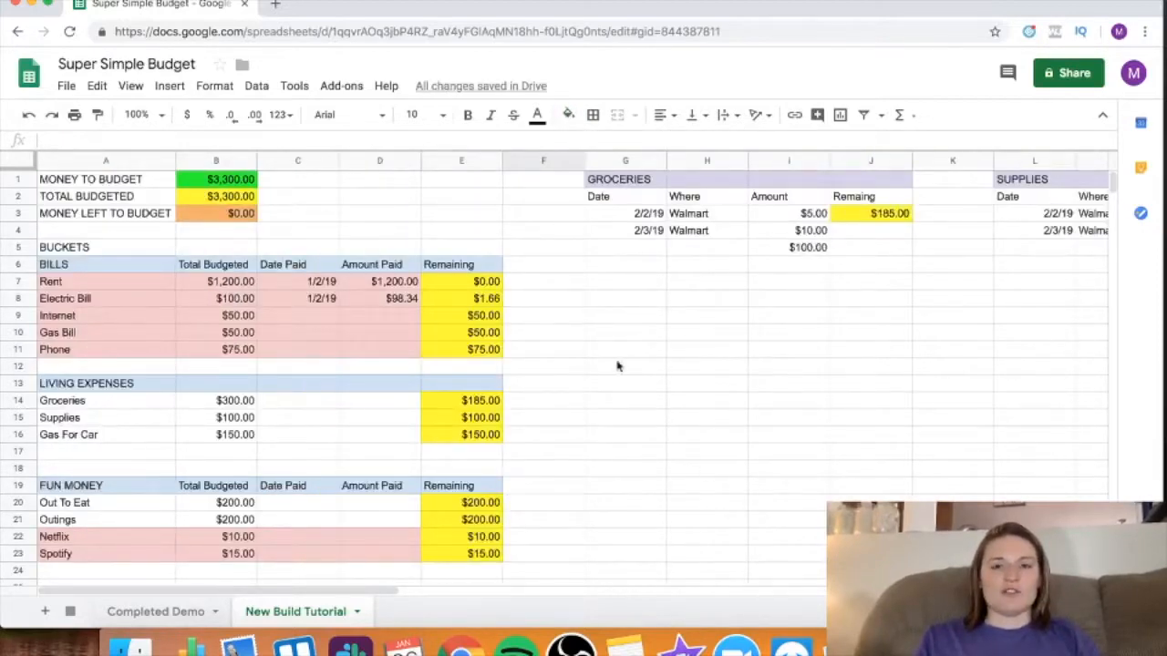
# Step: Check the Savings section's header row, and compare it with the Savings headers on the Completed Demo sheet
pyautogui.scroll(-3, 483, 410)
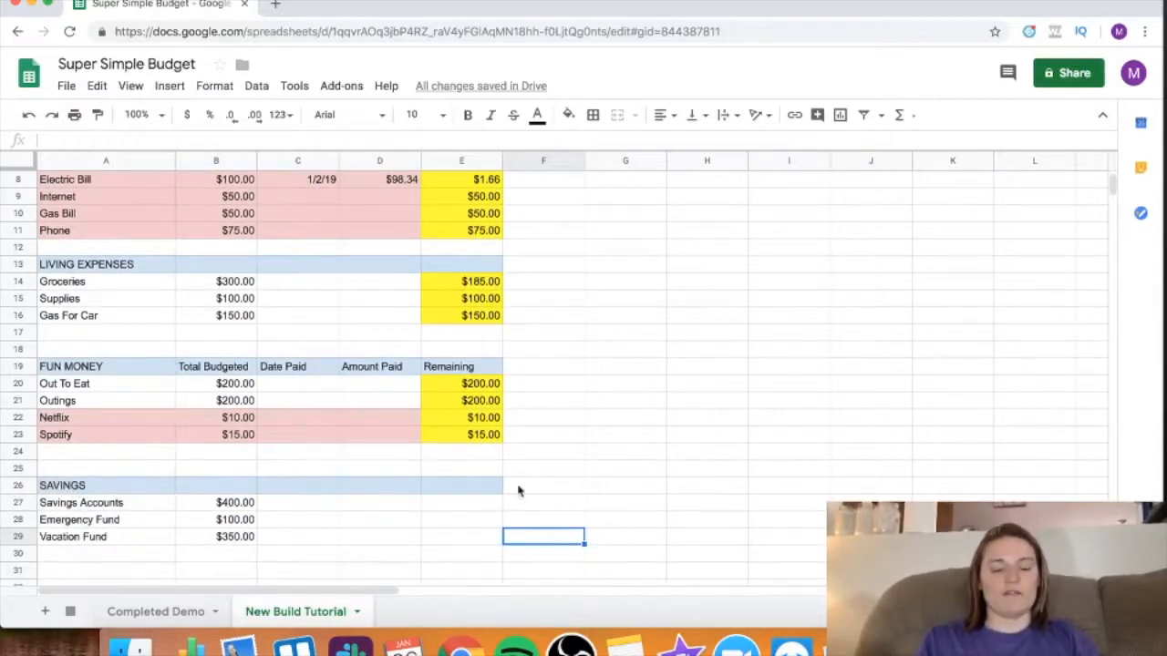
pyautogui.scroll(-1, 518, 490)
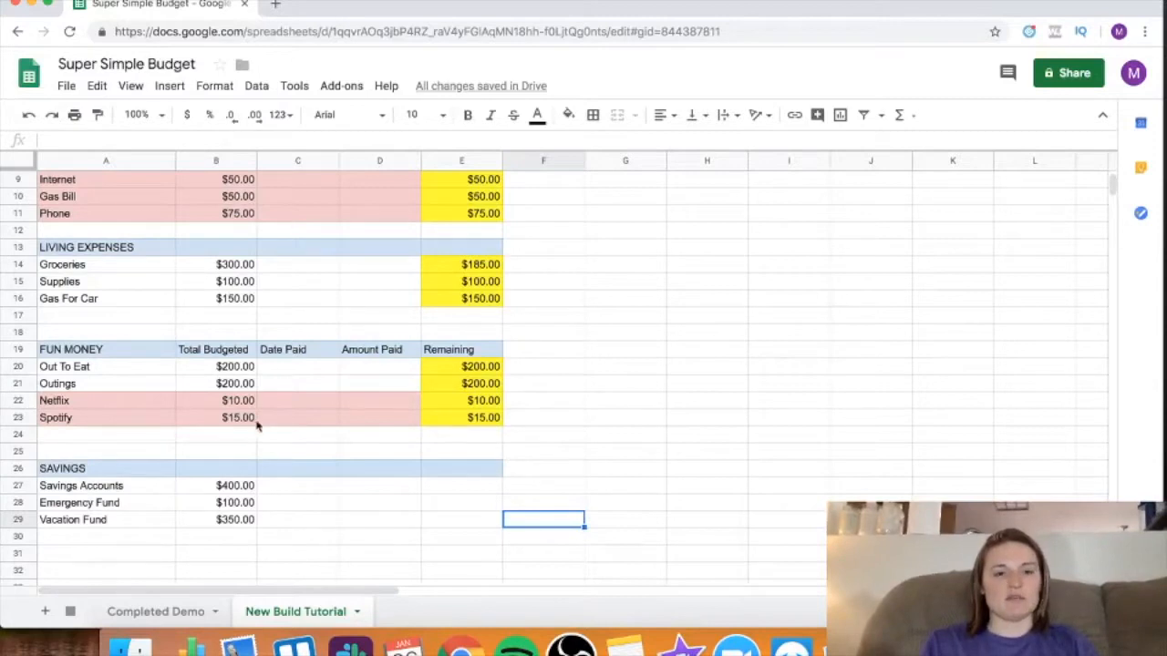
pyautogui.click(215, 473)
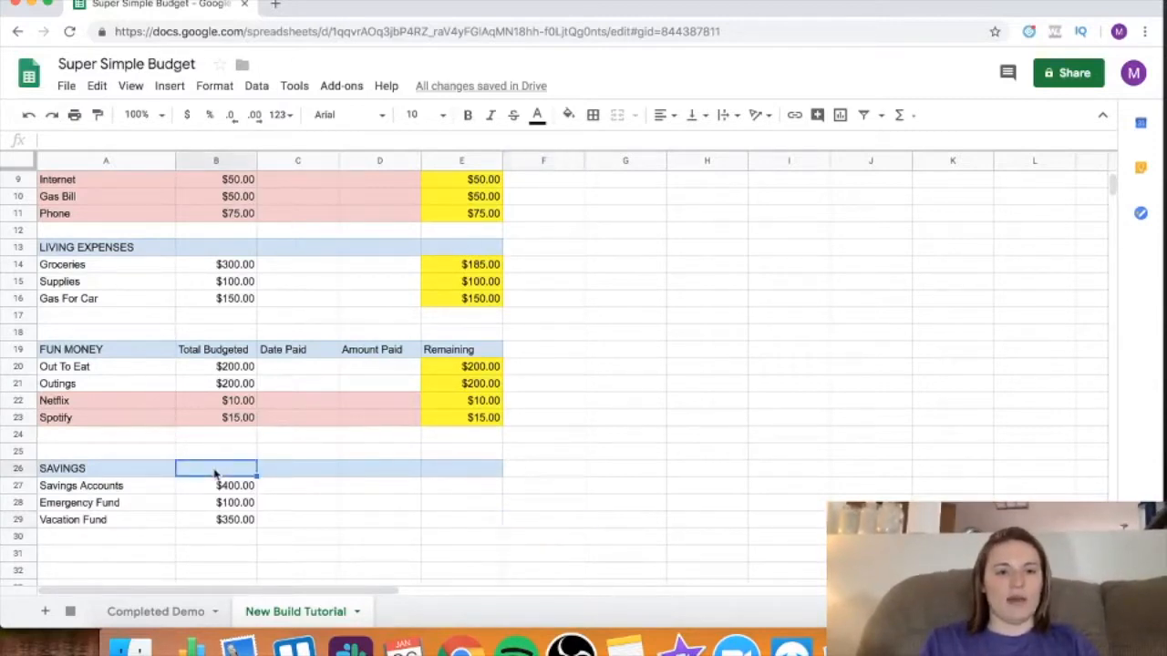
pyautogui.click(188, 613)
pyautogui.scroll(-5, 208, 500)
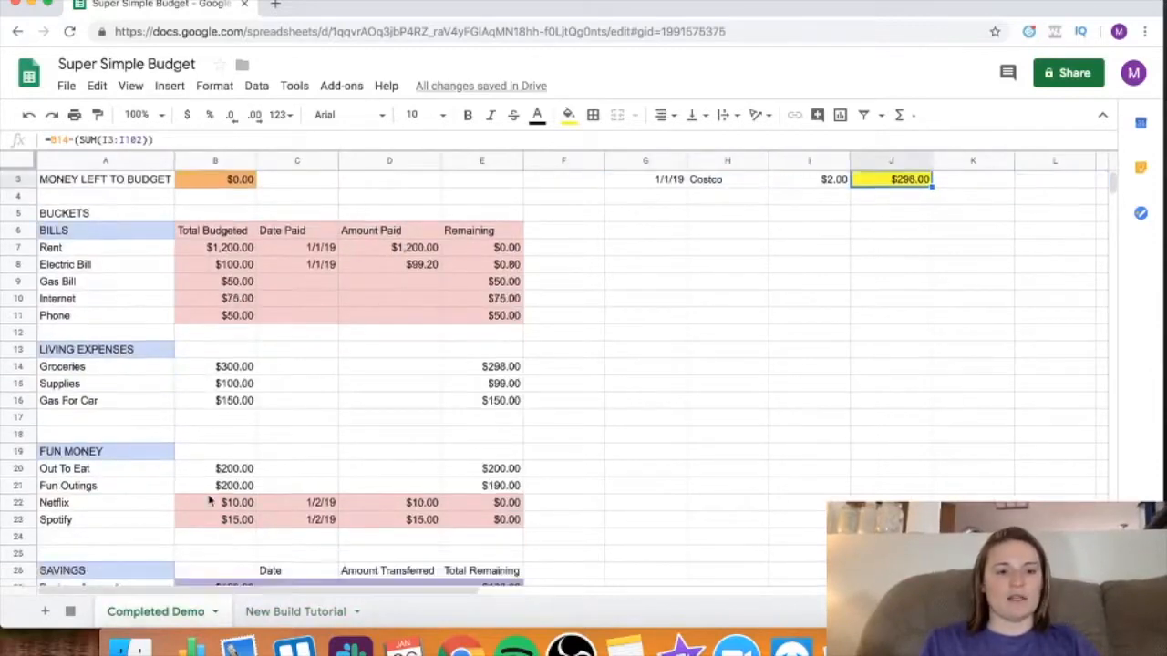
# Step: Enter the header Total To Save in cell B26 of the Savings section on the New Build Tutorial sheet
pyautogui.scroll(-1, 98, 495)
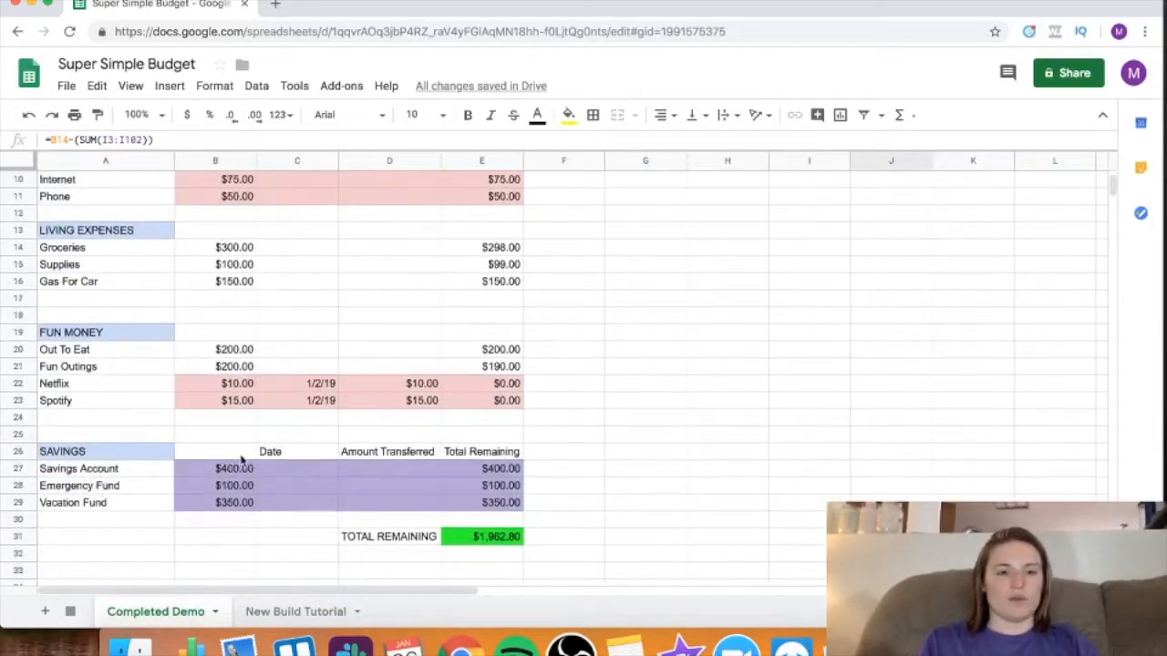
pyautogui.click(273, 614)
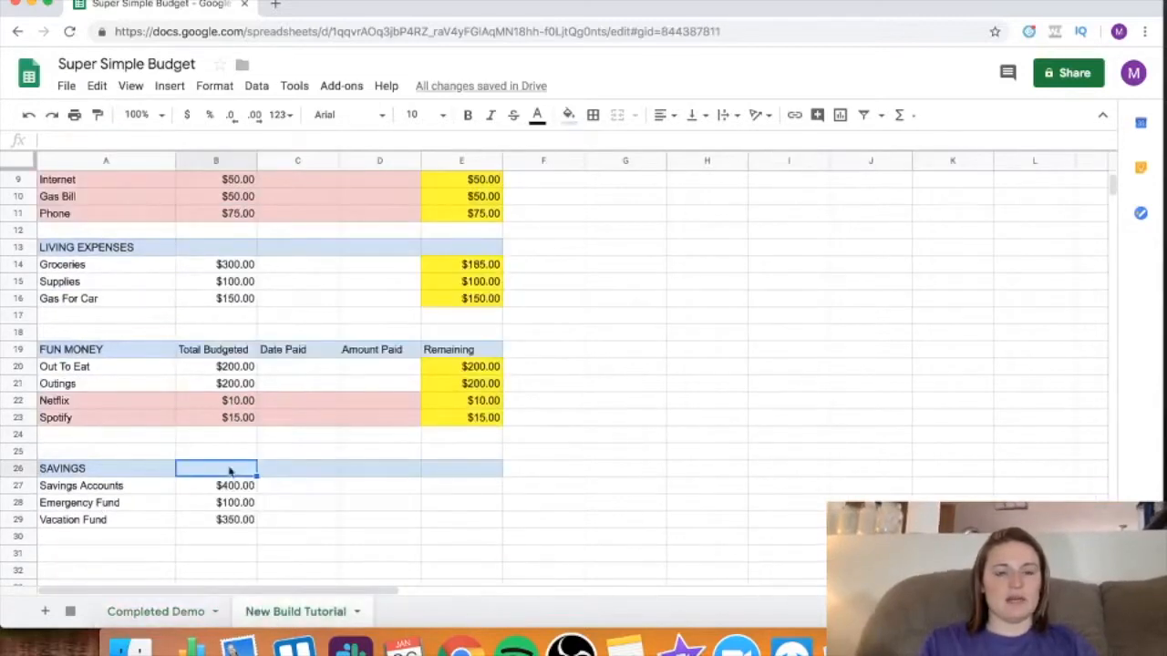
pyautogui.write('Total To Sav')
pyautogui.press('Return')
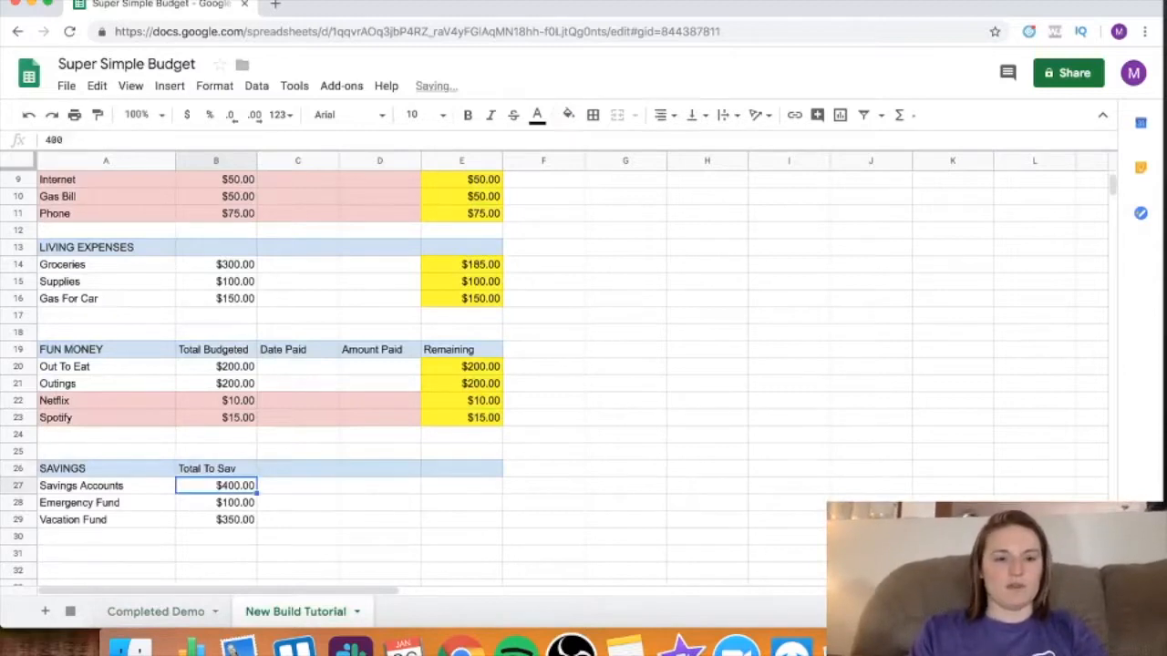
pyautogui.press('Up')
pyautogui.write('Total ')
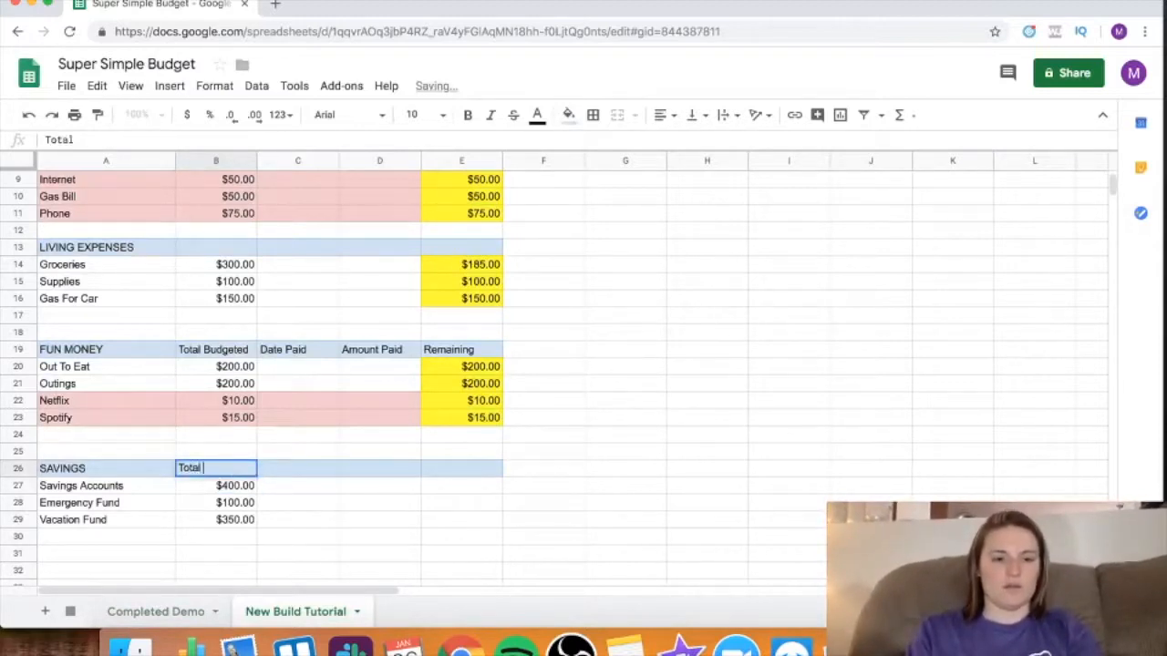
pyautogui.write('To Save')
pyautogui.press('Tab')
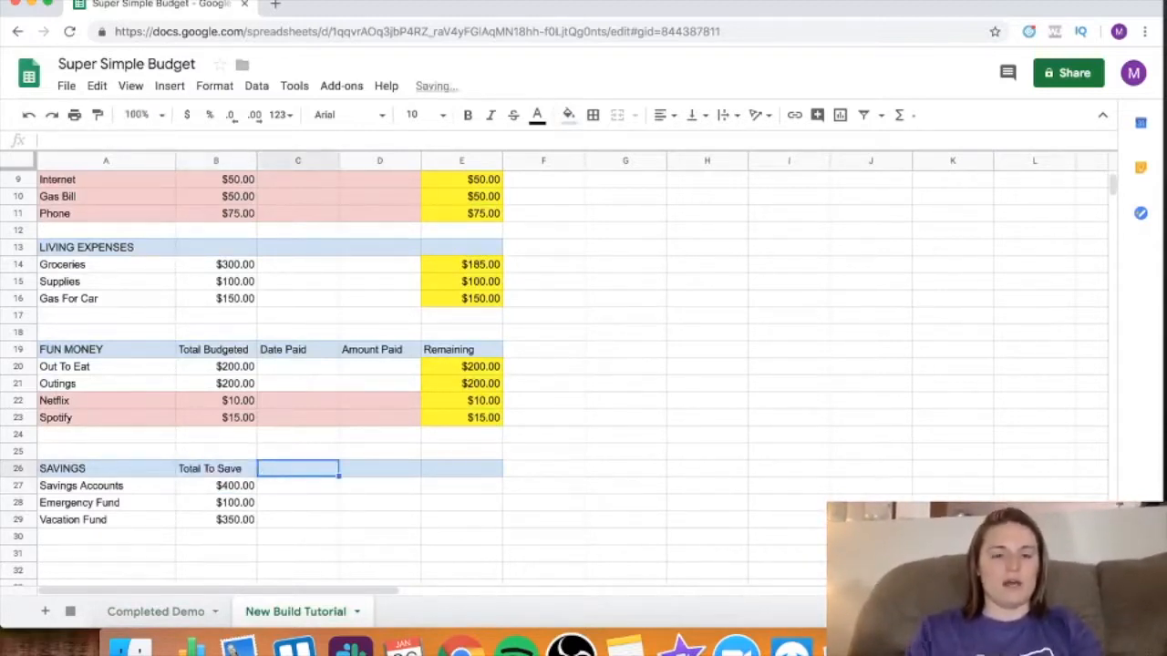
# Step: Add the Savings headers Date, Amount Transferred and Remaining in cells C26:E26, and widen column D to fit its header
pyautogui.write('Date')
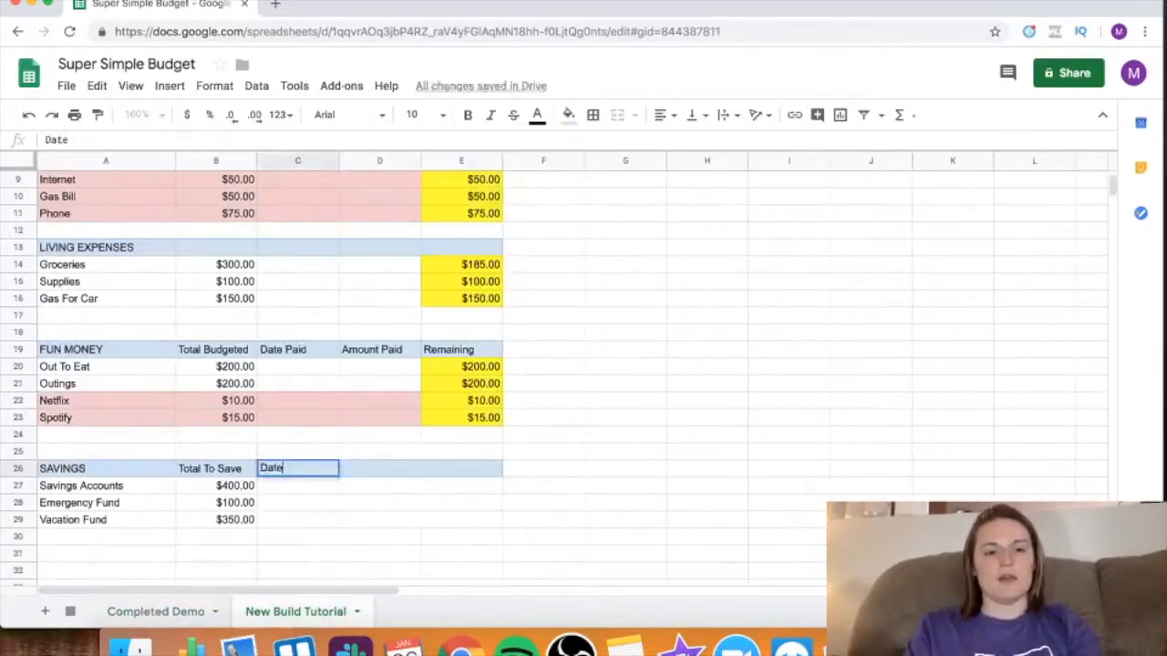
pyautogui.press('Tab')
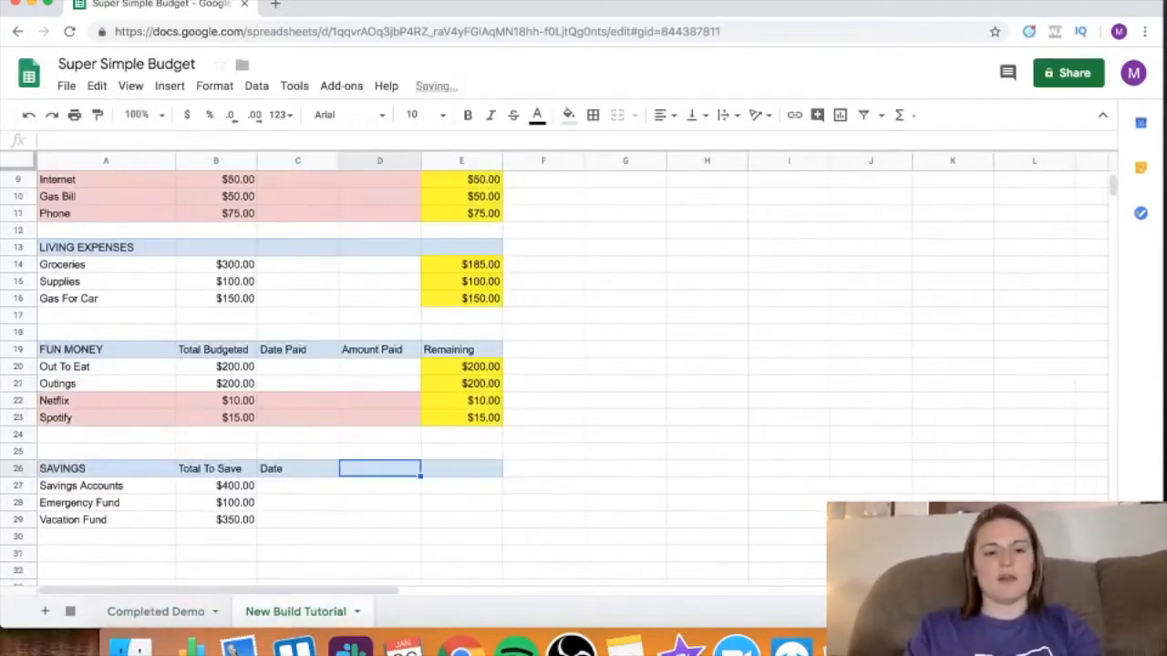
pyautogui.write('Amount Trans')
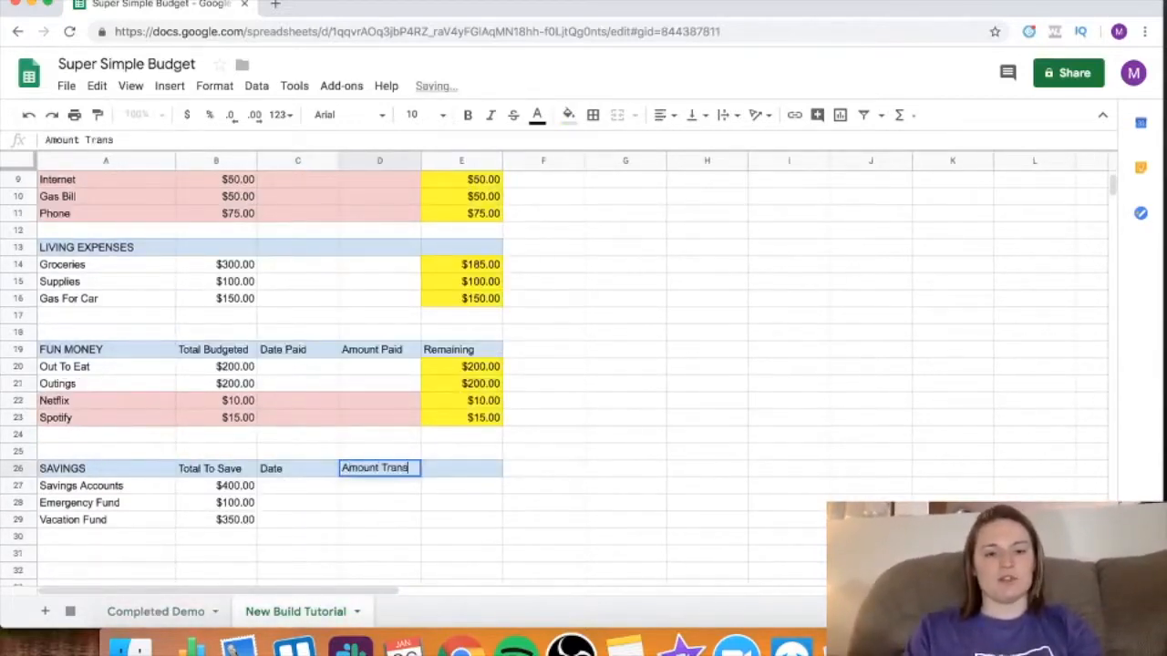
pyautogui.write('ferred')
pyautogui.press('Tab')
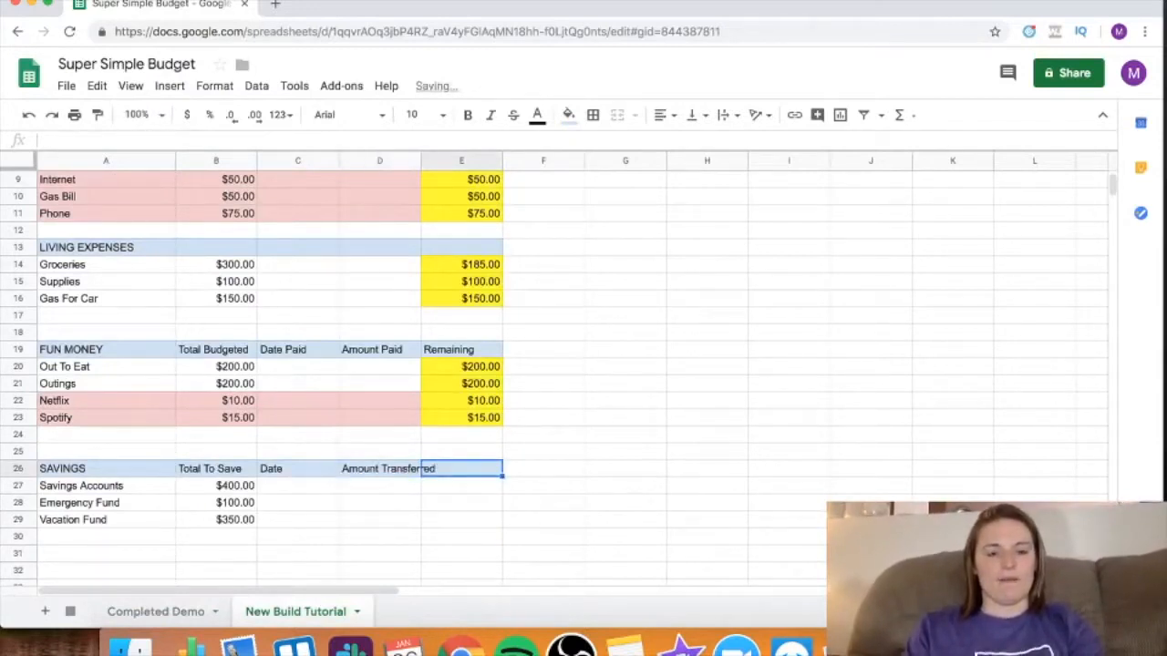
pyautogui.write('Remaining')
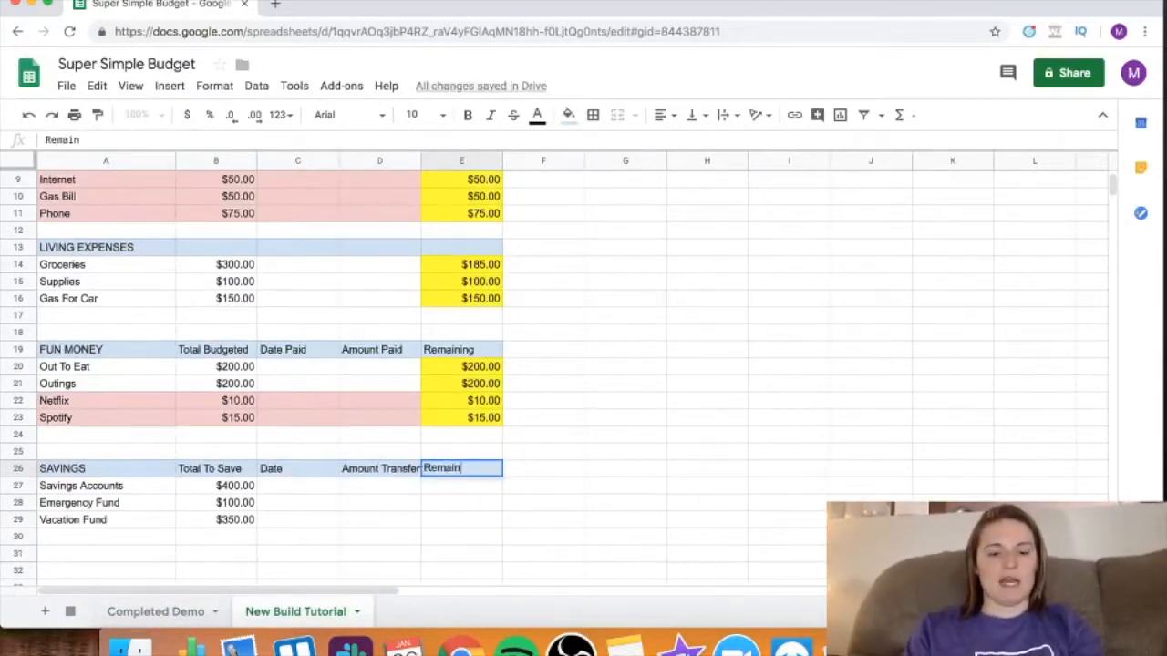
pyautogui.press('Return')
pyautogui.moveTo(421, 161); pyautogui.dragTo(452, 160)
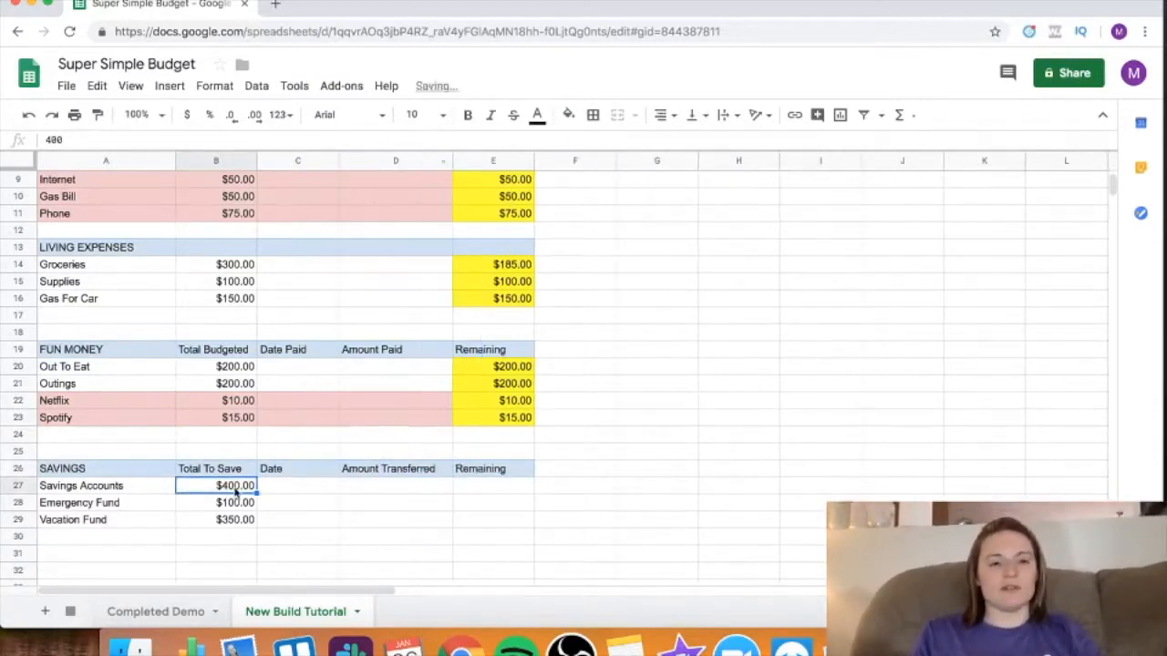
pyautogui.click(206, 521)
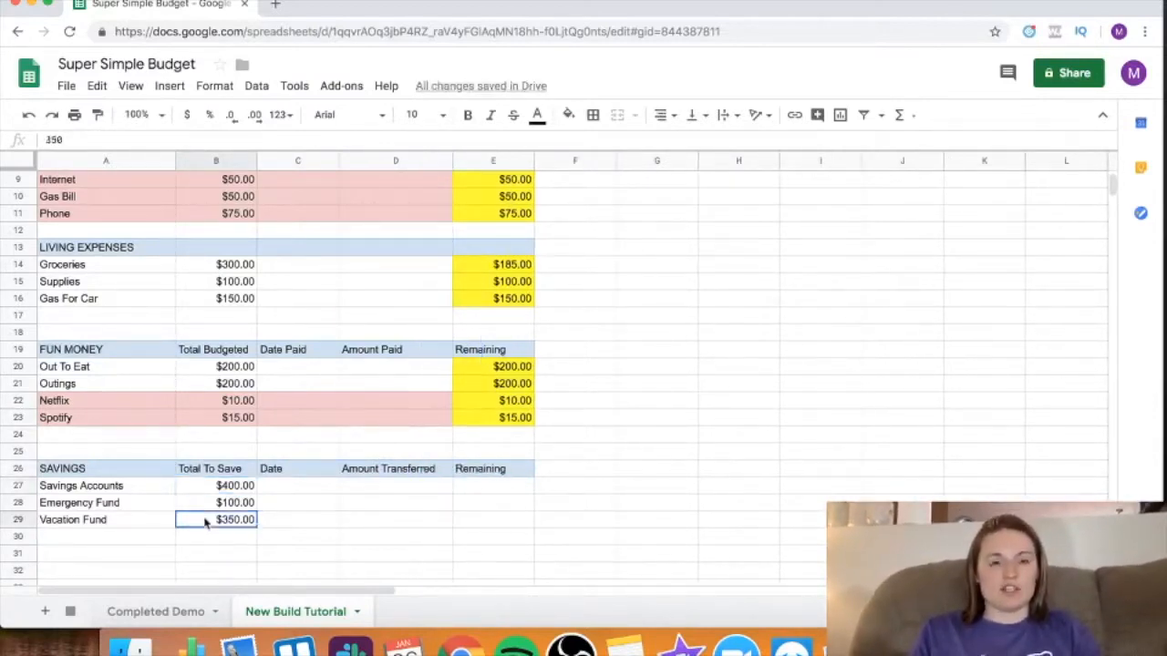
pyautogui.keyDown('shift'); pyautogui.click(209, 490); pyautogui.keyUp('shift')
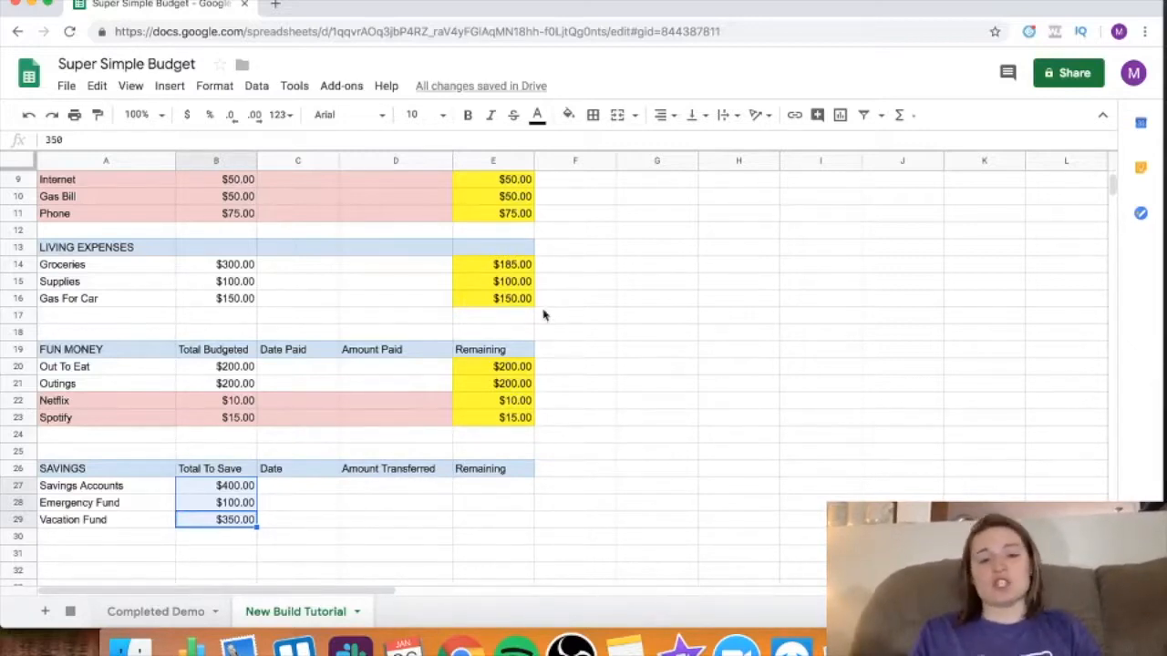
pyautogui.scroll(-2, 506, 486)
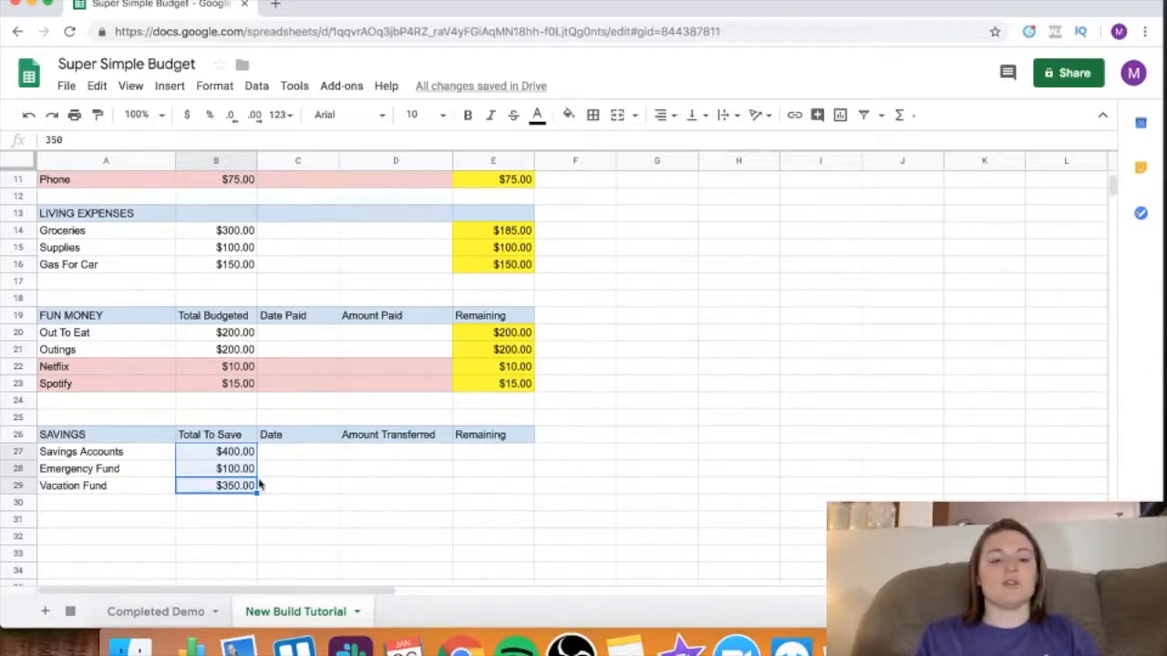
pyautogui.click(308, 478)
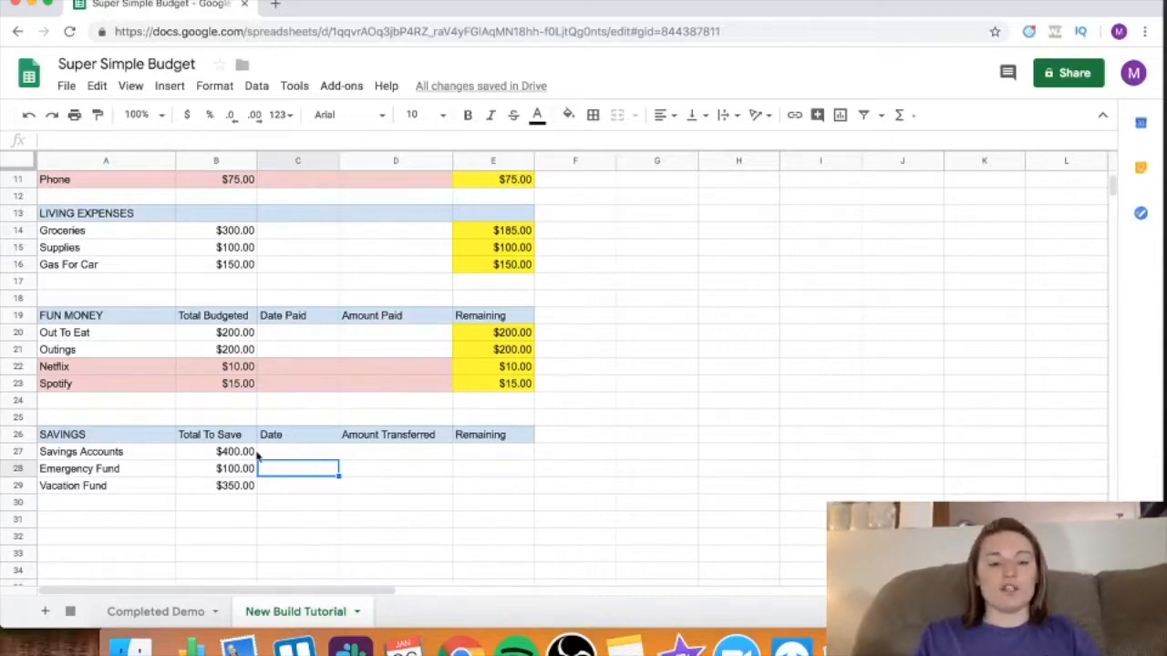
# Step: Calculate the Savings Accounts remaining amount in cell E27 with the formula =B27-D27
pyautogui.click(503, 455)
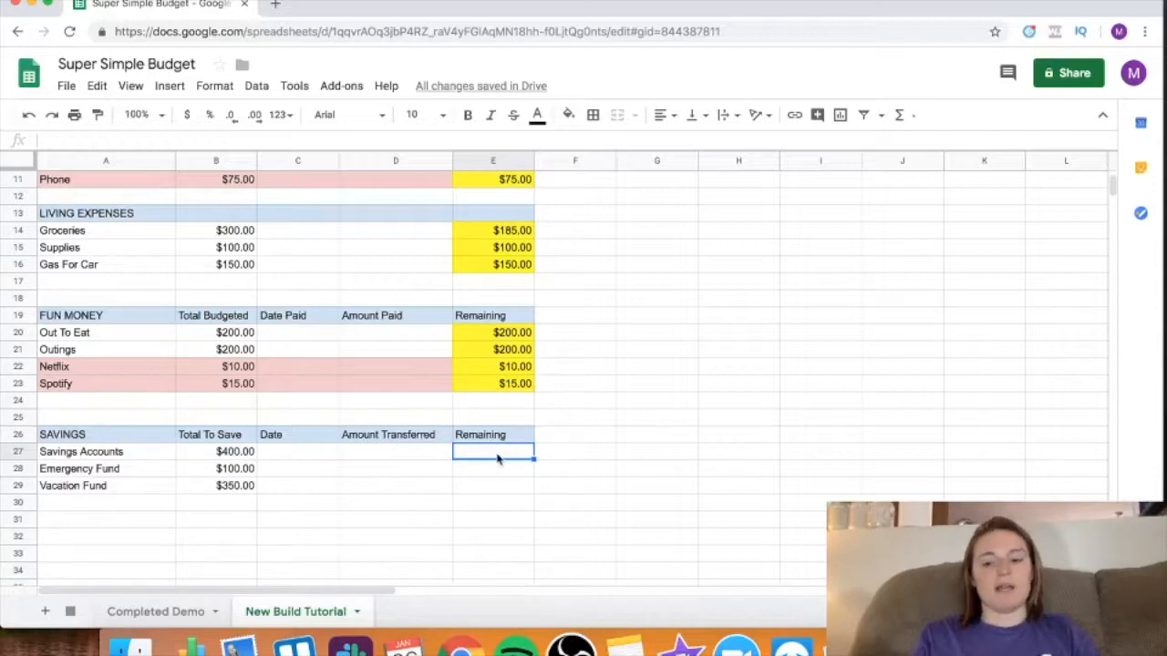
pyautogui.write('=')
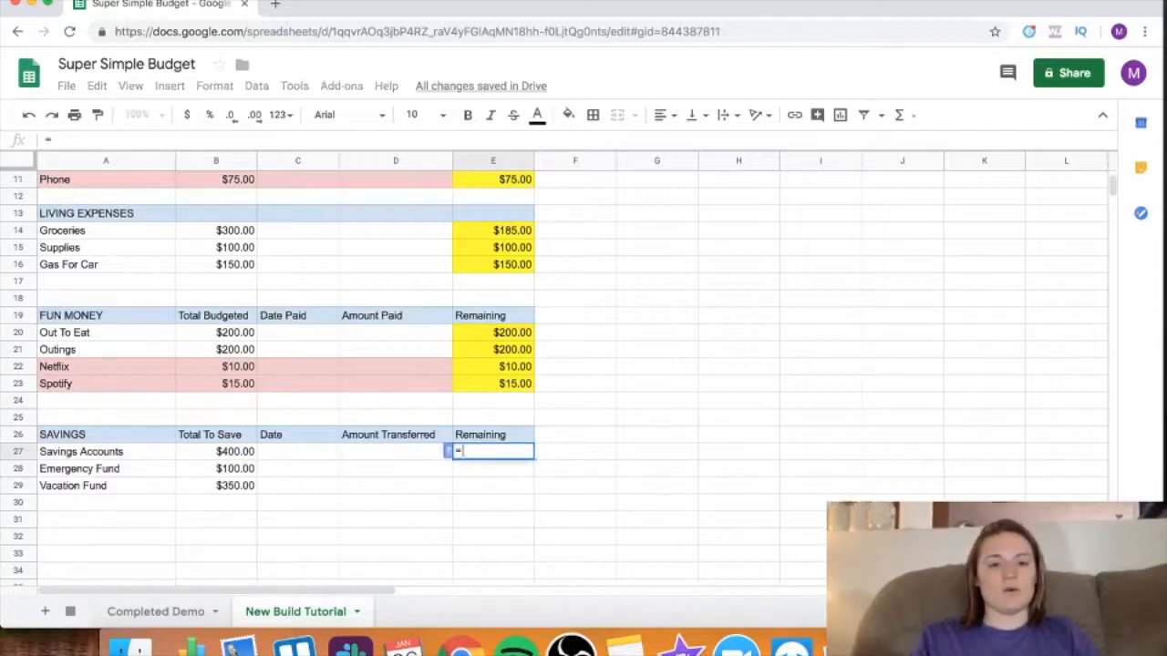
pyautogui.click(208, 452)
pyautogui.write('-')
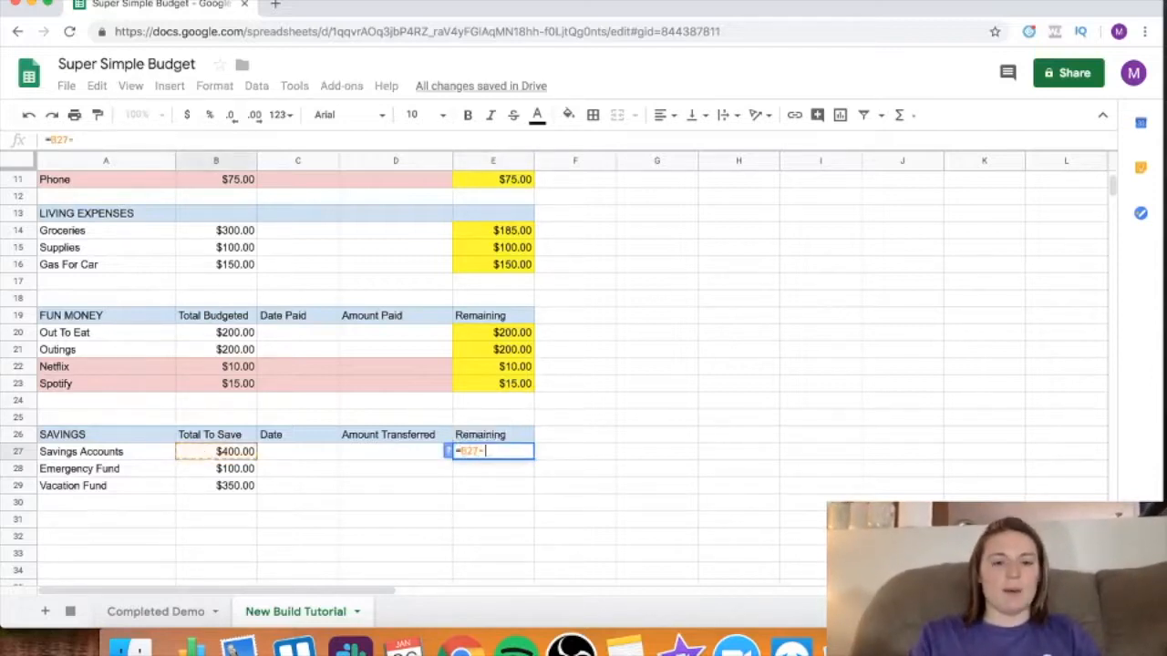
pyautogui.click(363, 441)
pyautogui.click(389, 459)
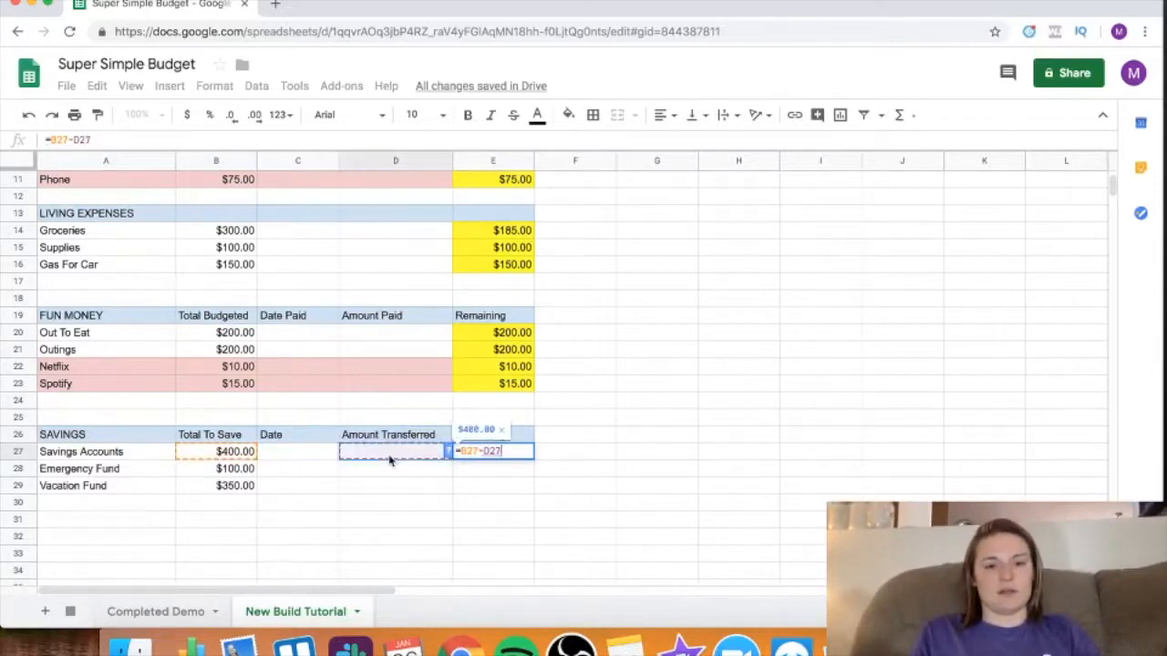
pyautogui.press('Return')
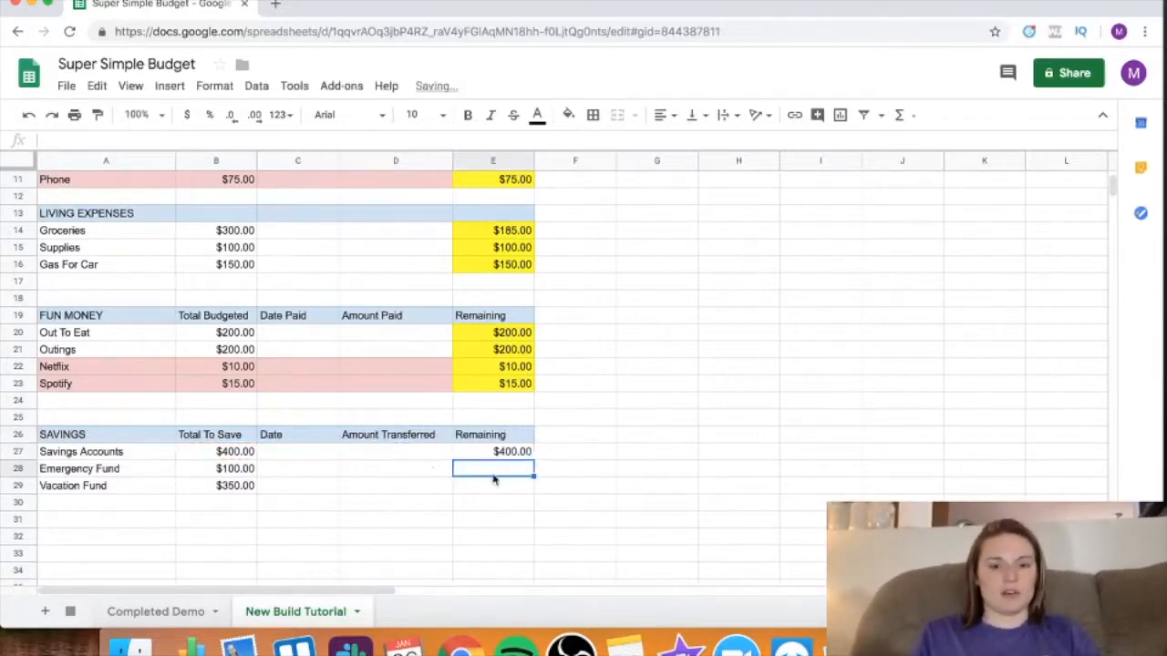
# Step: Calculate the remaining amounts for Emergency Fund in E28 with =B28-D28 and Vacation Fund in E29 with =B29-D29
pyautogui.write('=')
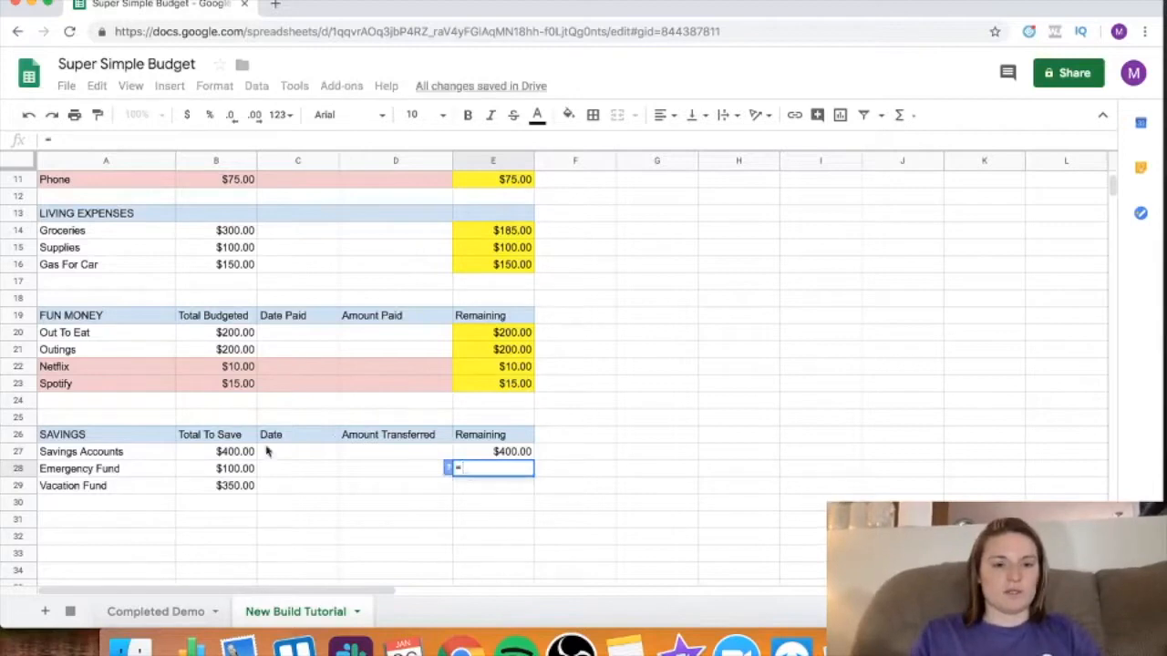
pyautogui.click(222, 470)
pyautogui.write('-')
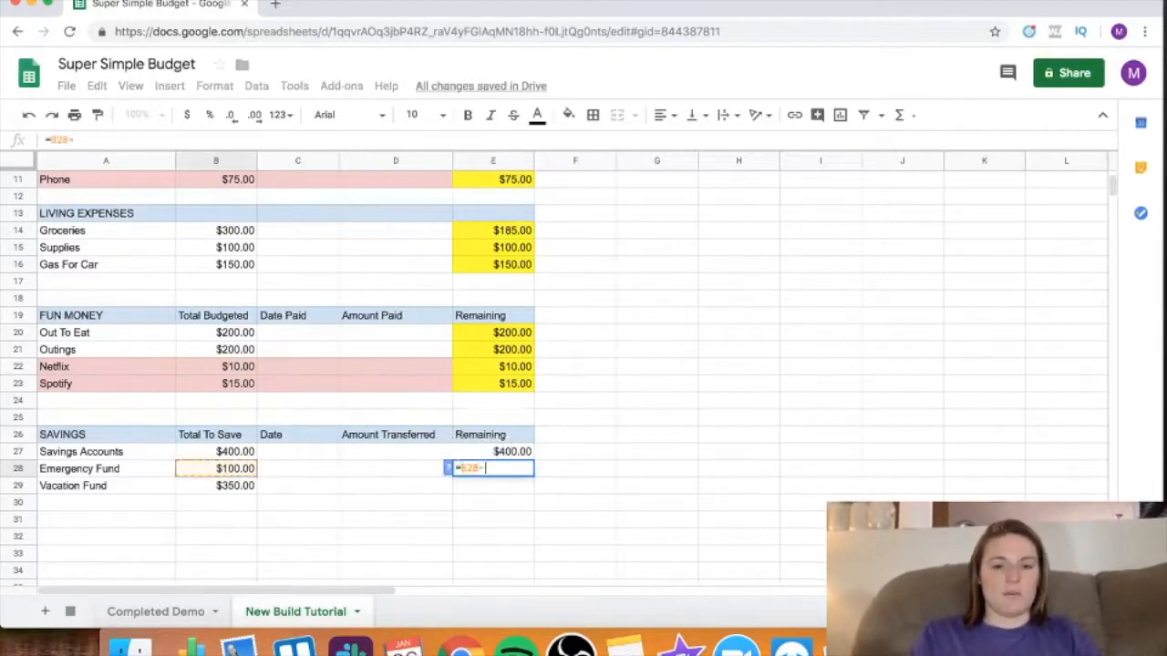
pyautogui.click(410, 474)
pyautogui.press('Return')
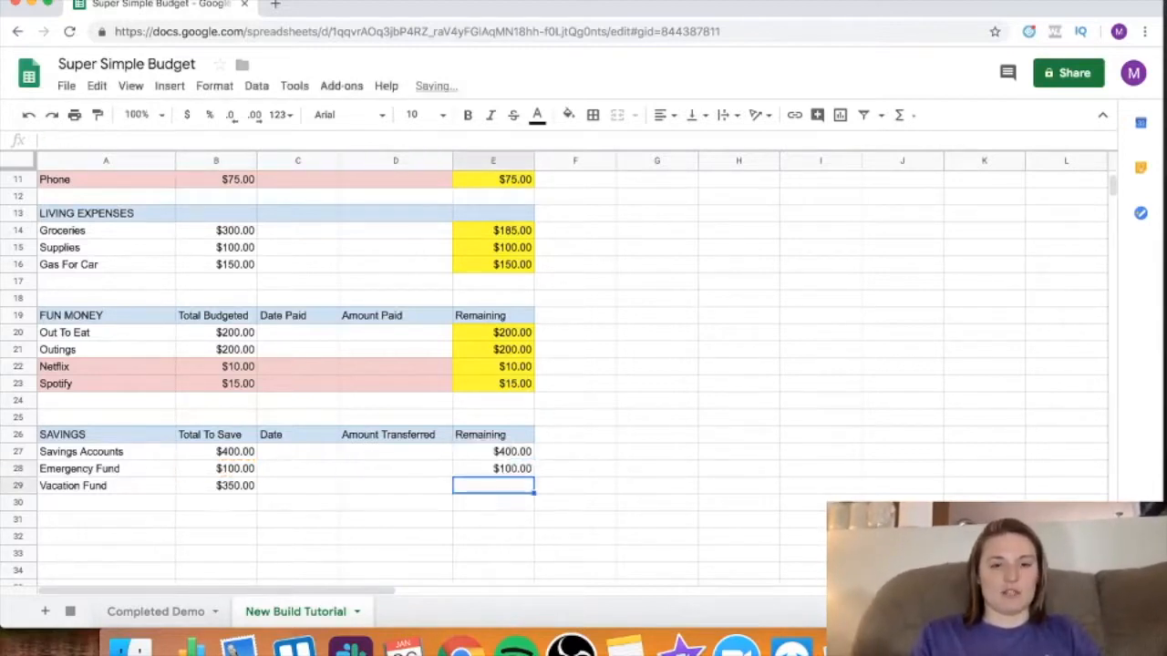
pyautogui.write('=')
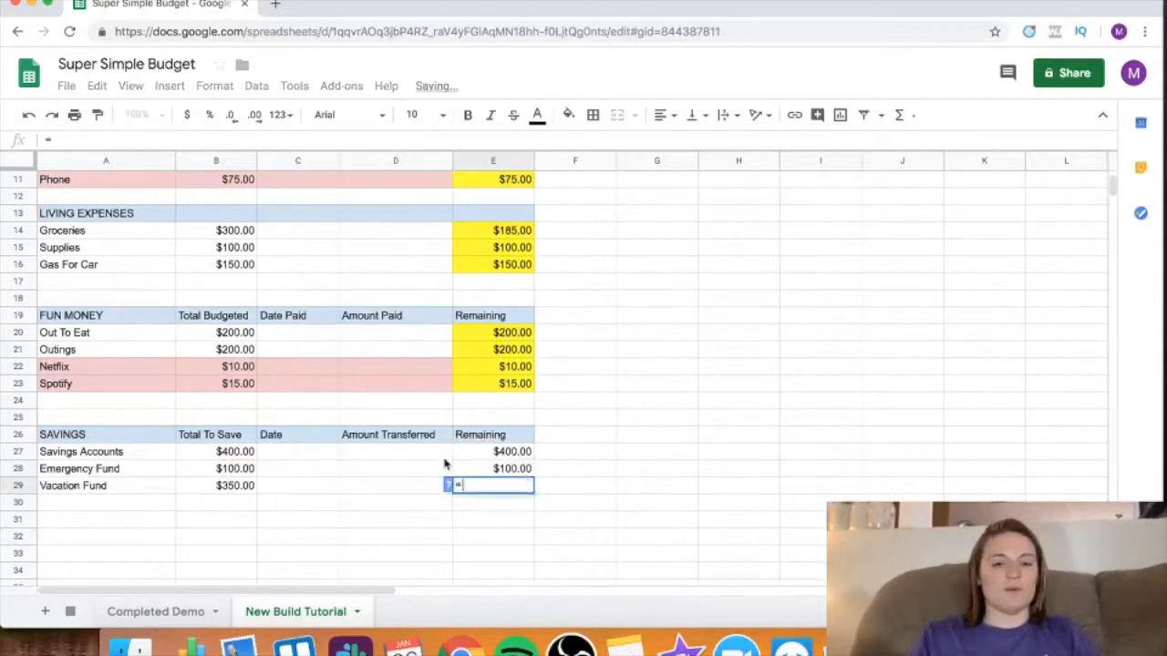
pyautogui.click(233, 488)
pyautogui.write('-')
pyautogui.click(394, 486)
pyautogui.press('Return')
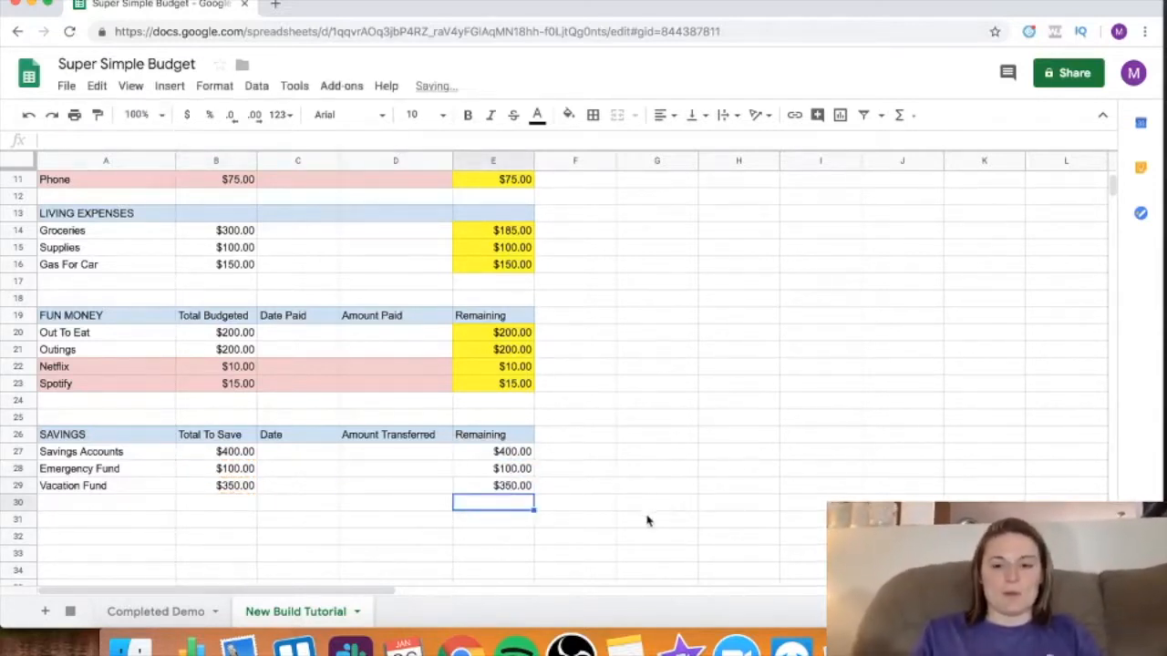
# Step: Fill the Savings remaining cells E27:E29 with yellow
pyautogui.moveTo(522, 491); pyautogui.dragTo(521, 455)
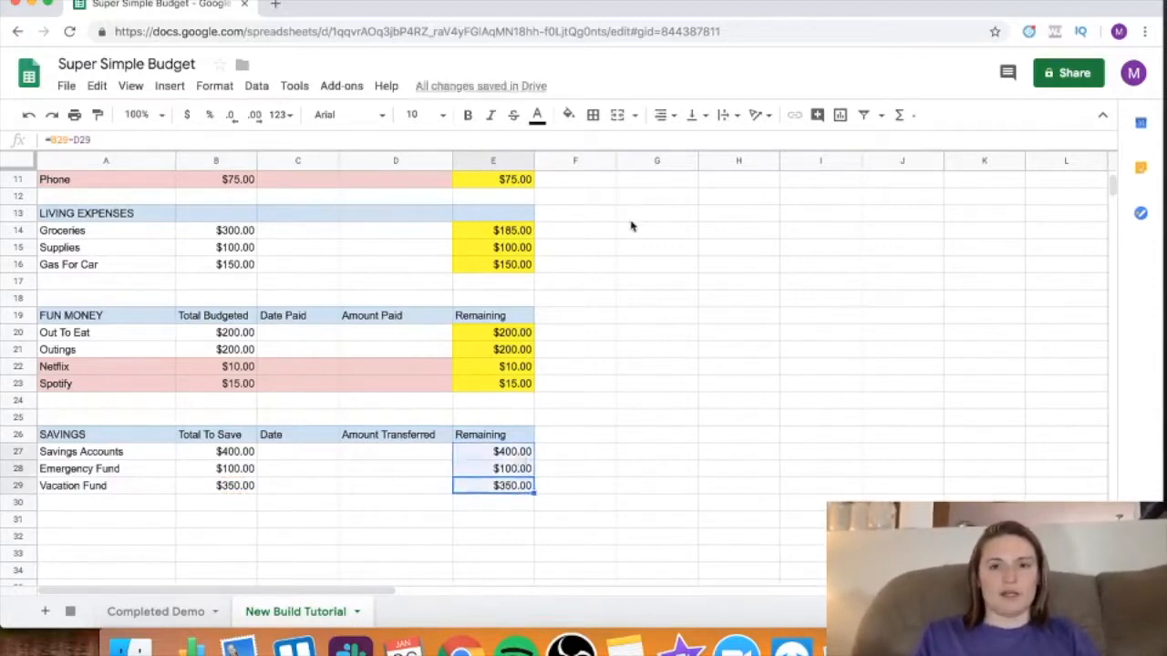
pyautogui.click(567, 115)
pyautogui.click(619, 189)
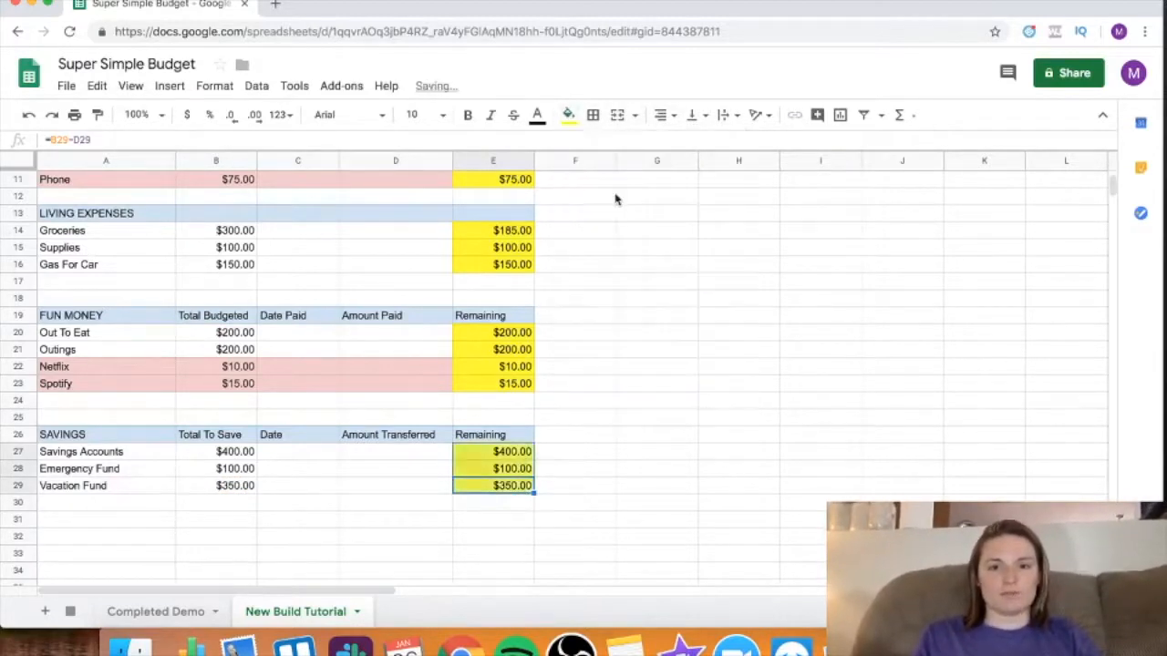
pyautogui.click(553, 404)
pyautogui.scroll(-1, 556, 405)
pyautogui.scroll(5, 555, 405)
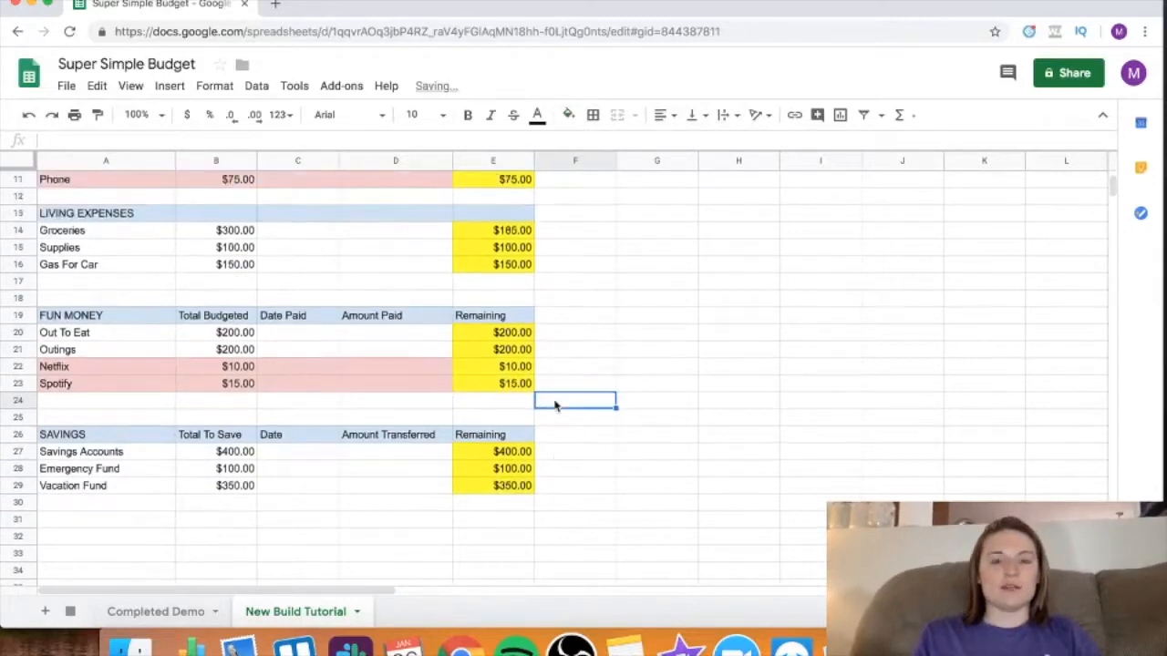
# Step: Enter the label TOTAL REMAINING in cell D32 below the Savings section
pyautogui.scroll(-5, 556, 406)
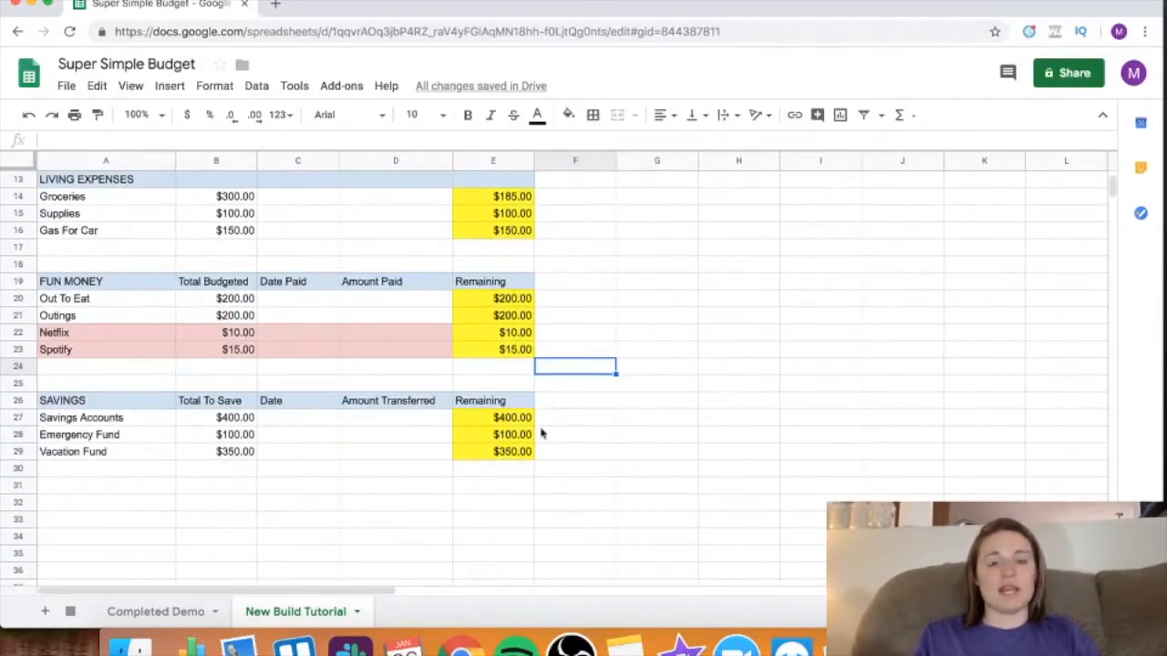
pyautogui.click(417, 505)
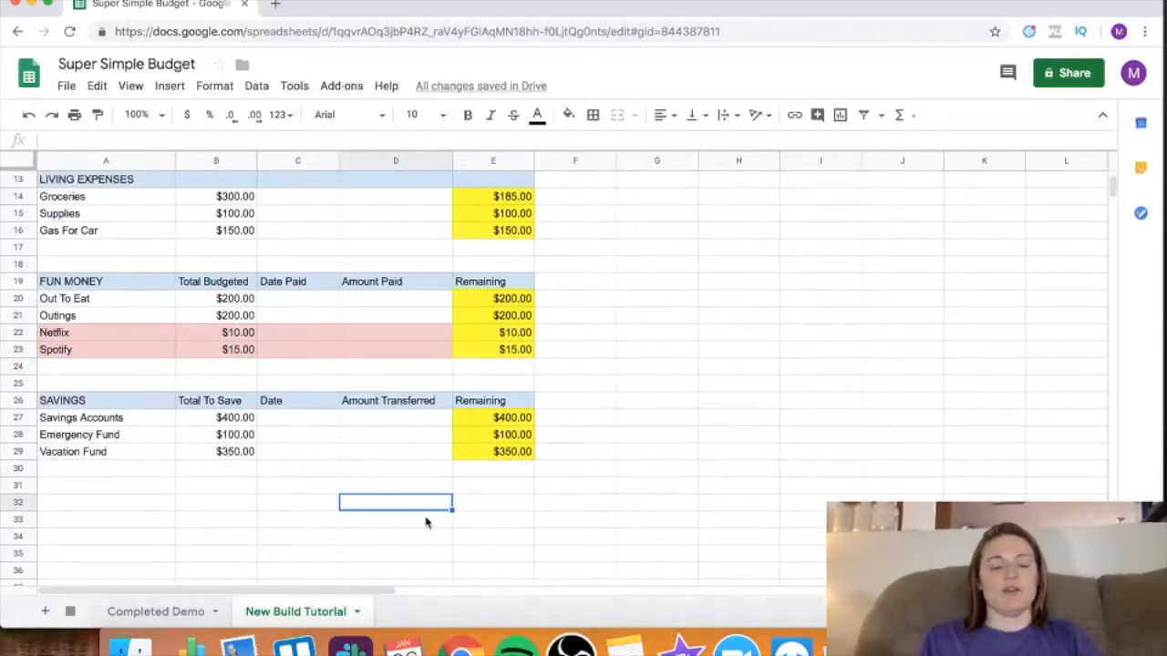
pyautogui.write('TOTAL REMAINING')
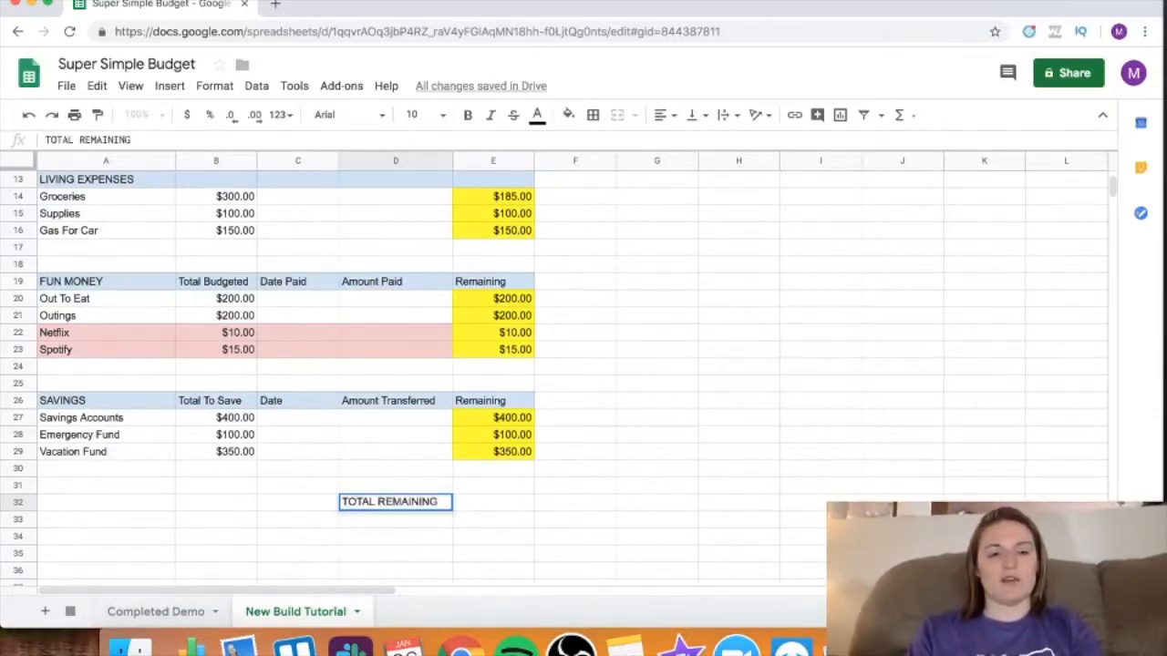
pyautogui.press('Return')
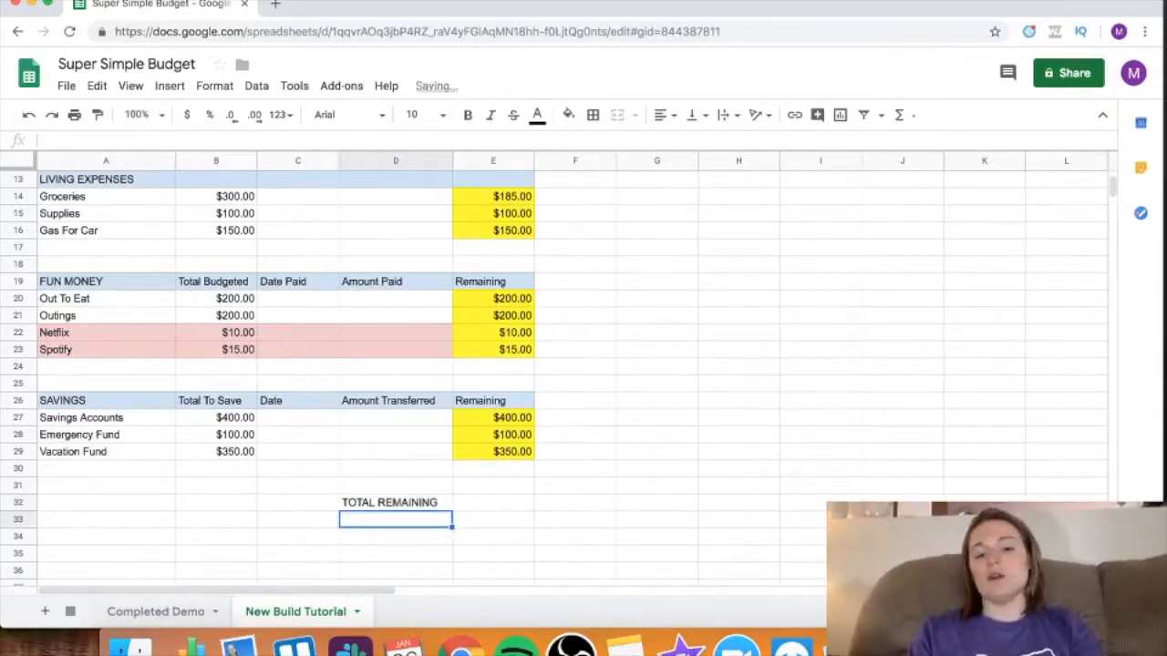
# Step: Fill cell E32, beside the TOTAL REMAINING label, with bright green and keep it selected
pyautogui.click(489, 506)
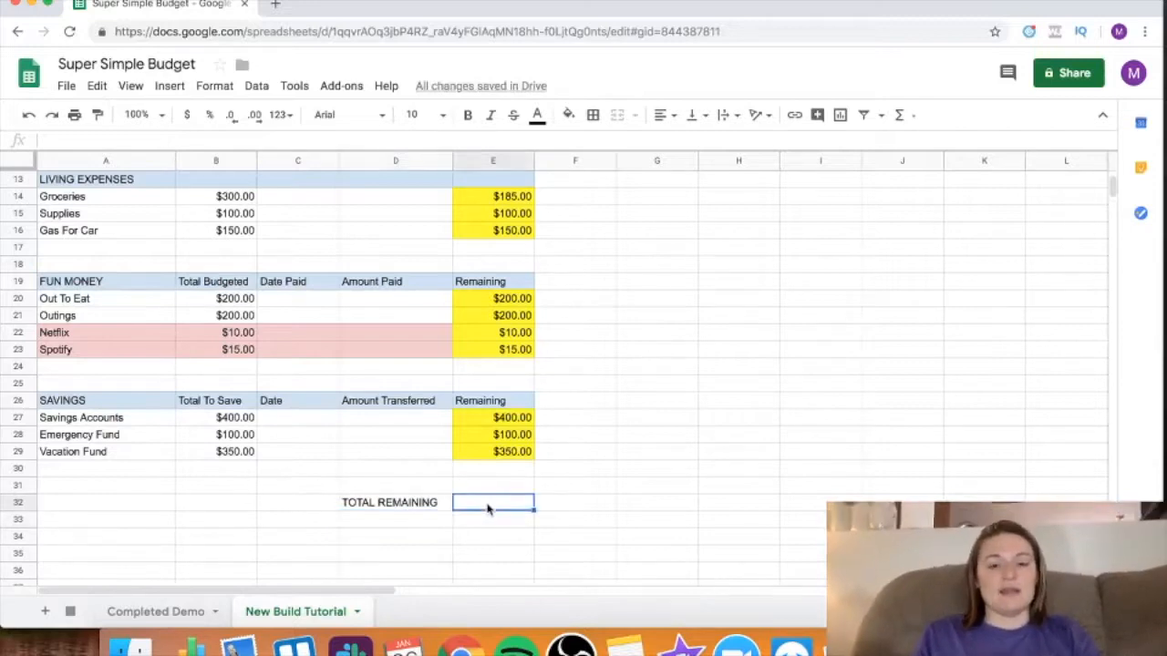
pyautogui.click(568, 115)
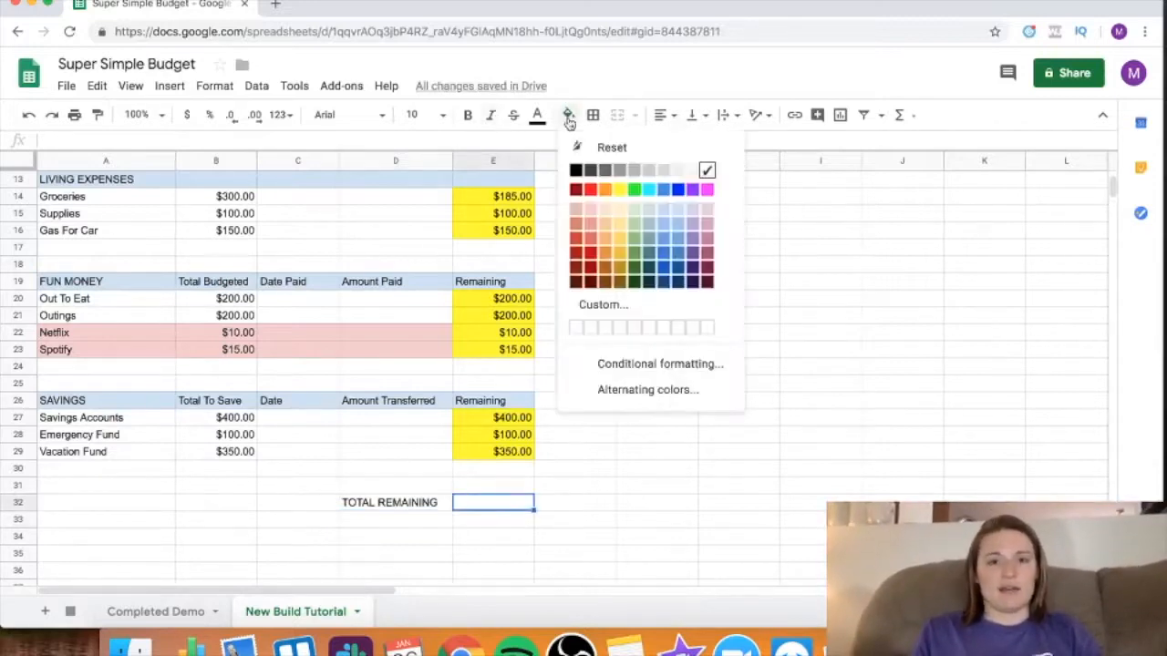
pyautogui.click(634, 189)
pyautogui.click(593, 522)
pyautogui.click(496, 509)
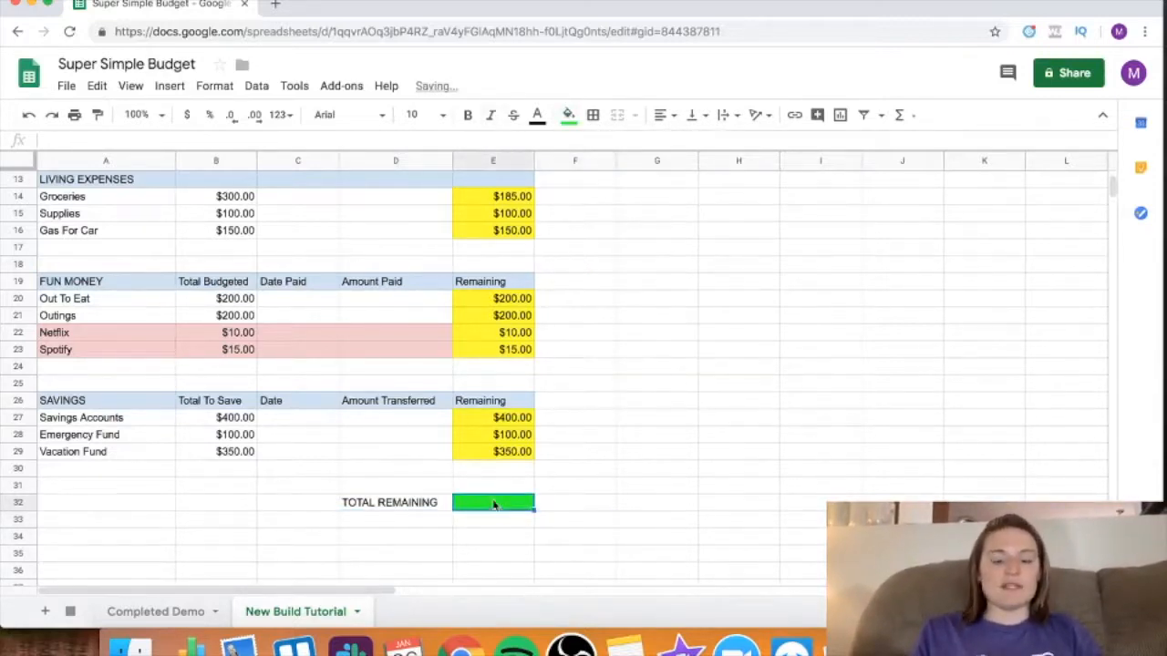
# Step: Total the whole Remaining column in E32, beside TOTAL REMAINING, with =SUM(E6:E29)
pyautogui.scroll(5, 497, 507)
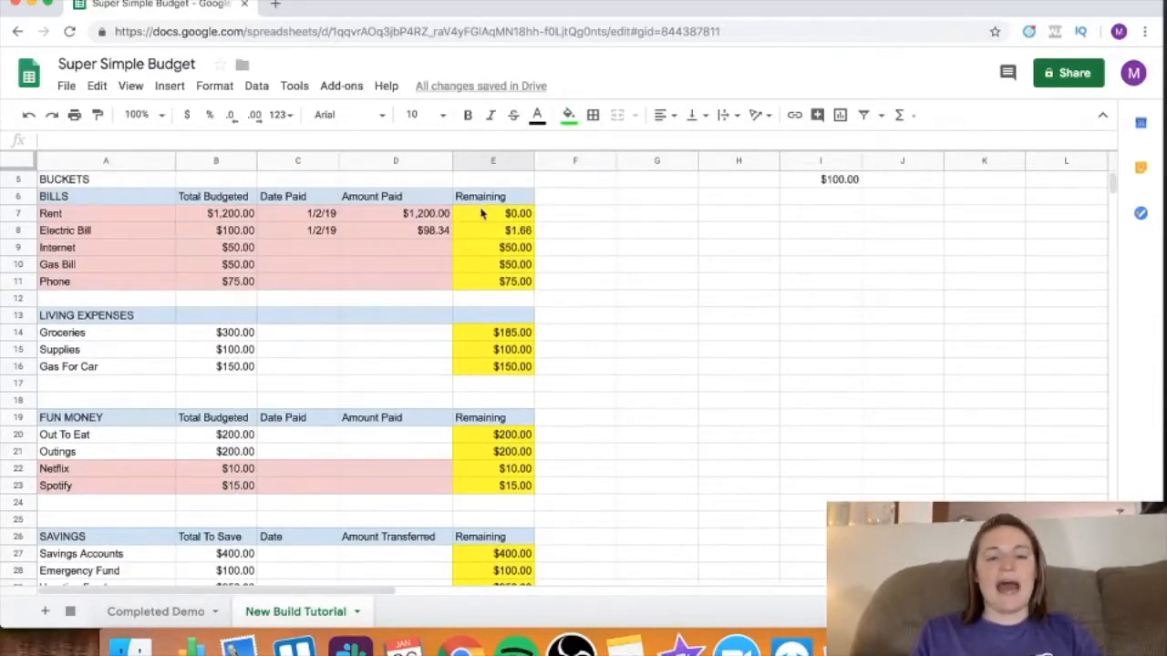
pyautogui.scroll(-3, 492, 530)
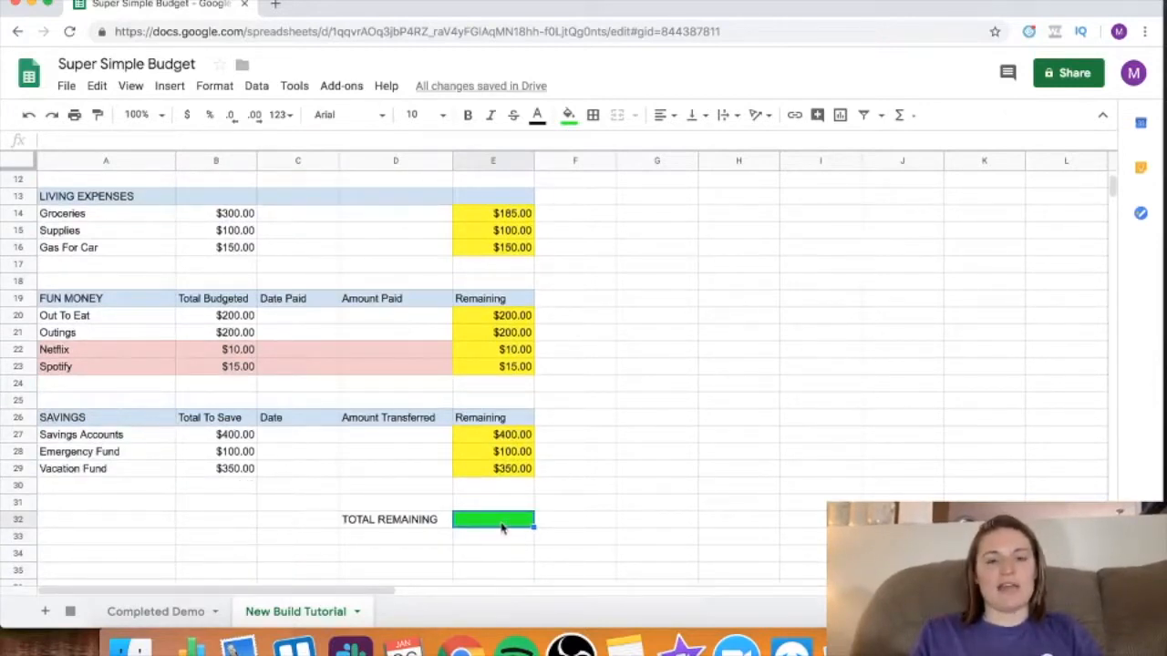
pyautogui.scroll(1, 501, 528)
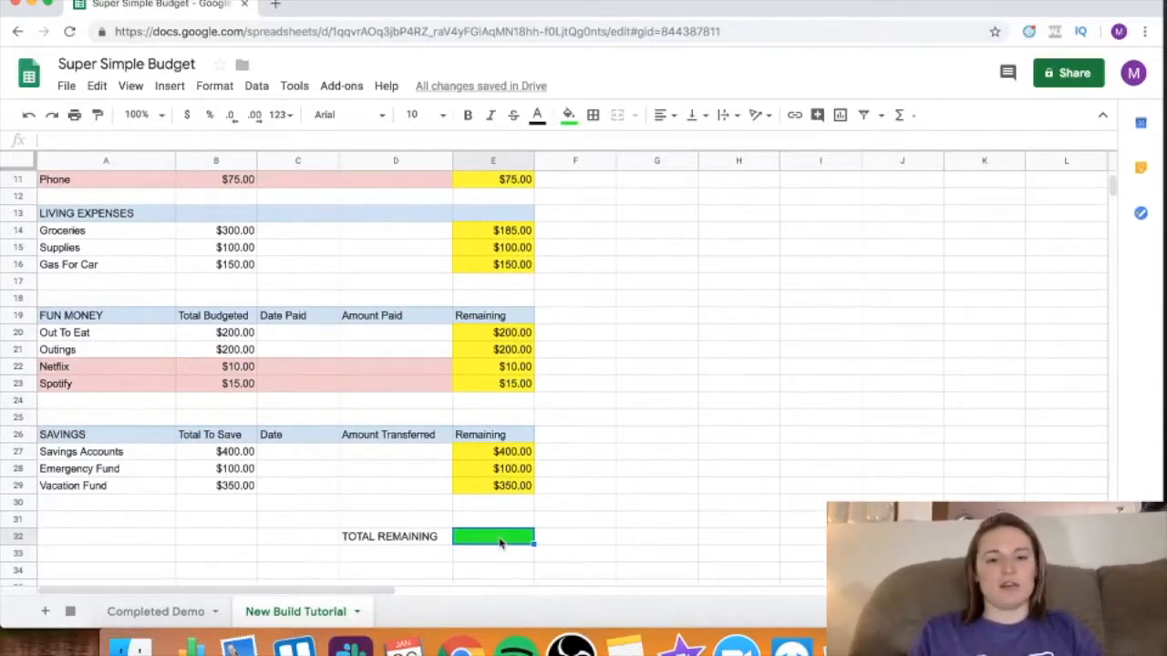
pyautogui.write('=')
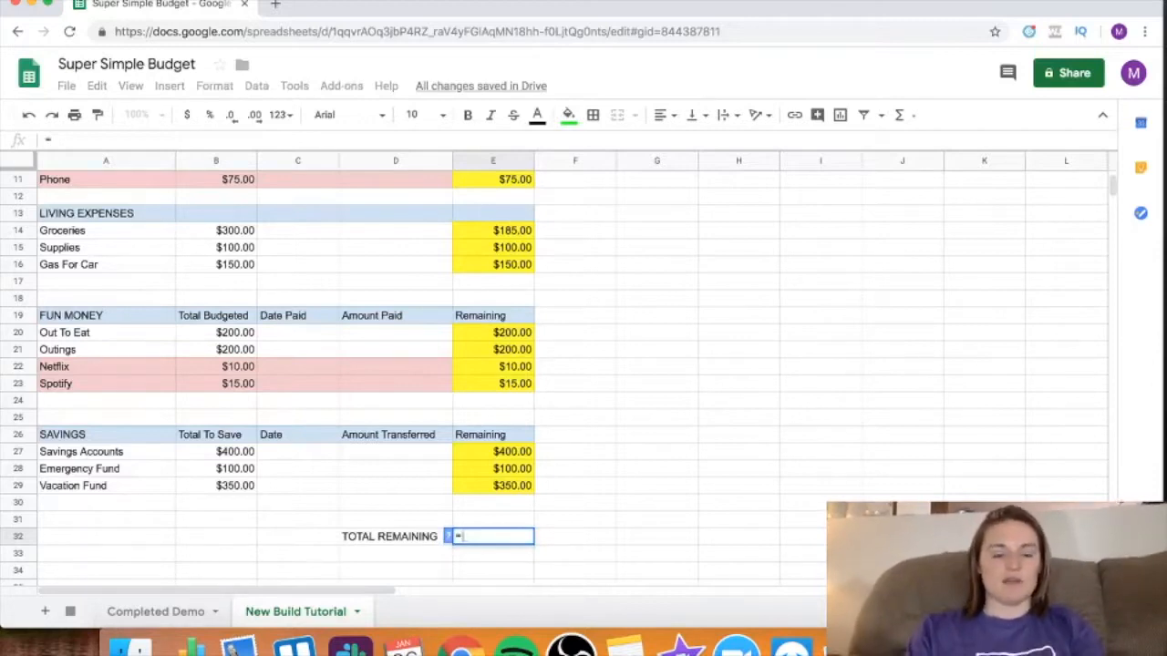
pyautogui.write('SUM')
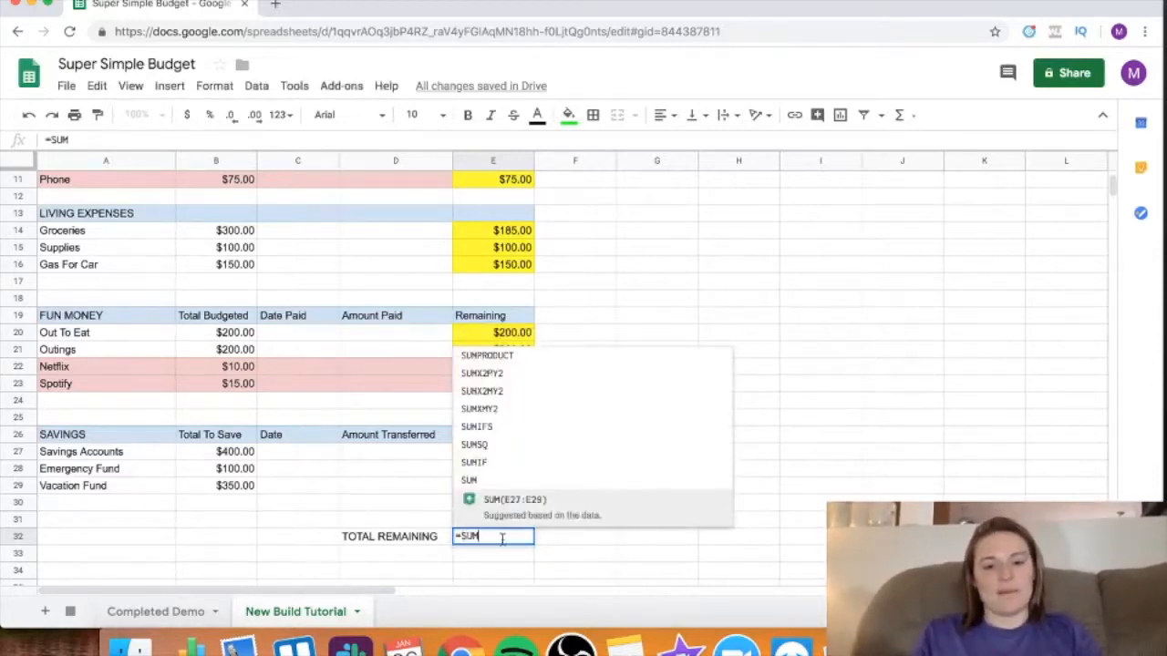
pyautogui.write('(')
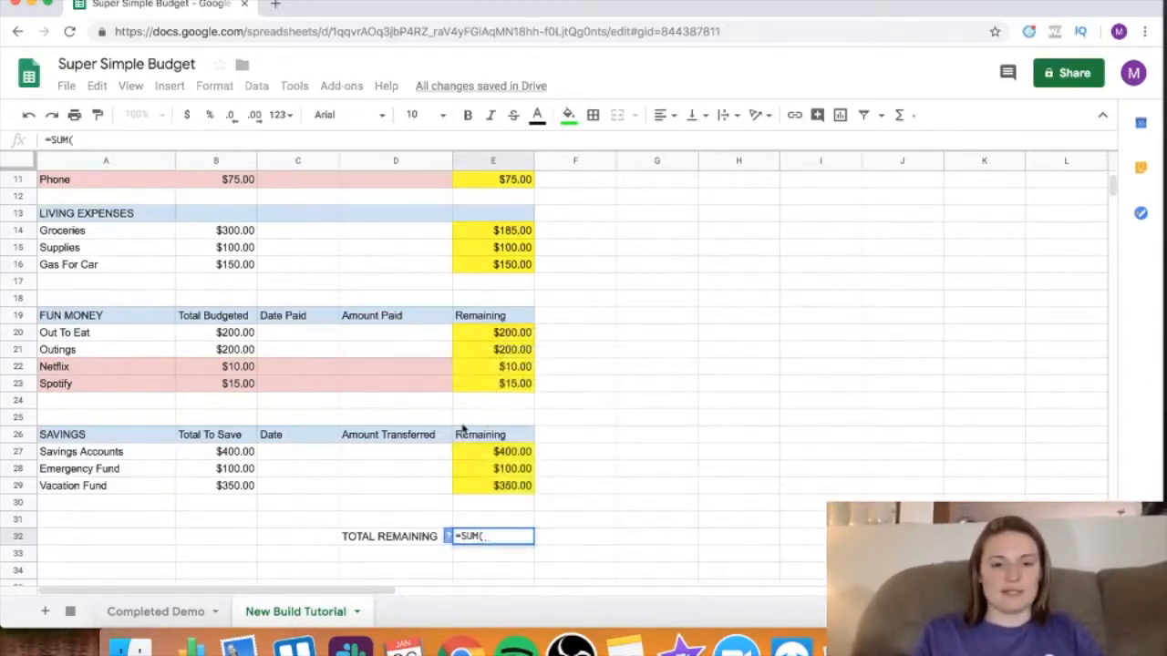
pyautogui.scroll(1, 462, 429)
pyautogui.scroll(-1, 462, 428)
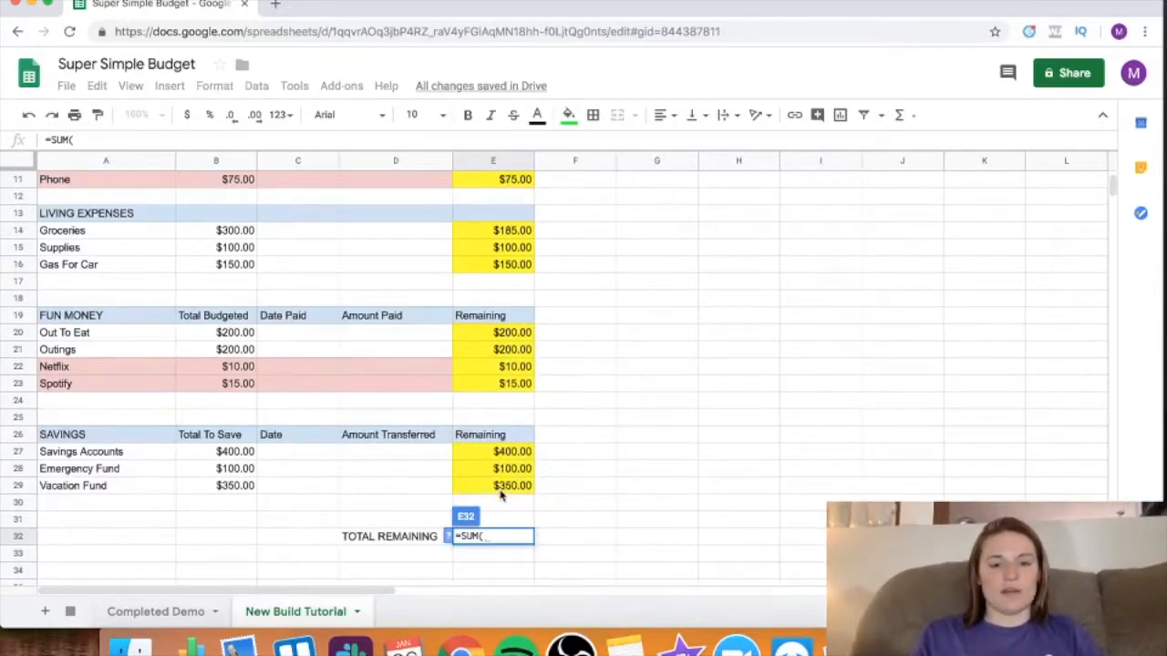
pyautogui.moveTo(503, 492); pyautogui.dragTo(503, 239)
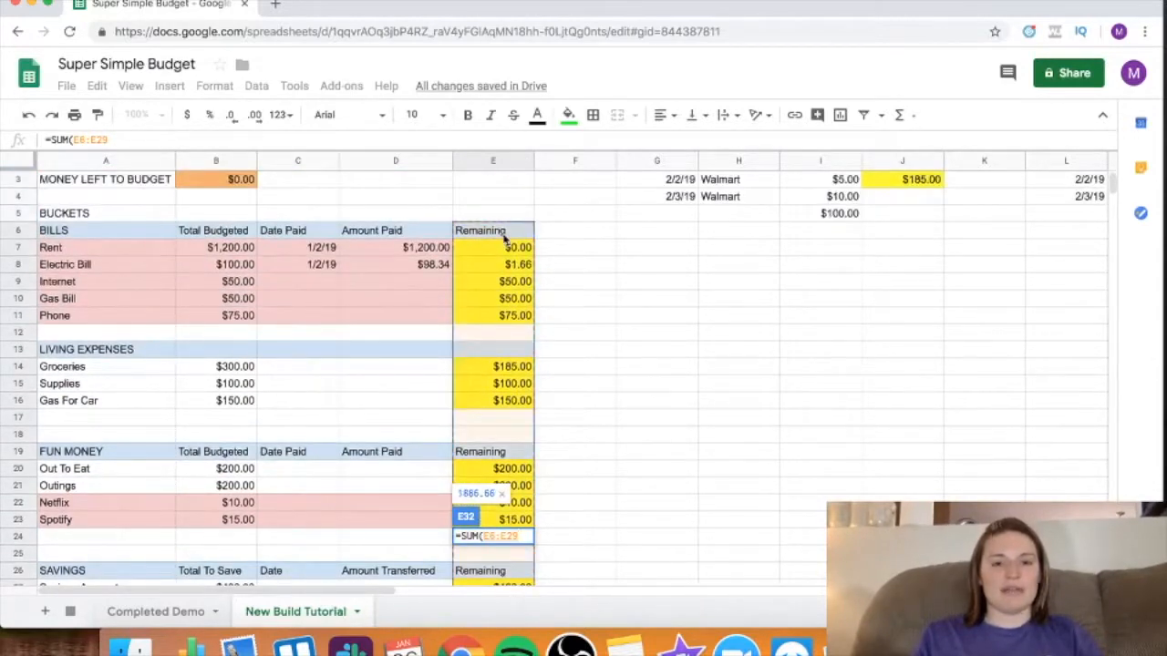
pyautogui.scroll(-2, 489, 292)
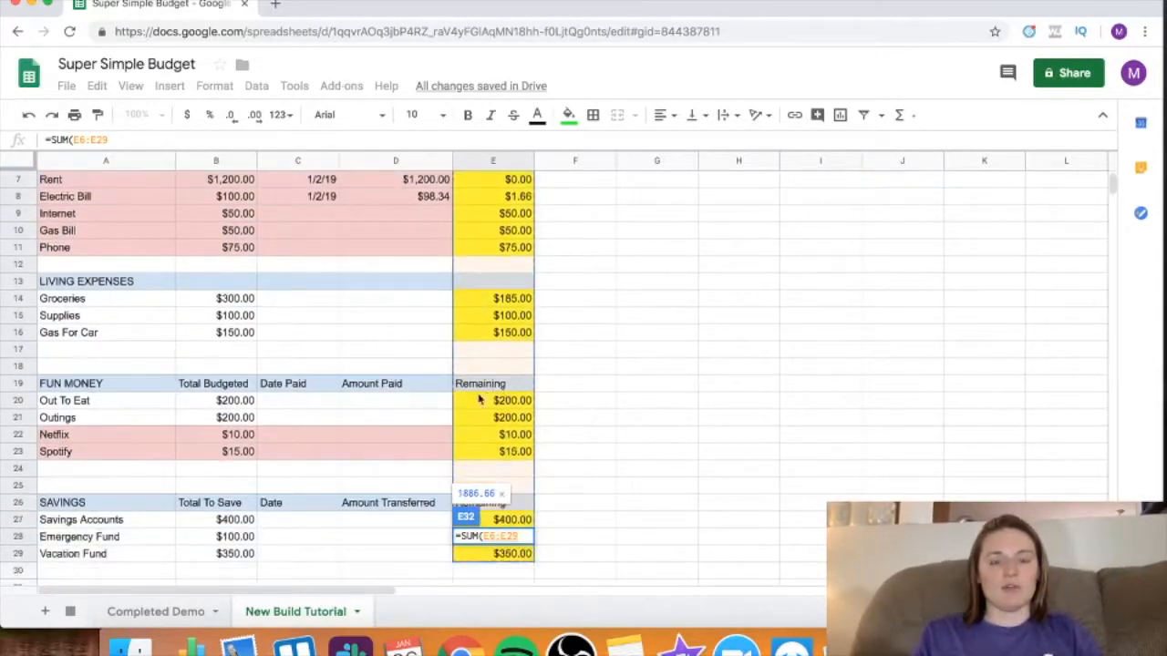
pyautogui.scroll(-3, 493, 438)
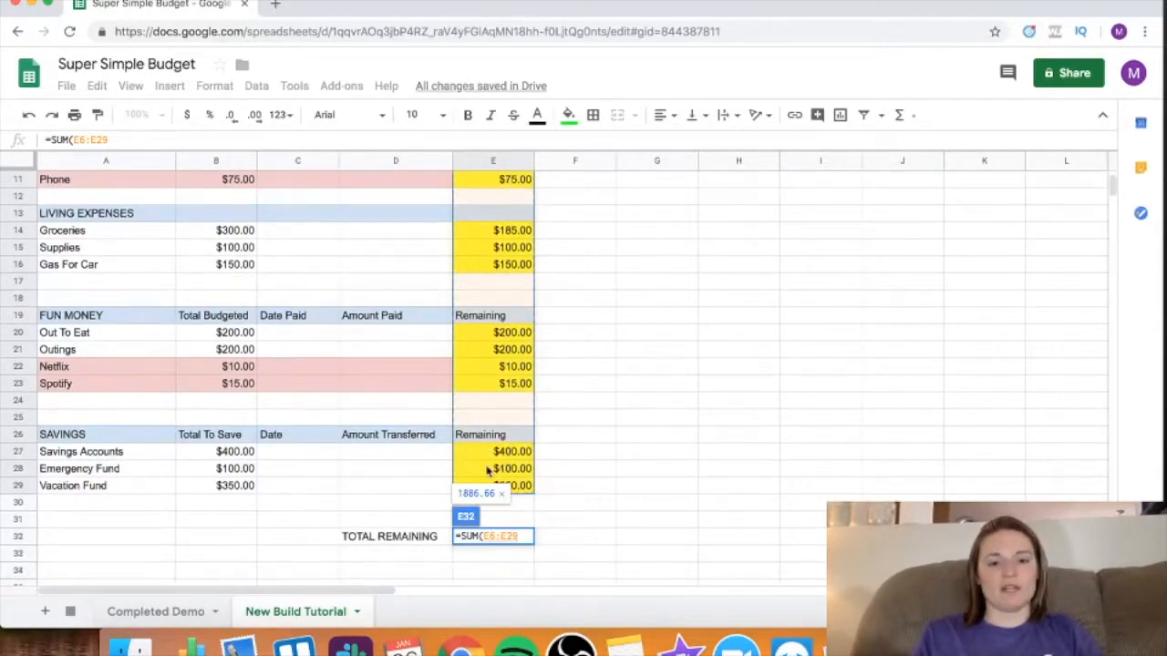
pyautogui.scroll(4, 488, 470)
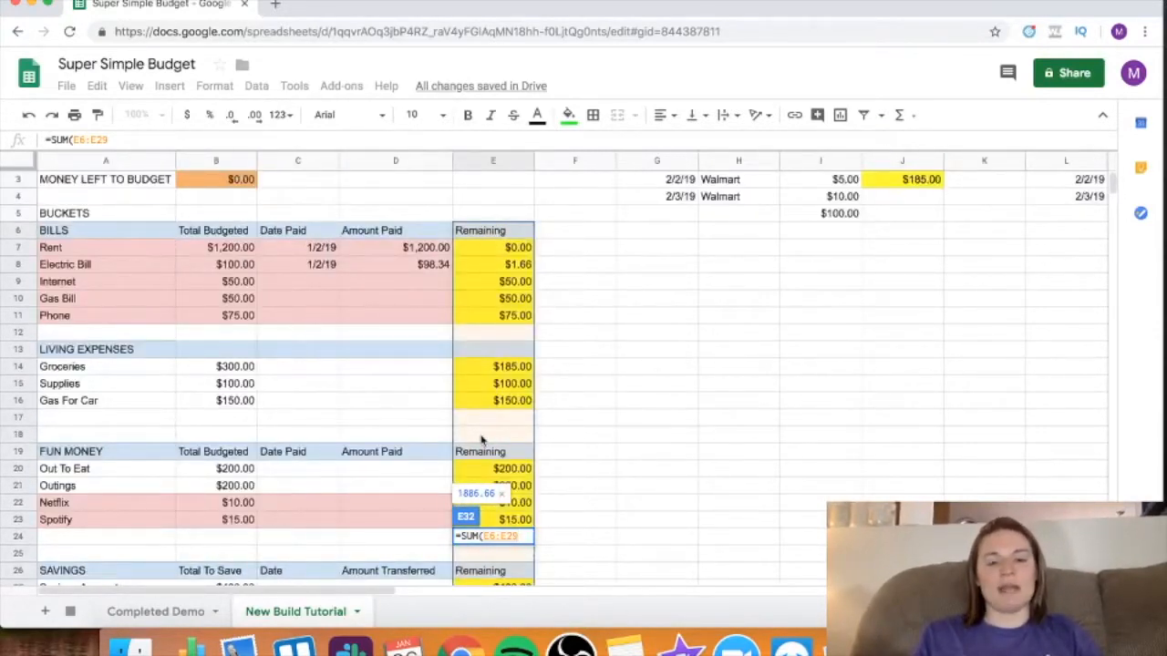
pyautogui.scroll(-1, 482, 440)
pyautogui.scroll(-3, 482, 440)
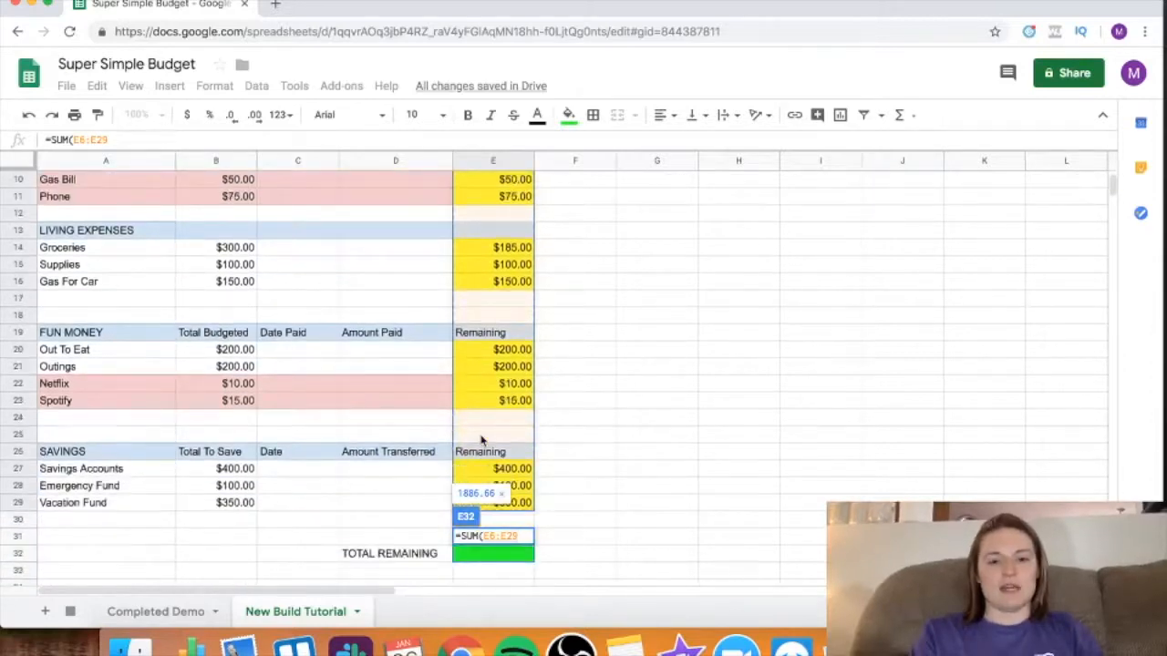
pyautogui.write(')')
pyautogui.press('Return')
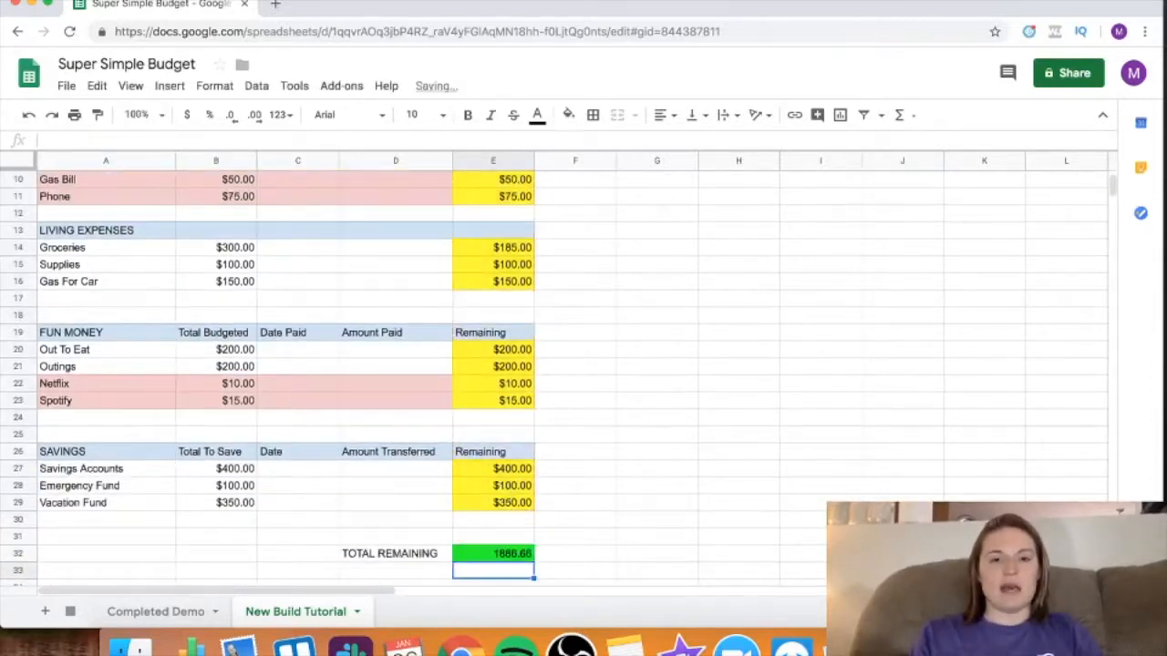
# Step: Format the overall total in cell E32 as currency
pyautogui.click(502, 559)
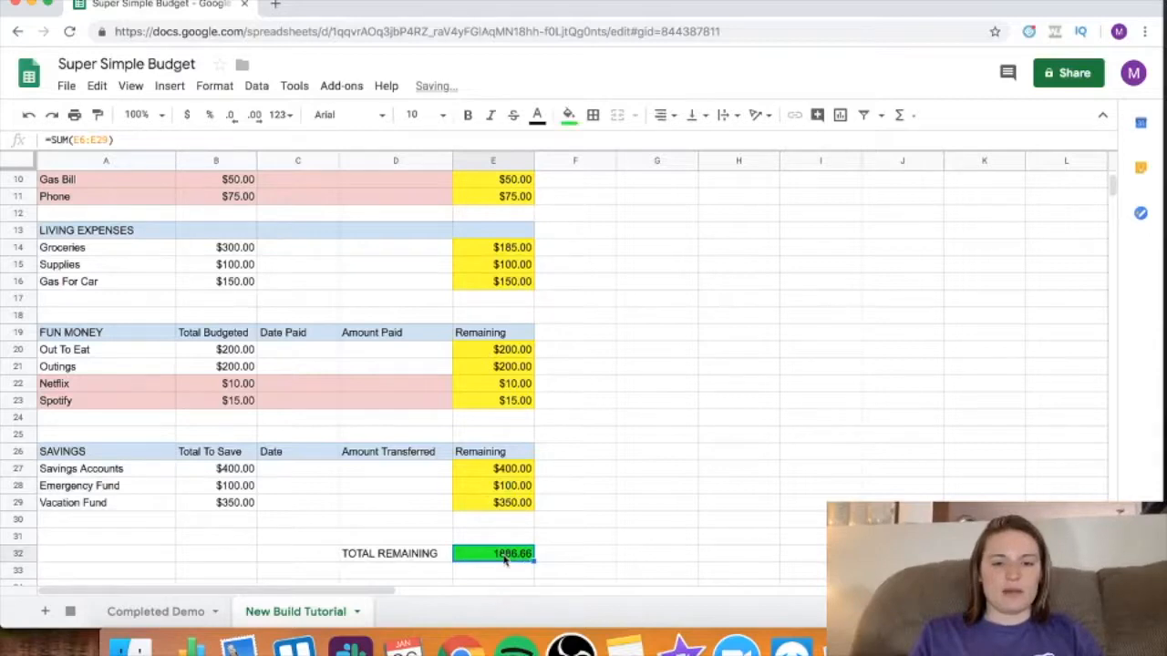
pyautogui.click(187, 117)
pyautogui.scroll(-2, 511, 547)
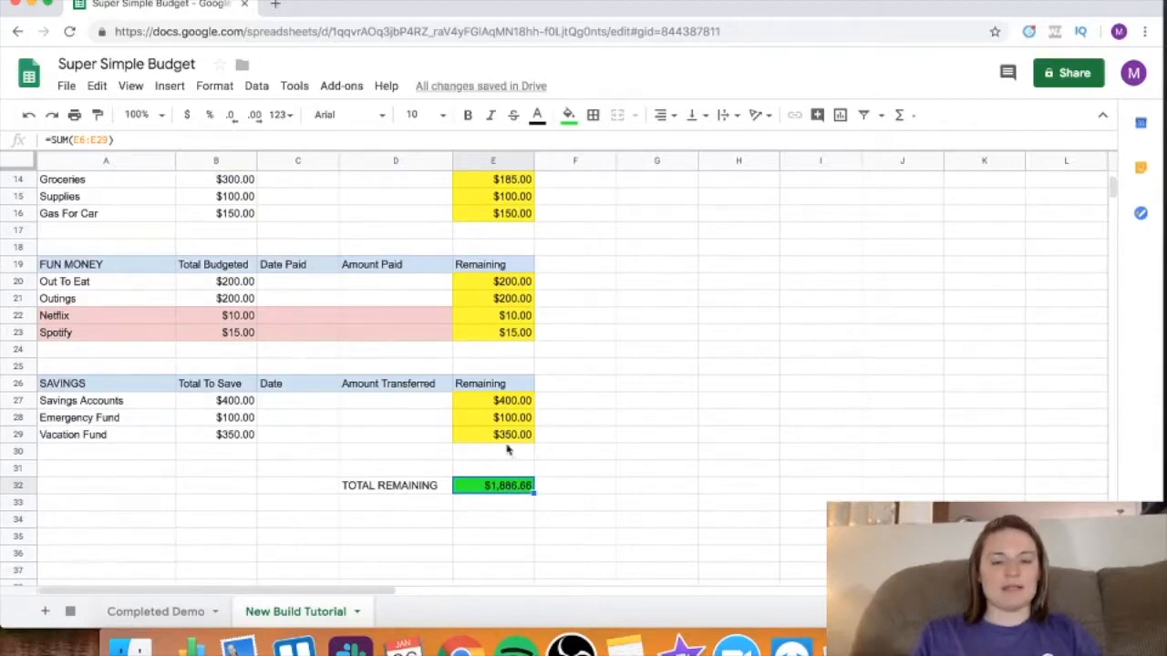
# Step: Fill the Savings rows A27:D29, from Savings Accounts to Vacation Fund, with light purple, leaving the Remaining column out
pyautogui.scroll(3, 483, 505)
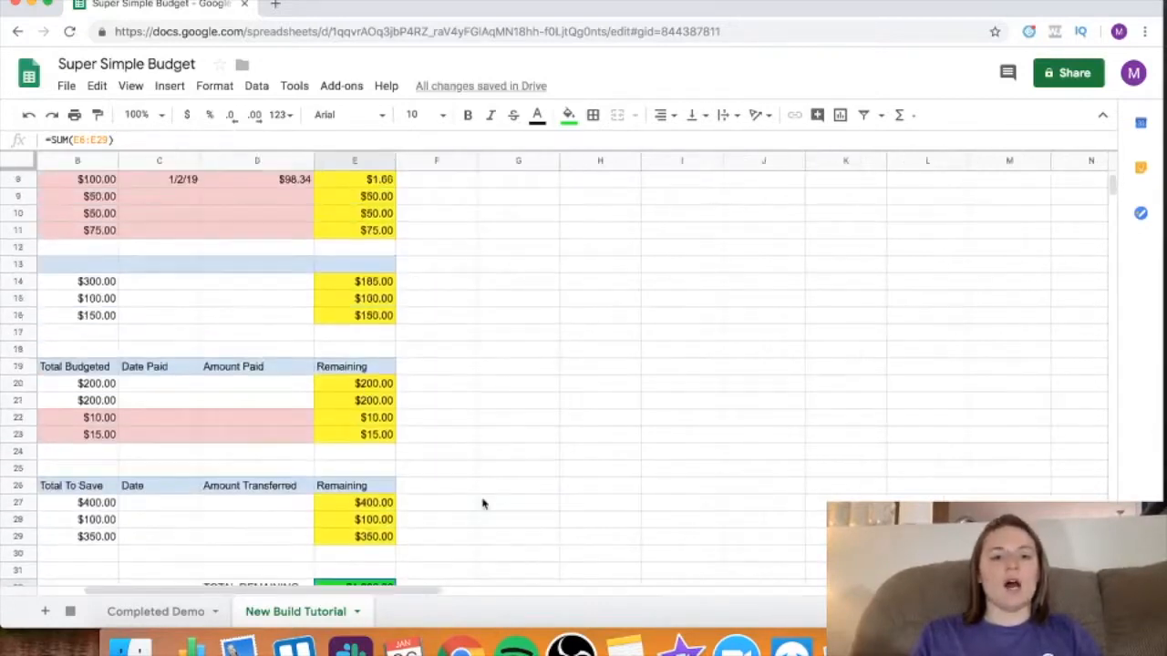
pyautogui.scroll(-3, 483, 505)
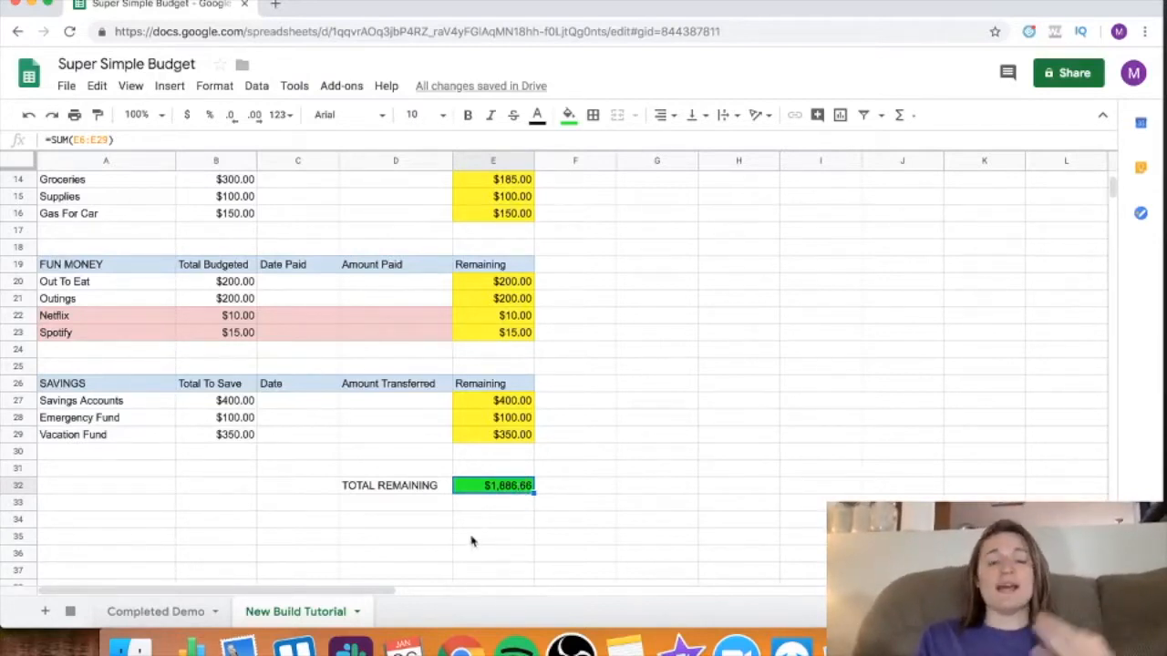
pyautogui.scroll(5, 472, 542)
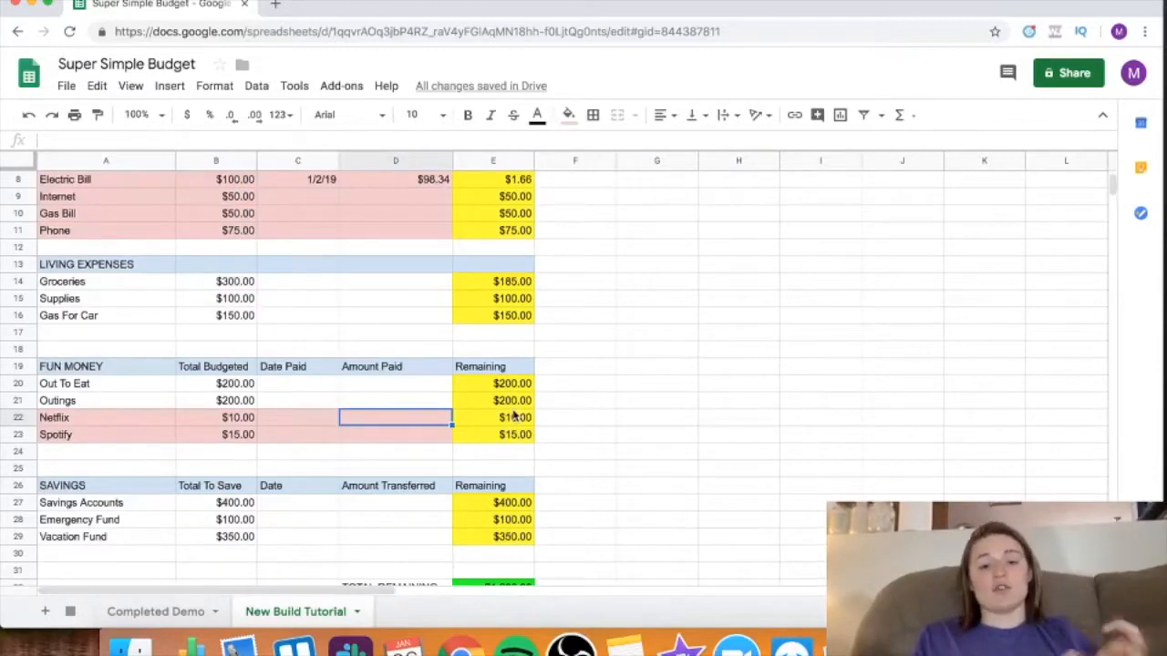
pyautogui.scroll(-1, 513, 415)
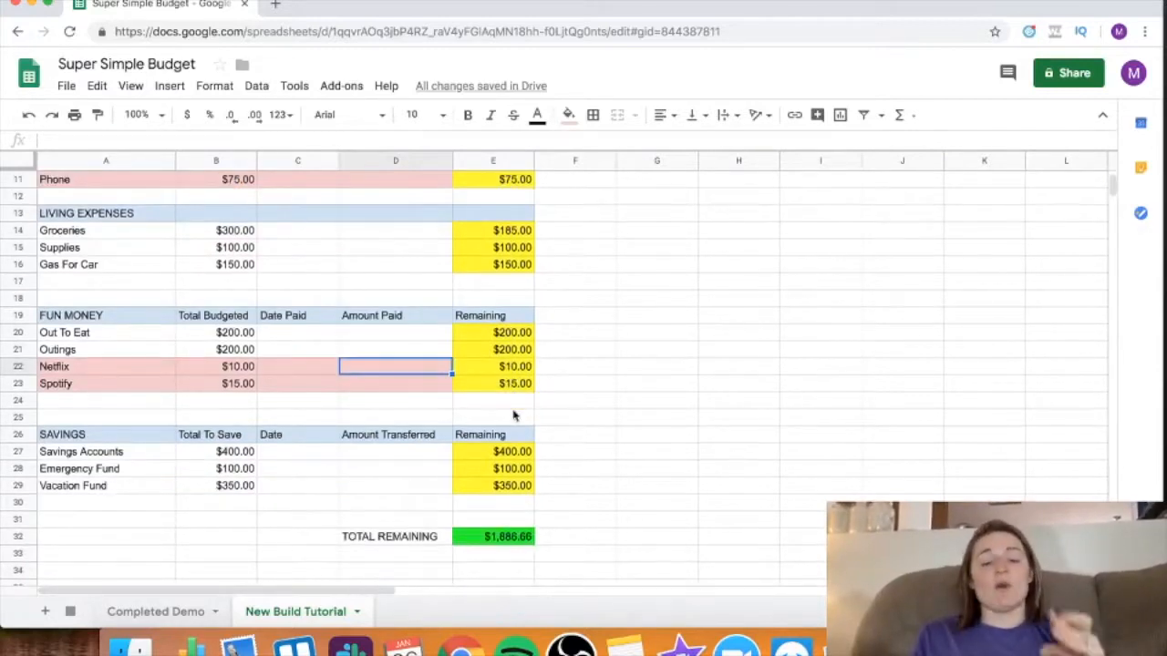
pyautogui.scroll(1, 513, 416)
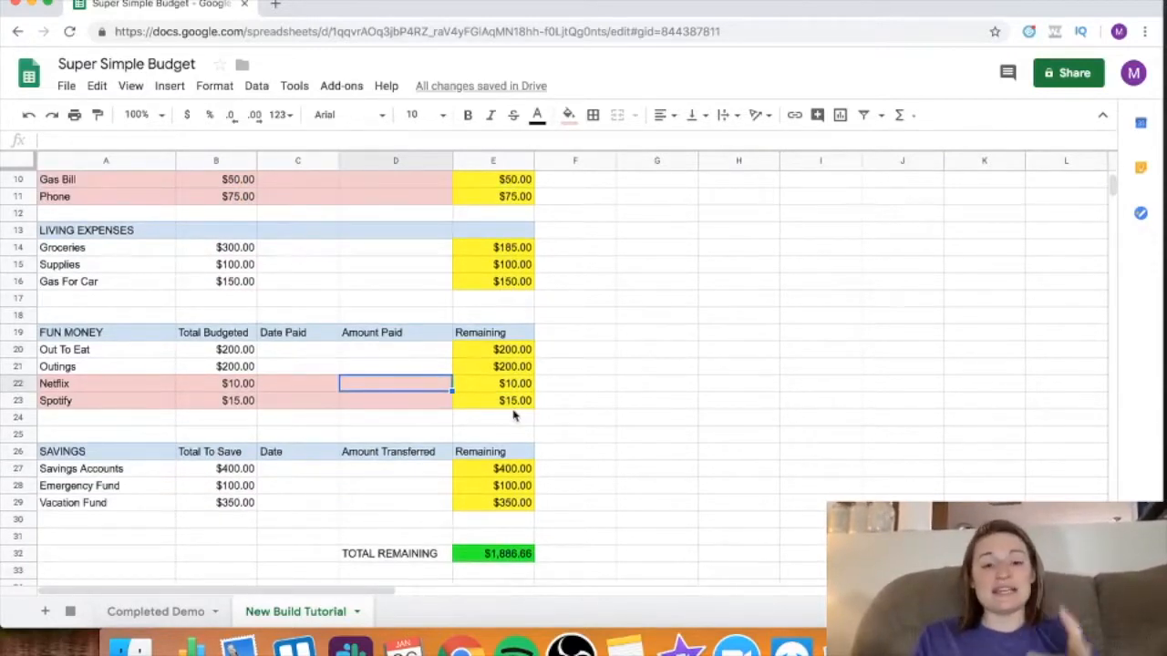
pyautogui.scroll(5, 514, 416)
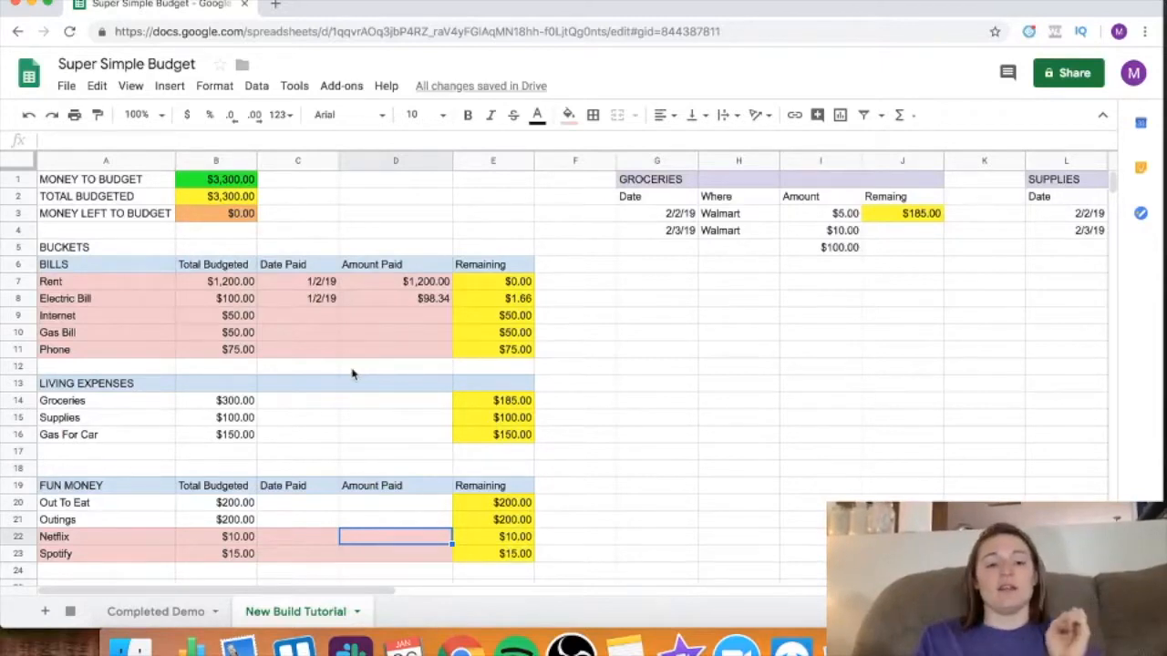
pyautogui.scroll(-3, 353, 373)
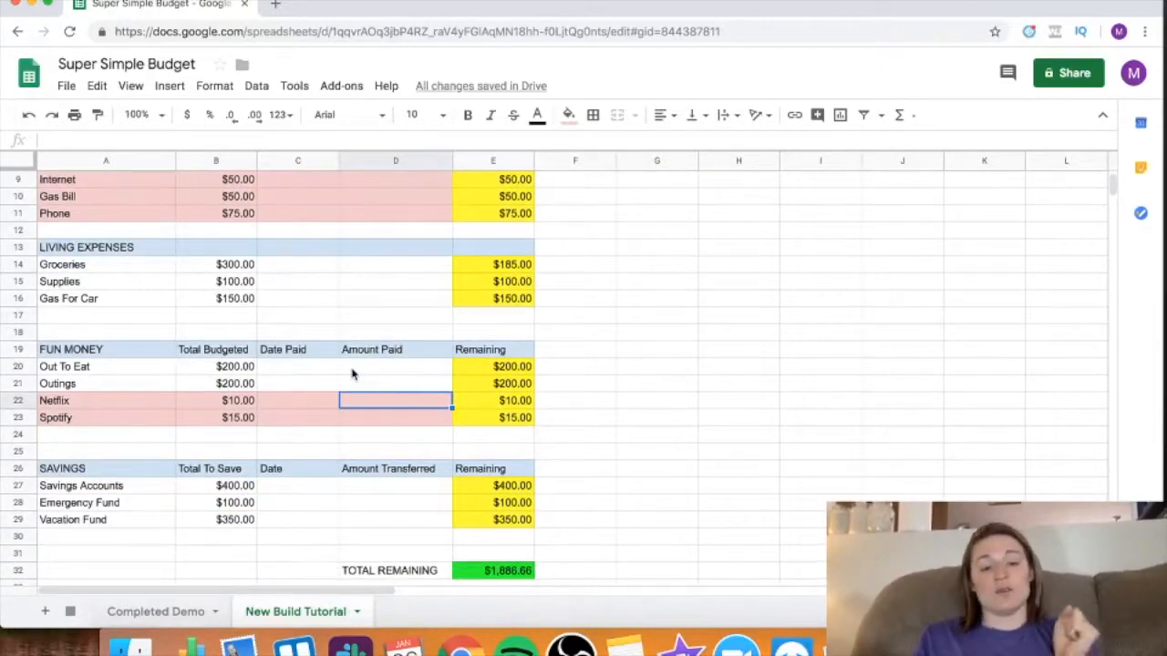
pyautogui.moveTo(70, 487); pyautogui.dragTo(381, 529)
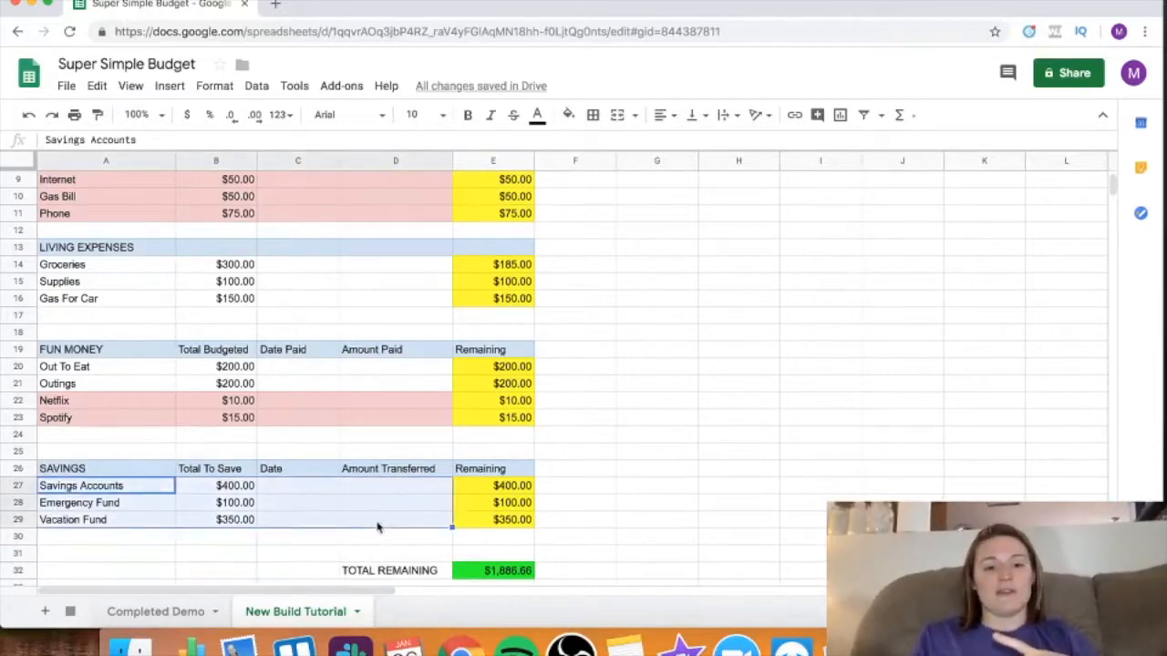
pyautogui.click(568, 115)
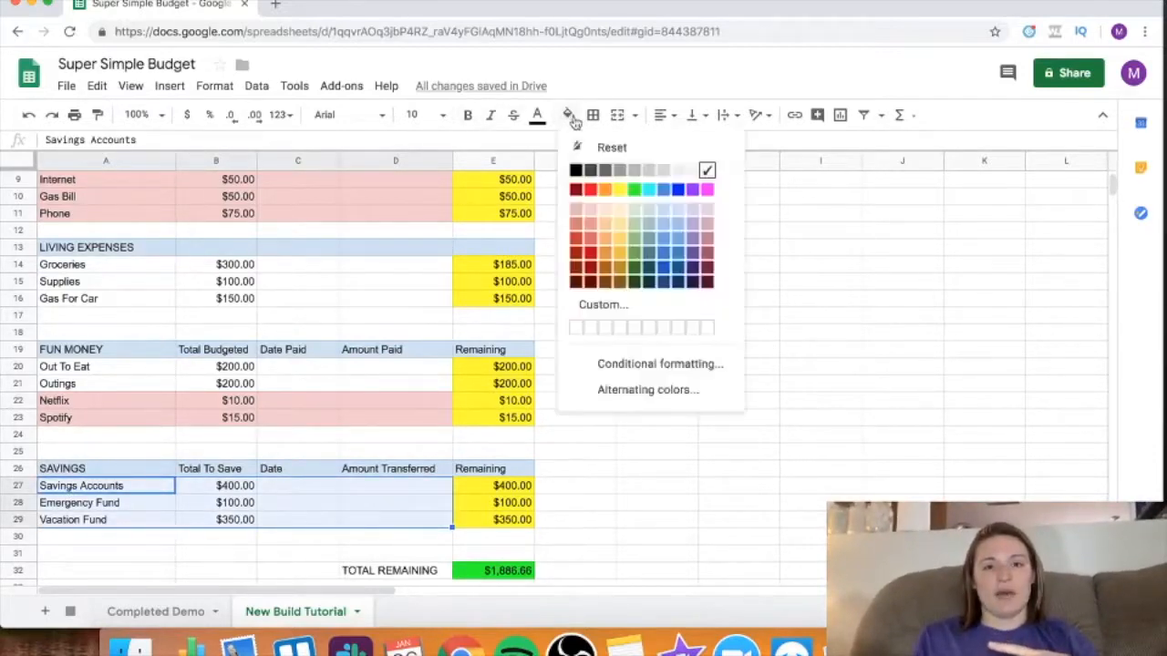
pyautogui.click(693, 230)
pyautogui.click(655, 492)
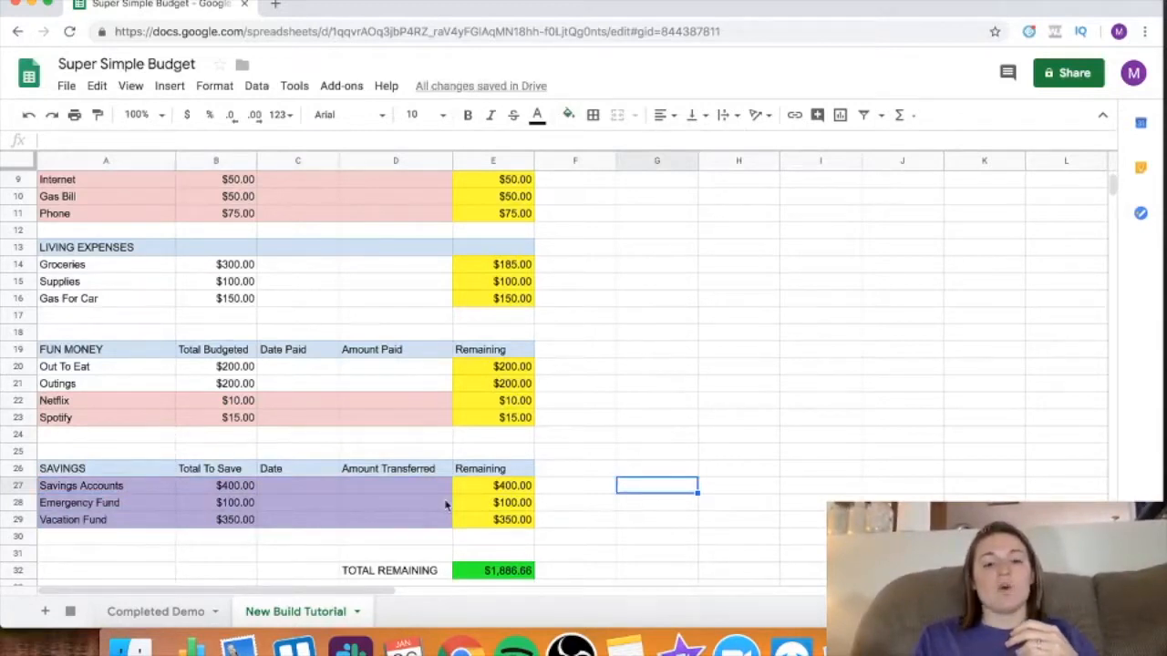
# Step: Enter the Amount Transferred values in D27:D29: 400 for Savings Accounts, 100 for Emergency Fund and 350 for Vacation Fund
pyautogui.scroll(-1, 446, 505)
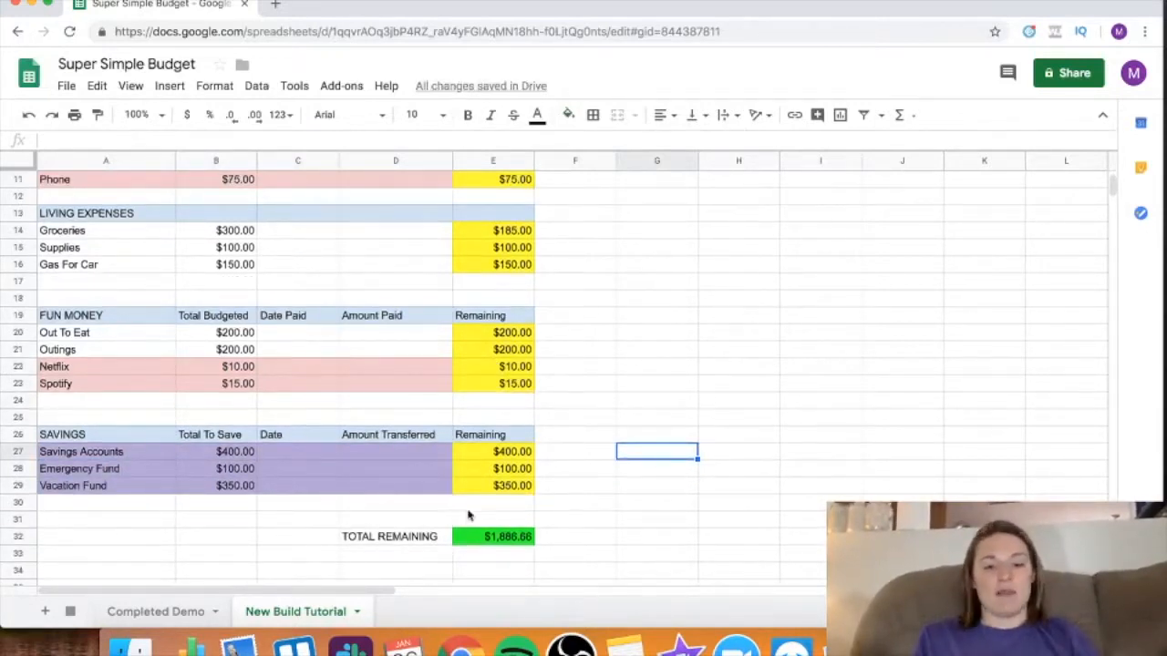
pyautogui.scroll(-2, 607, 506)
pyautogui.scroll(2, 607, 506)
pyautogui.hscroll(2, 608, 506)
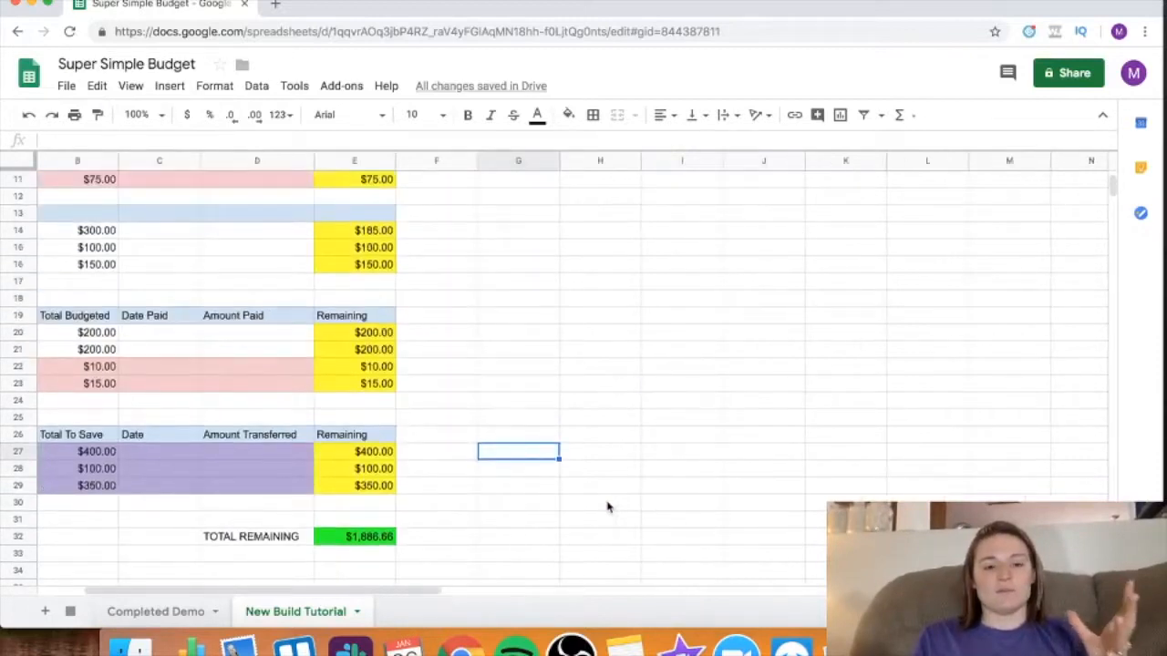
pyautogui.hscroll(-2, 607, 506)
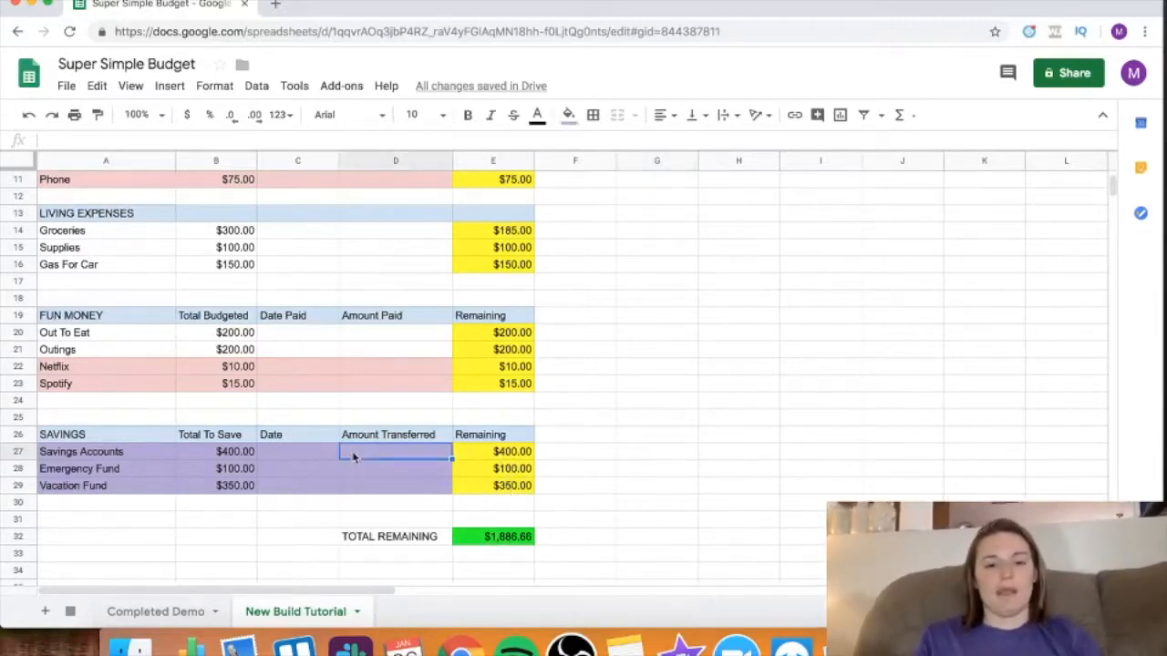
pyautogui.write('400')
pyautogui.press('Return')
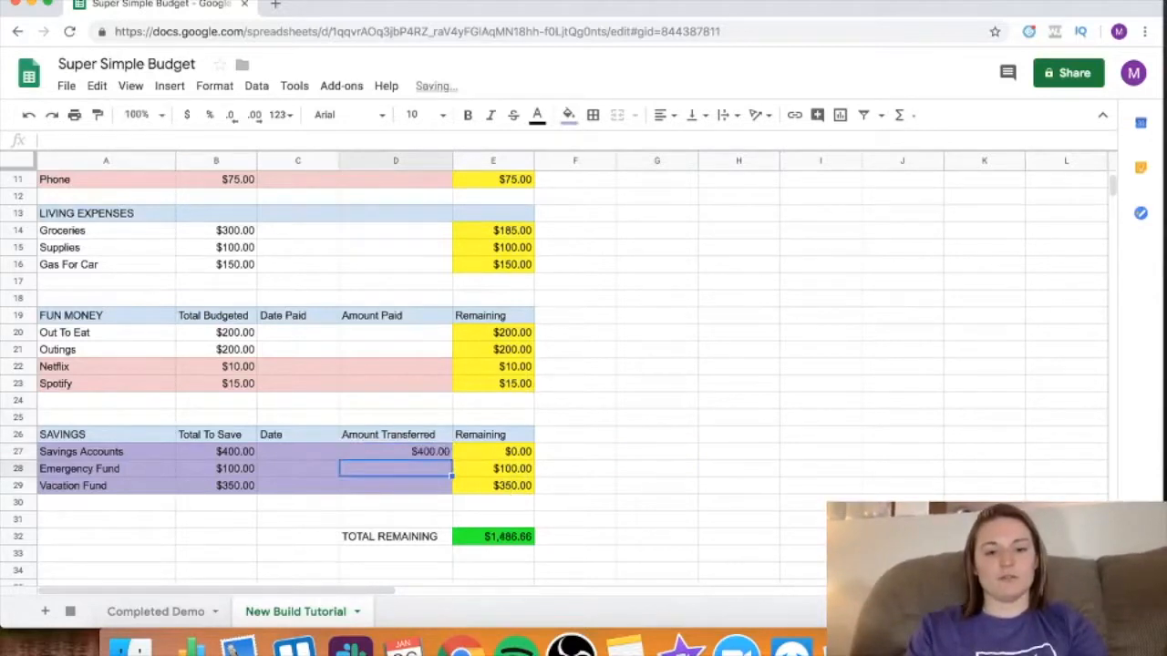
pyautogui.write('100')
pyautogui.press('Return')
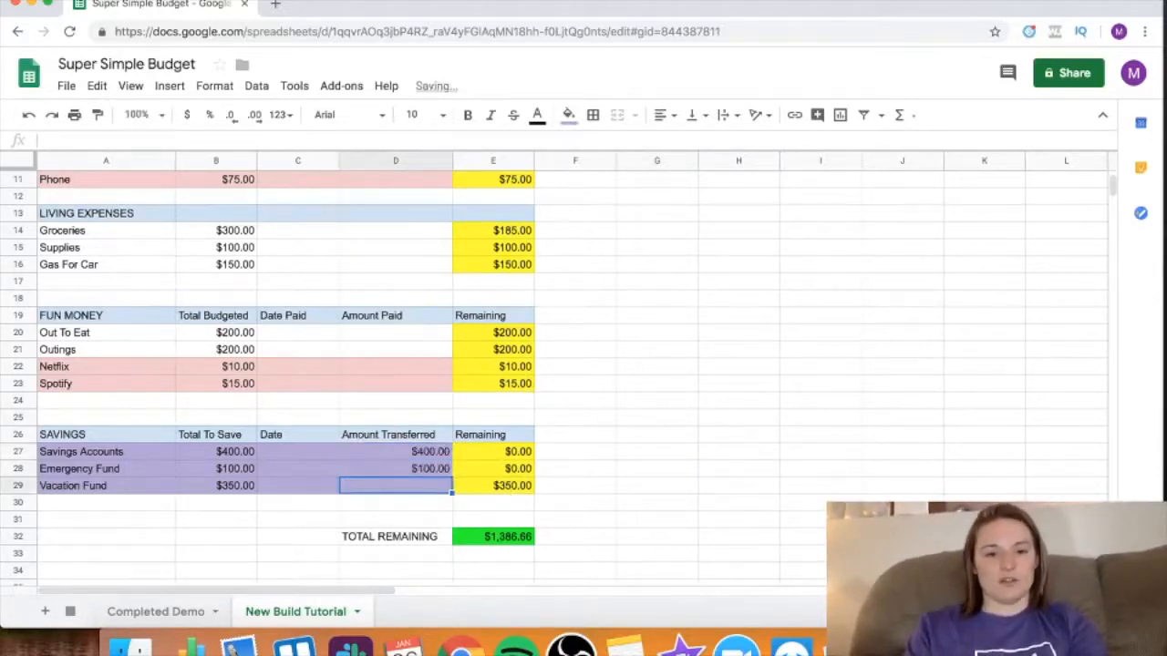
pyautogui.write('350')
pyautogui.press('Return')
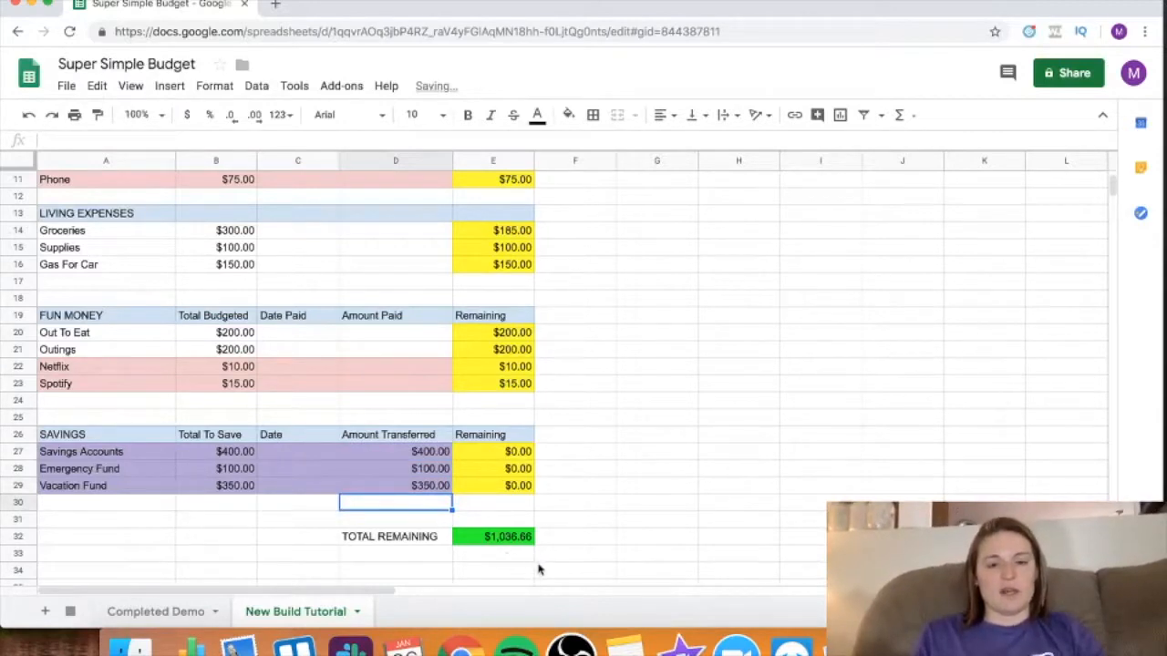
# Step: Enter a test Amount Paid of 1,200 for Netflix in cell D22 of the Fun Money section
pyautogui.scroll(-1, 538, 570)
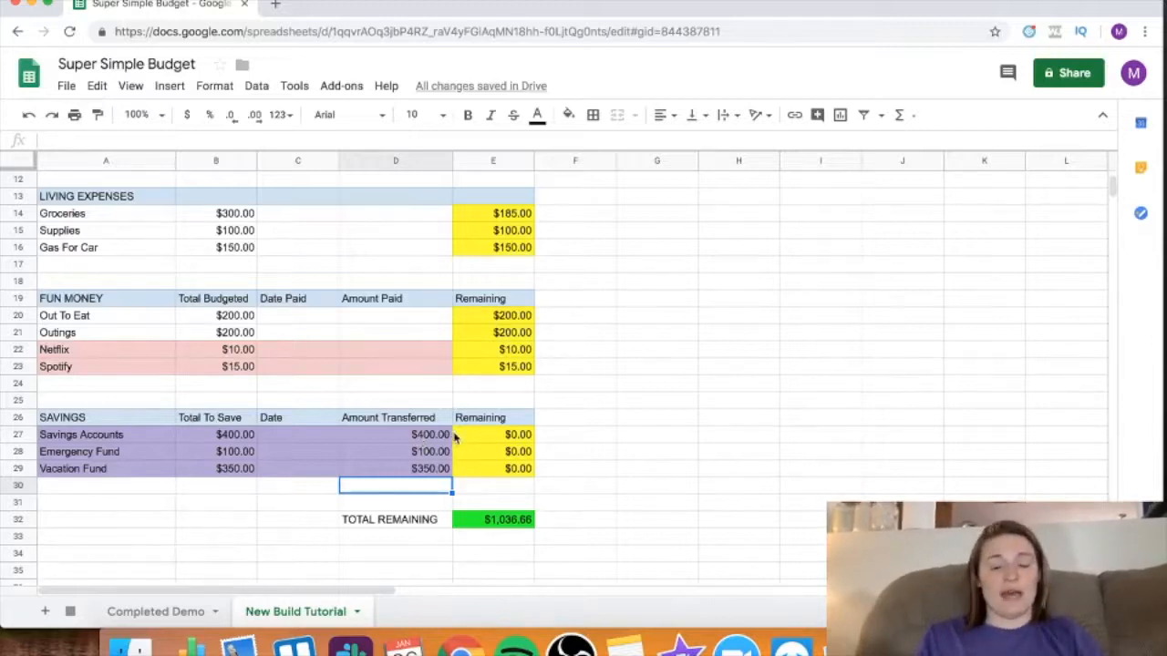
pyautogui.scroll(2, 381, 465)
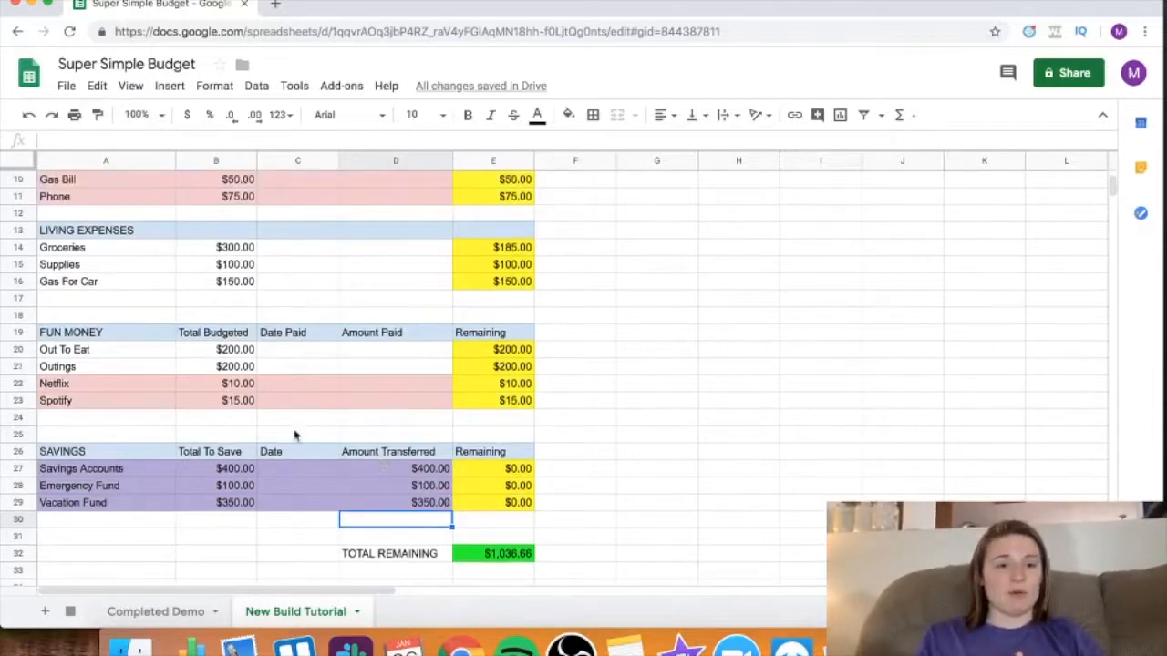
pyautogui.click(354, 388)
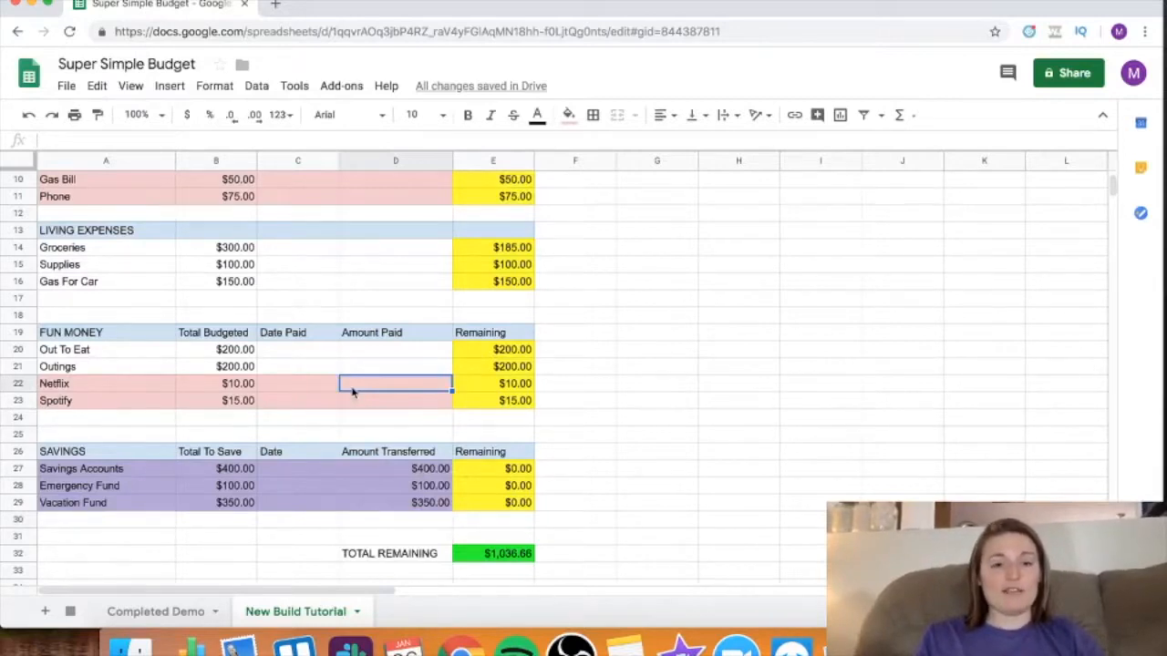
pyautogui.write('1')
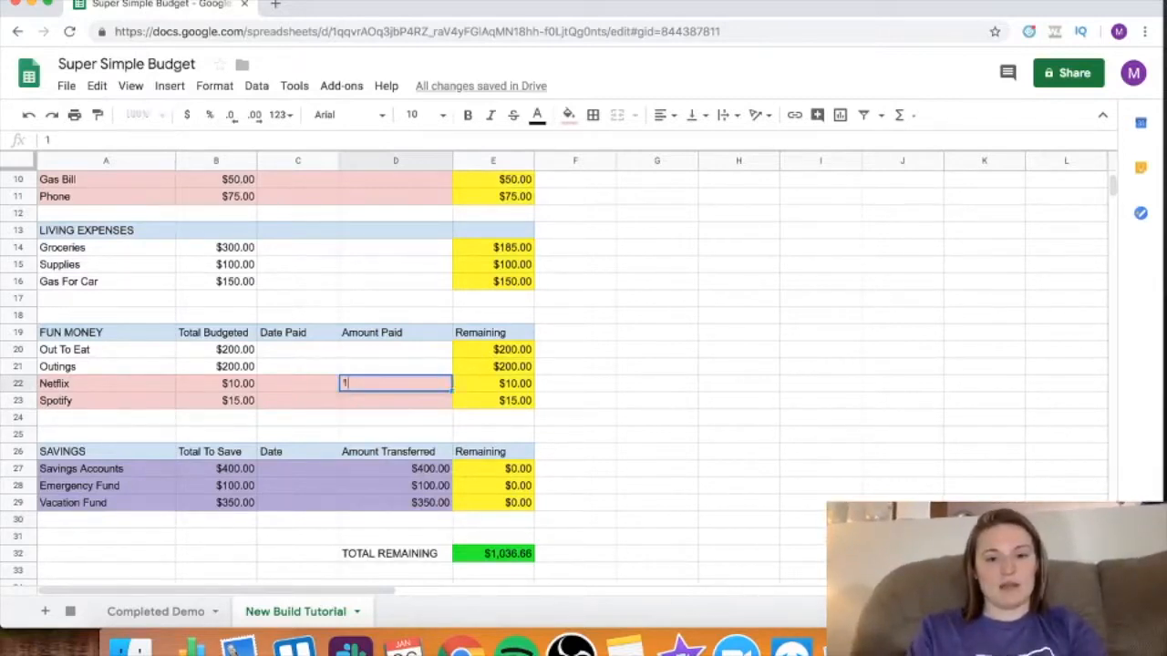
pyautogui.write(',200')
pyautogui.press('Return')
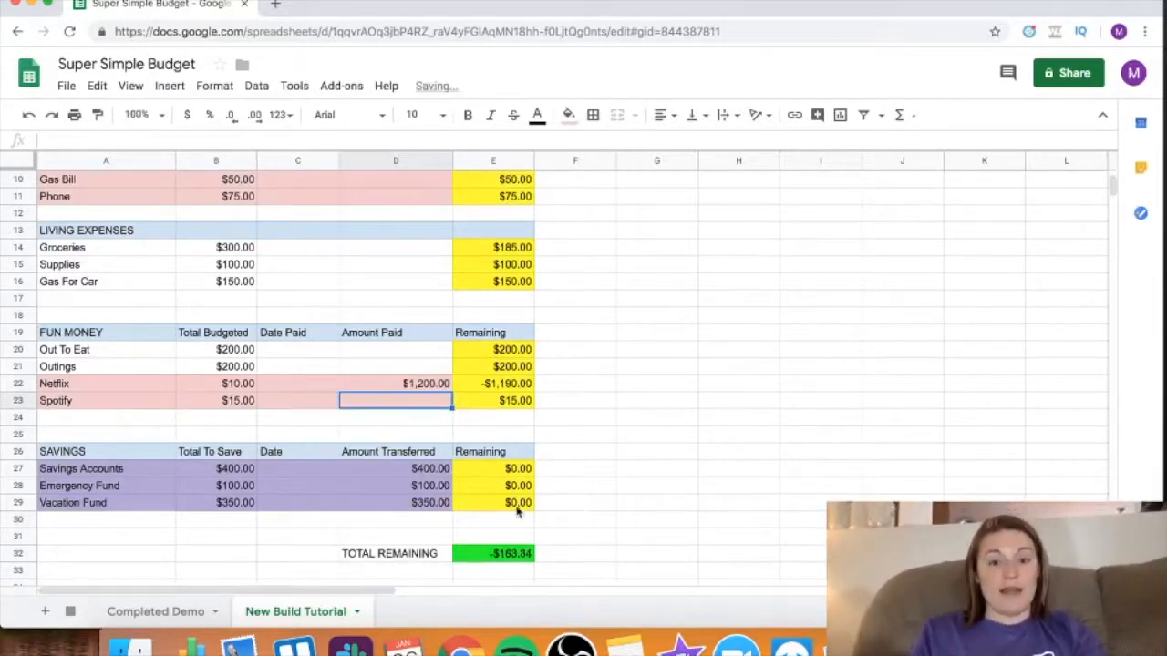
# Step: Set the Amount Transferred for Savings Accounts in cell D27 to 0
pyautogui.scroll(-1, 606, 478)
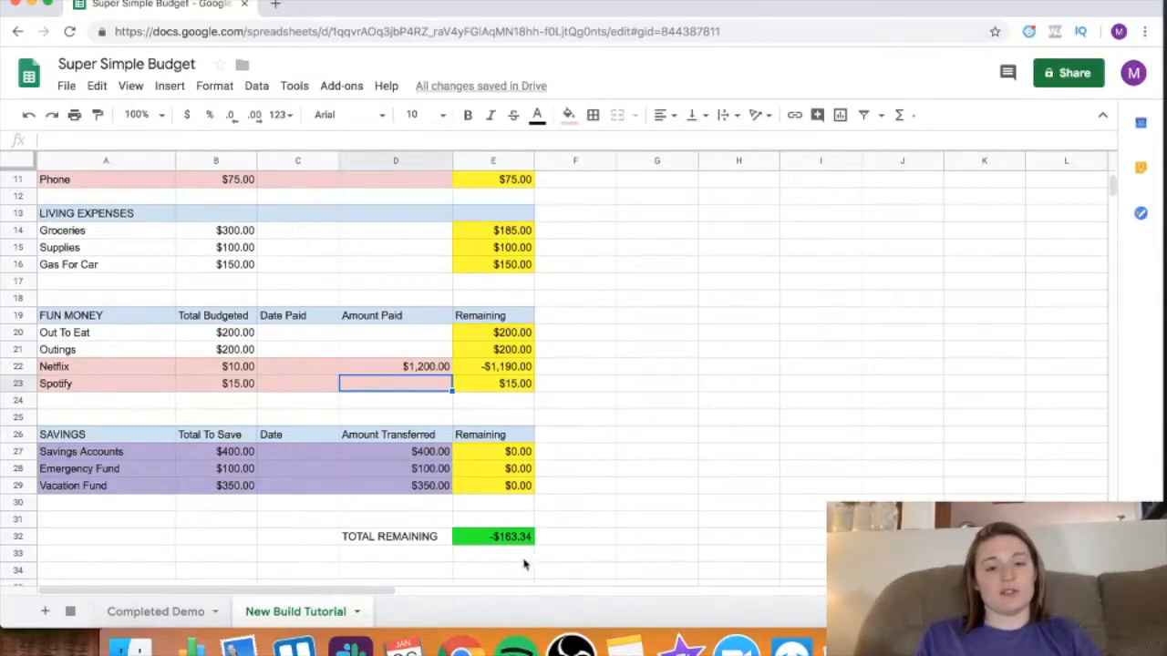
pyautogui.doubleClick(433, 453)
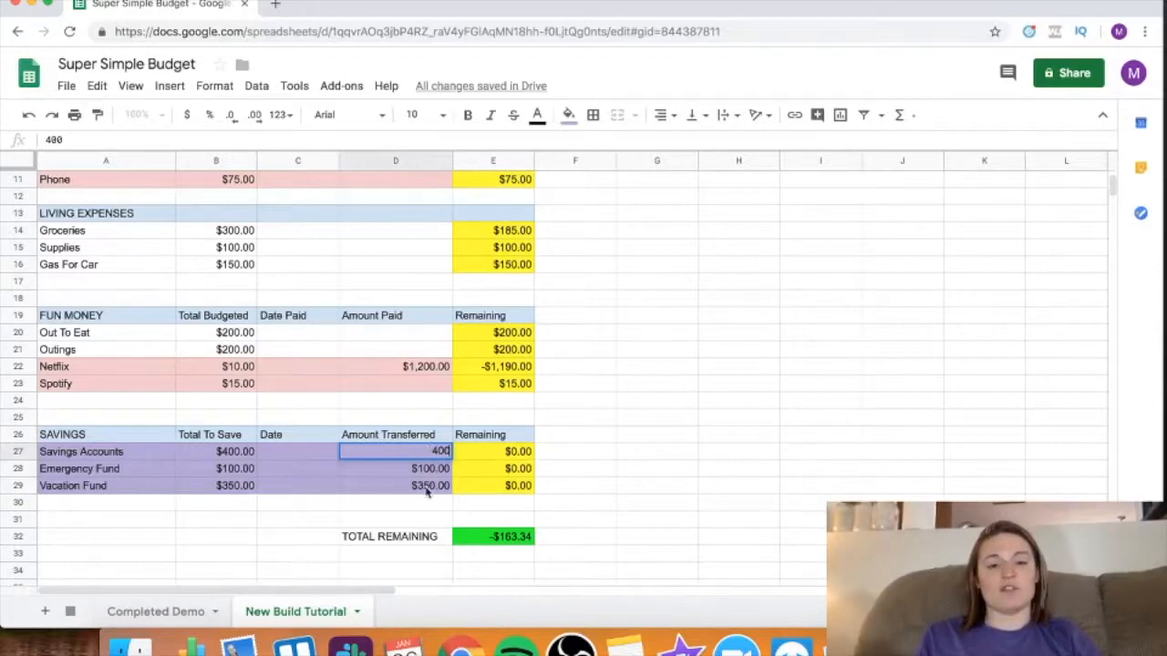
pyautogui.press('BackSpace')
pyautogui.press('BackSpace')
pyautogui.press('BackSpace')
pyautogui.write('0')
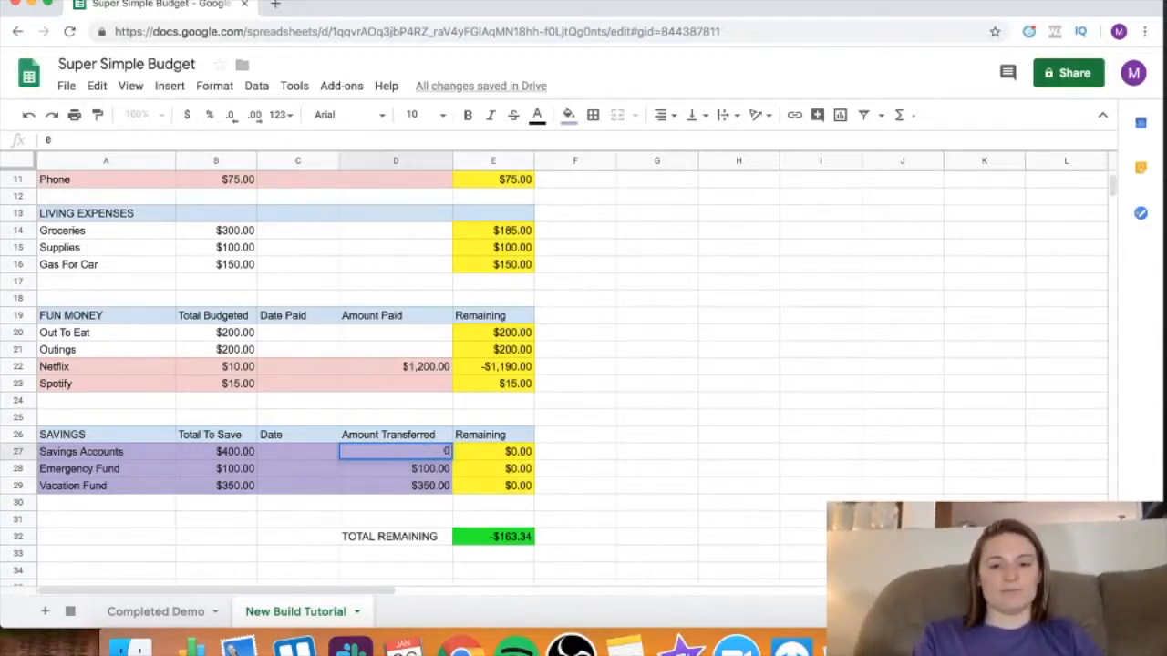
pyautogui.press('Return')
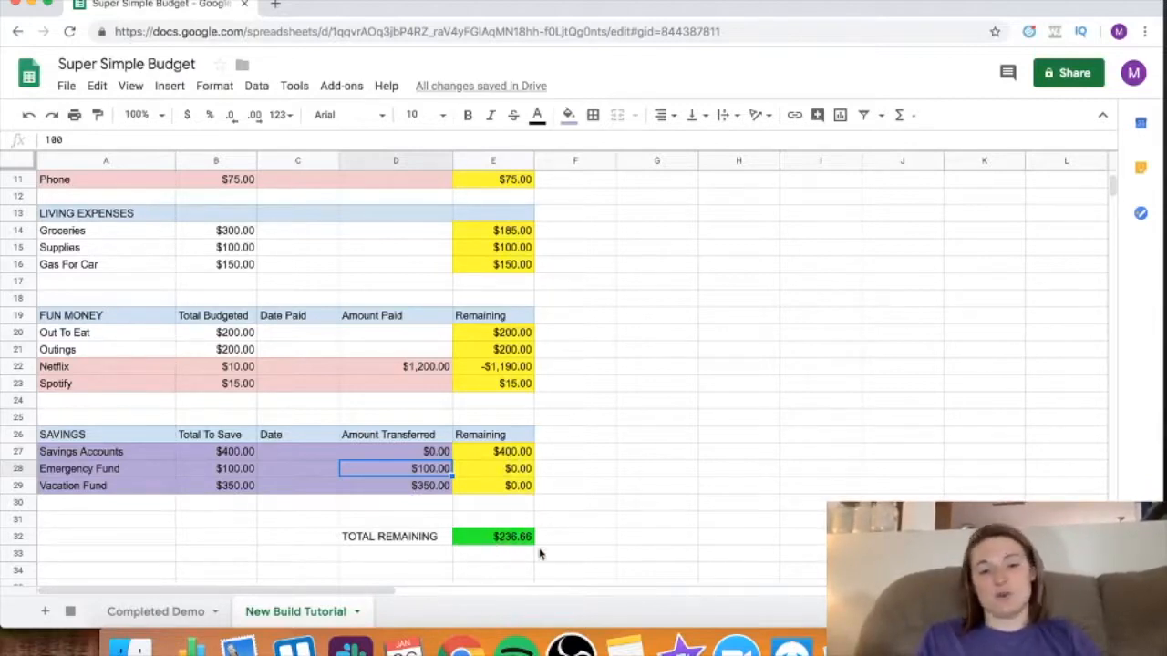
# Step: Set the Amount Transferred for Savings Accounts in cell D27 to 236.66
pyautogui.click(429, 456)
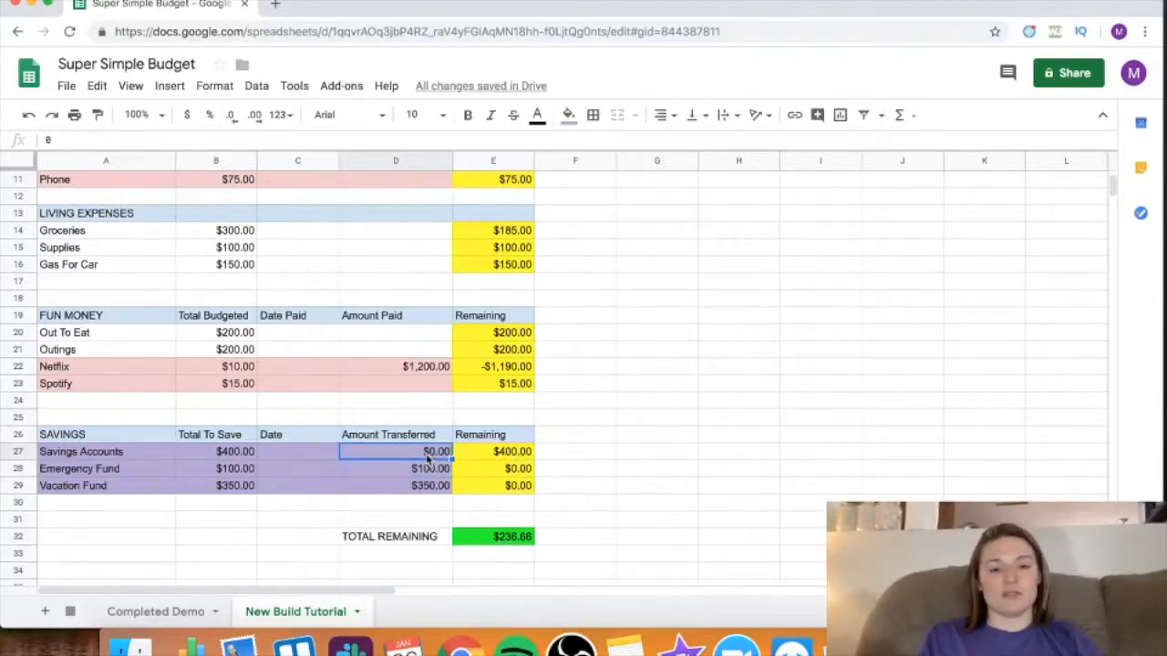
pyautogui.write('236')
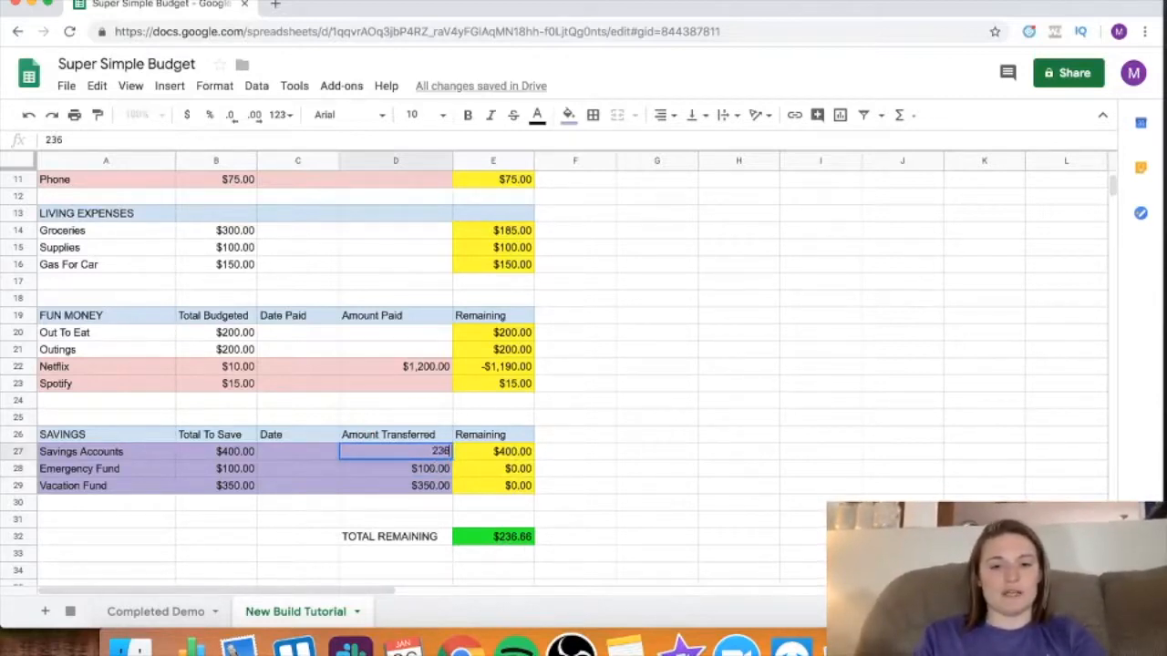
pyautogui.write('.66')
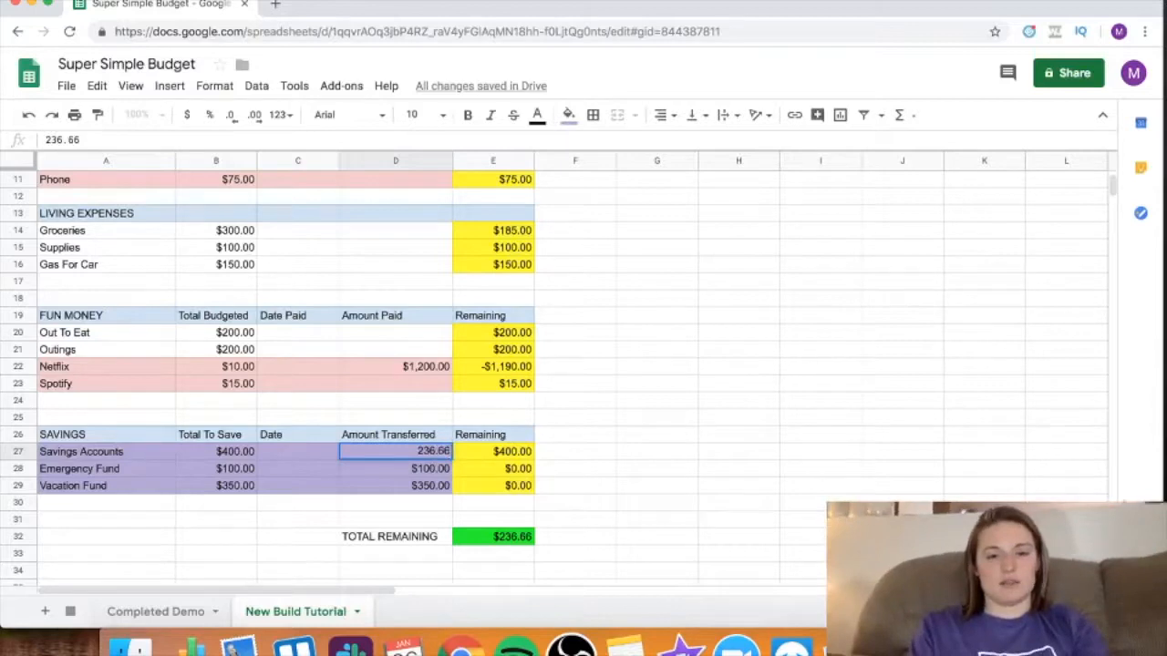
pyautogui.press('Return')
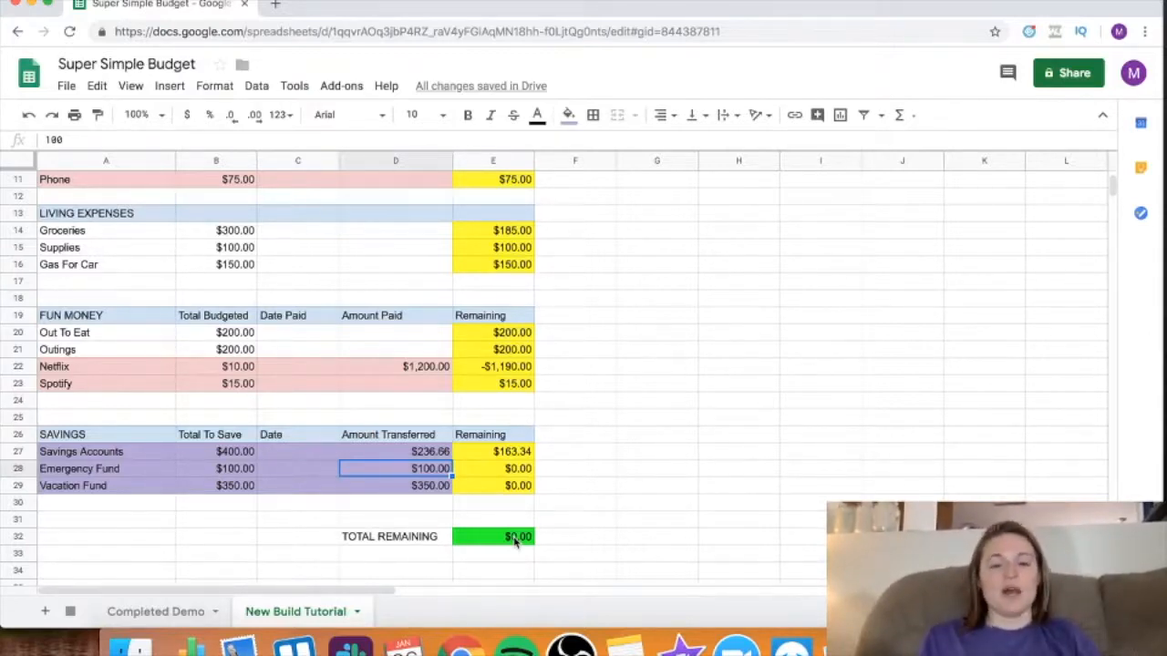
pyautogui.scroll(5, 472, 463)
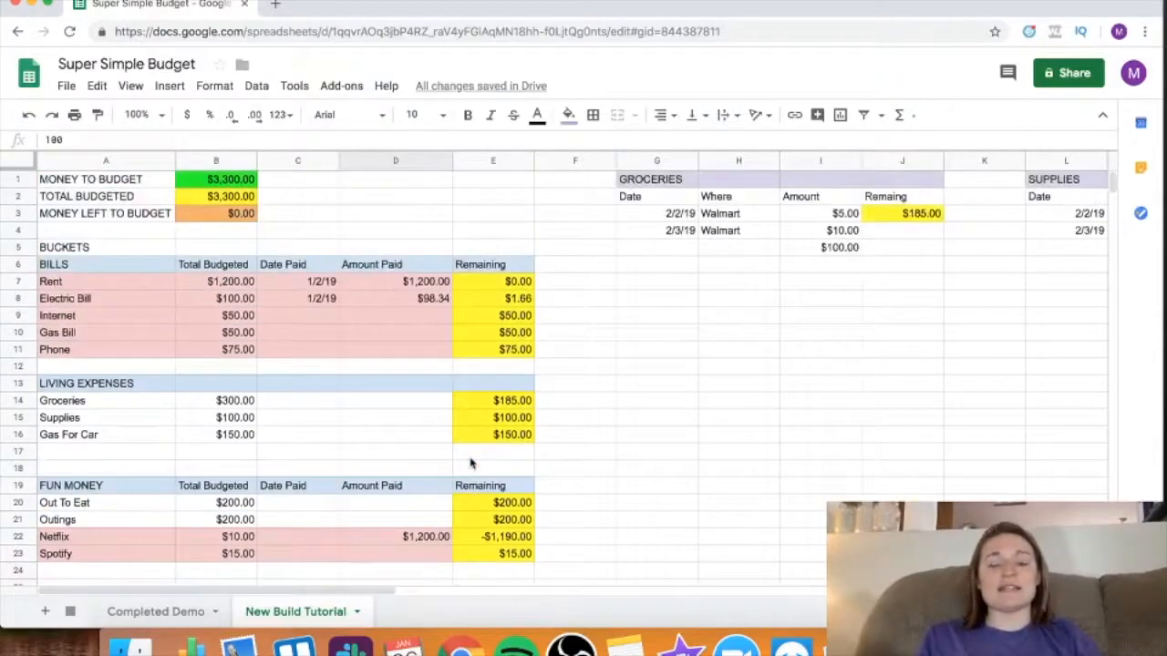
pyautogui.hscroll(4, 472, 463)
pyautogui.hscroll(-4, 472, 463)
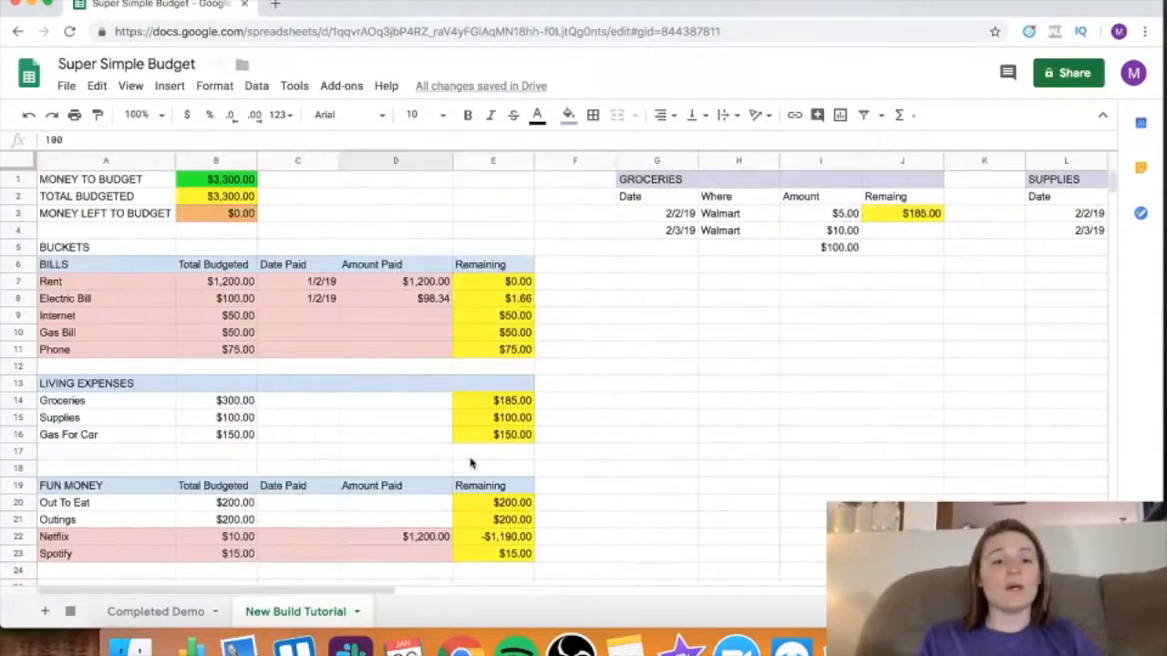